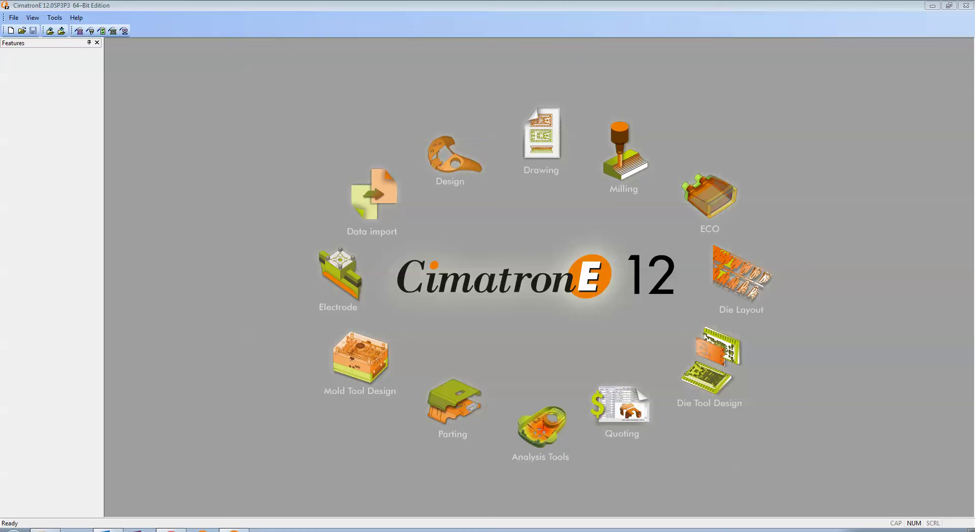
Step: Start a new mold project setup with the assembly name Quick_Inserts3
click(79, 30)
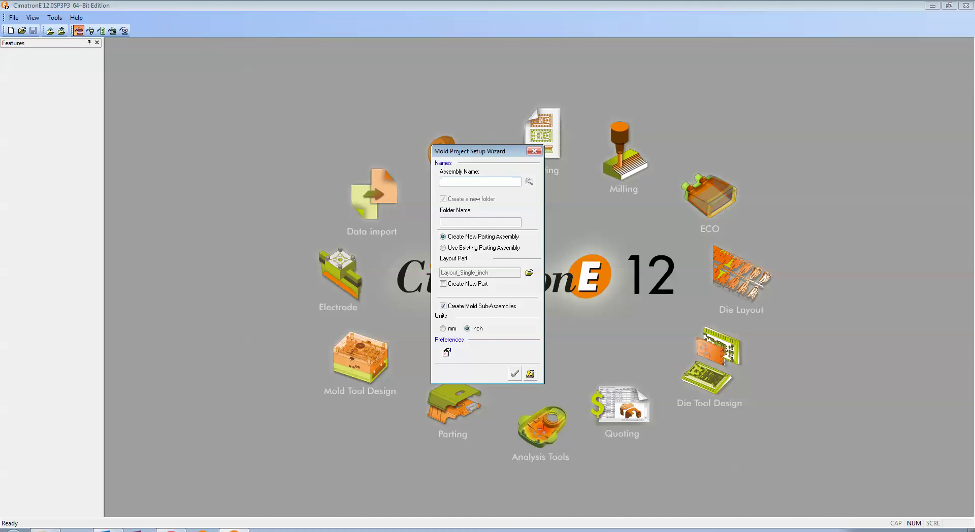
text(Q)
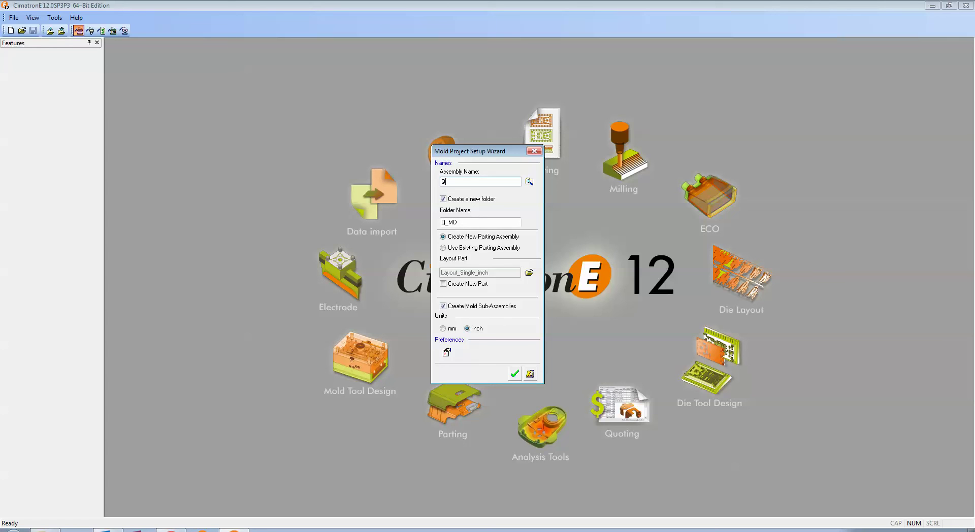
text(uick_Inserts3)
Step: Set the mold project's location to the folder D:\Cimatron_Documents\DEMOS\ECO DEMO
click(529, 181)
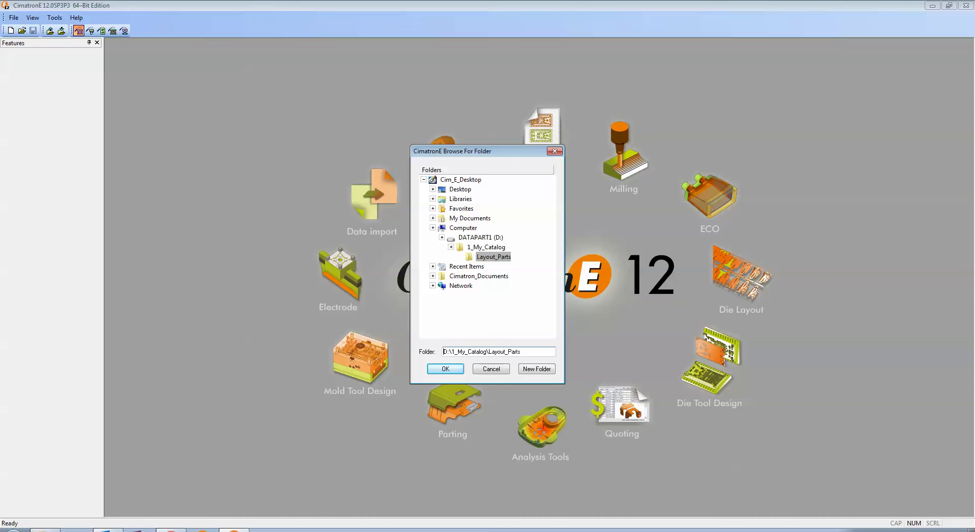
scroll(483, 254, down, 4)
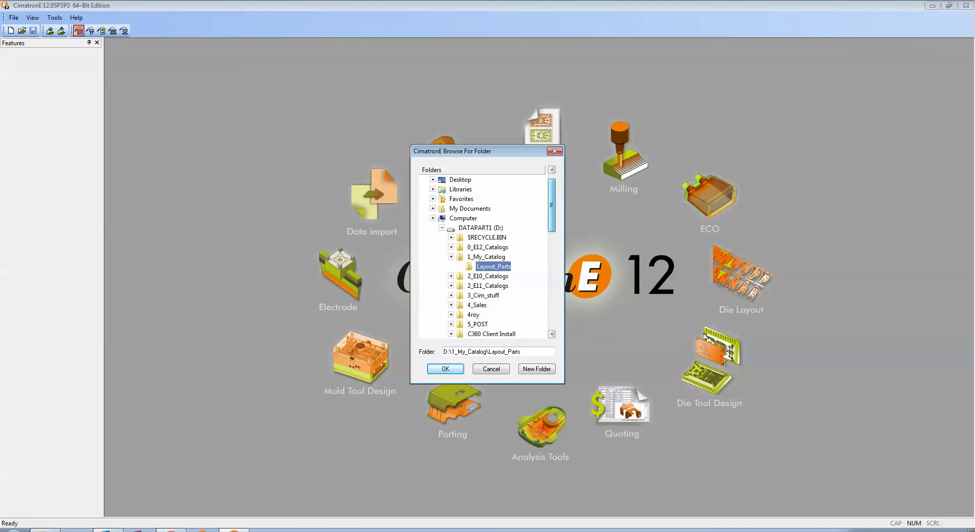
click(451, 257)
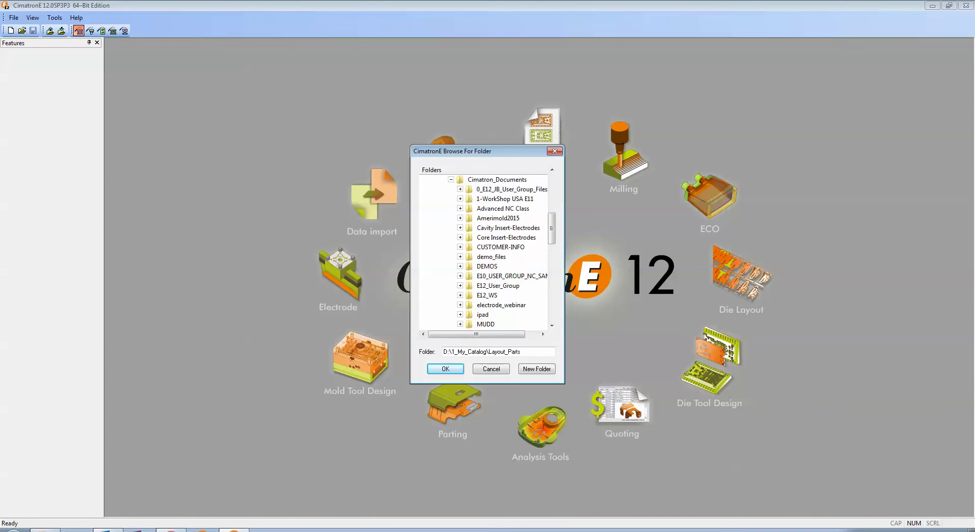
click(460, 266)
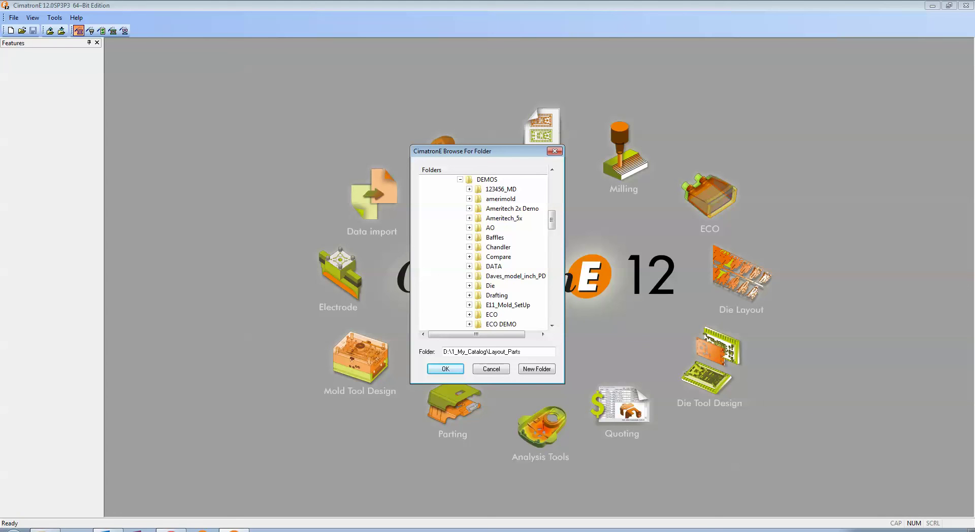
scroll(482, 251, down, 1)
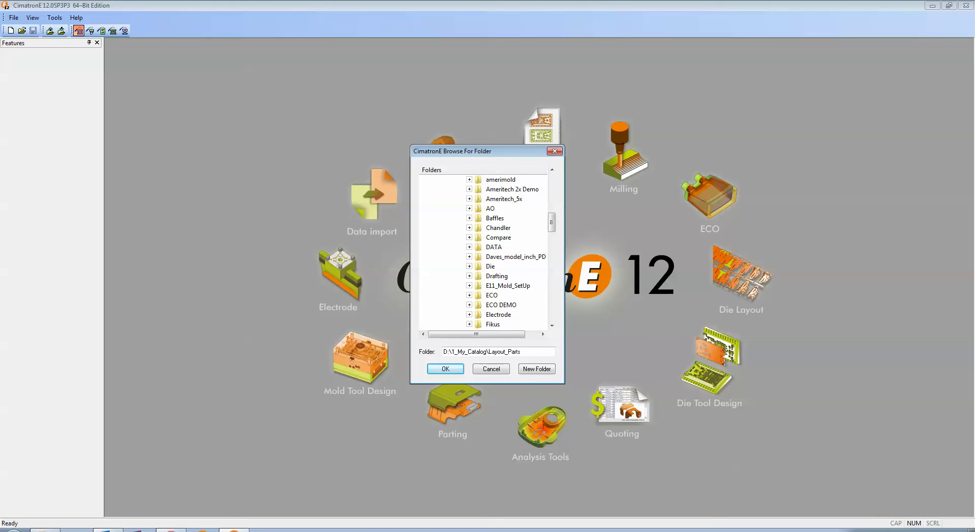
click(501, 305)
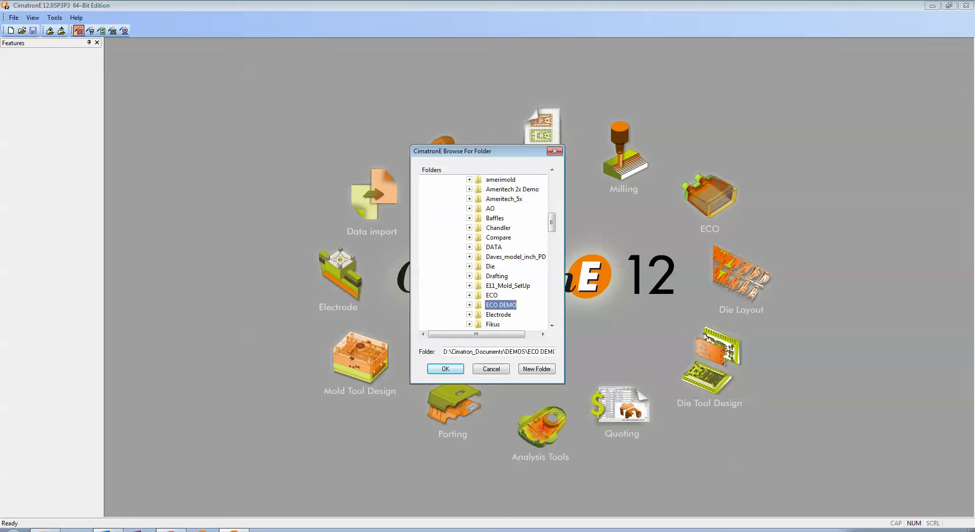
click(446, 368)
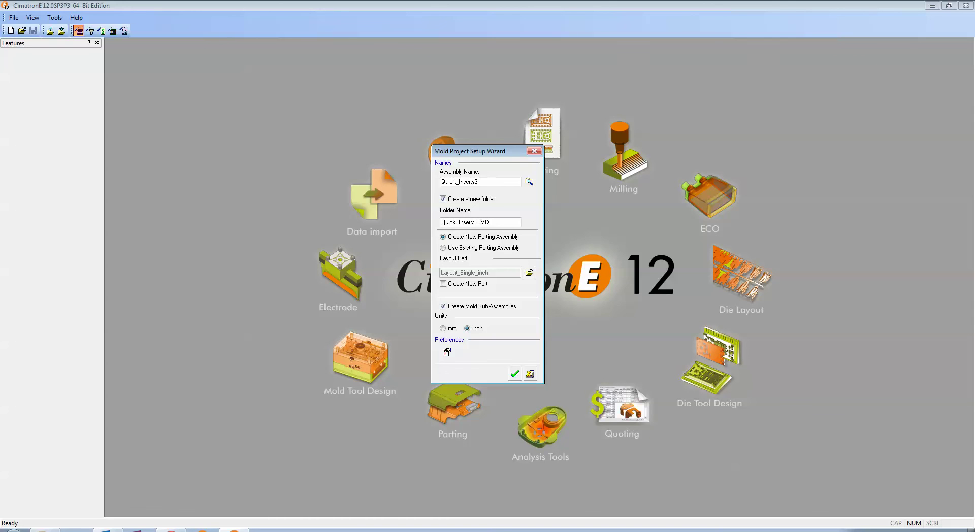
Step: Choose Layout_2_Parts_or_Mirror_inch - JB.elt from the inch layout parts as the layout part and create the mold project
click(529, 273)
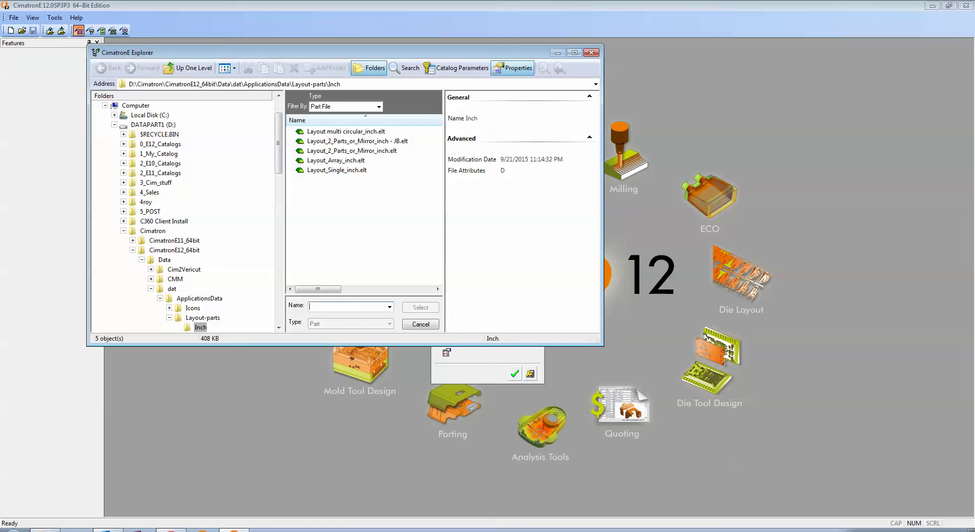
click(357, 141)
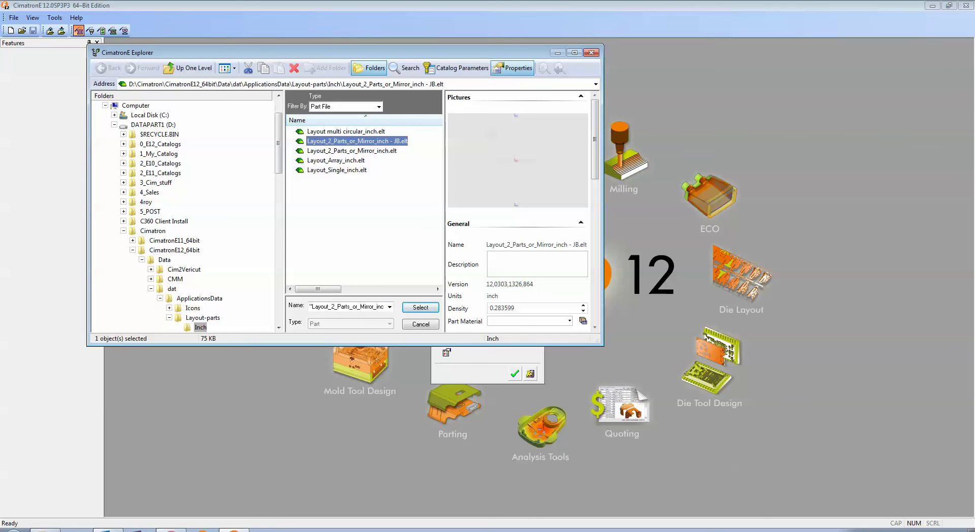
click(421, 308)
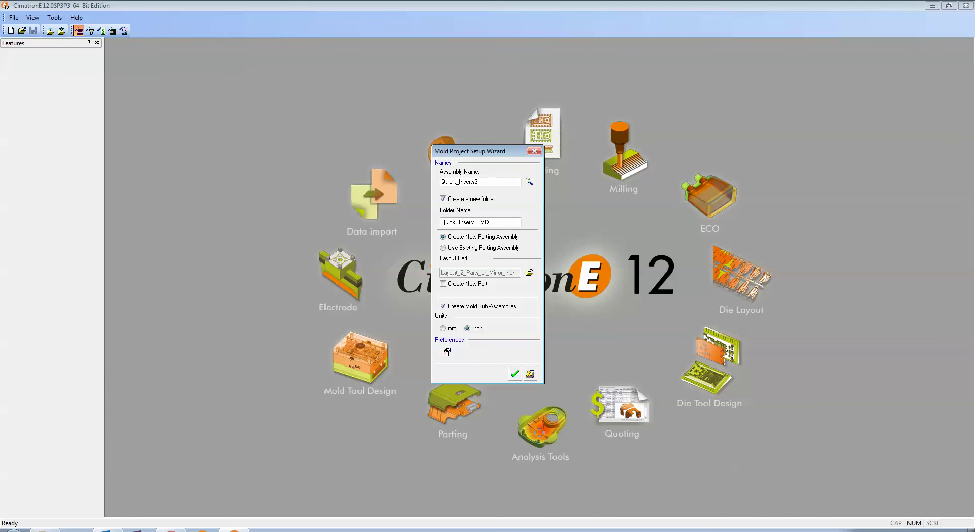
click(515, 375)
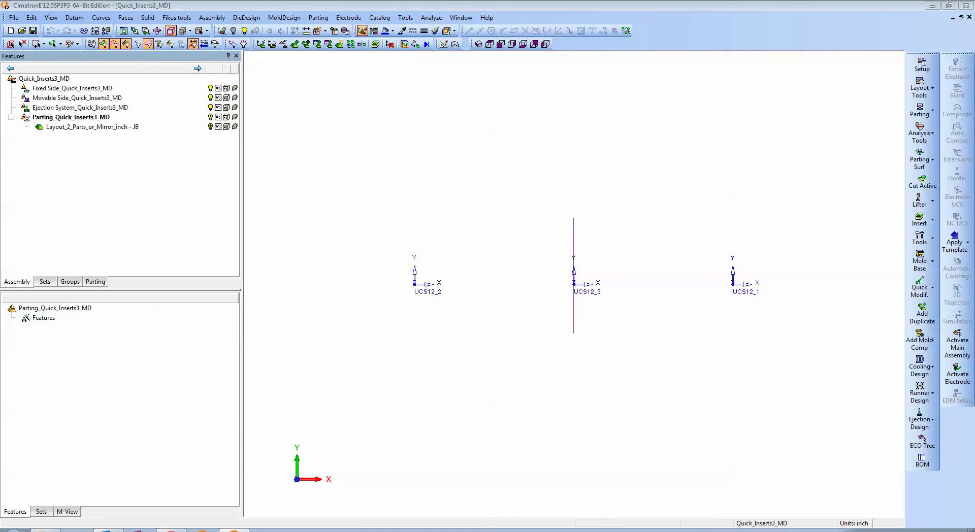
Step: Activate the layout part and examine the dimensions of its Sketcher11 sketch, leaving the sketch without changes
double_click(92, 127)
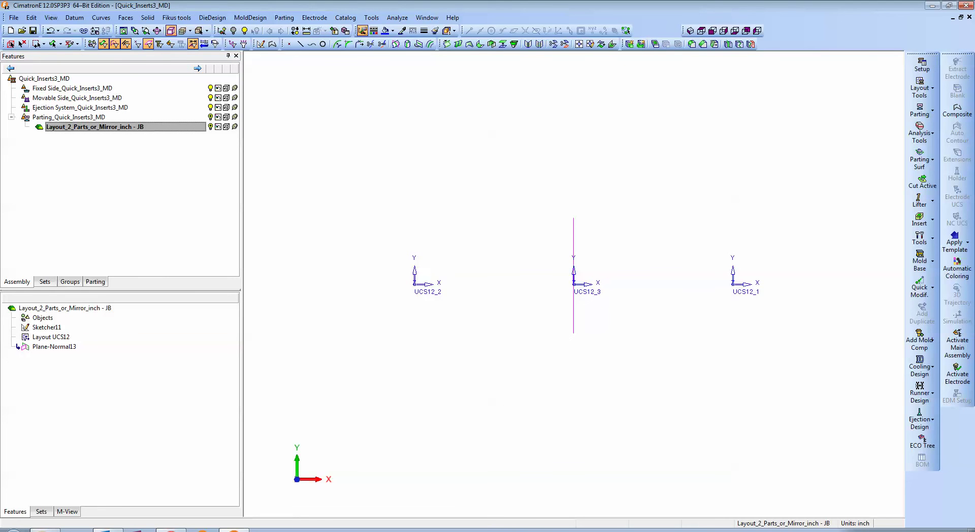
click(47, 328)
right_click(47, 327)
click(80, 335)
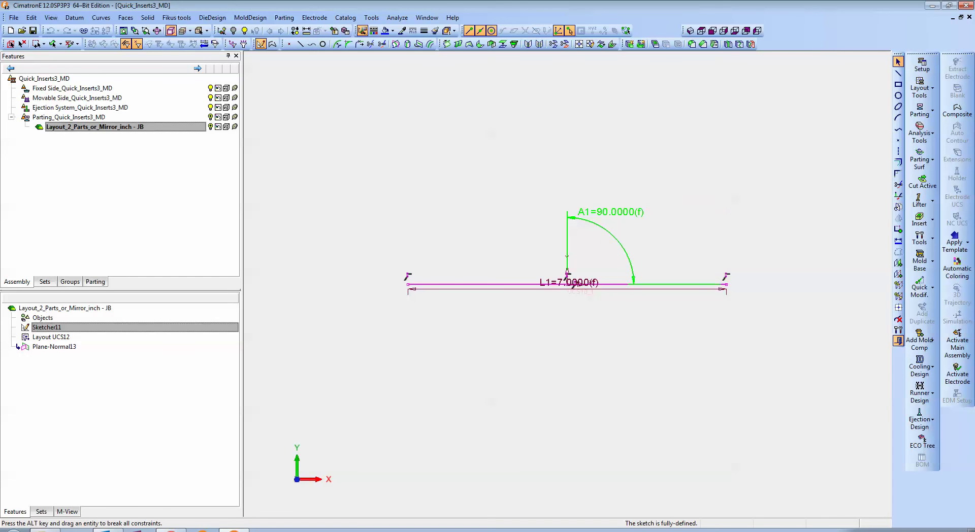
right_click(470, 179)
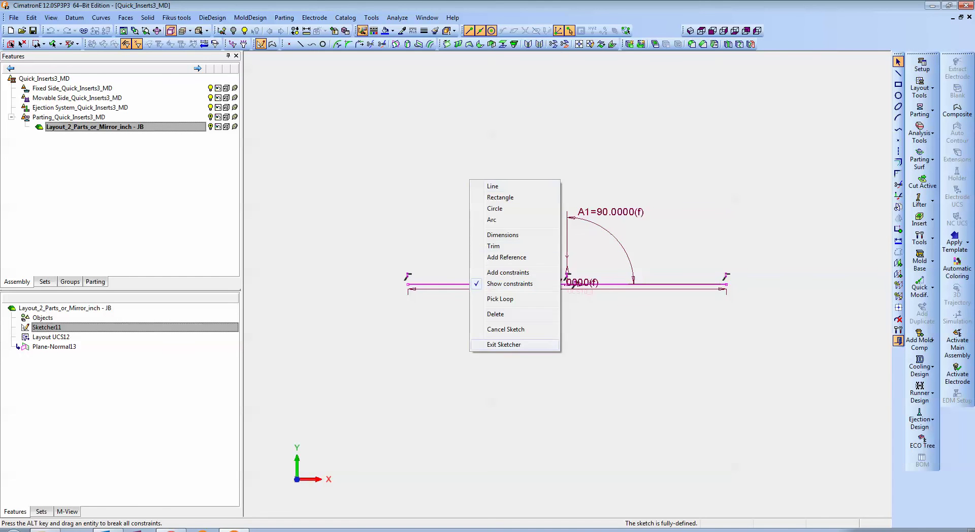
click(505, 329)
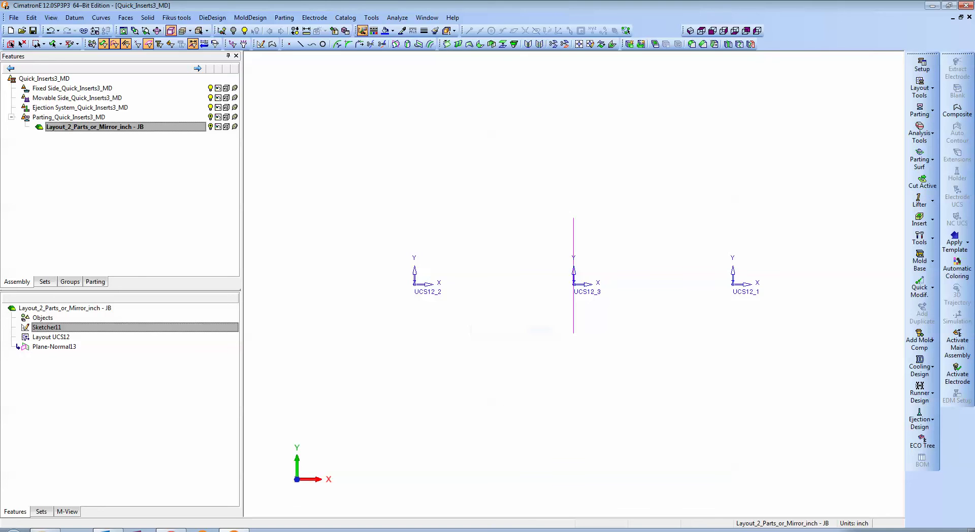
Step: Open the Layout UCS12 feature for editing at its orientation parameters, viewed at an angle that shows the Z axes
click(51, 337)
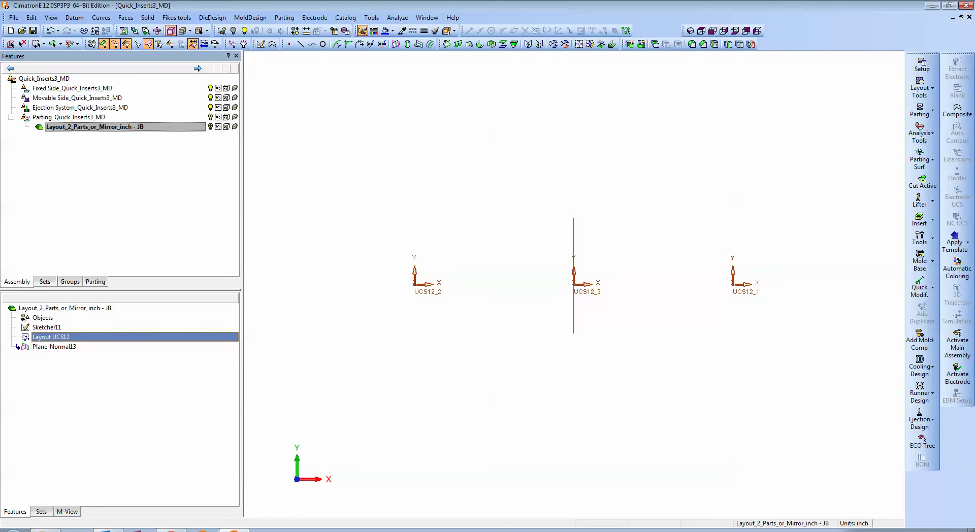
right_click(51, 337)
click(81, 344)
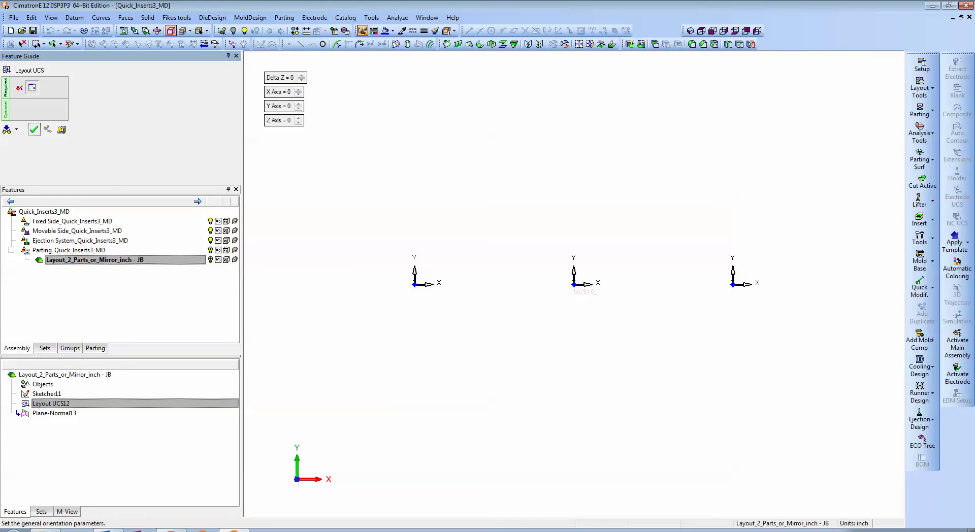
ctrl+drag(574, 336, 564, 284)
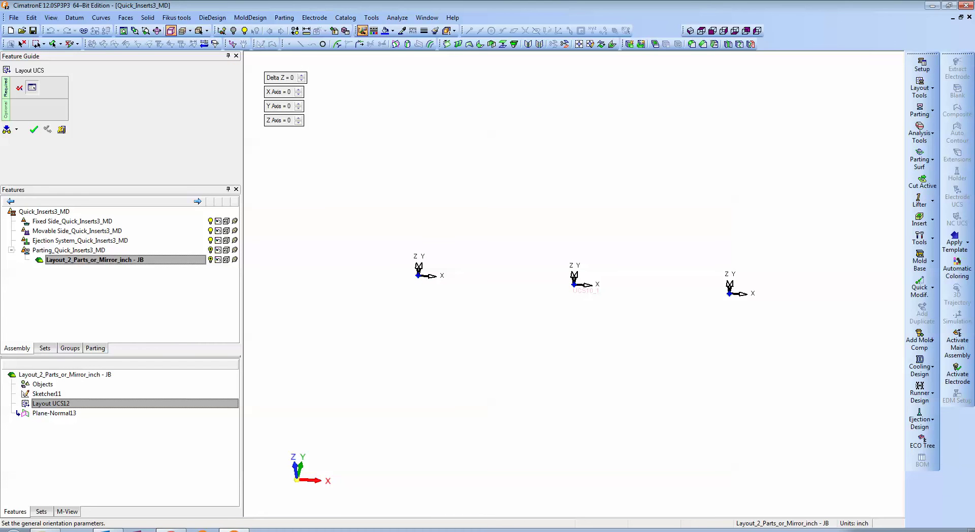
Step: Set the middle coordinate system's Delta Z to 1 and its Z Axis rotation to 180
click(574, 285)
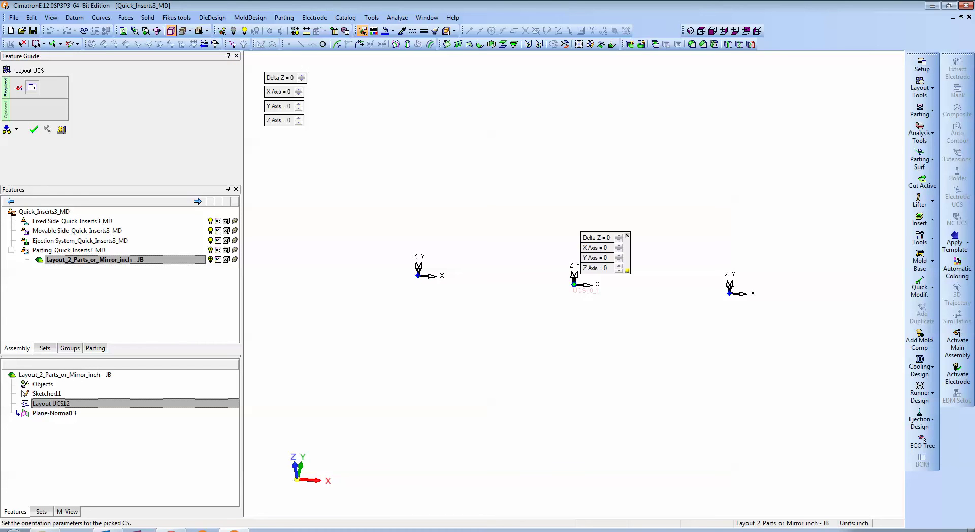
click(595, 238)
text(1)
key(Return)
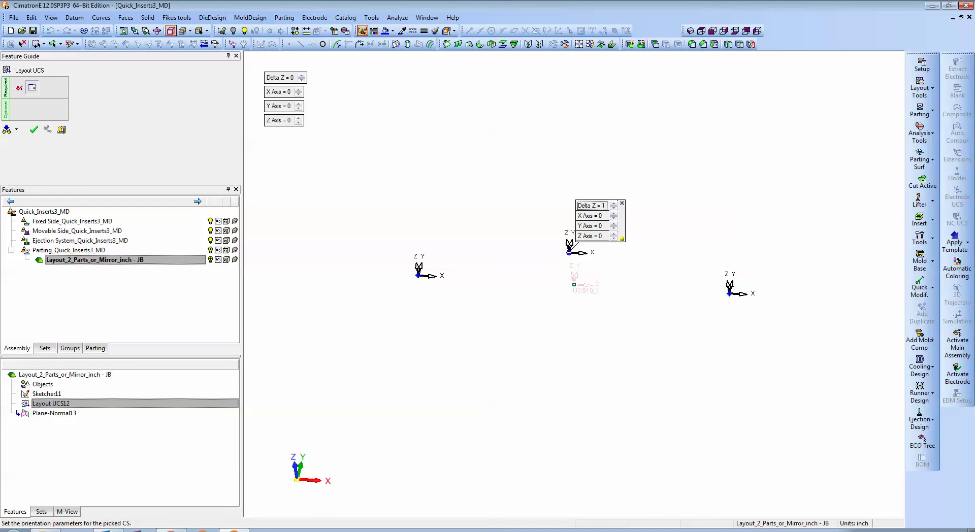
click(593, 236)
text(180)
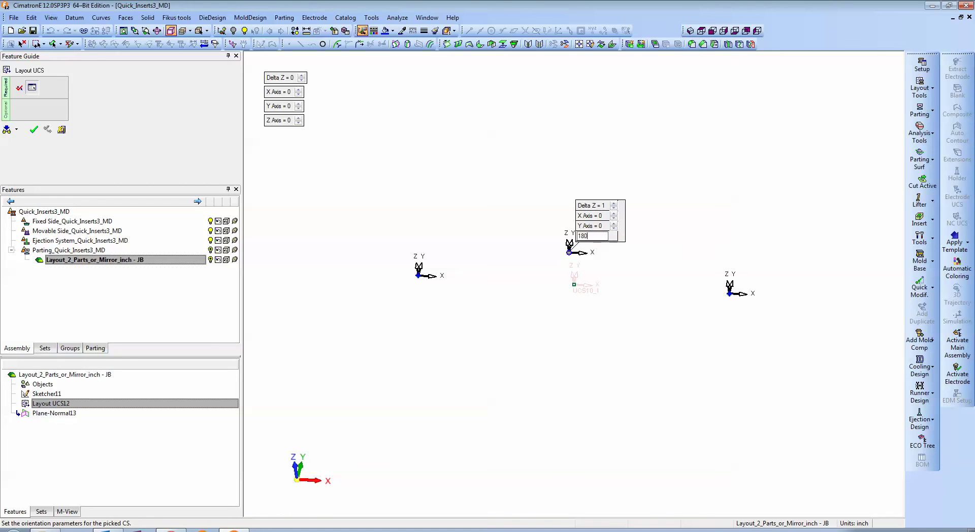
key(Return)
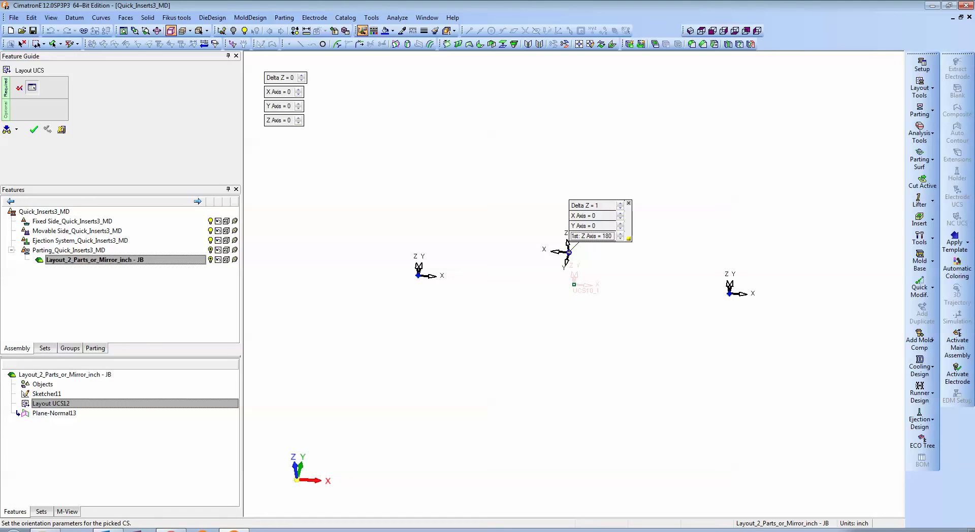
Step: Set the Z Axis rotation to 270 for the leftmost coordinate system and 90 for the rightmost one
click(418, 275)
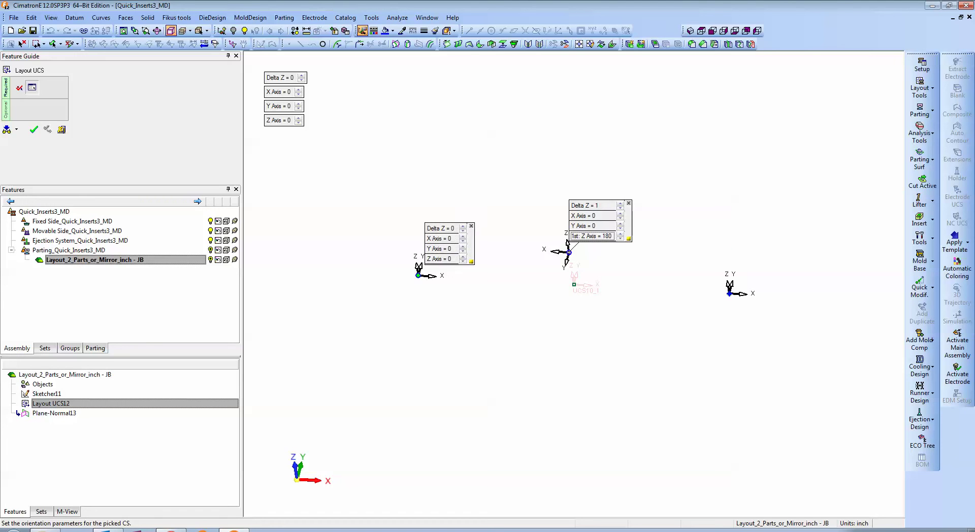
click(441, 259)
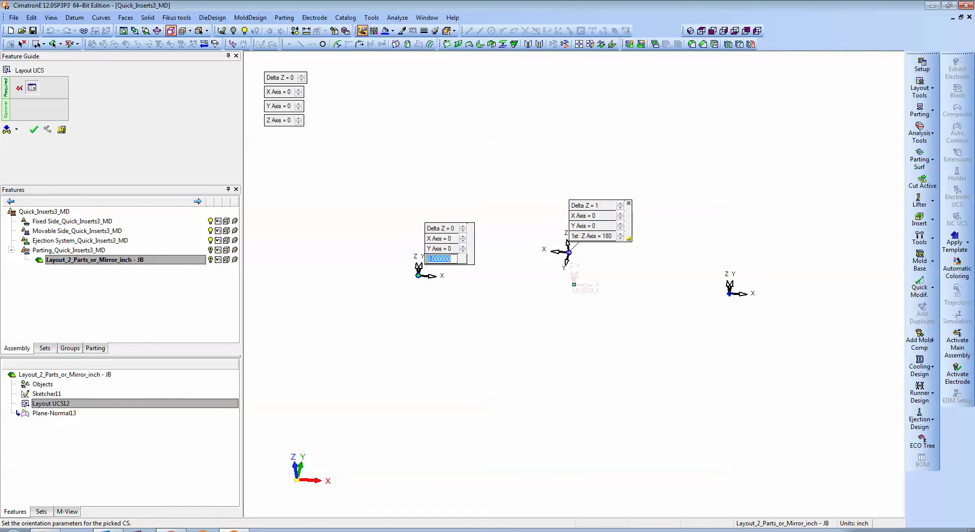
text(270)
key(Return)
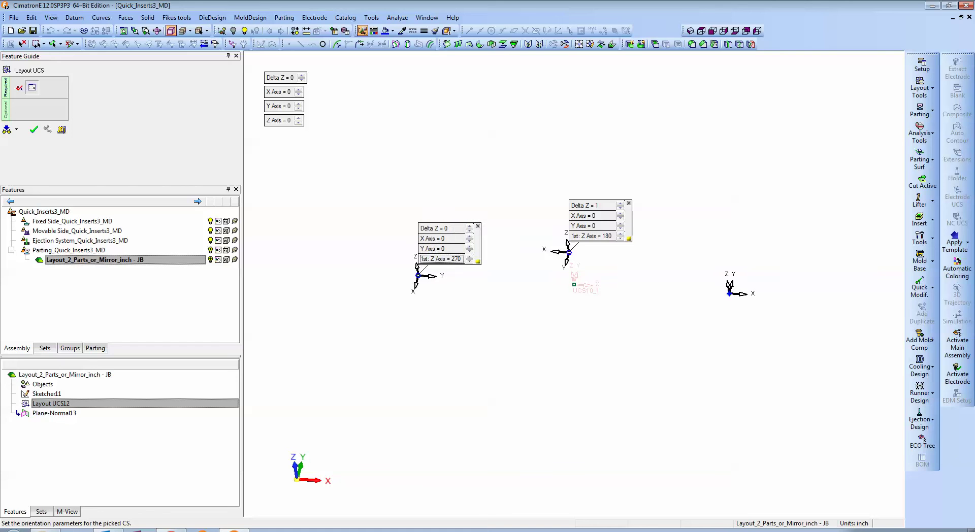
click(729, 293)
click(752, 277)
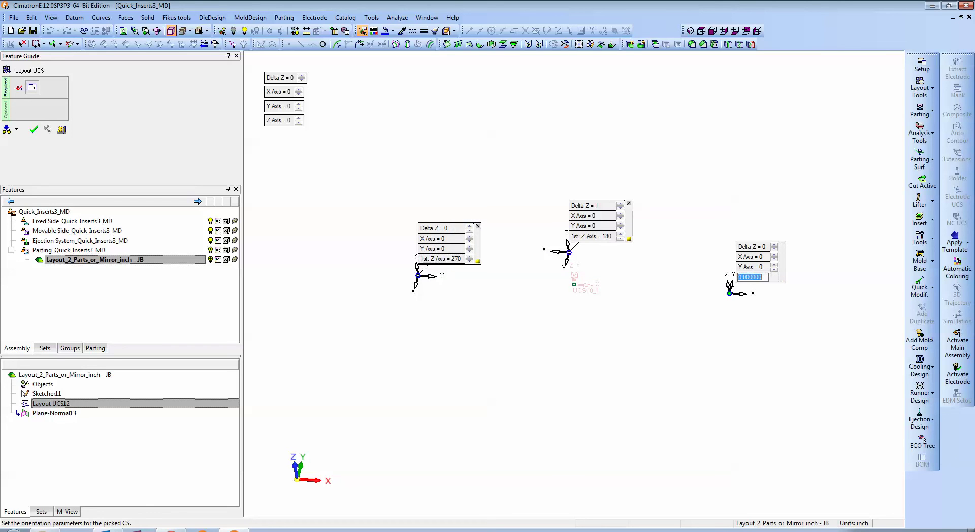
text(90)
key(Return)
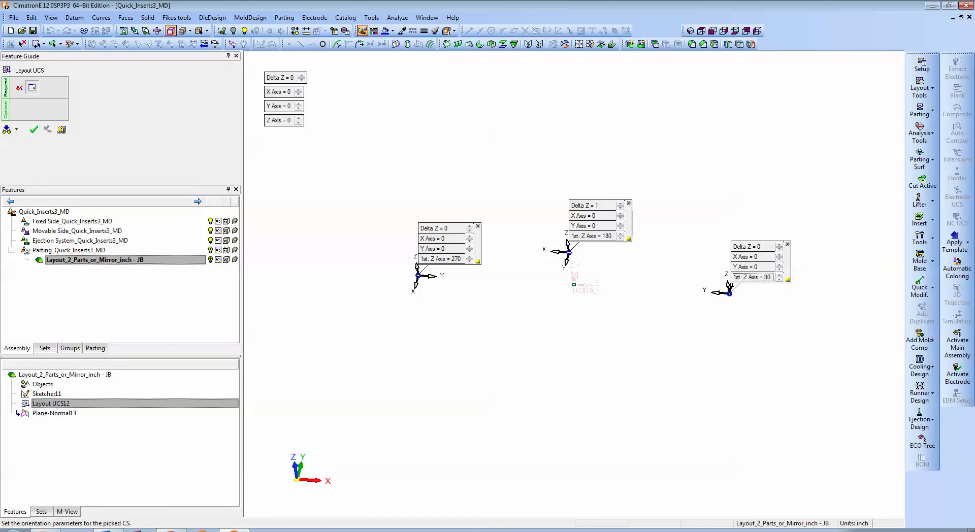
Step: Set Delta Z to 1 for both the leftmost and the rightmost coordinate systems
click(441, 228)
text(1)
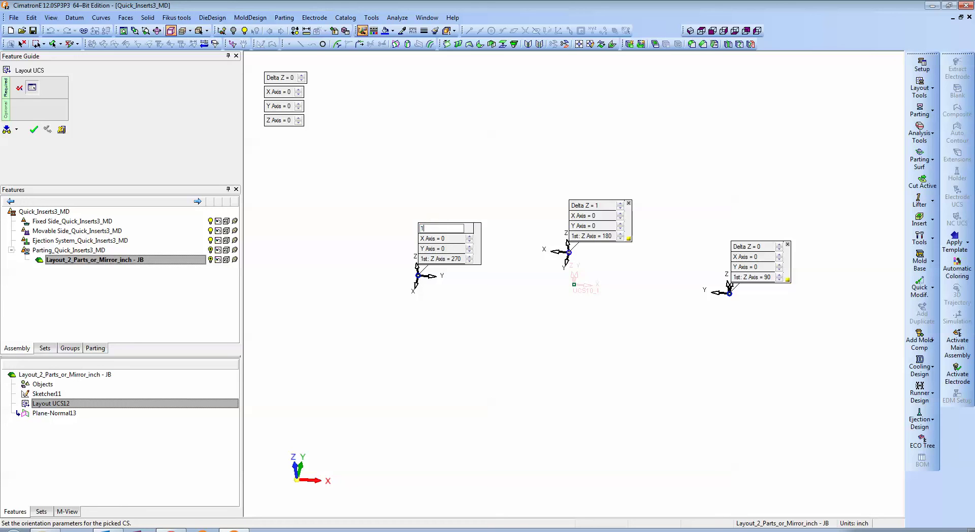
key(Return)
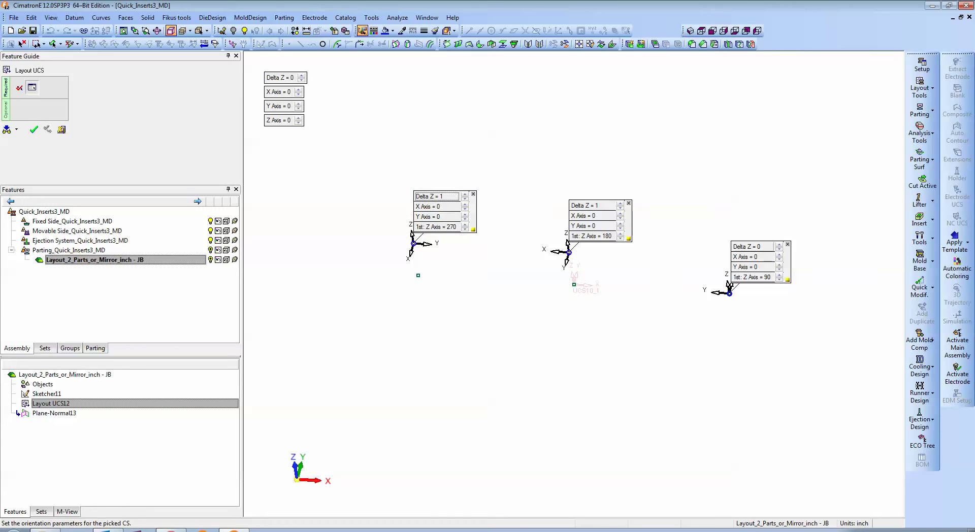
click(752, 247)
text(1)
key(Return)
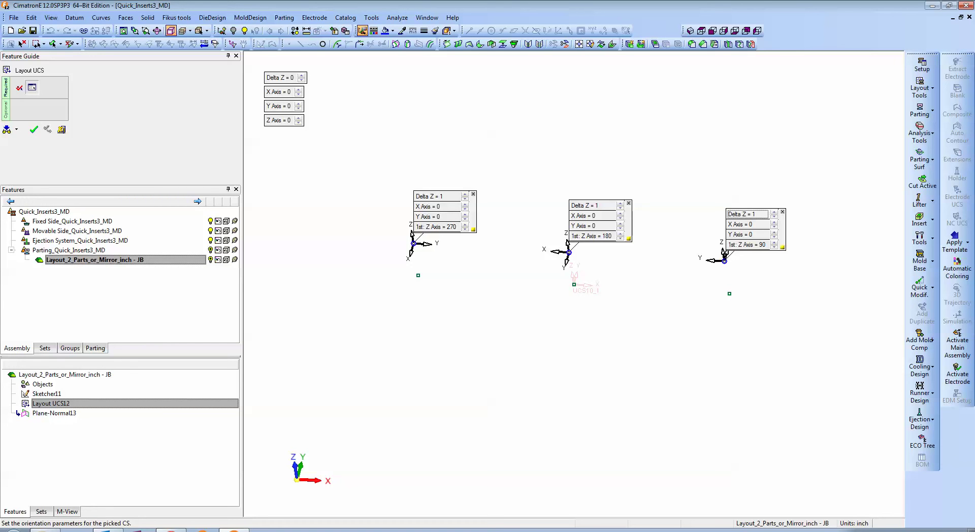
Step: Remove the middle coordinate system's individual settings, apply the layout UCS edit and activate the parent parting assembly
click(629, 203)
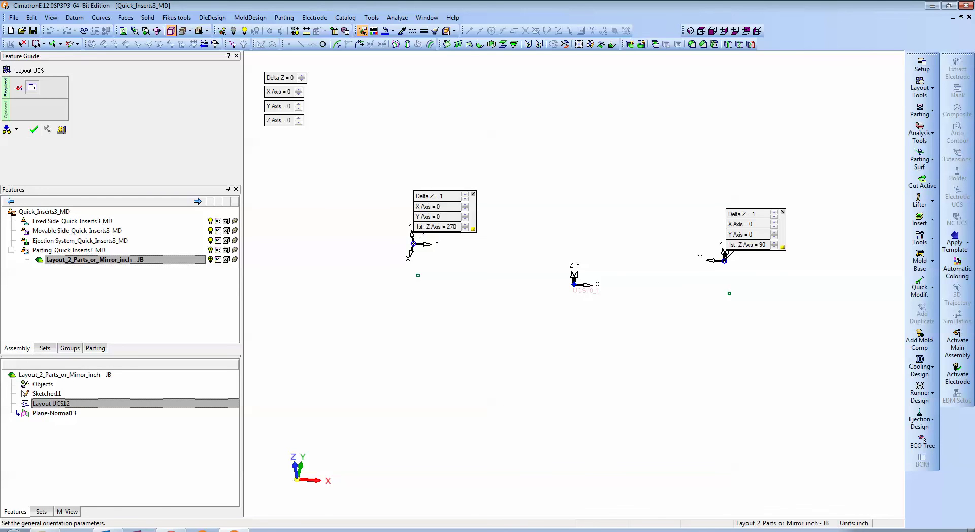
click(33, 129)
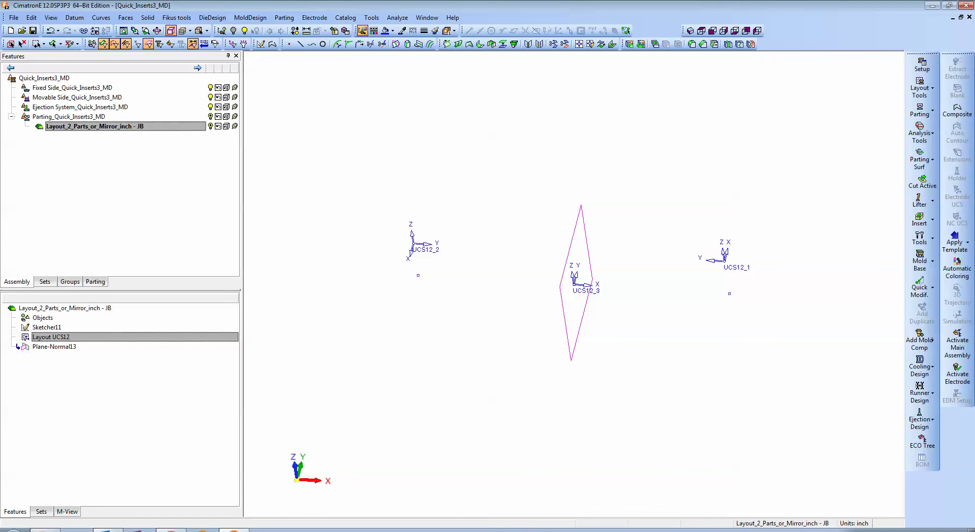
click(626, 31)
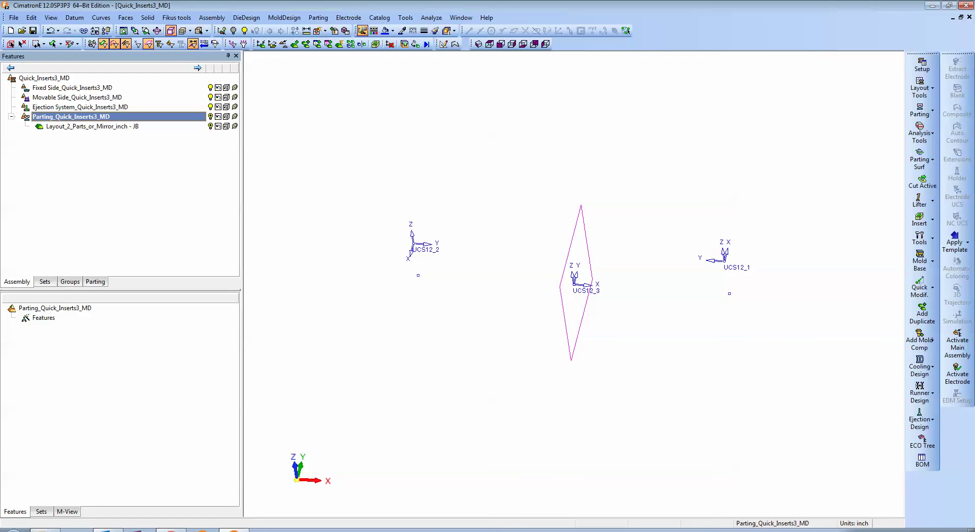
Step: Start loading work parts and create a new folder named Parts inside the ECO DEMO folder
click(919, 87)
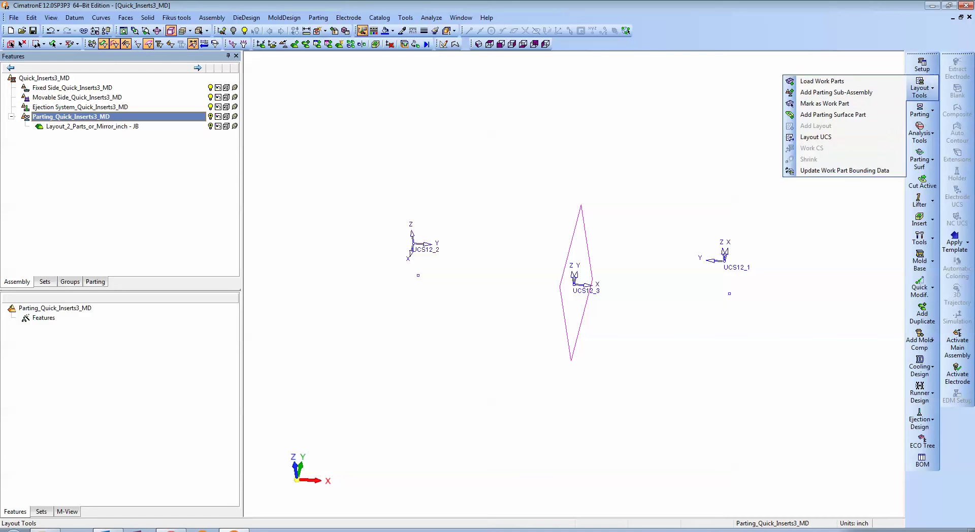
click(822, 81)
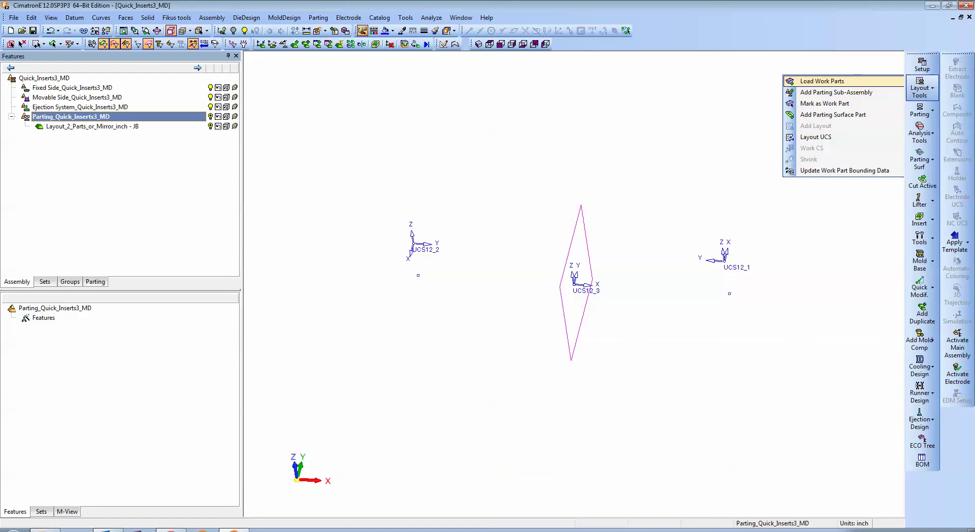
click(338, 100)
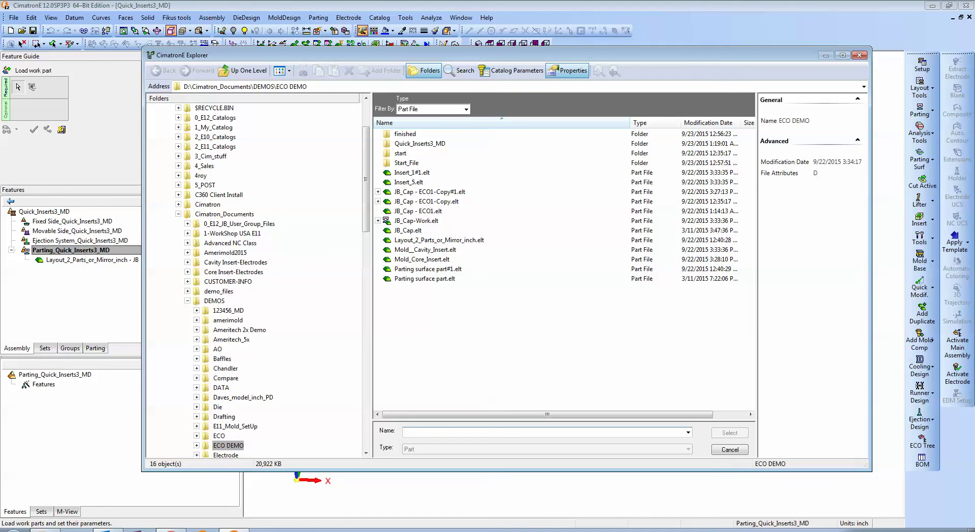
click(408, 231)
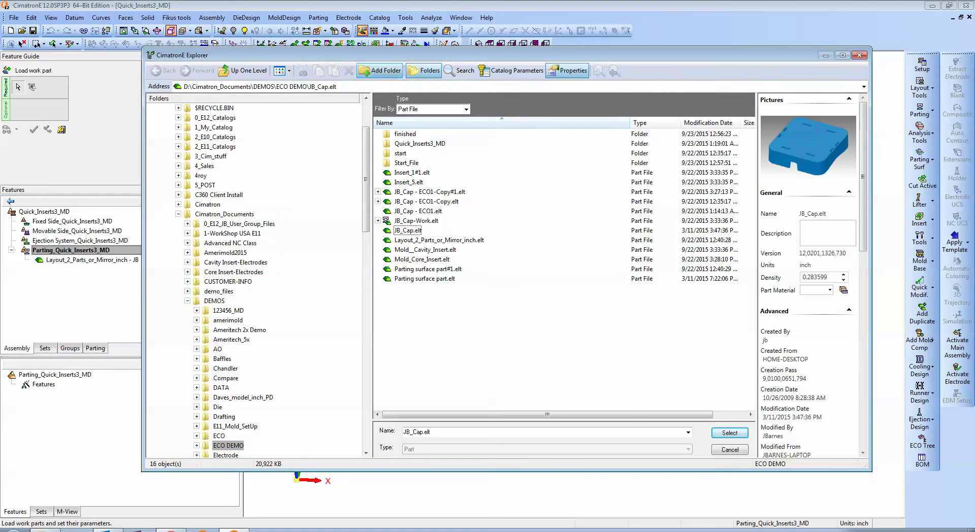
click(379, 71)
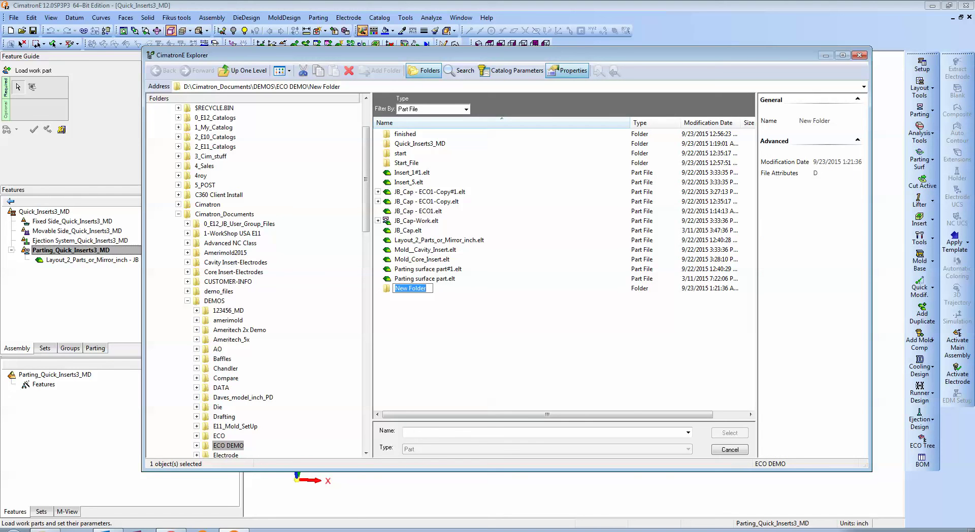
text(Parts)
key(Return)
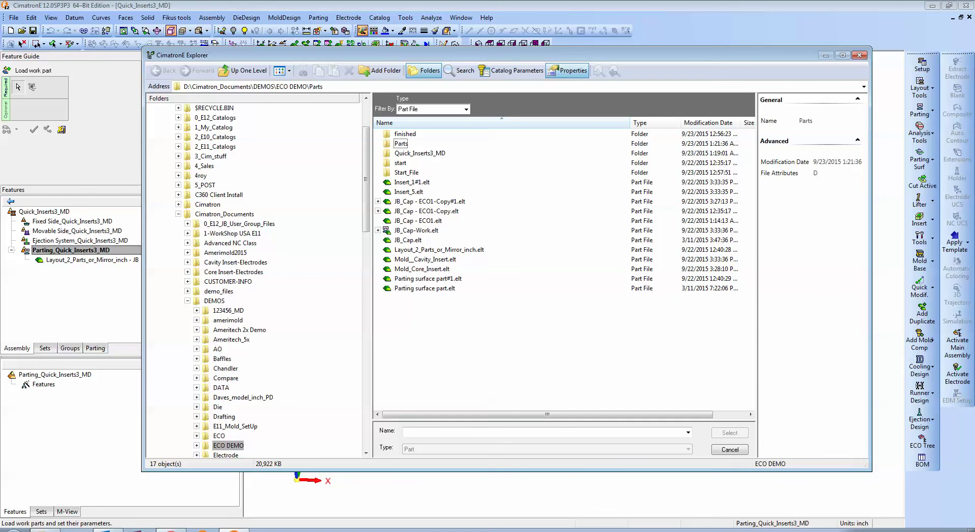
Step: Copy JB_Cap.elt and JB_Cap - ECO1.elt from ECO DEMO into the Parts folder
click(408, 241)
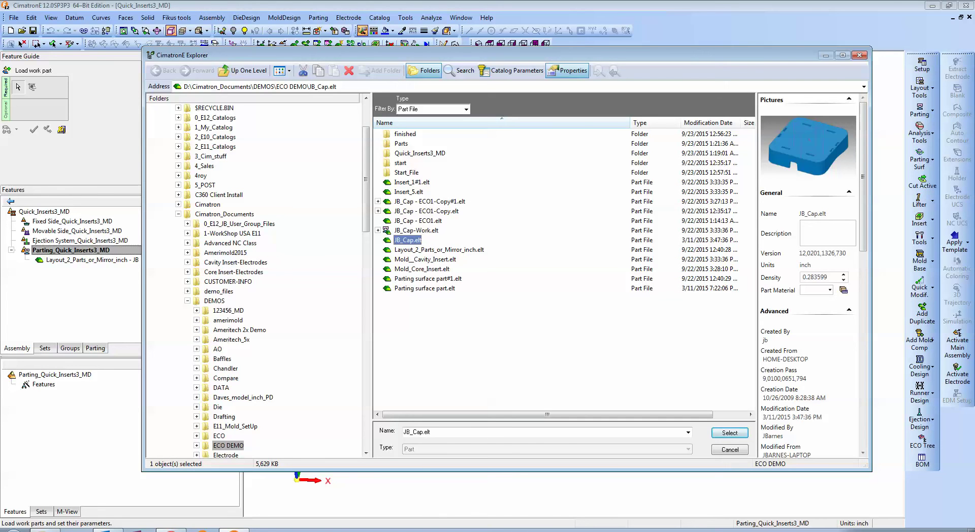
ctrl+click(404, 220)
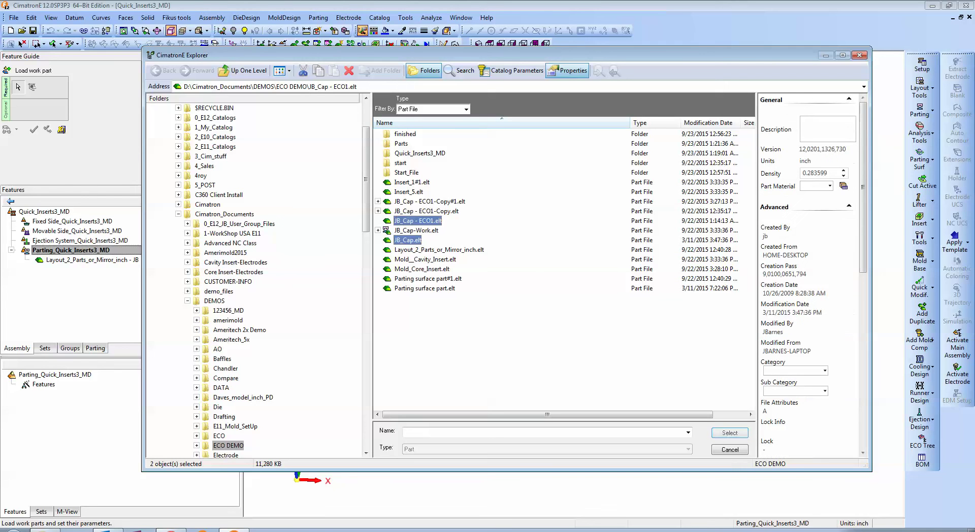
right_click(403, 220)
click(427, 254)
double_click(401, 144)
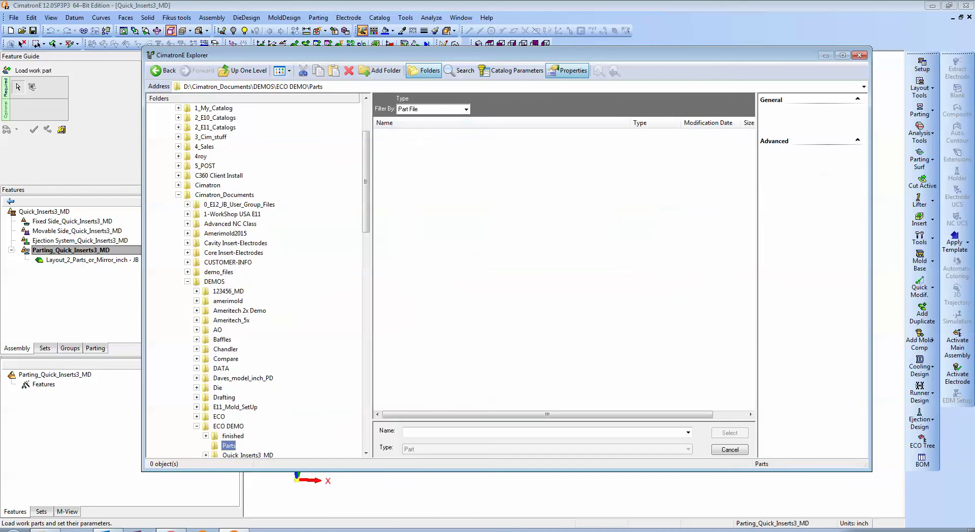
right_click(444, 189)
click(467, 229)
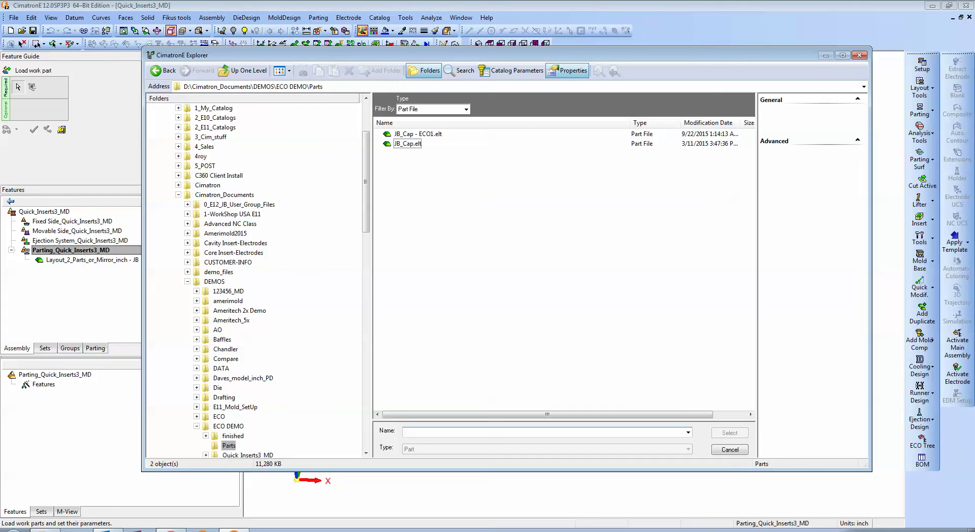
Step: Load JB_Cap.elt from the Parts folder as the master part and change the work part's shrinkage factor
click(408, 144)
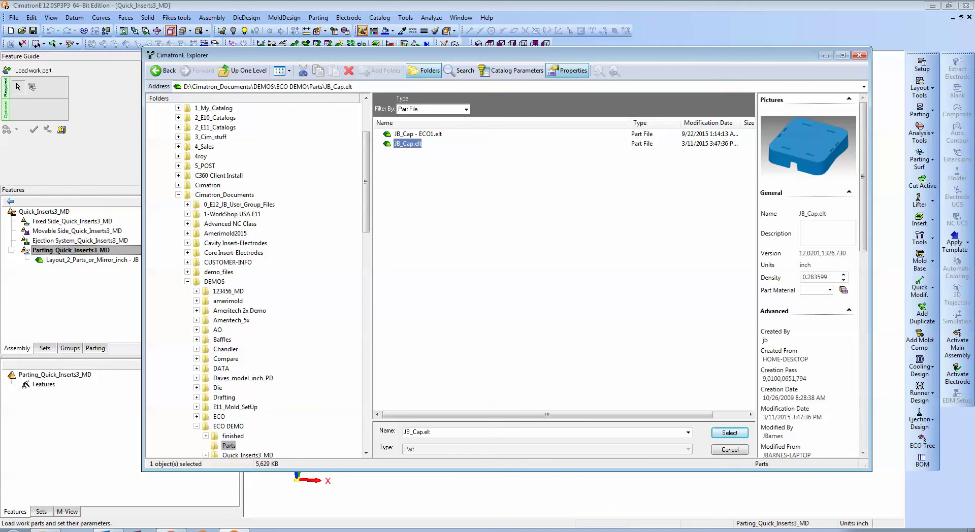
click(729, 433)
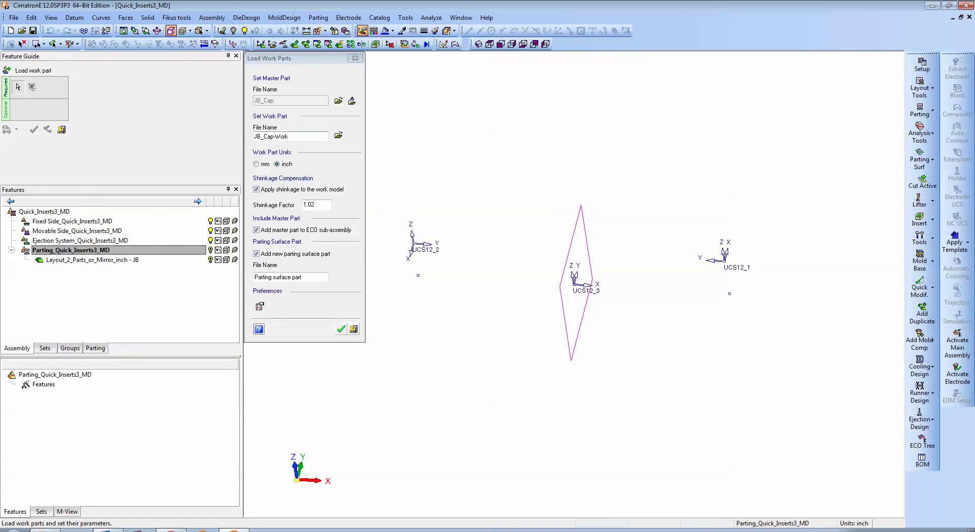
click(318, 205)
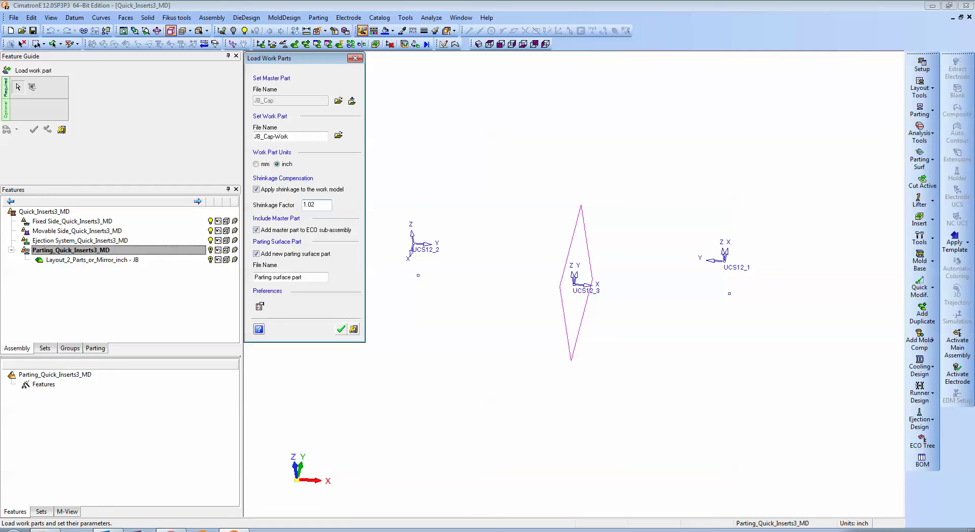
text(06)
click(341, 329)
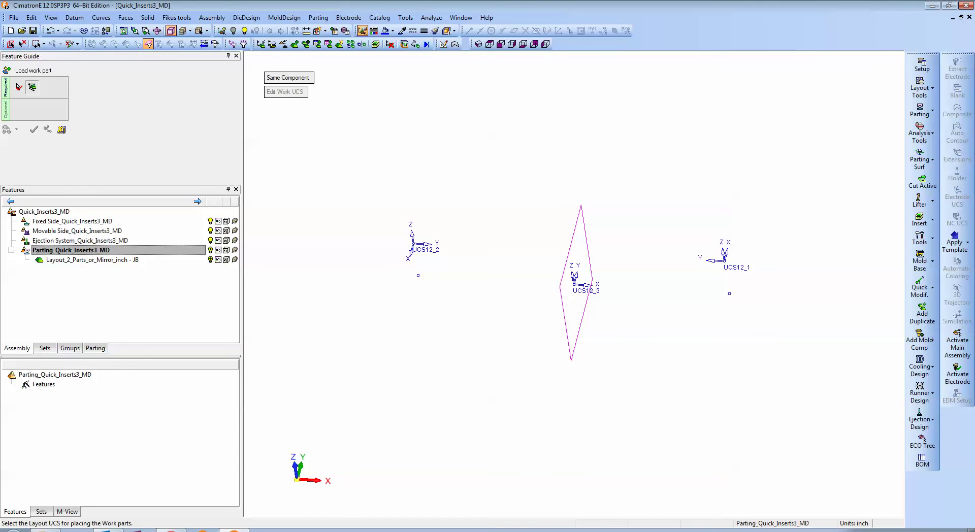
Step: Place the work part on the leftmost and rightmost layout coordinate systems and finish loading it
click(413, 248)
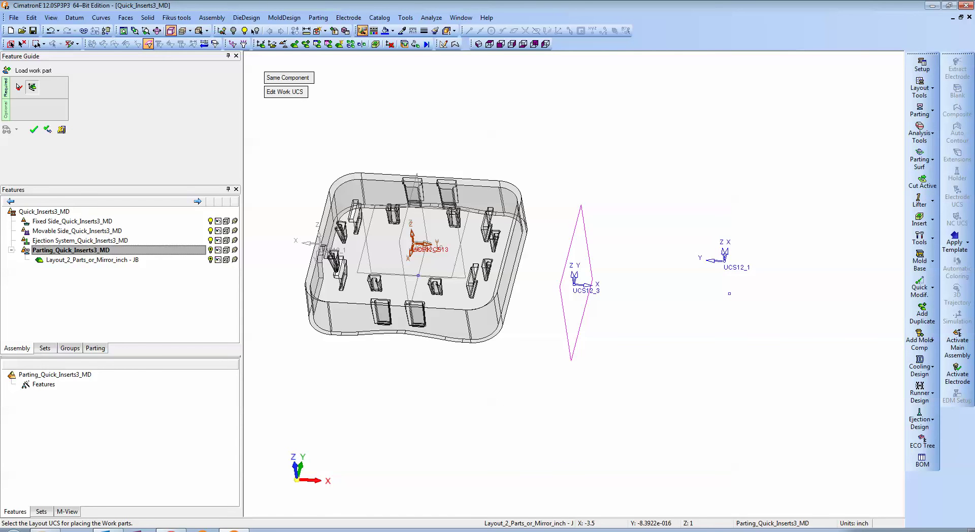
click(725, 257)
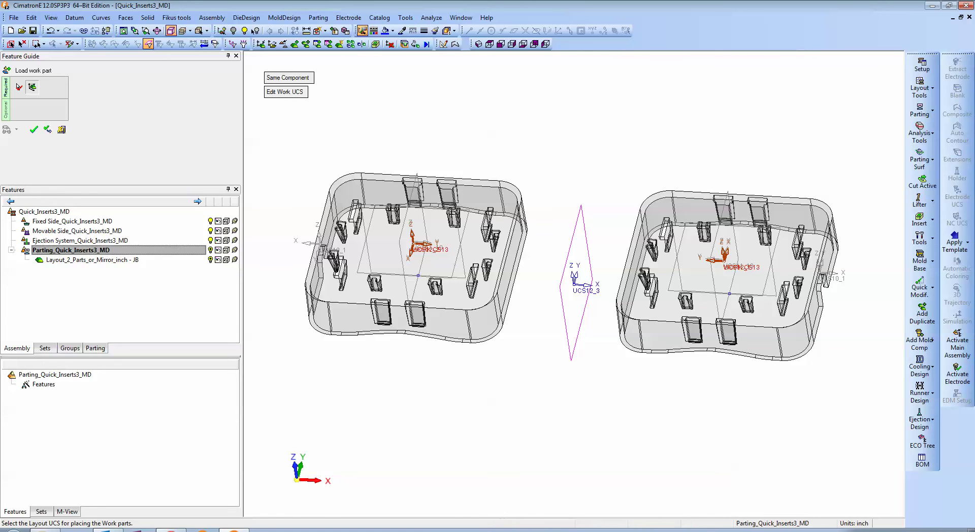
mouse_move(573, 253)
ctrl+mouse_down()
mouse_move(574, 181)
mouse_move(617, 196)
mouse_move(591, 218)
mouse_move(587, 274)
mouse_move(632, 256)
mouse_move(546, 264)
mouse_move(556, 262)
ctrl+mouse_up()
scroll(556, 261, down, 3)
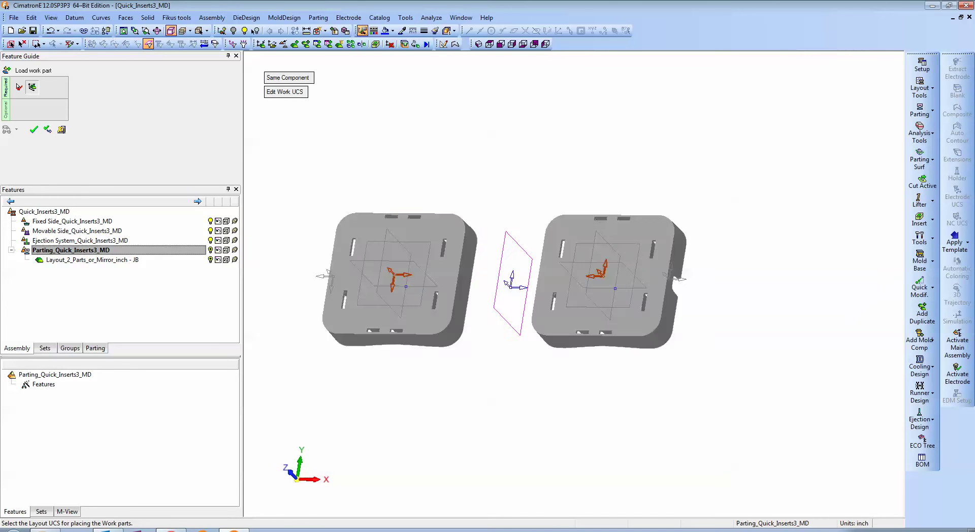
ctrl+middle_drag(556, 261, 595, 262)
ctrl+drag(595, 262, 632, 264)
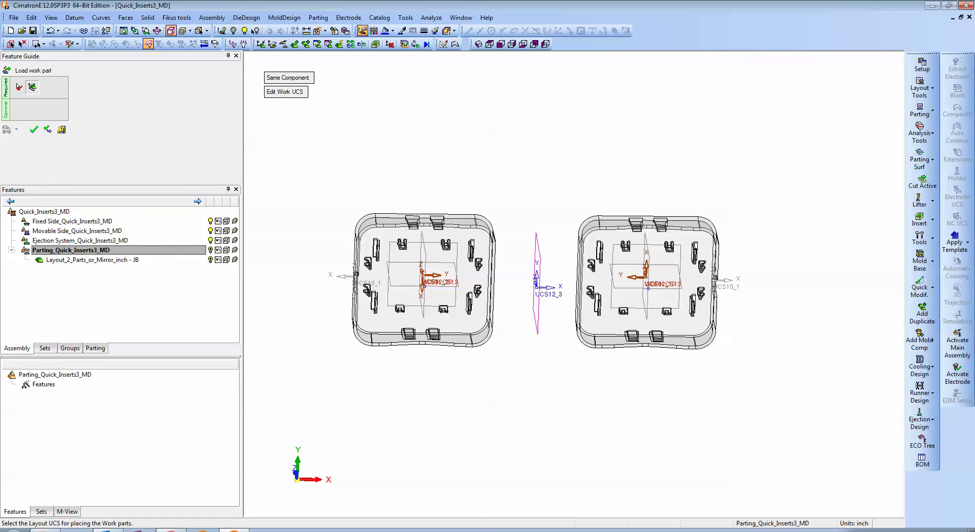
middle_drag(536, 325, 537, 254)
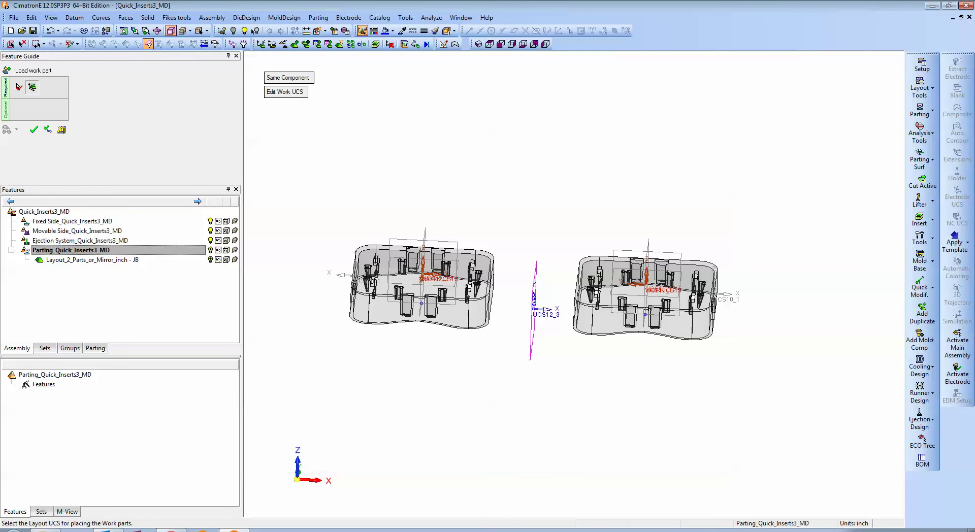
ctrl+drag(536, 305, 544, 310)
ctrl+middle_drag(543, 309, 622, 280)
ctrl+drag(623, 280, 637, 284)
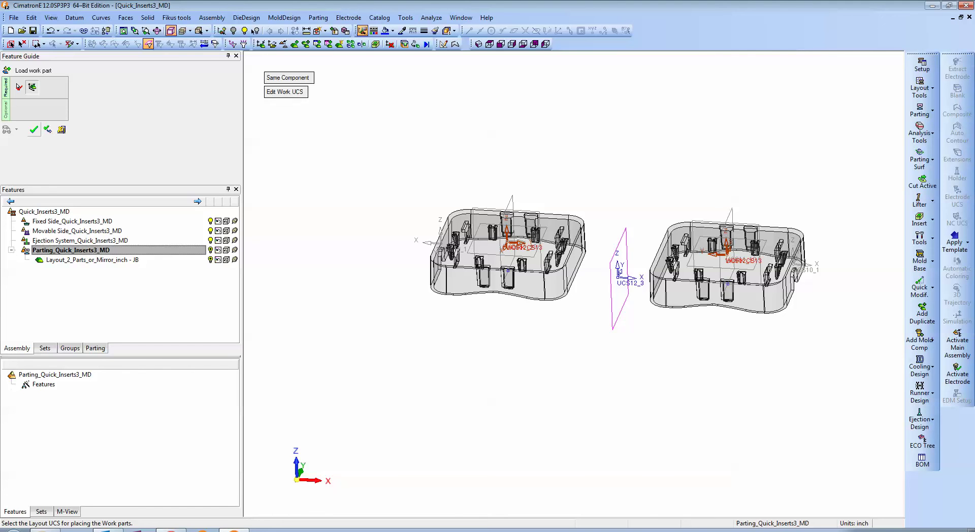
click(34, 130)
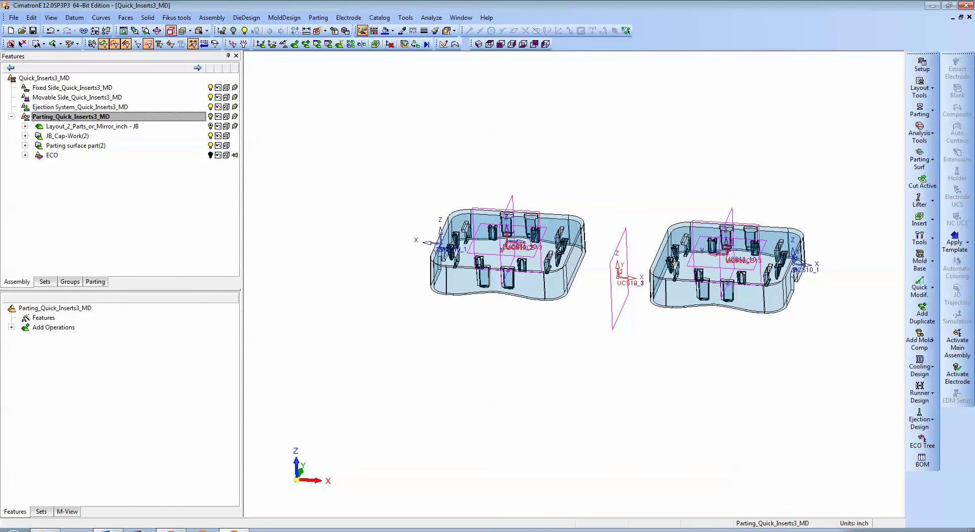
Step: Examine from the front how high both work parts sit relative to the central layout coordinate system
click(500, 44)
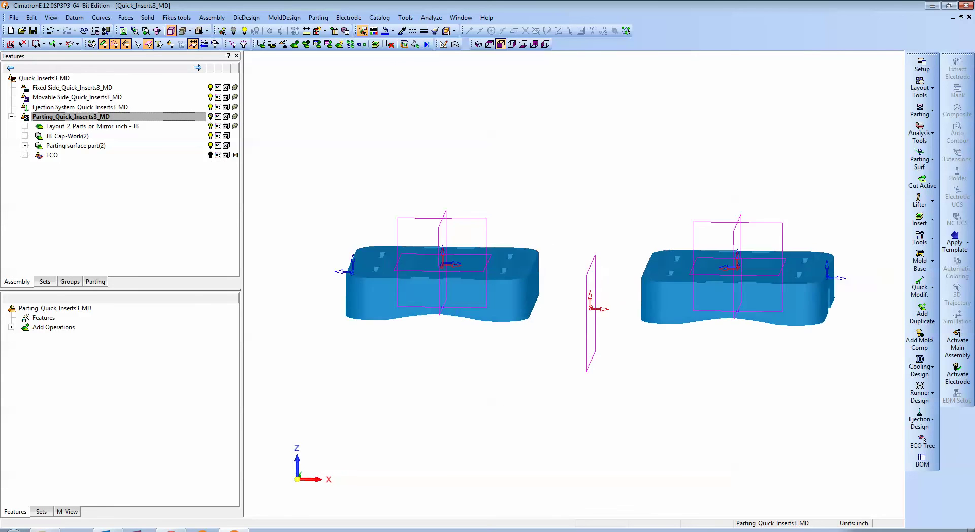
ctrl+middle_drag(573, 285, 596, 241)
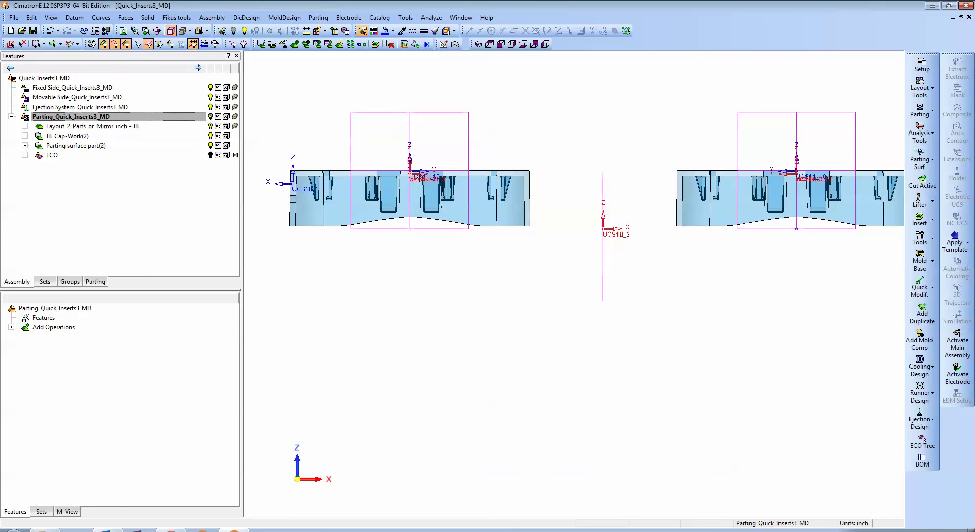
ctrl+middle_drag(604, 230, 589, 252)
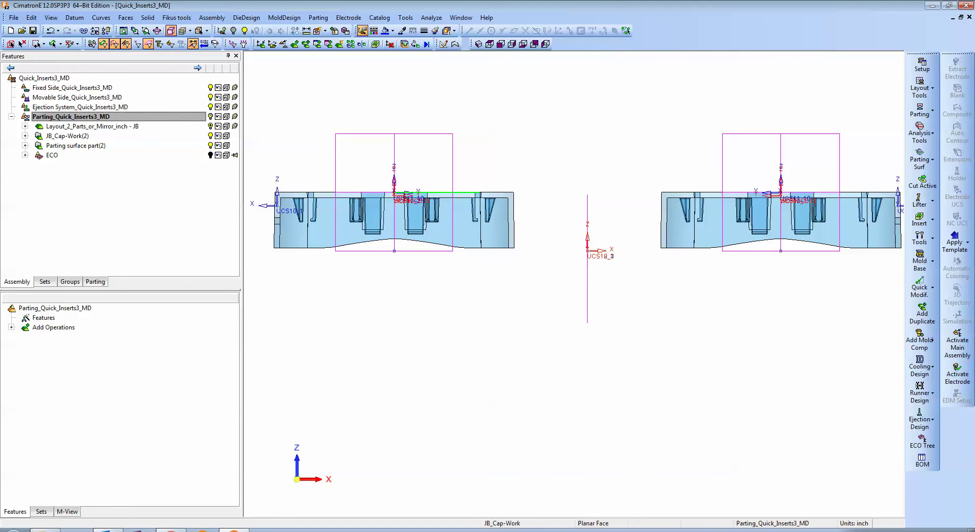
scroll(573, 284, down, 2)
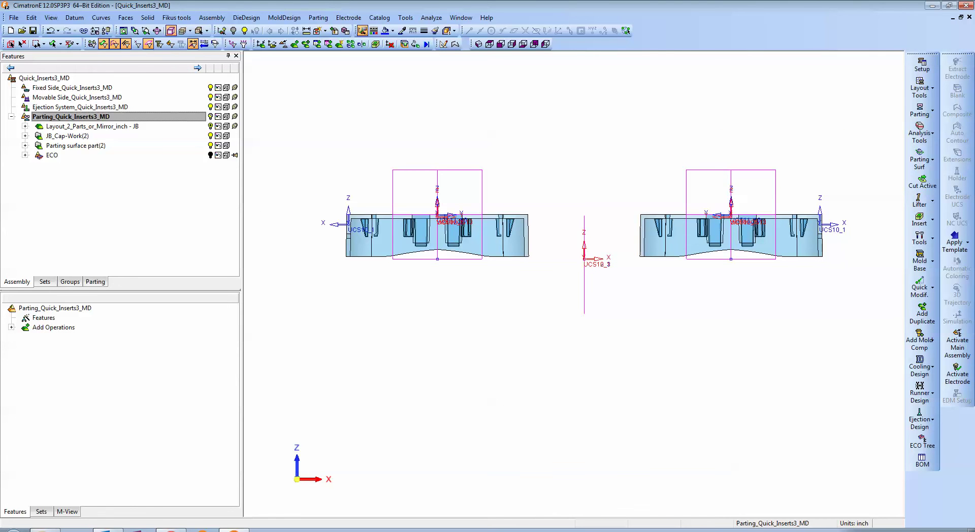
middle_drag(574, 283, 591, 288)
ctrl+drag(591, 288, 604, 325)
ctrl+middle_drag(605, 325, 622, 367)
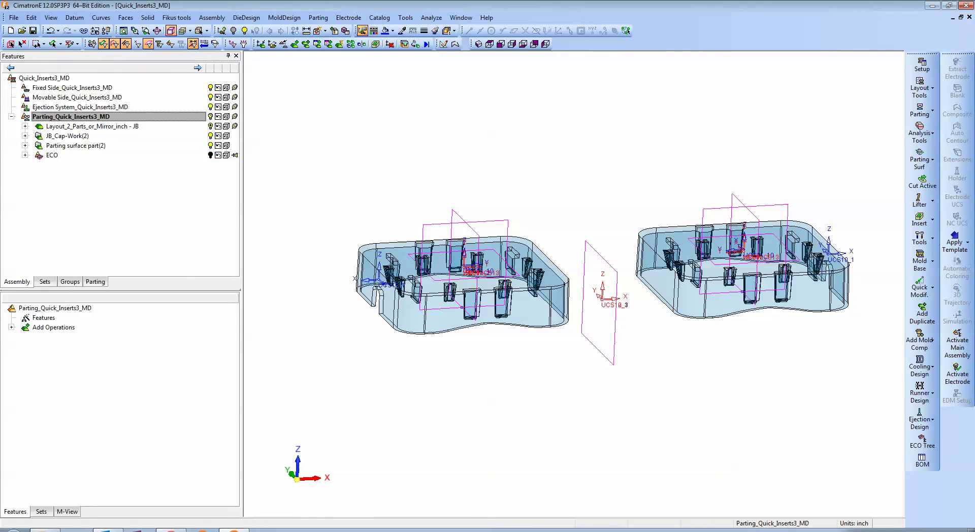
Step: Activate the second JB_Cap-Work component under JB_Cap-Work(2) and hide the first one
click(67, 136)
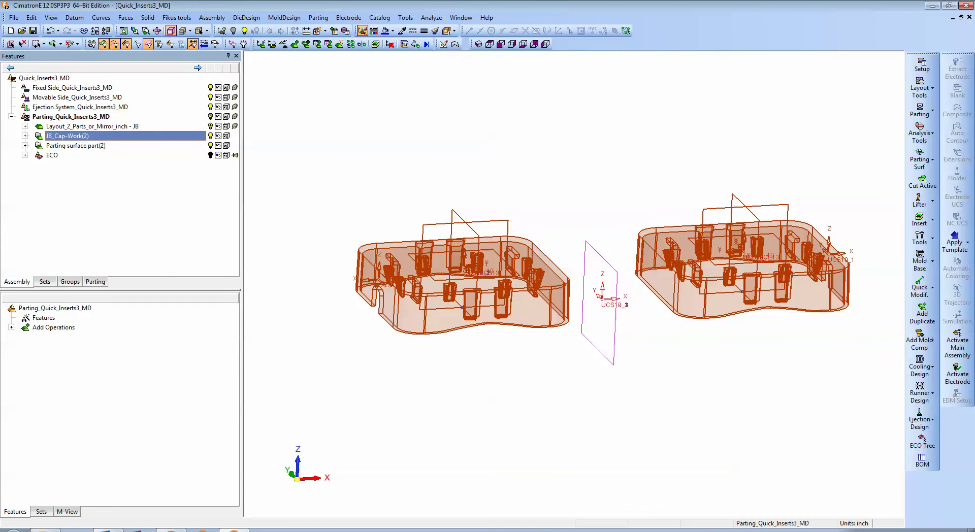
click(25, 136)
key(Down)
key(Down)
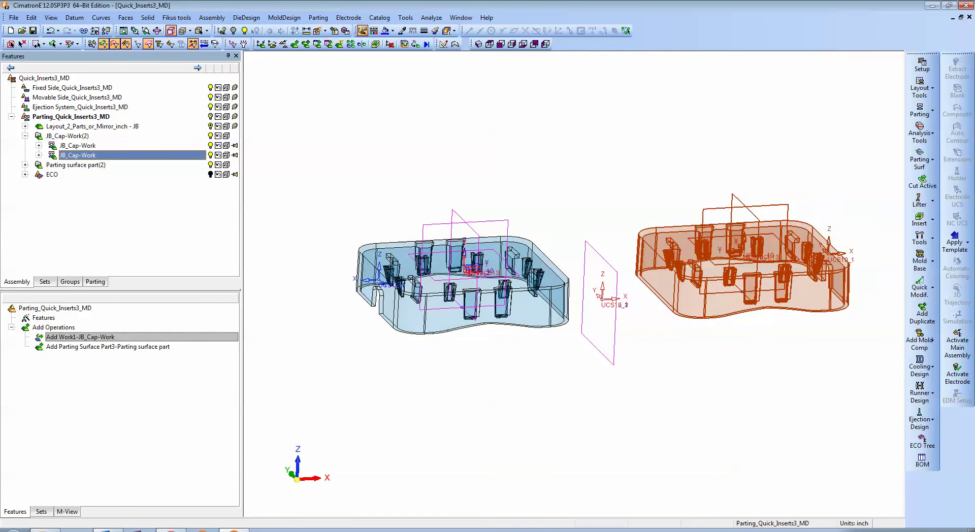
right_click(75, 154)
click(104, 163)
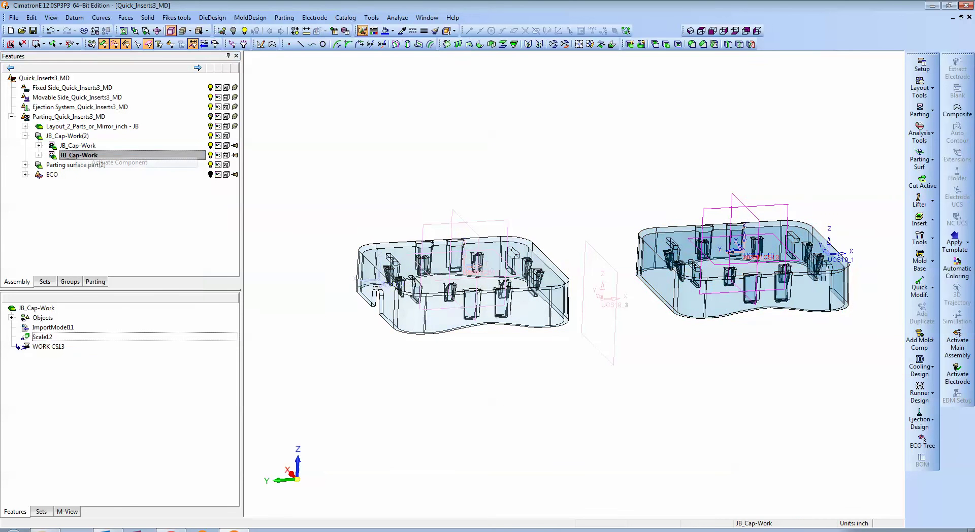
click(211, 146)
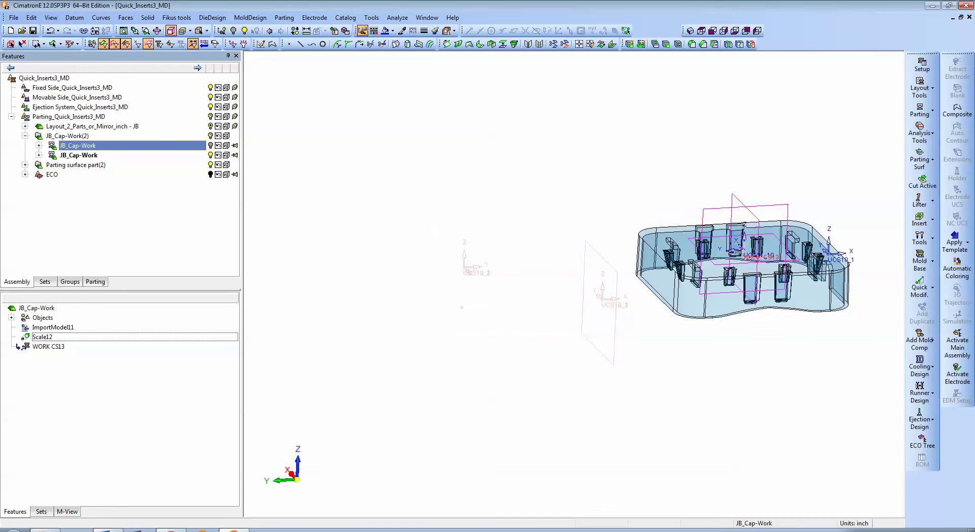
Step: Define a new parting direction for the active JB_Cap-Work from its upper face and run the draft angle analysis
ctrl+drag(710, 249, 705, 284)
ctrl+middle_drag(706, 284, 556, 315)
ctrl+right_drag(557, 314, 556, 274)
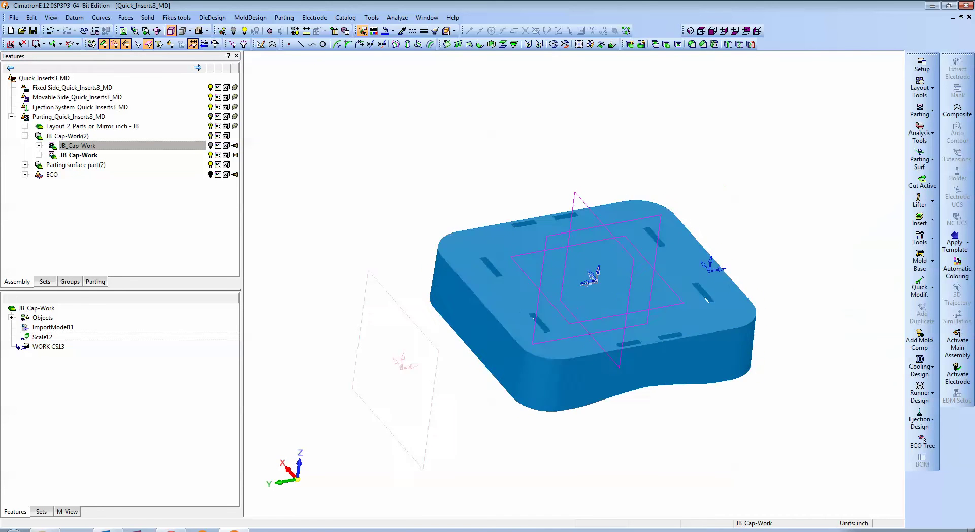
ctrl+drag(557, 275, 563, 289)
ctrl+right_drag(564, 290, 563, 253)
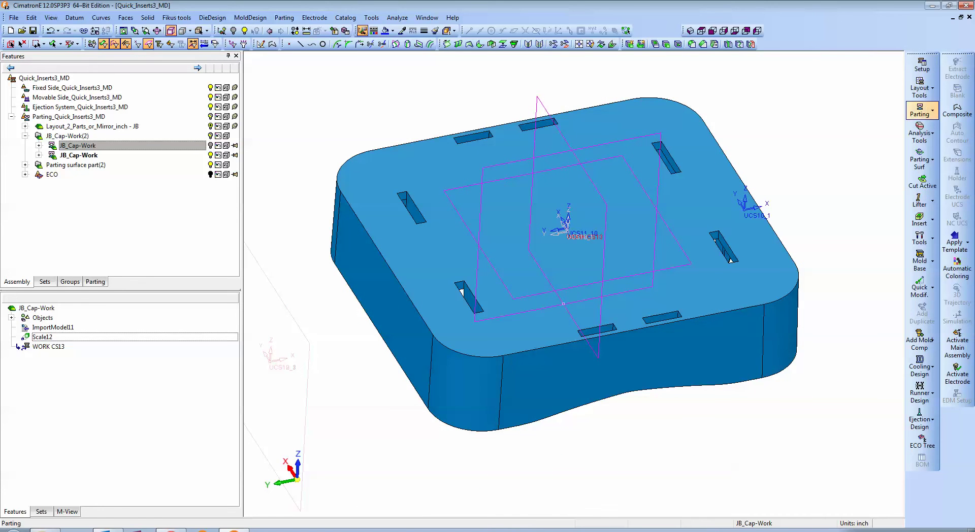
click(920, 108)
click(861, 118)
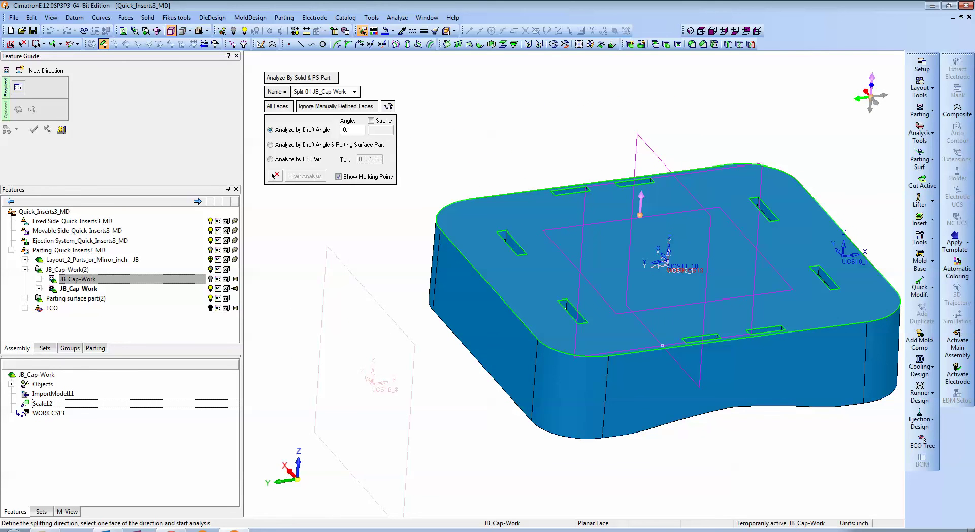
click(565, 306)
mouse_move(565, 308)
ctrl+mouse_down()
mouse_move(563, 269)
mouse_move(561, 292)
ctrl+mouse_up()
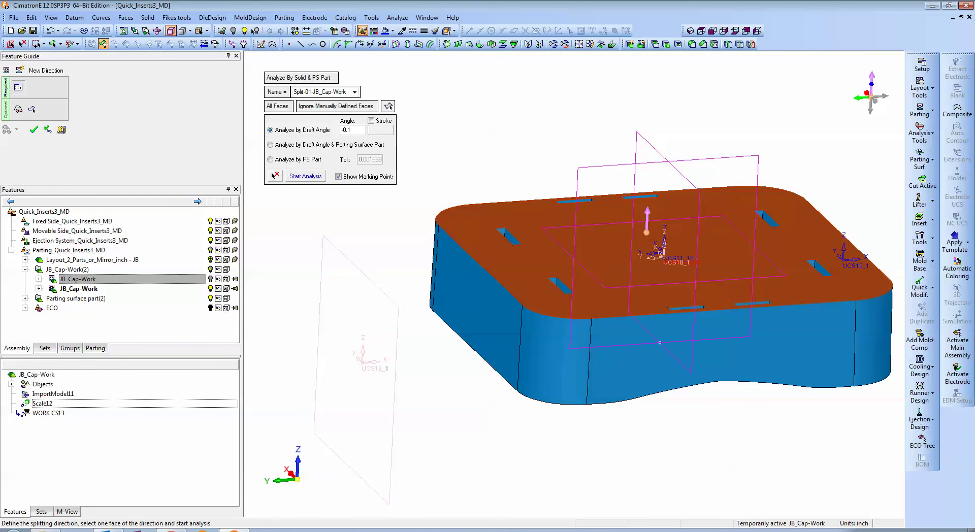
click(305, 175)
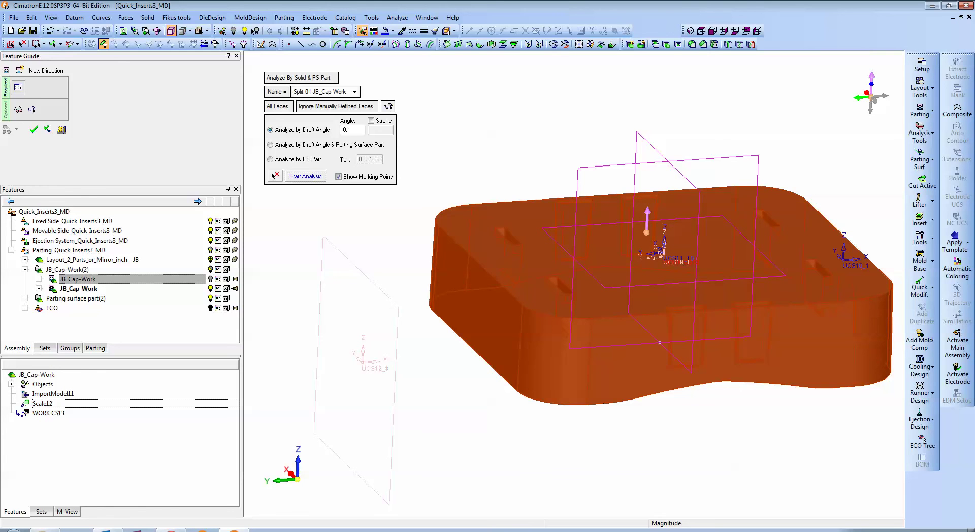
Step: Accept the Split-01 direction for JB_Cap-Work and continue with another splitting direction
middle_click(507, 129)
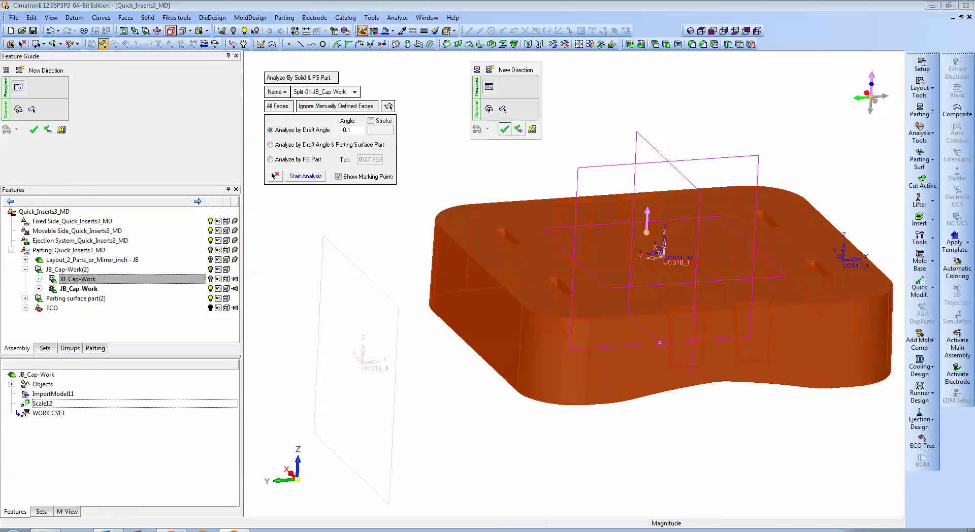
click(520, 130)
ctrl+drag(650, 269, 642, 229)
ctrl+middle_drag(642, 229, 615, 330)
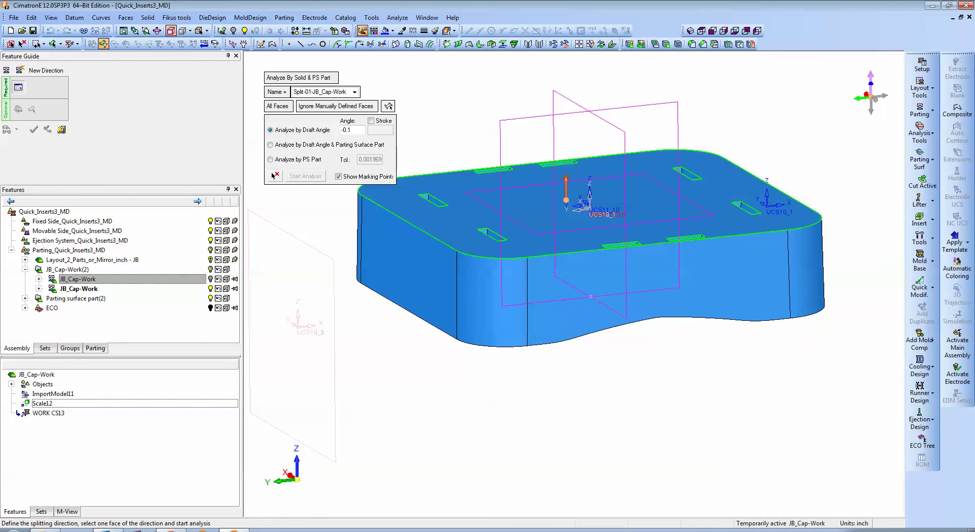
Step: Define the opposite direction Split-02 from the cap's inner side face, run the draft angle analysis at -0.1 and apply it
click(566, 186)
ctrl+drag(600, 264, 584, 157)
ctrl+middle_drag(610, 440, 602, 254)
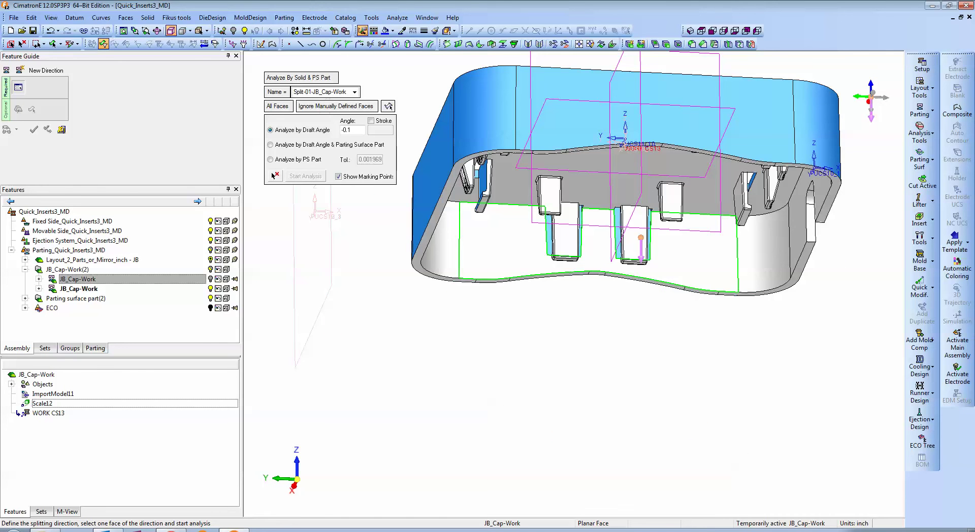
click(599, 249)
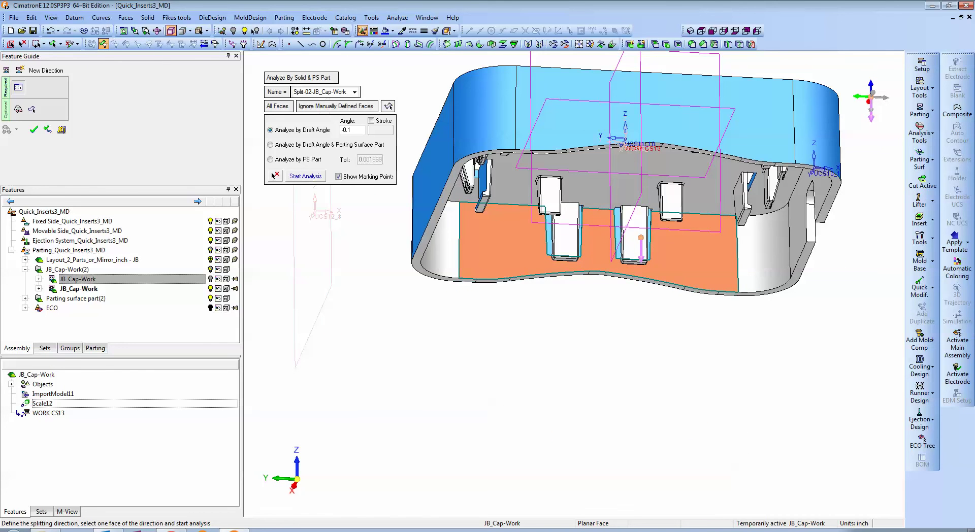
ctrl+drag(599, 249, 605, 274)
scroll(599, 228, down, 4)
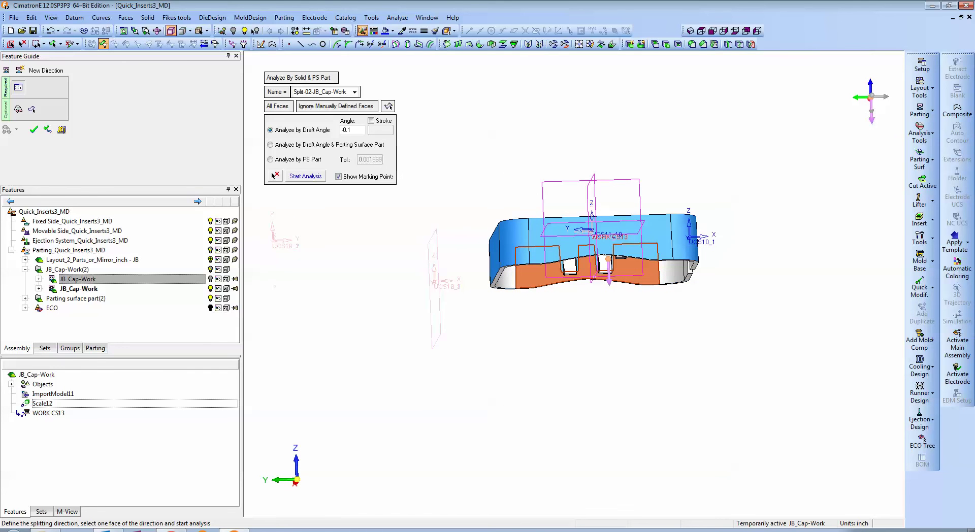
click(305, 177)
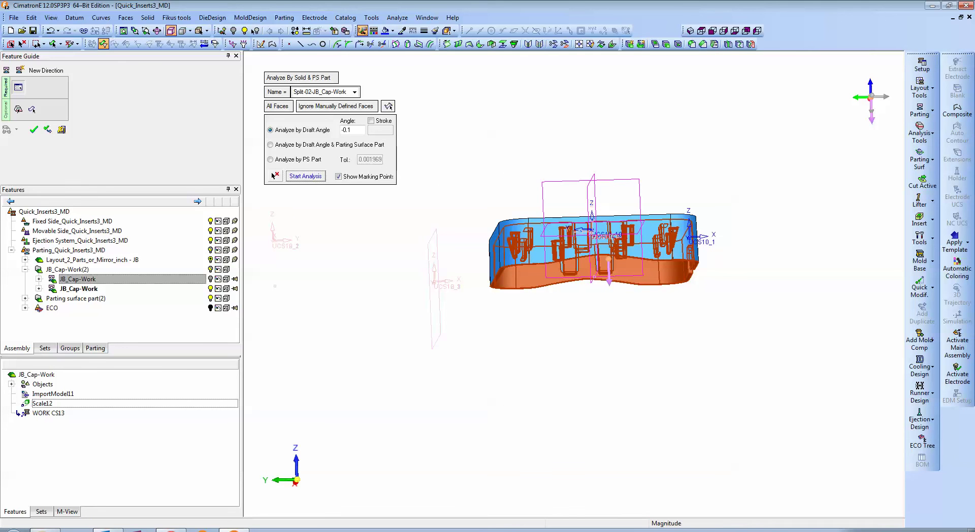
middle_drag(594, 294, 594, 335)
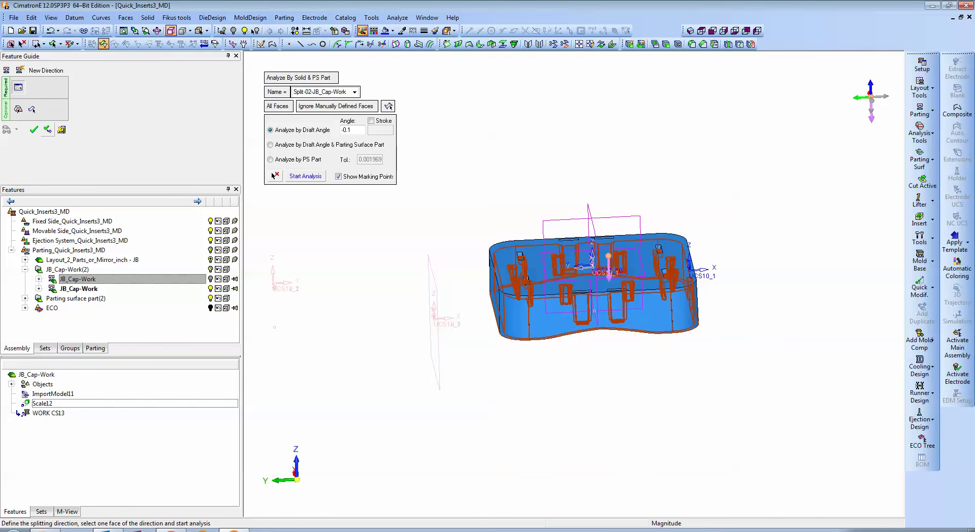
click(47, 129)
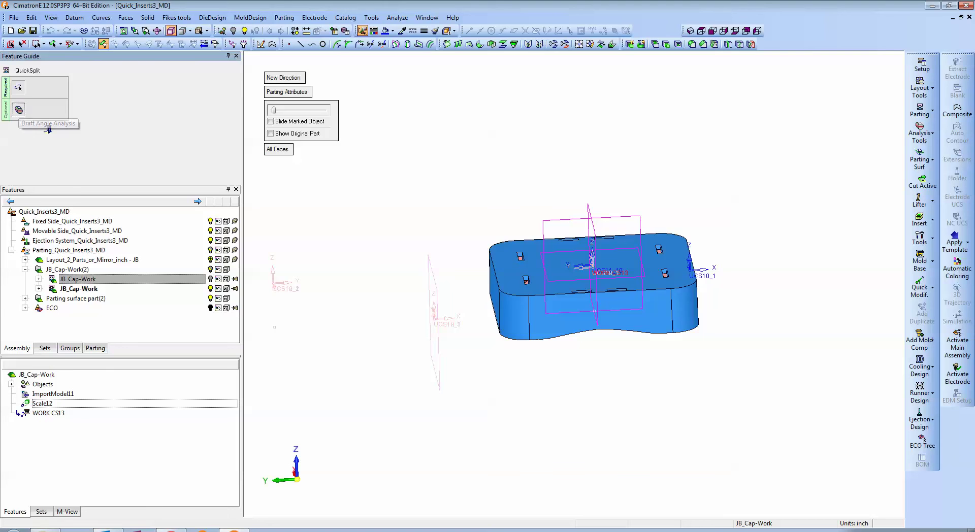
Step: Run the draft angle analysis on the split JB_Cap-Work and examine its outer and inner faces
click(48, 129)
scroll(568, 328, up, 5)
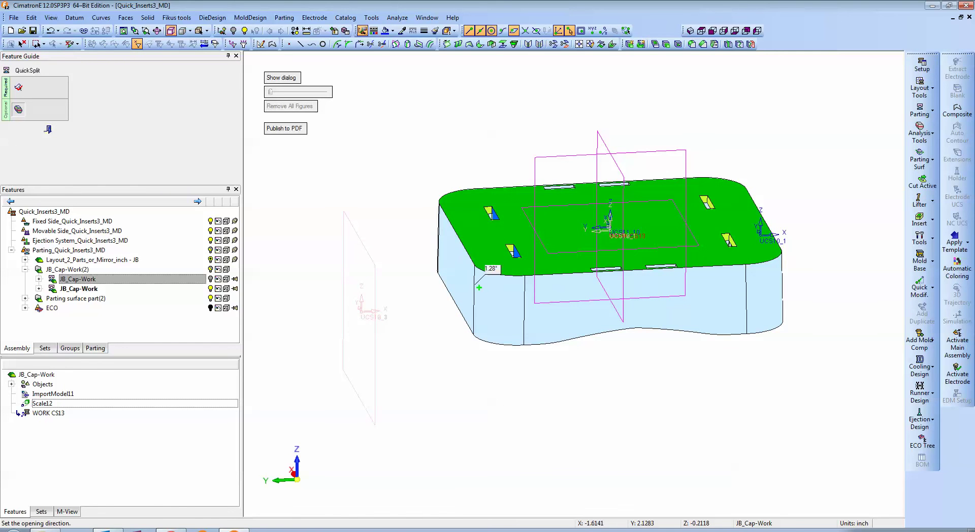
ctrl+drag(732, 376, 683, 228)
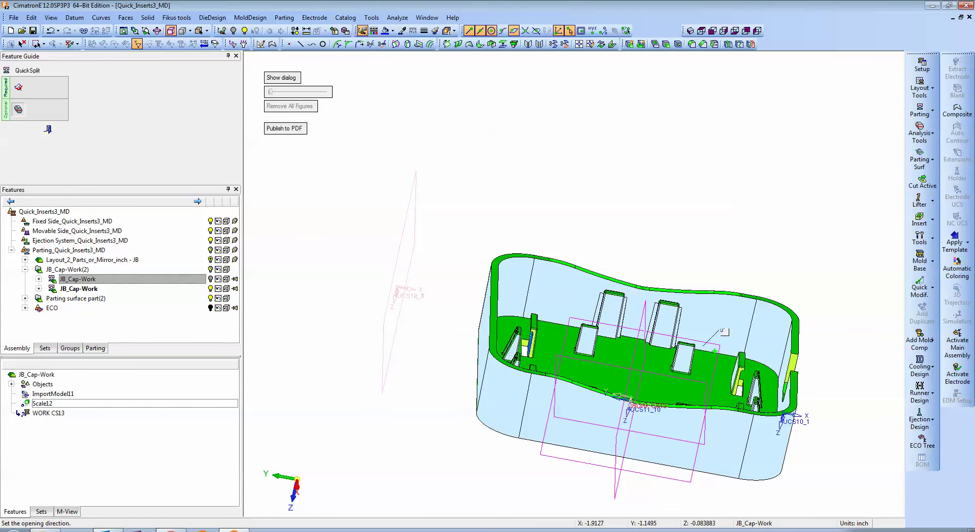
ctrl+drag(727, 362, 735, 254)
ctrl+right_drag(734, 253, 826, 234)
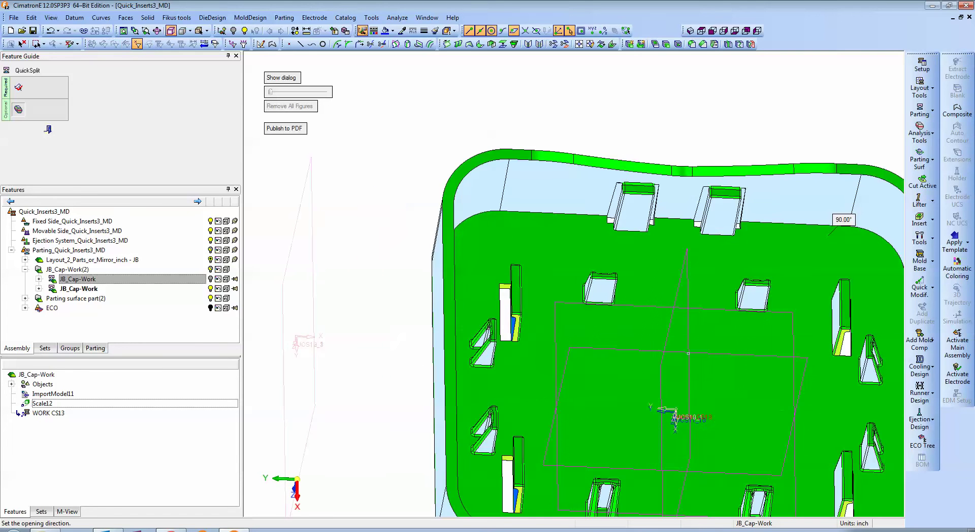
ctrl+drag(827, 233, 807, 187)
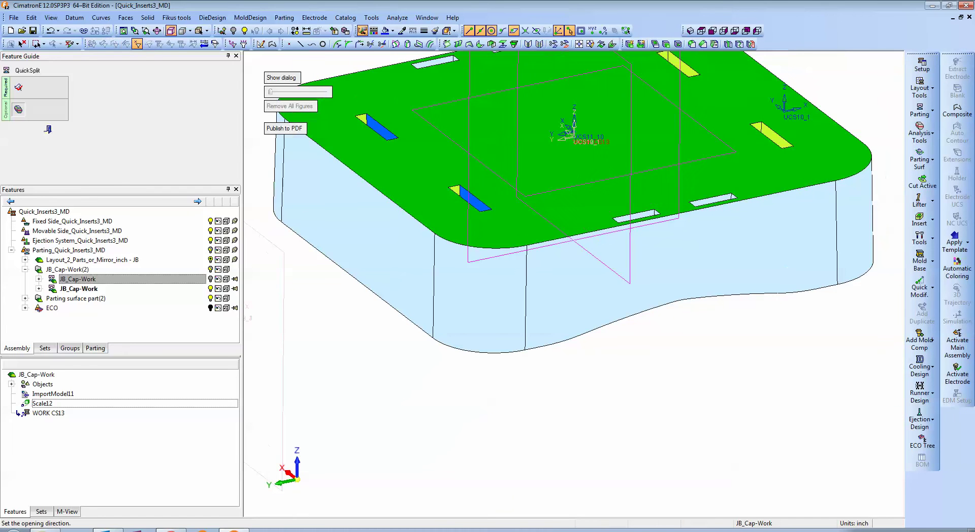
click(48, 129)
ctrl+right_drag(675, 167, 629, 203)
ctrl+drag(629, 203, 627, 165)
ctrl+middle_drag(627, 243, 655, 243)
ctrl+drag(655, 243, 680, 282)
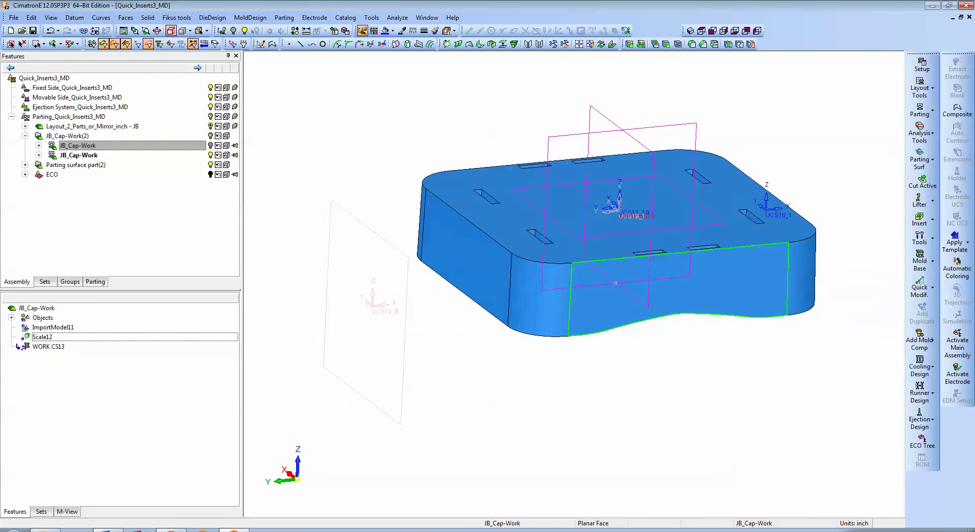
Step: Reopen QuickSplit, slide the two split halves apart and examine the small faces between them and the pockets in the Split-02 half
click(919, 110)
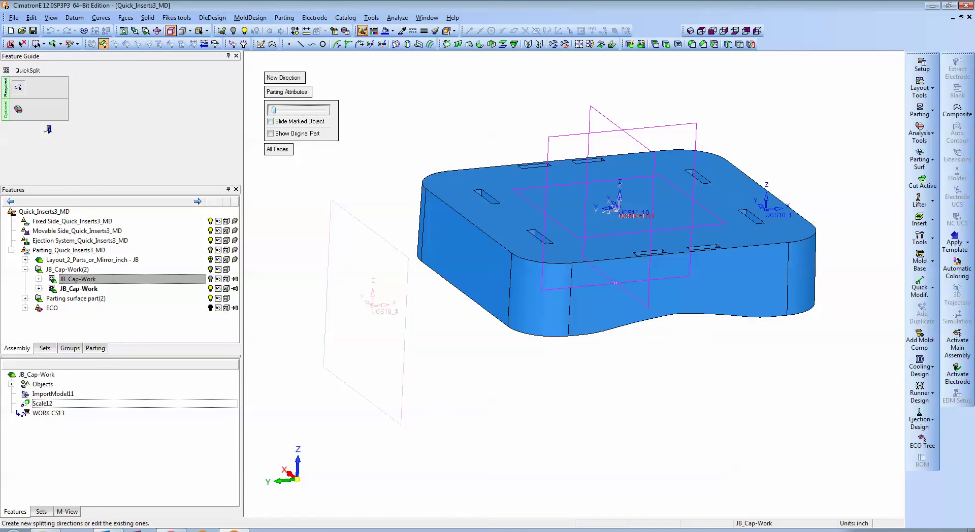
drag(273, 110, 295, 110)
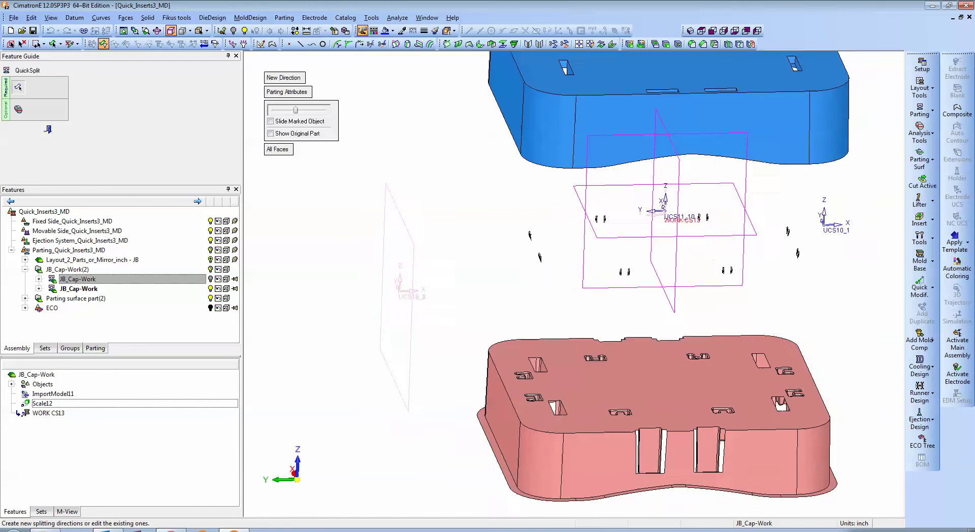
ctrl+drag(513, 310, 485, 272)
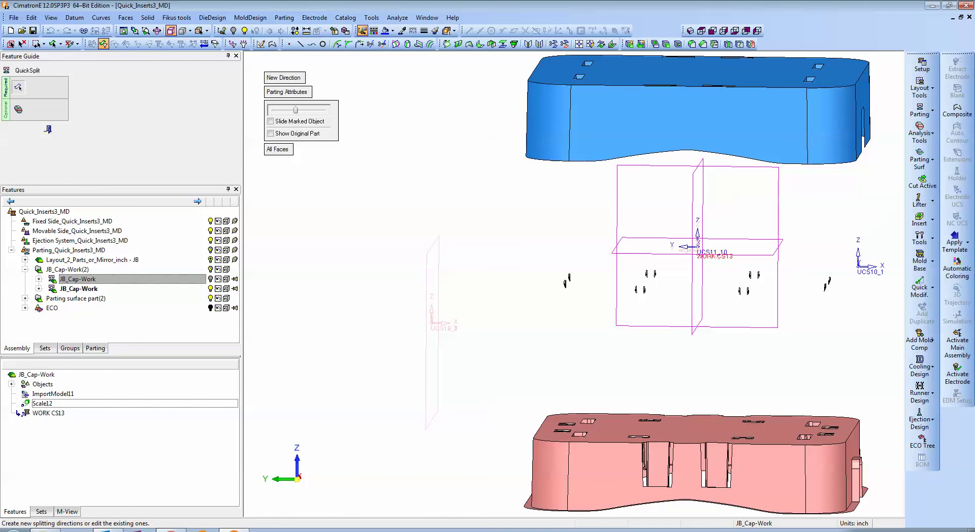
drag(538, 253, 839, 351)
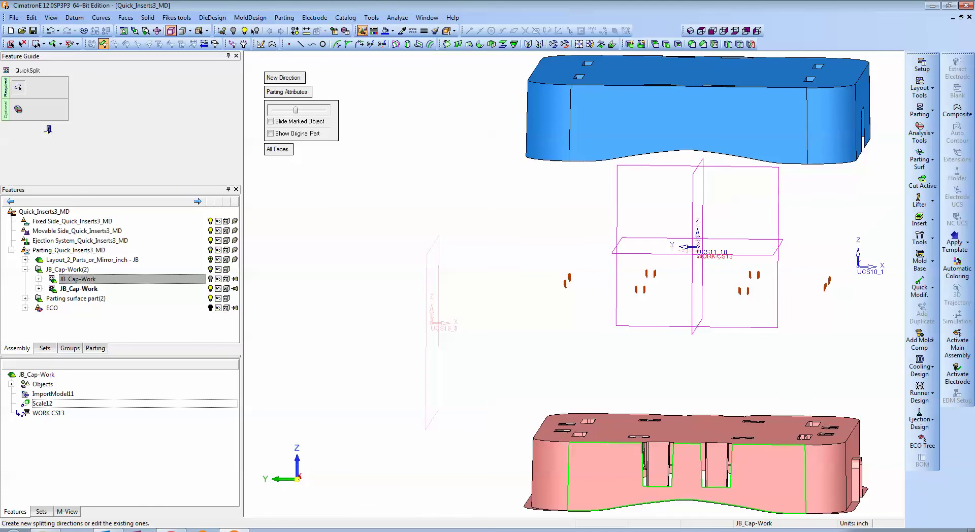
click(761, 467)
ctrl+drag(761, 467, 792, 503)
ctrl+middle_drag(635, 381, 761, 298)
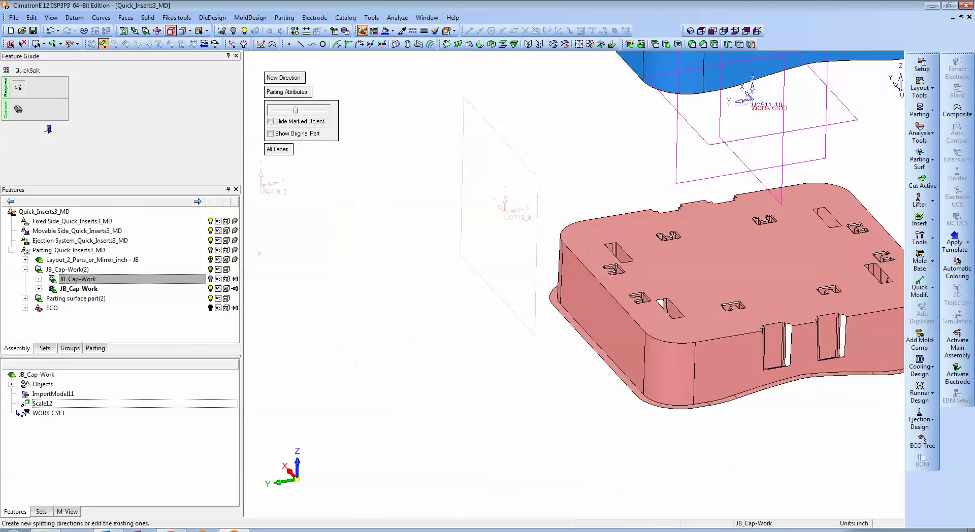
ctrl+right_drag(761, 298, 761, 234)
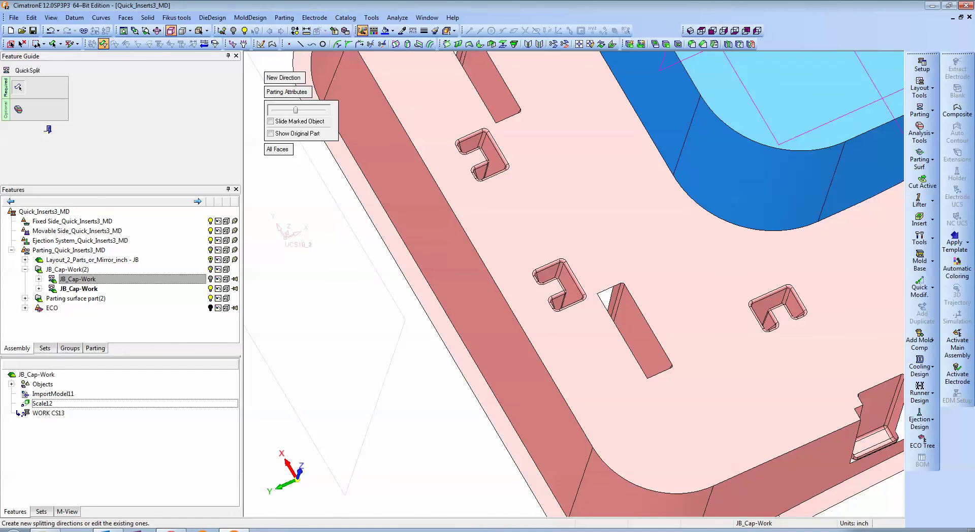
Step: Check the draft angles inside the small C-shaped pockets of the Split-02 half and exit QuickSplit
click(18, 110)
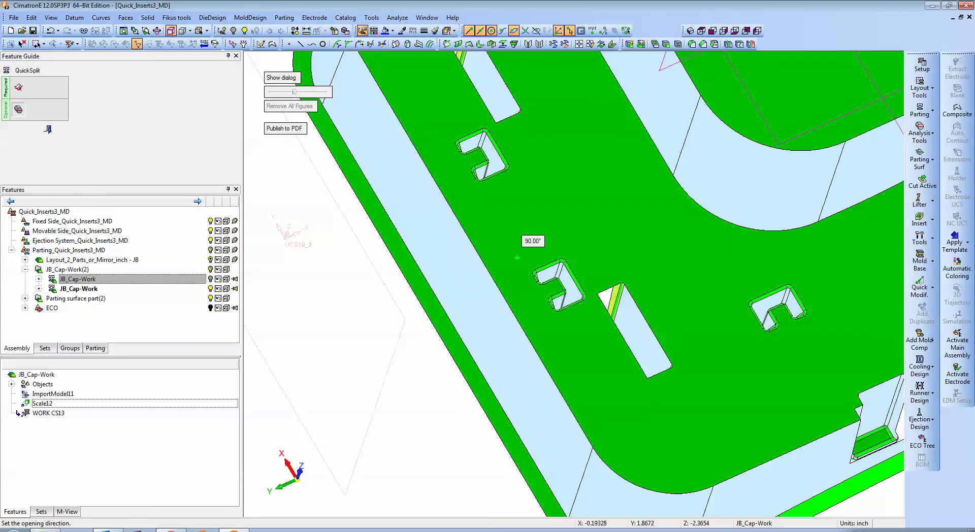
ctrl+right_drag(516, 257, 516, 208)
ctrl+drag(516, 208, 516, 233)
ctrl+right_drag(516, 232, 516, 190)
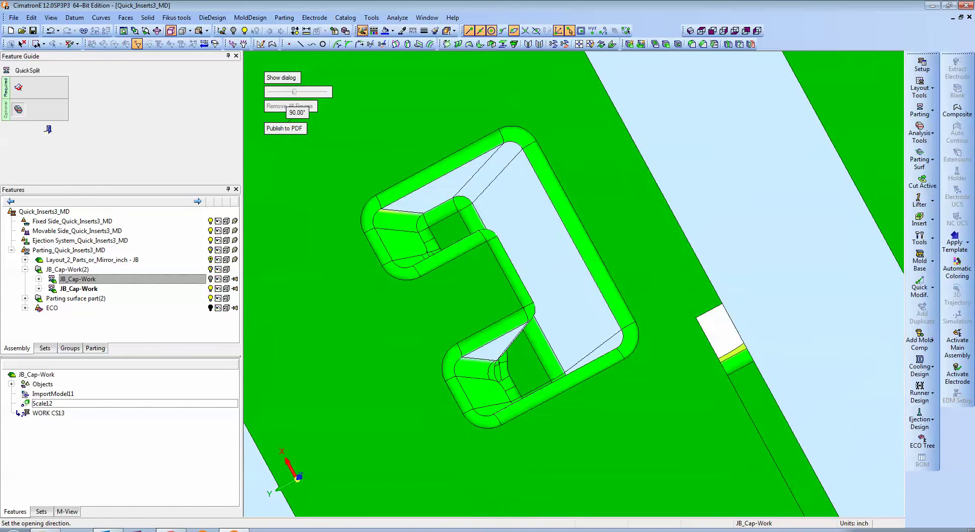
ctrl+drag(516, 191, 551, 117)
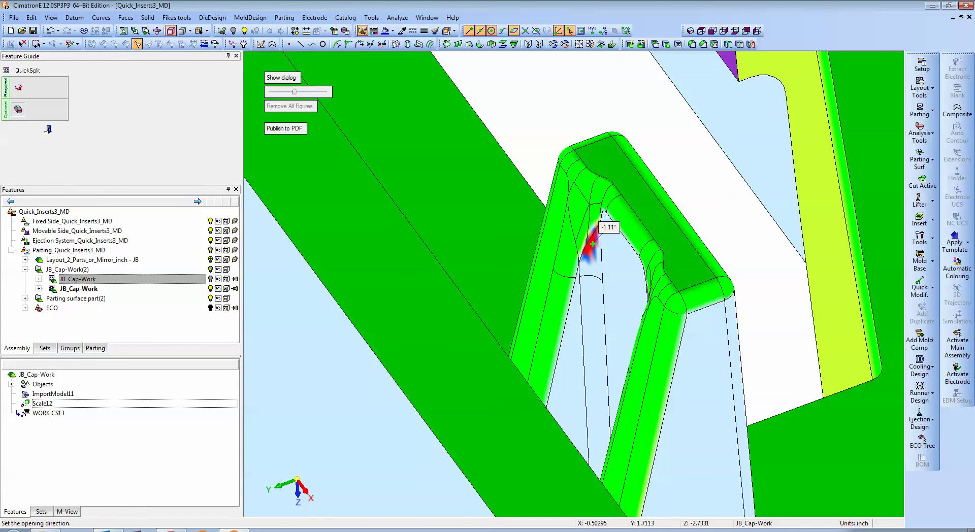
scroll(646, 269, down, 5)
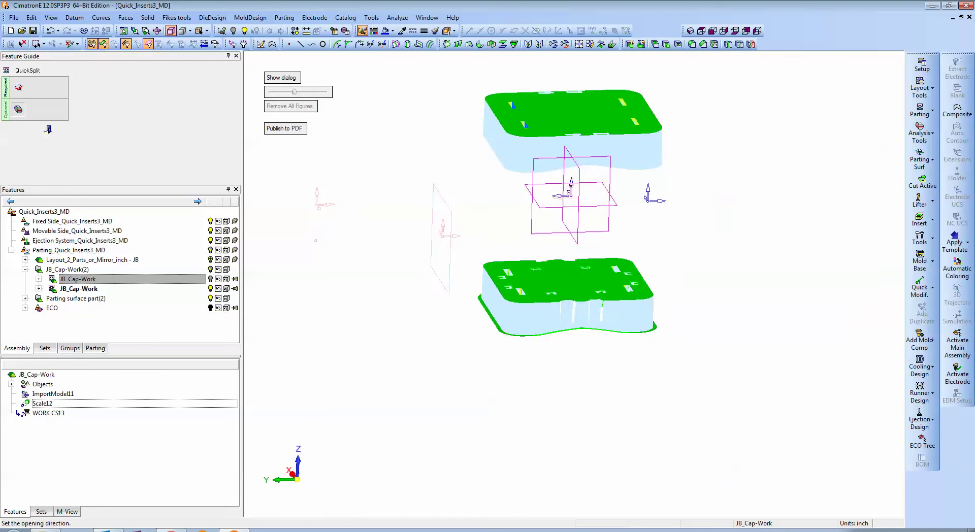
click(48, 129)
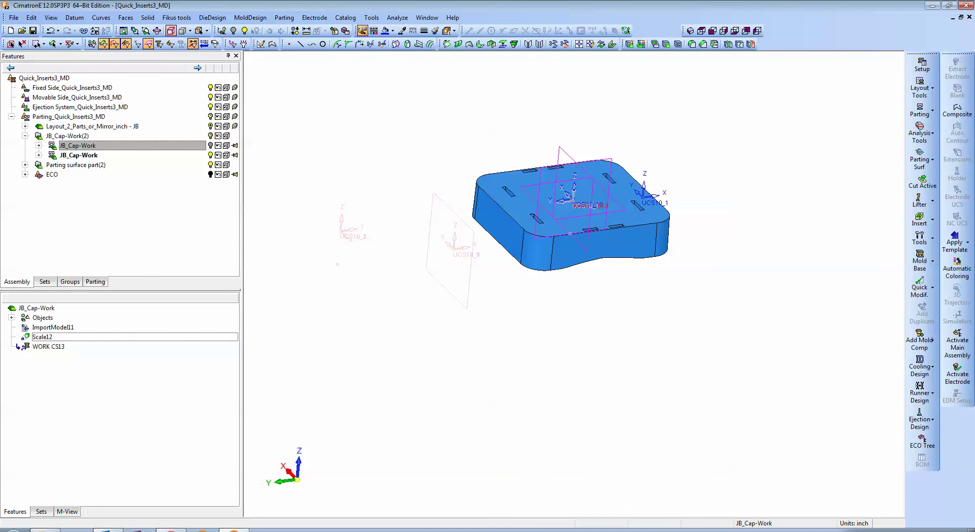
Step: Hide the Split-01 faces of JB_Cap-Work in the parting tree so only the Split-02 half is displayed
click(96, 282)
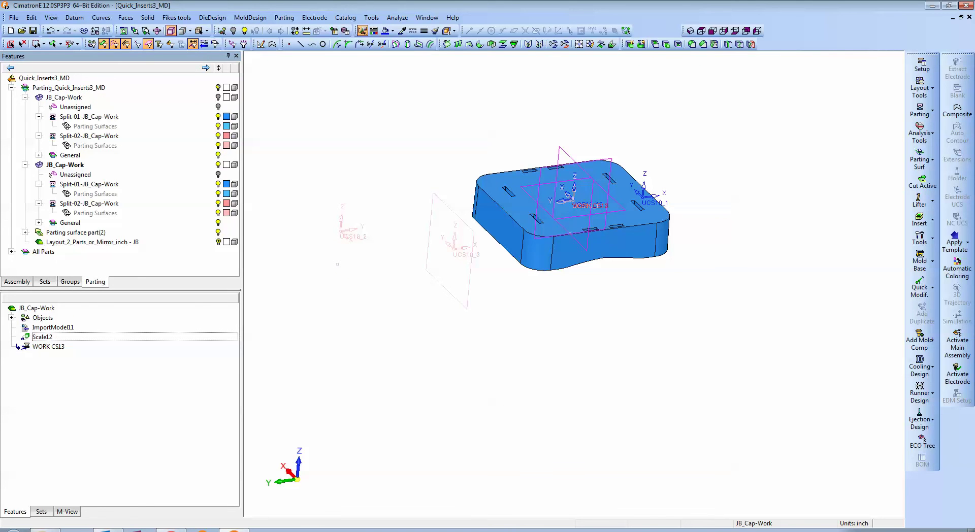
click(217, 117)
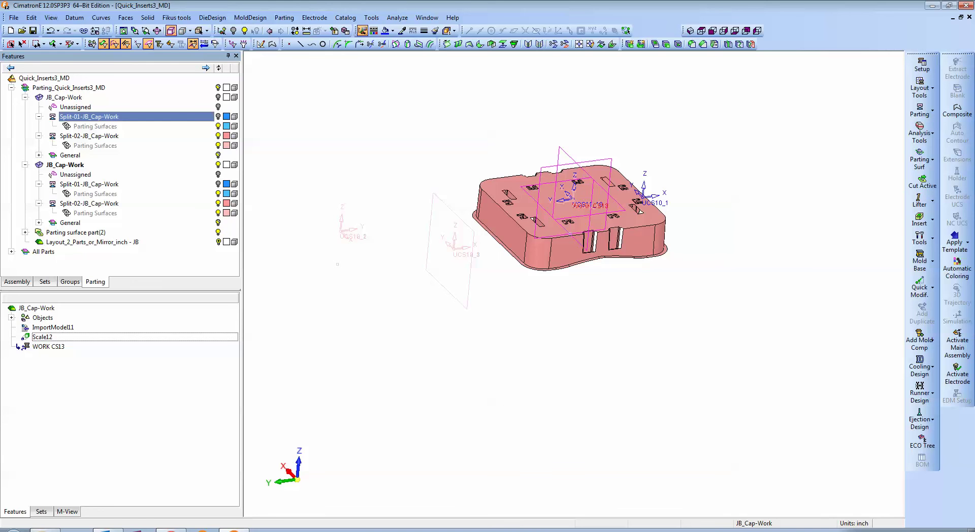
ctrl+drag(583, 233, 556, 264)
ctrl+middle_drag(558, 259, 602, 295)
mouse_move(602, 294)
ctrl+mouse_down()
mouse_move(602, 269)
mouse_move(610, 295)
ctrl+mouse_up()
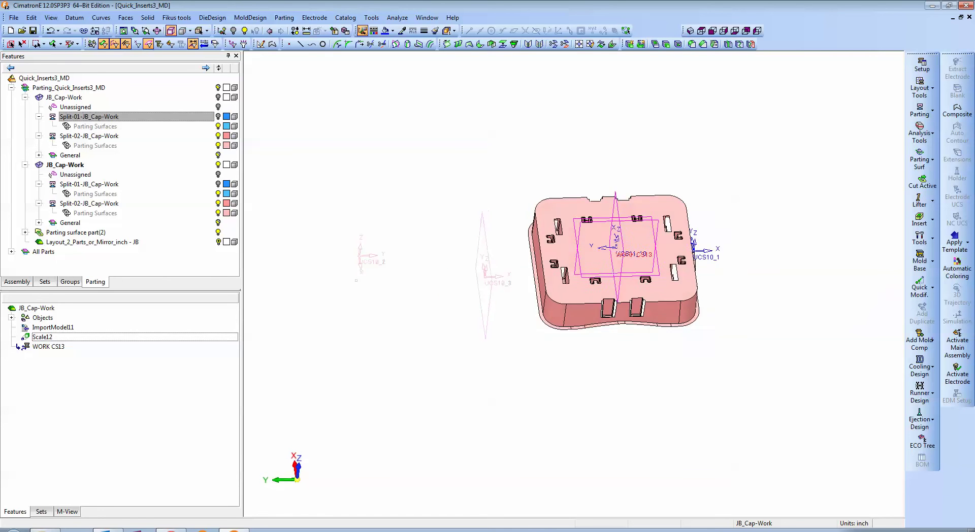
Step: Unstitch all displayed Split-02 faces of the cap as one group with a maximum gap of 0.000800
ctrl+middle_drag(610, 294, 505, 318)
right_click(670, 183)
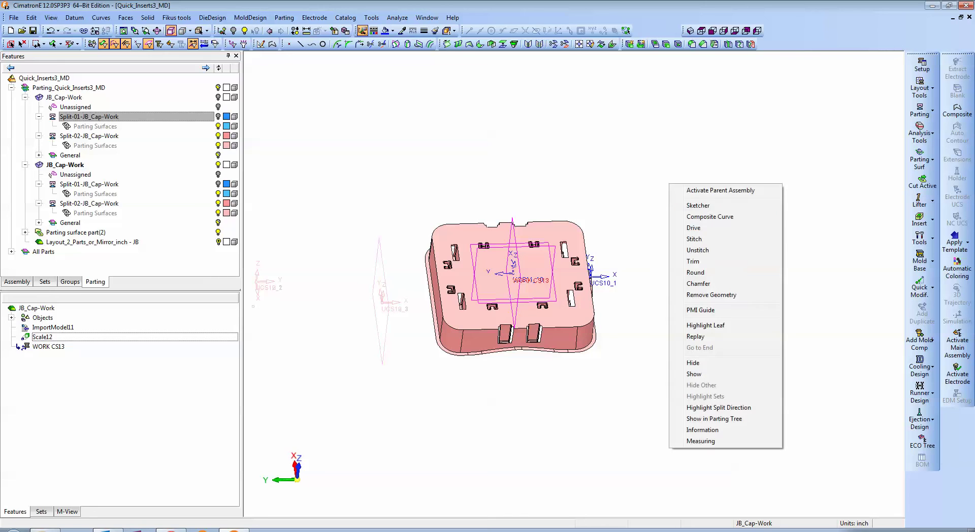
click(697, 249)
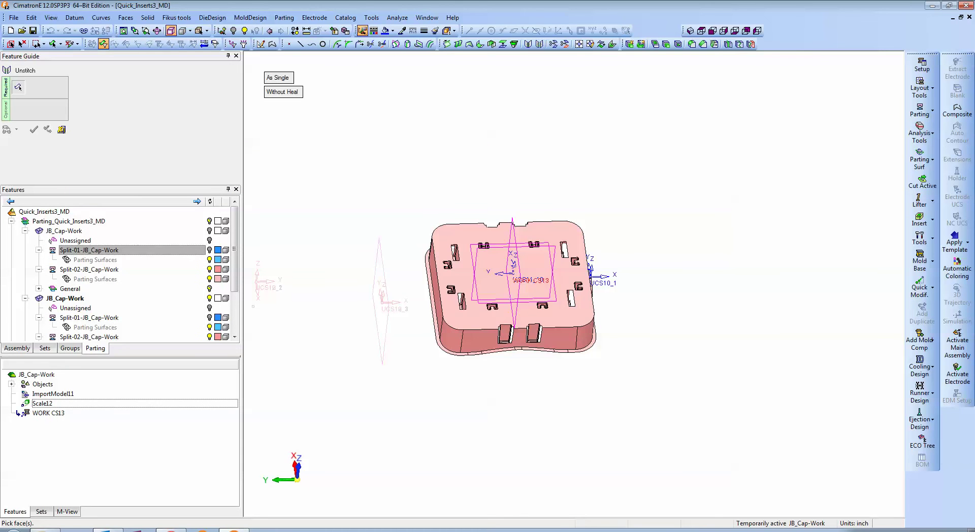
drag(410, 165, 652, 405)
click(279, 78)
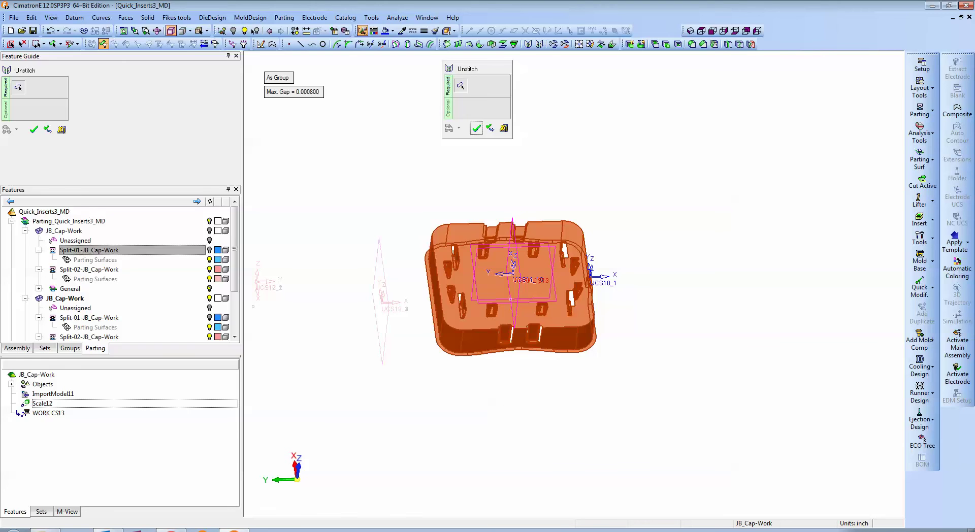
click(476, 129)
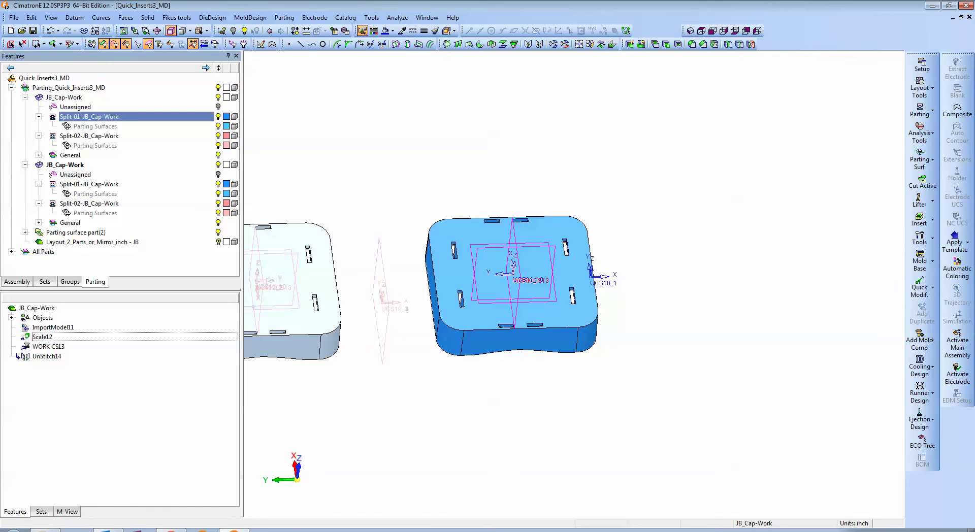
Step: Hide the Split-02 faces and close the open gaps at the eight slots of the Split-01 half without the Same Faces option
click(218, 136)
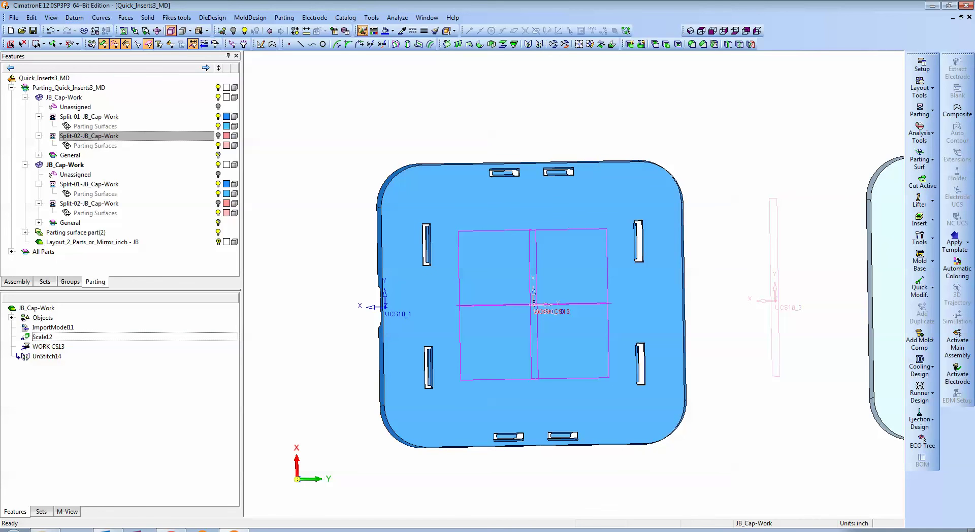
click(125, 18)
click(153, 87)
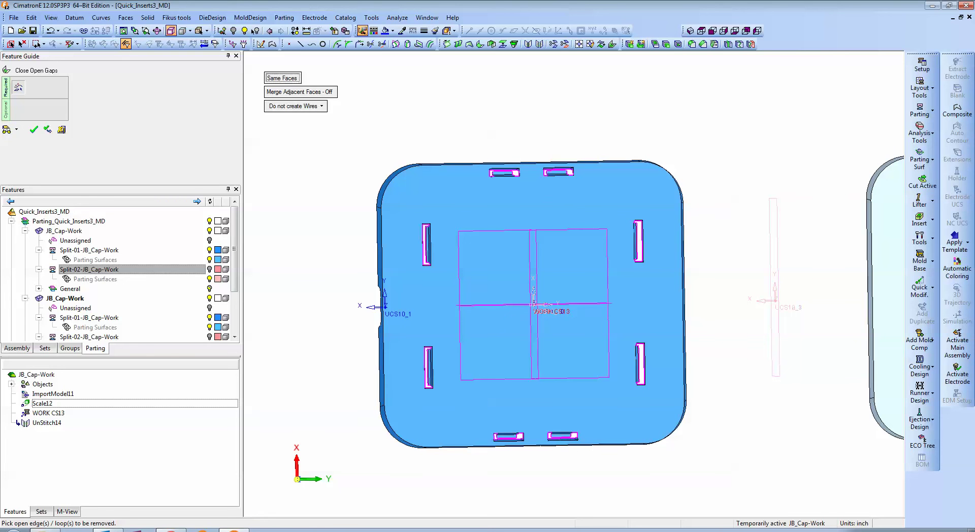
click(282, 77)
middle_click(435, 127)
click(436, 126)
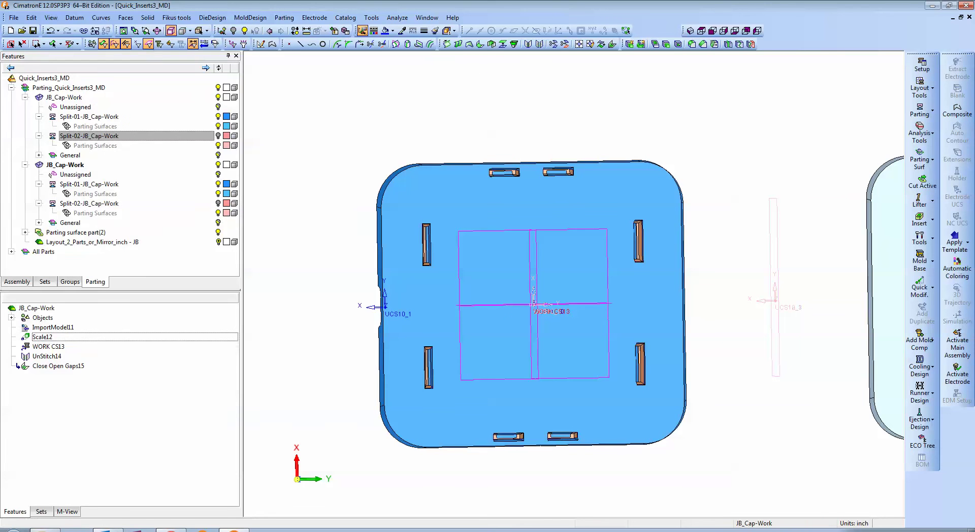
ctrl+drag(528, 243, 528, 305)
ctrl+right_drag(528, 305, 528, 254)
ctrl+drag(528, 254, 569, 256)
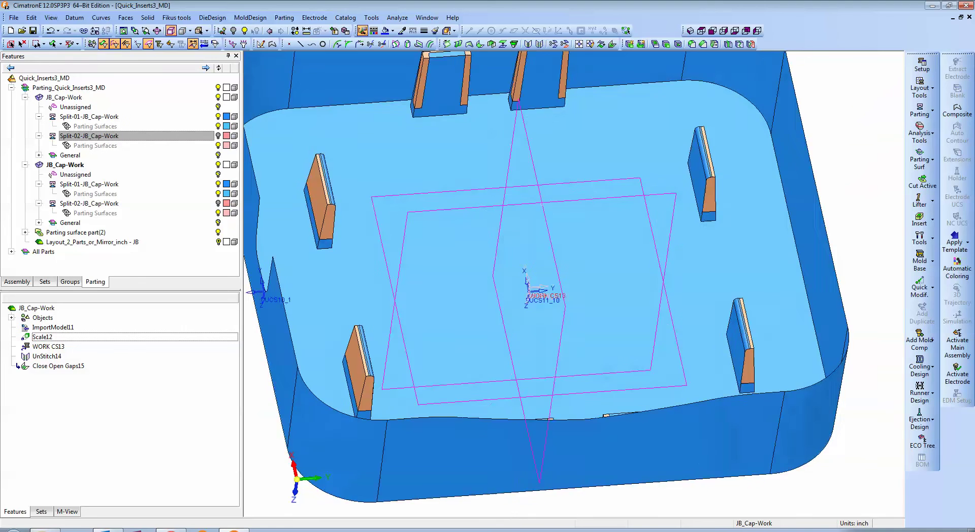
Step: Hide the Split-01 faces of JB_Cap-Work and display its Split-02 faces instead
ctrl+middle_drag(569, 256, 703, 355)
ctrl+right_drag(687, 305, 688, 353)
ctrl+middle_drag(688, 352, 612, 300)
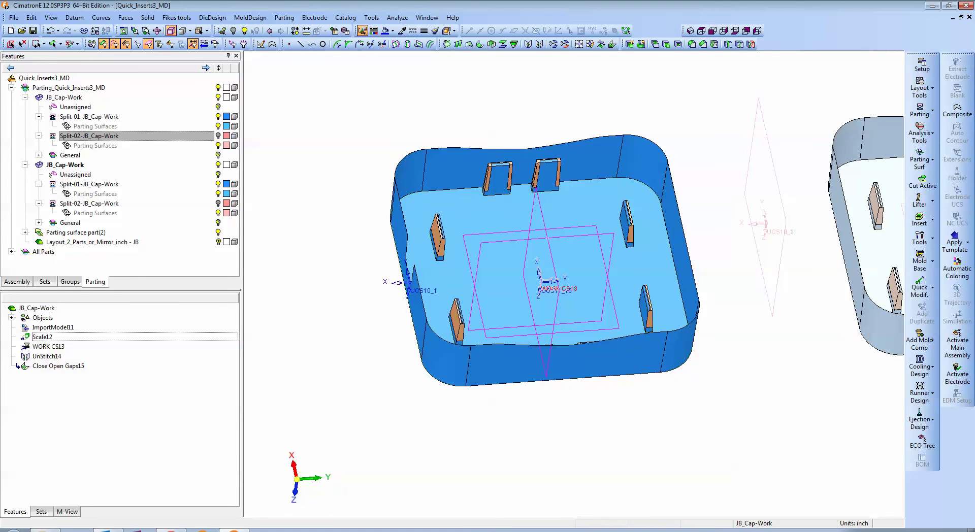
click(219, 116)
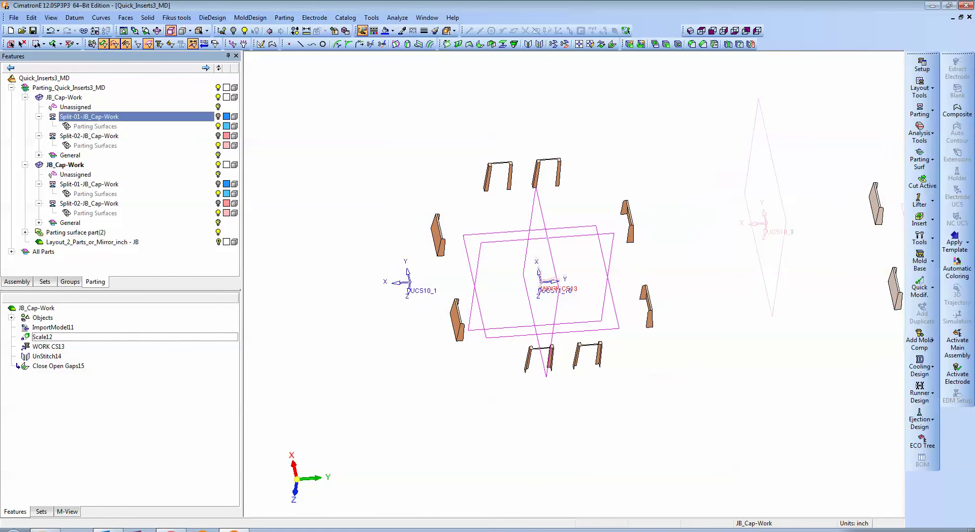
click(218, 136)
ctrl+drag(424, 200, 465, 386)
scroll(548, 270, down, 5)
ctrl+drag(549, 270, 518, 256)
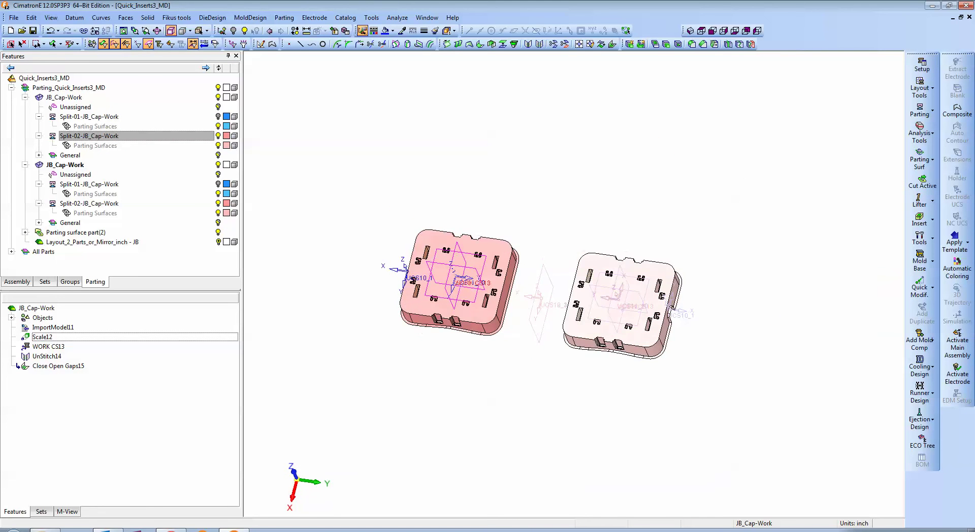
ctrl+middle_drag(518, 256, 614, 280)
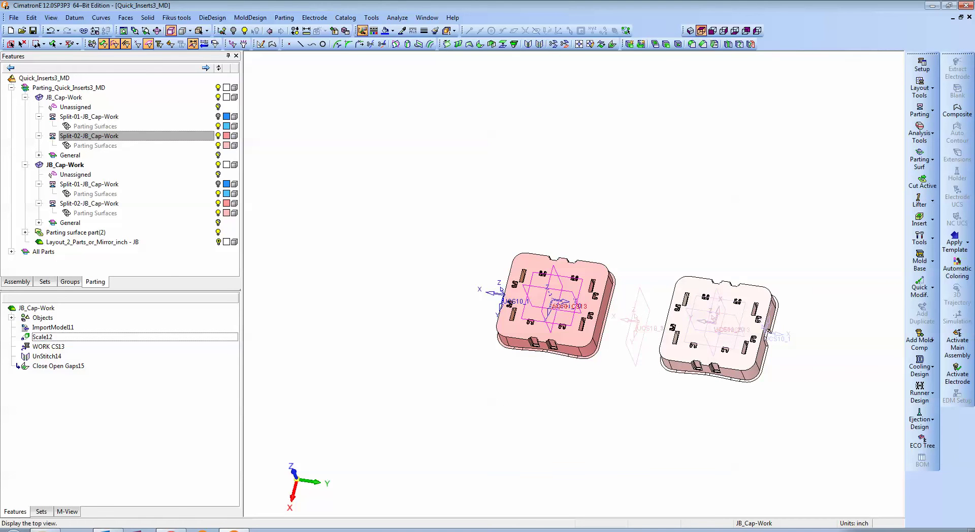
Step: Start a sketch on the default plane in top view and add the UCS origin midway between the two caps as reference geometry
click(700, 30)
scroll(573, 284, down, 3)
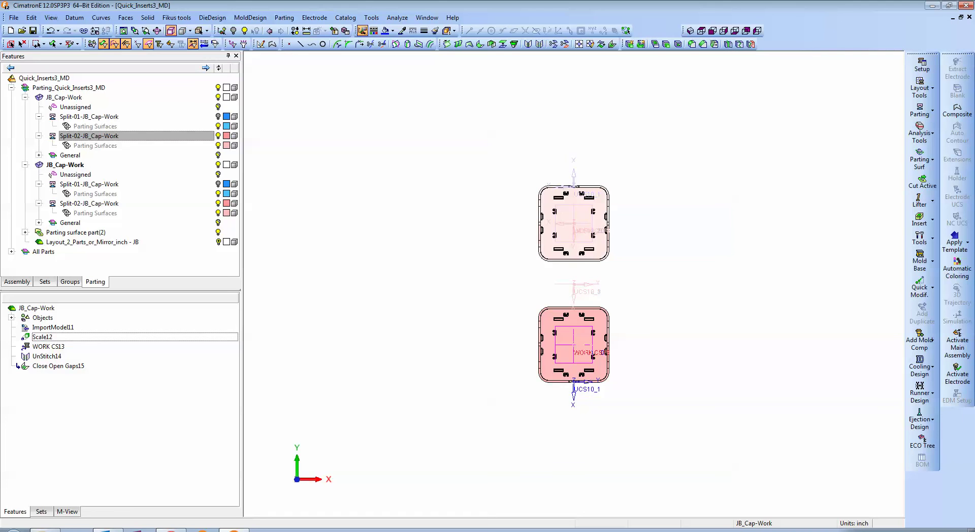
click(260, 44)
middle_click(573, 284)
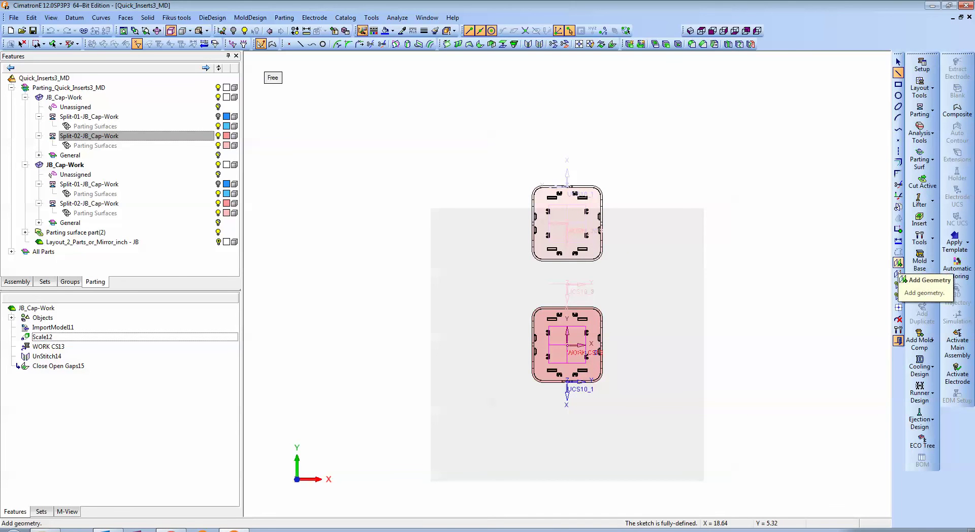
click(898, 273)
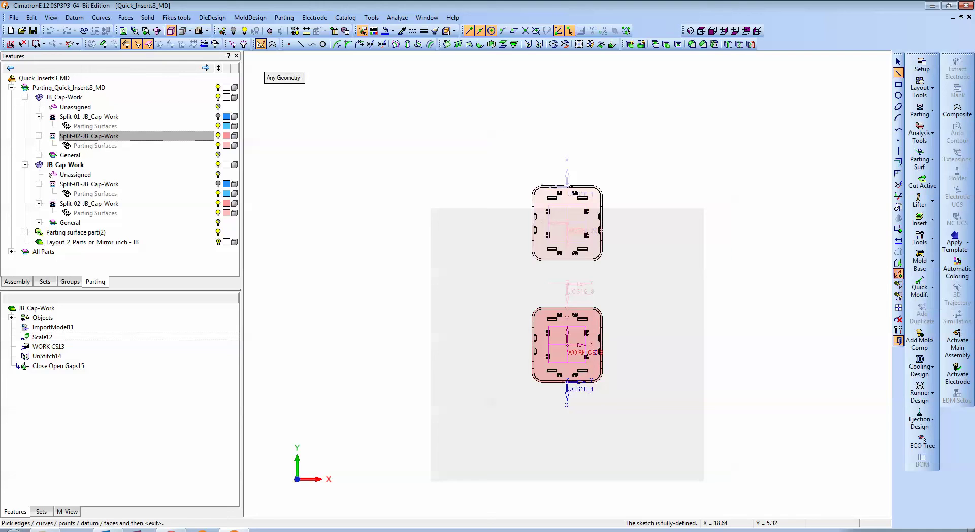
click(567, 284)
middle_click(567, 284)
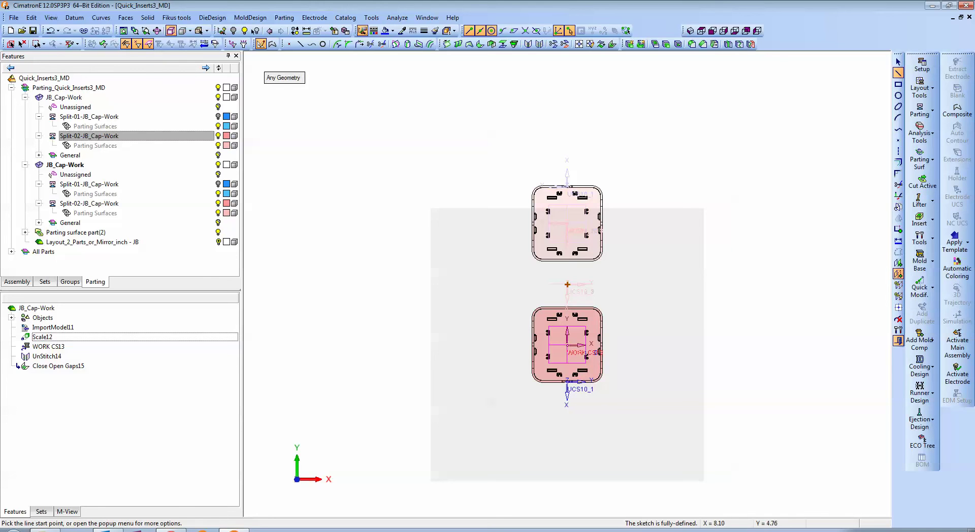
Step: Sketch a rectangle around the active cap with its upper edge running through the reference point between the two caps
click(899, 84)
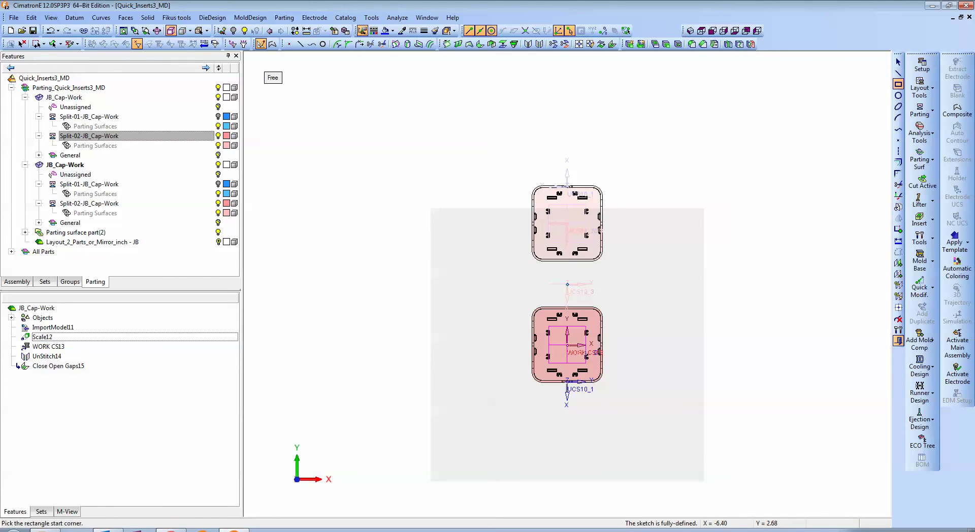
scroll(439, 274, down, 3)
click(506, 284)
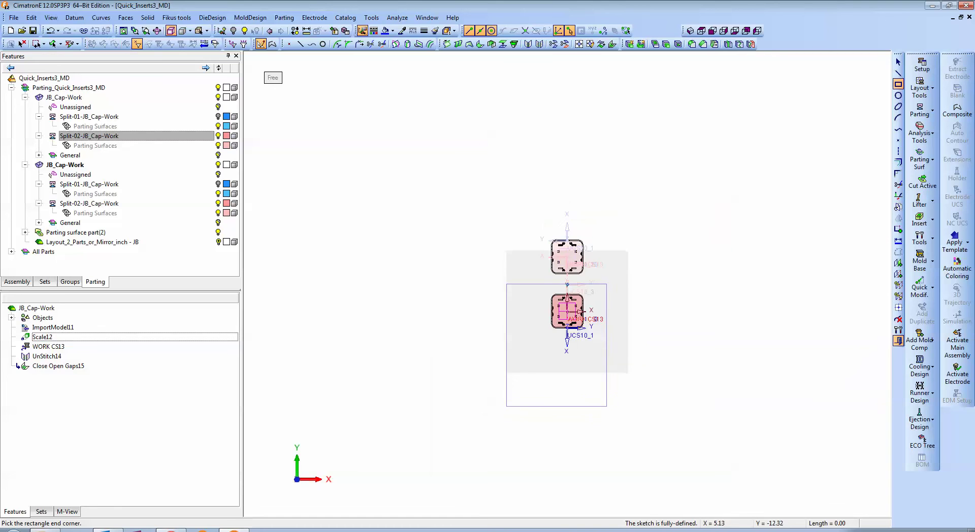
click(626, 414)
middle_click(626, 414)
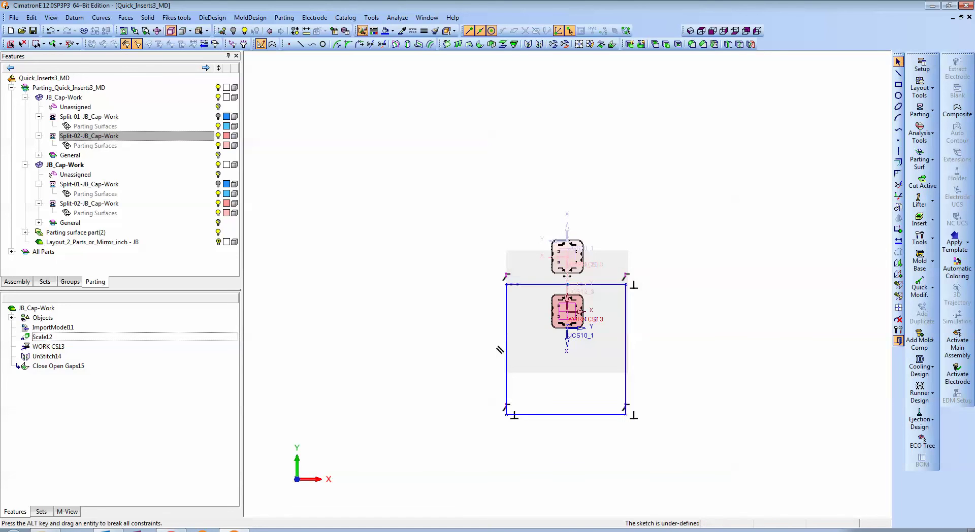
Step: Dimension the rectangle's right side from the active cap's centre origin and set the distance to 7 inches
scroll(602, 413, up, 3)
right_click(696, 307)
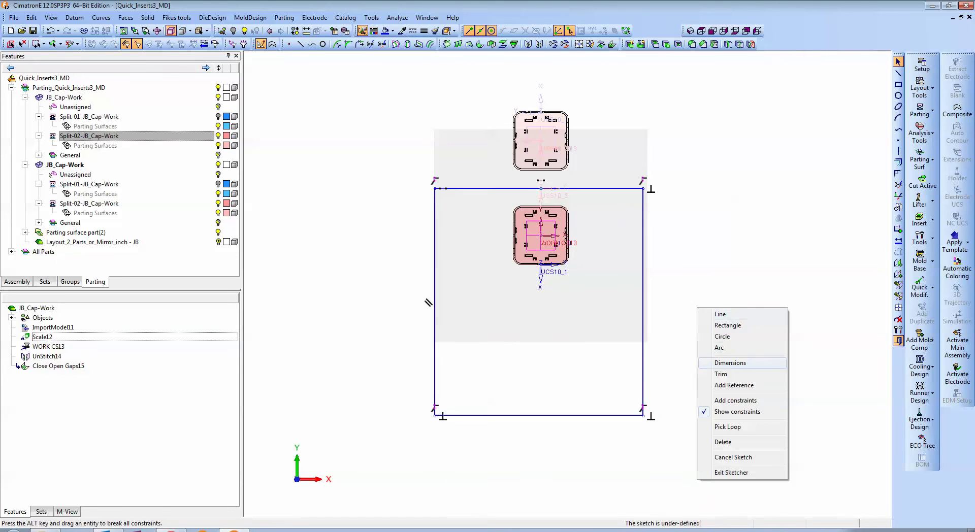
click(726, 362)
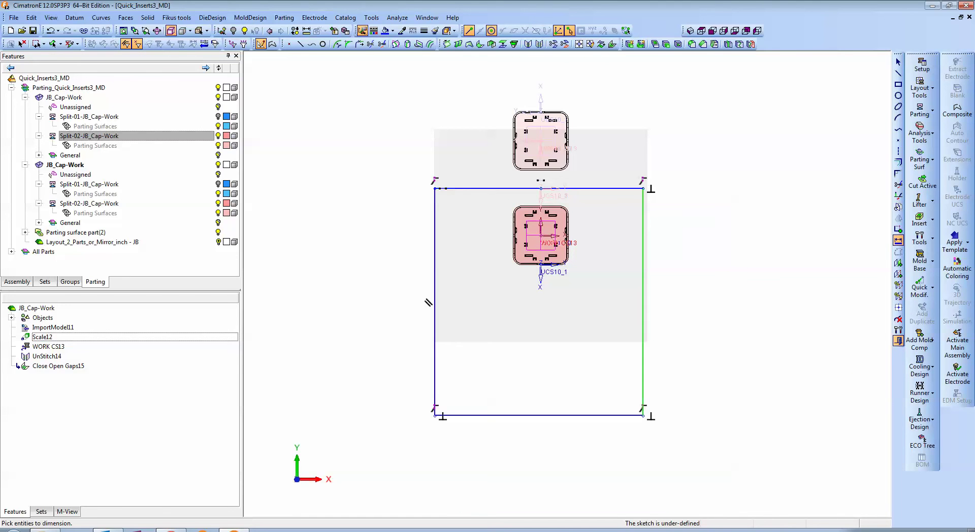
click(643, 304)
click(541, 236)
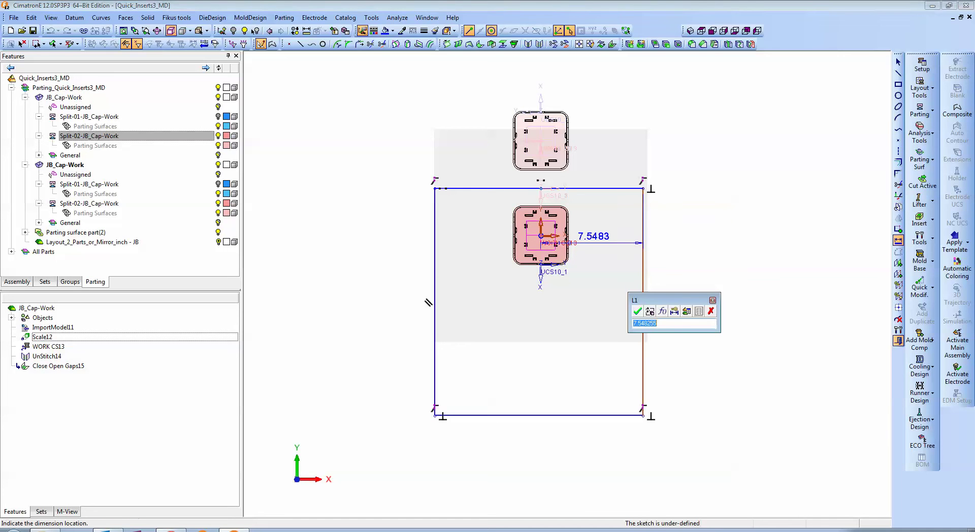
text(7)
key(Return)
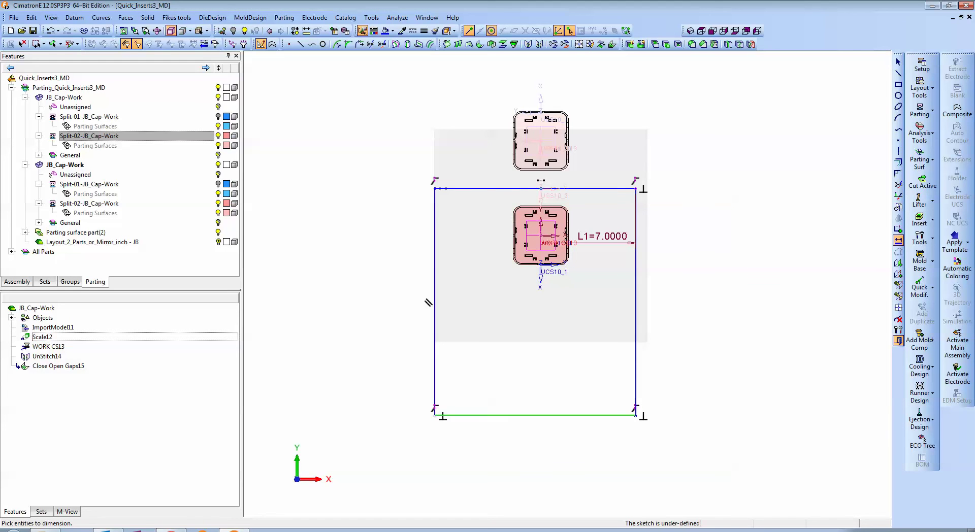
Step: Set the rectangle's width and height to 14 inches each and exit the sketcher
click(588, 415)
click(589, 438)
text(14)
key(Return)
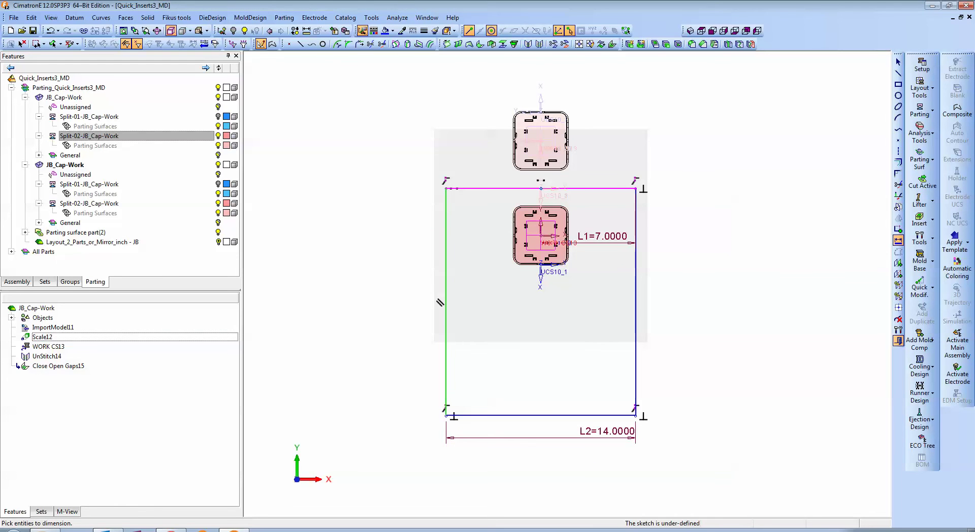
click(445, 244)
click(413, 241)
text(14)
key(Return)
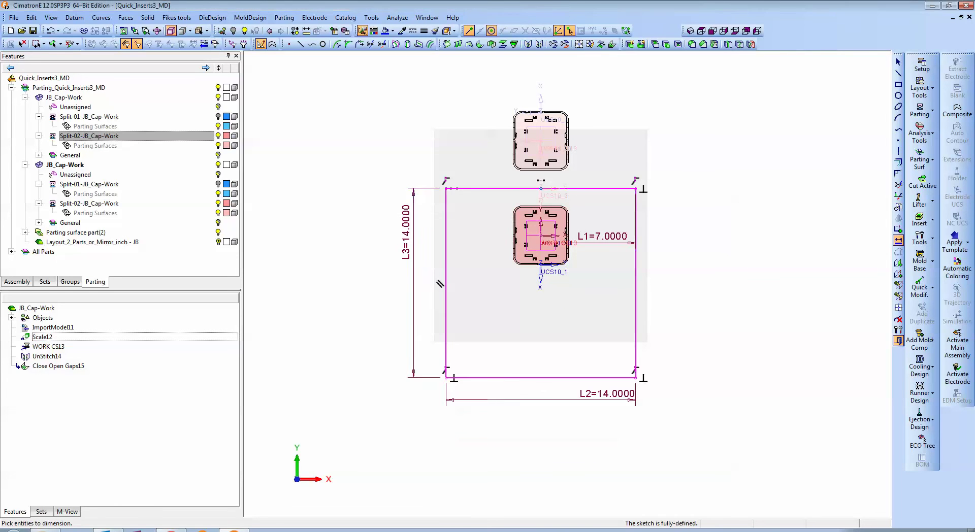
right_click(684, 248)
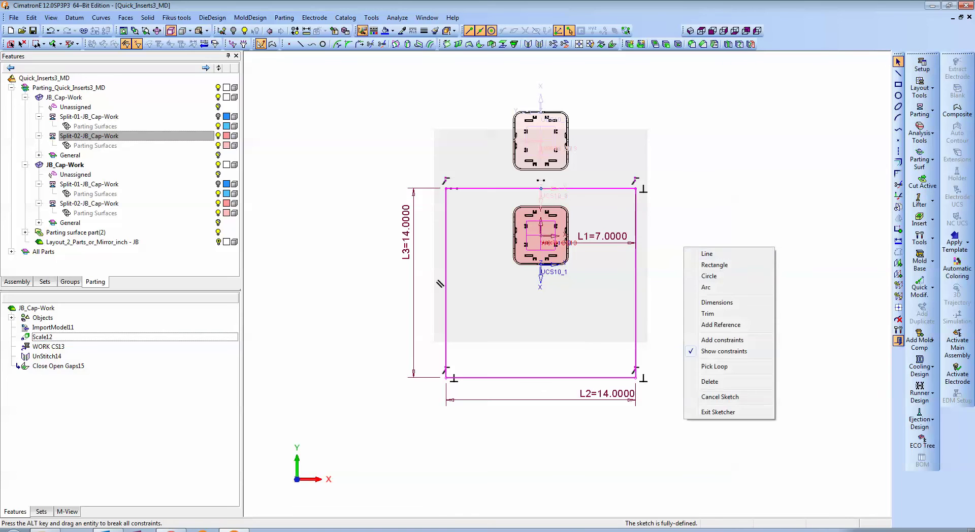
click(718, 412)
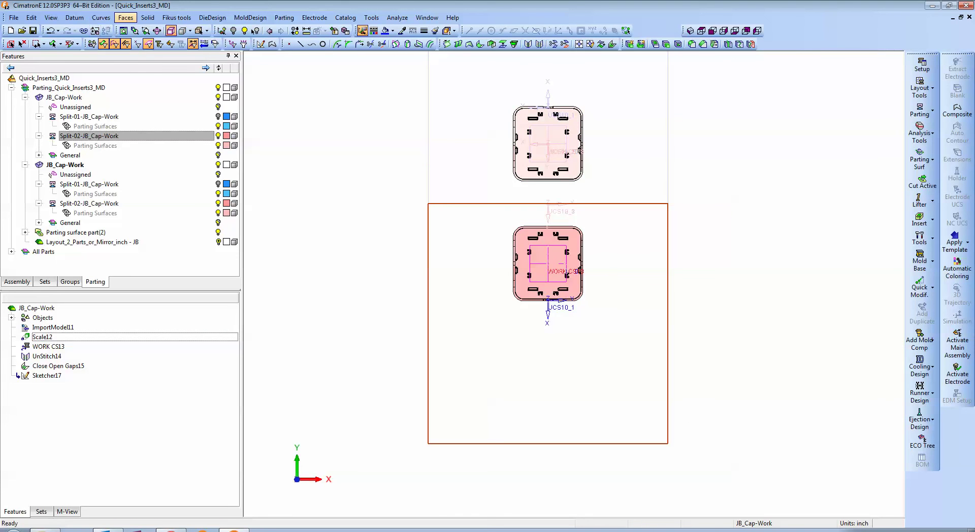
Step: Start Extend Planar & Cones and select all the narrow rim faces around the active cap's parting edge
click(125, 17)
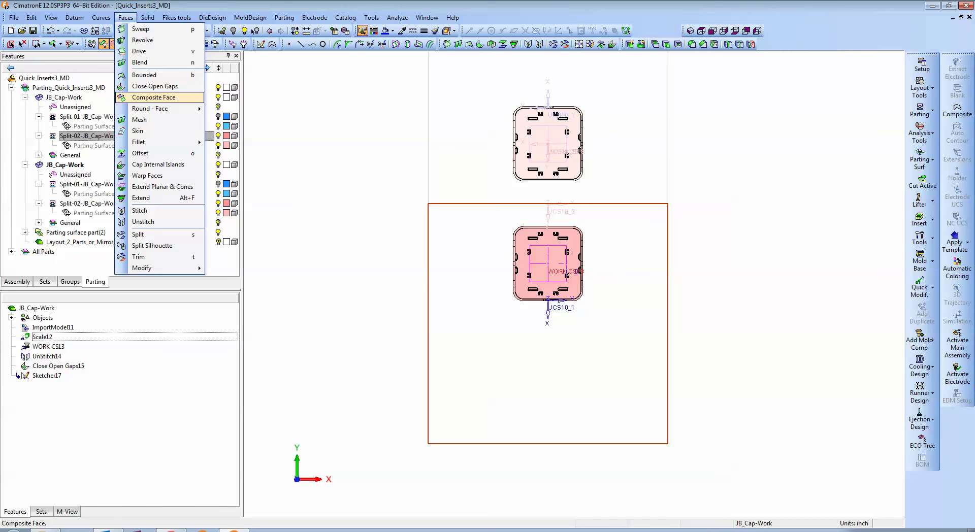
click(163, 187)
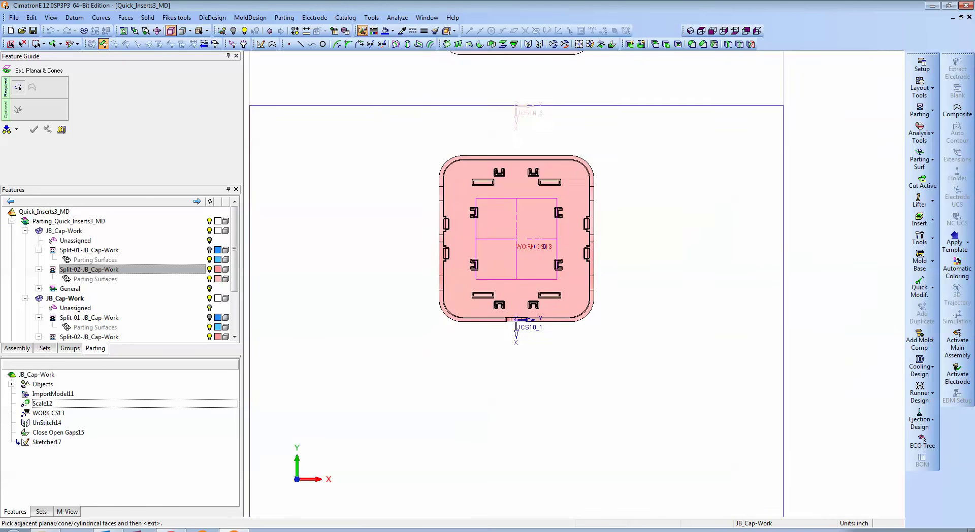
drag(583, 202, 627, 401)
drag(376, 200, 432, 420)
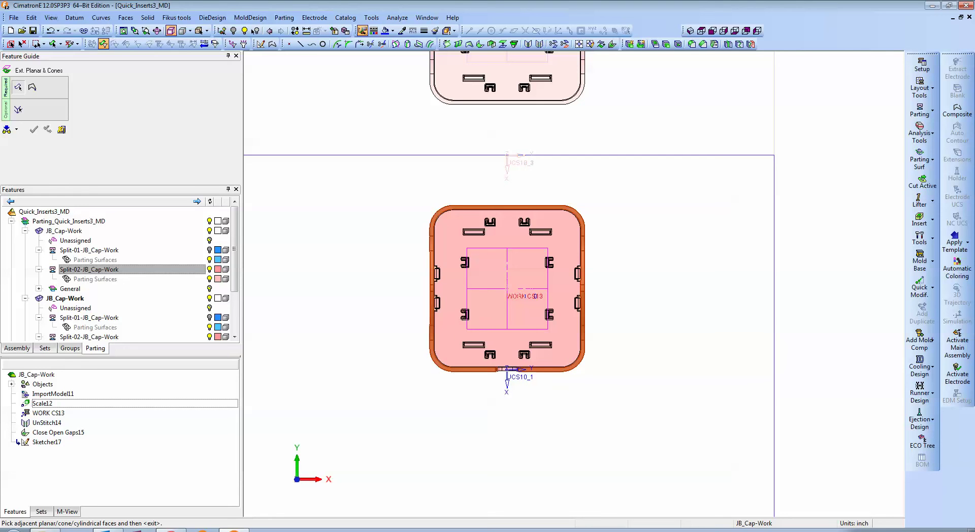
drag(418, 369, 617, 426)
scroll(609, 406, up, 4)
mouse_move(599, 386)
ctrl+mouse_down()
mouse_move(598, 416)
mouse_move(595, 388)
mouse_move(569, 360)
mouse_move(589, 370)
ctrl+mouse_up()
middle_click(589, 370)
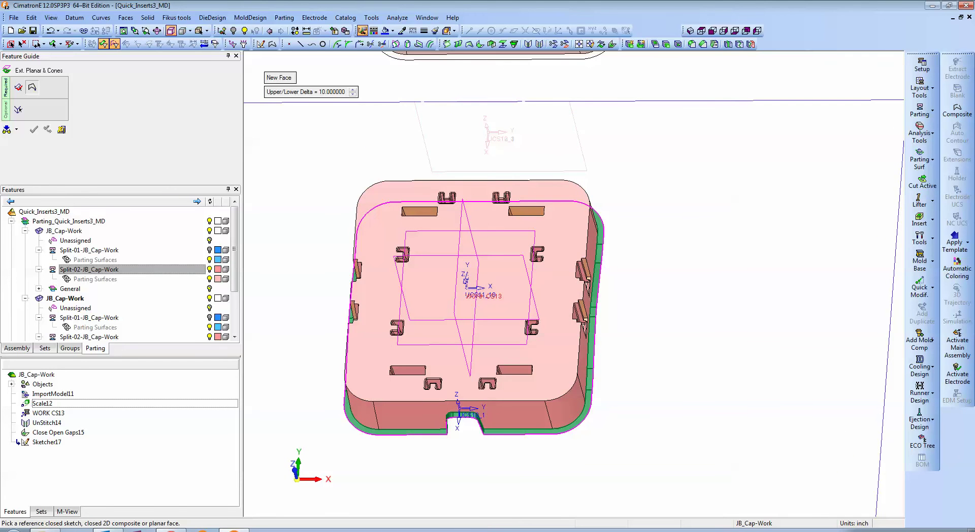
Step: Use the closed 14-inch square sketch as the extension boundary and create the extended faces as New Face with an Upper/Lower Delta of 10
scroll(574, 284, down, 4)
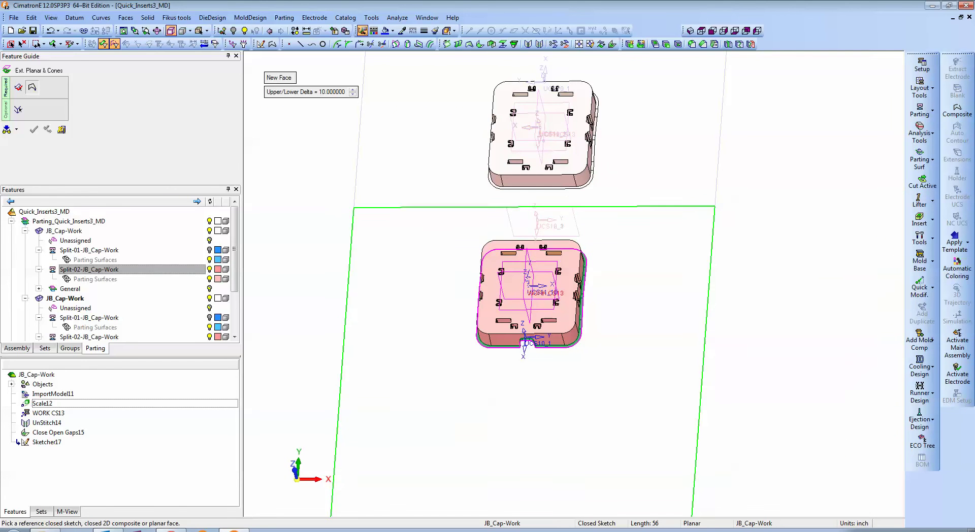
click(706, 330)
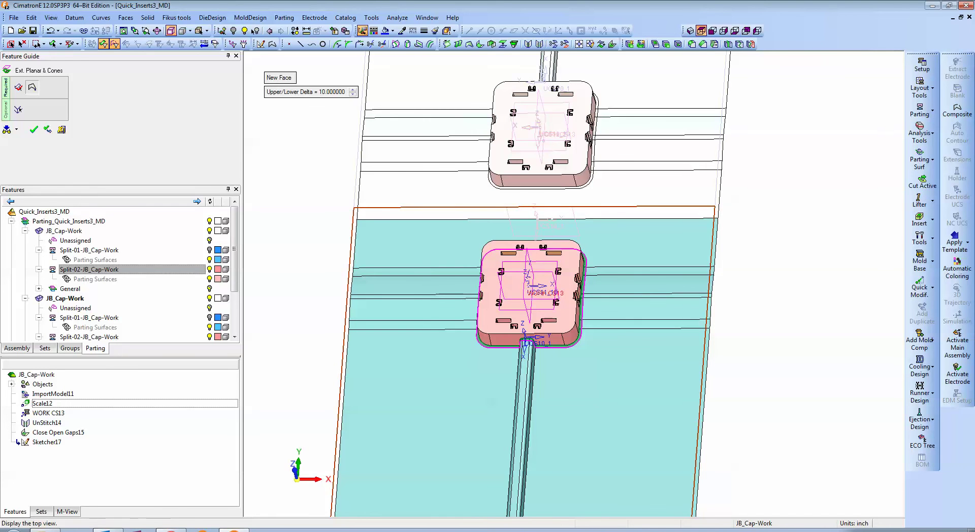
click(701, 31)
middle_click(315, 181)
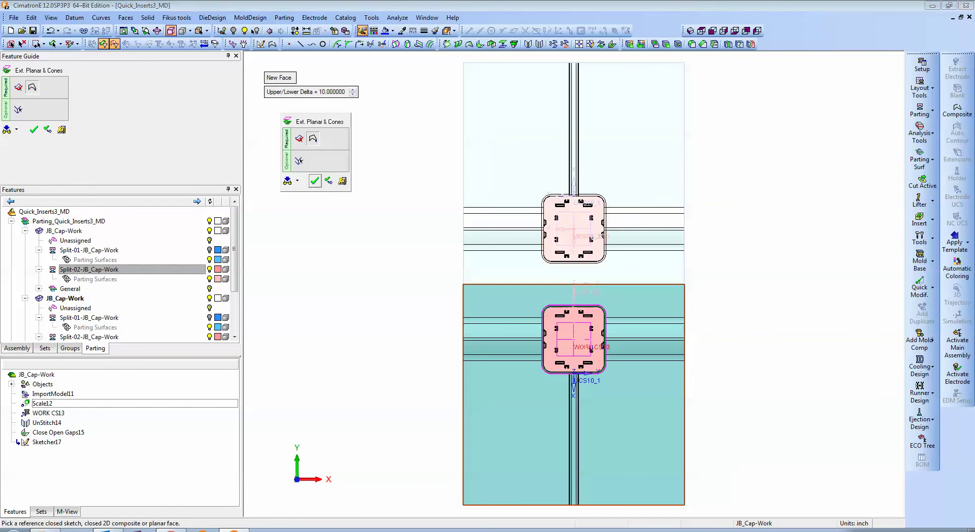
click(315, 181)
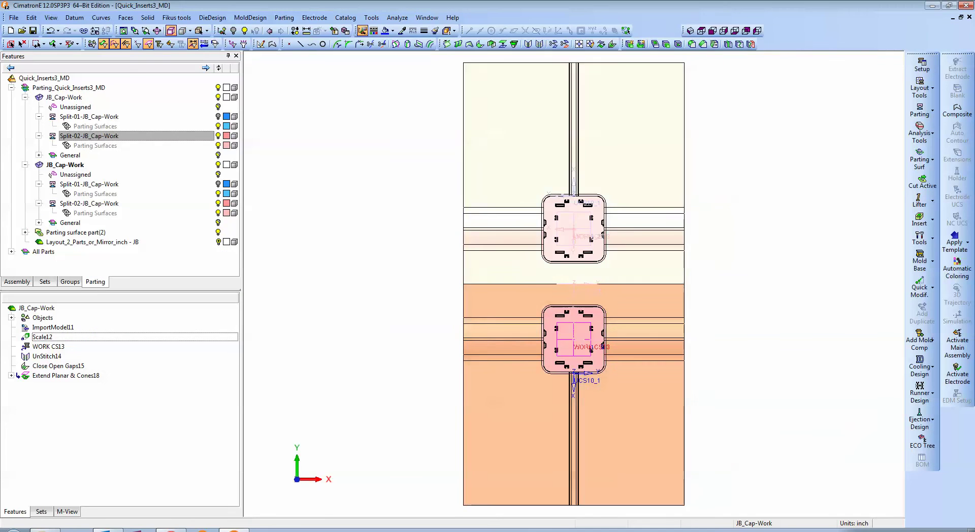
Step: Start QuickSplit and slide the Split-02 halves of both caps well away from the extended parting faces
ctrl+middle_drag(574, 339, 502, 261)
ctrl+drag(503, 261, 609, 233)
middle_drag(576, 292, 577, 293)
key(q)
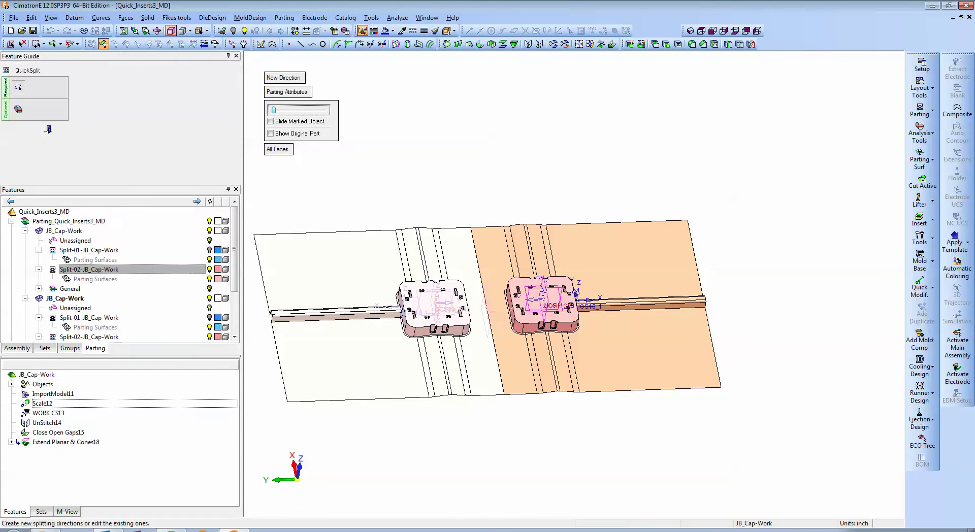
drag(273, 111, 307, 110)
ctrl+drag(488, 304, 670, 336)
scroll(528, 254, down, 3)
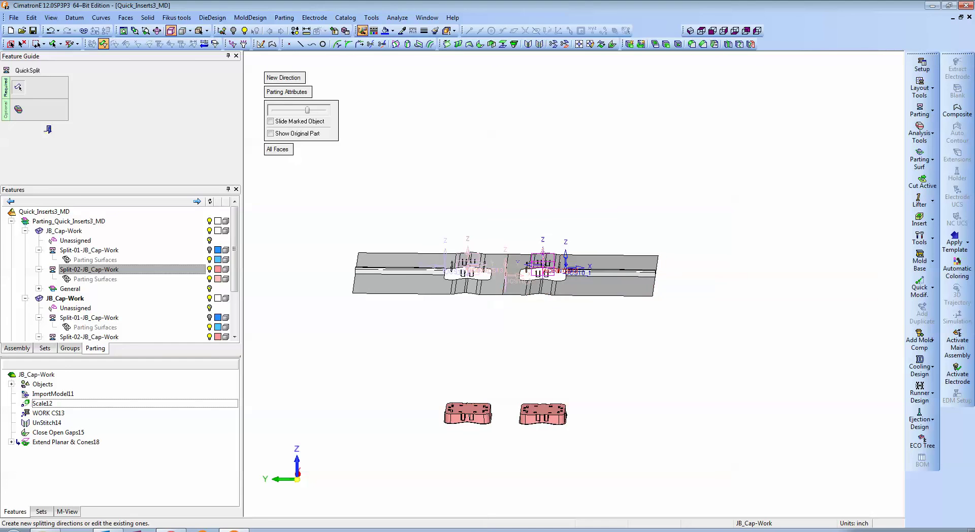
Step: Assign the extended faces as parting surfaces to both the Split-02 and Split-01 directions through Parting Attributes, and exit QuickSplit
click(287, 92)
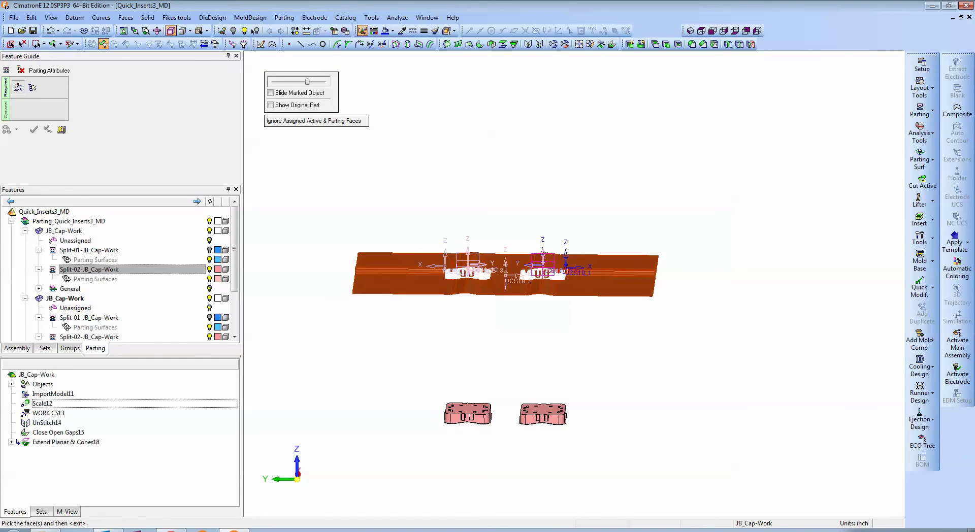
middle_click(675, 330)
click(544, 409)
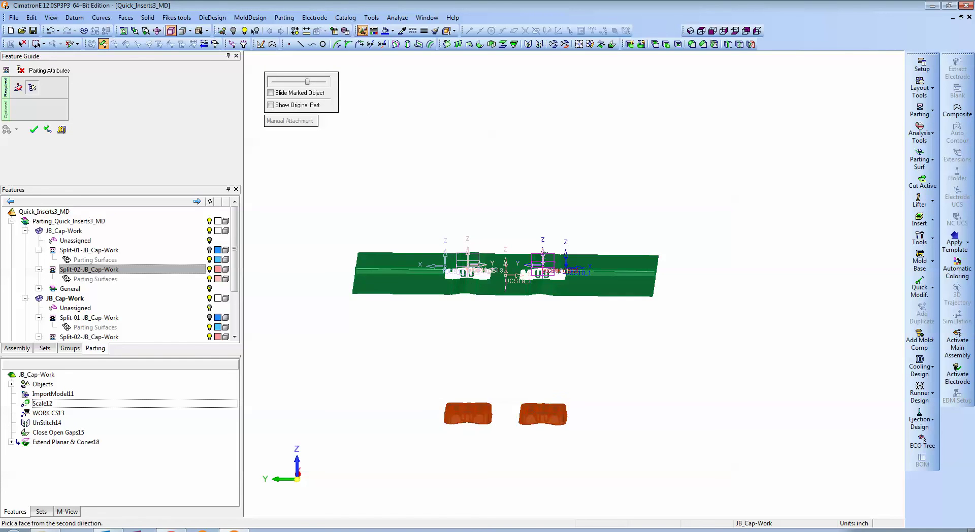
scroll(543, 409, down, 3)
click(209, 250)
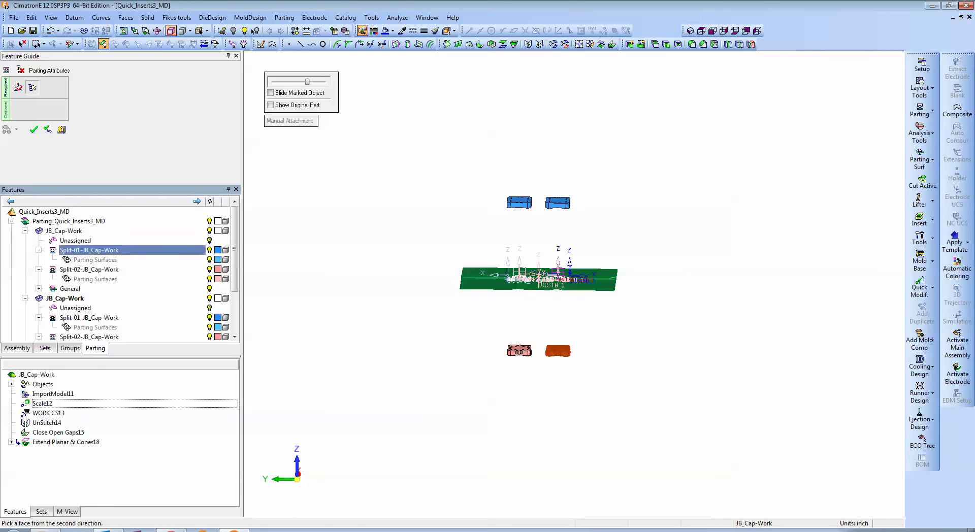
click(557, 202)
middle_click(652, 219)
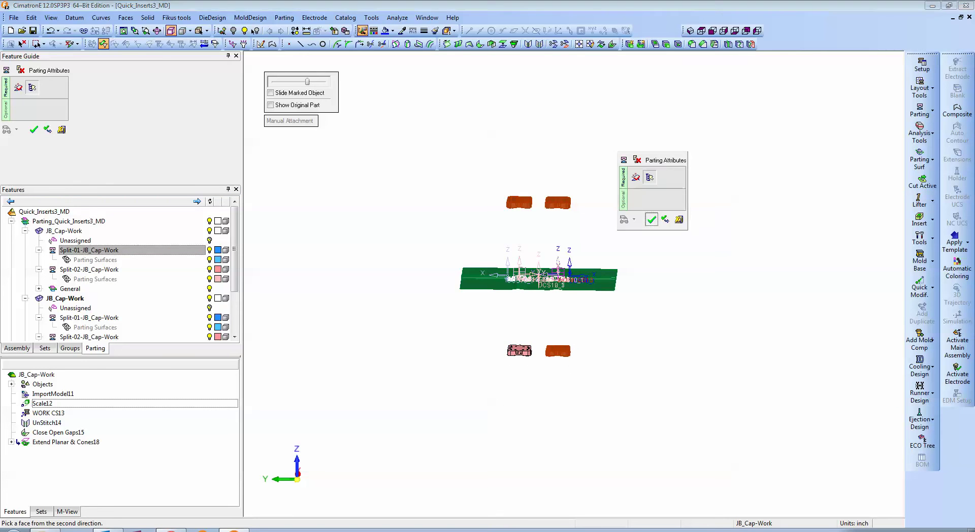
click(652, 220)
scroll(651, 219, up, 3)
ctrl+drag(652, 220, 652, 305)
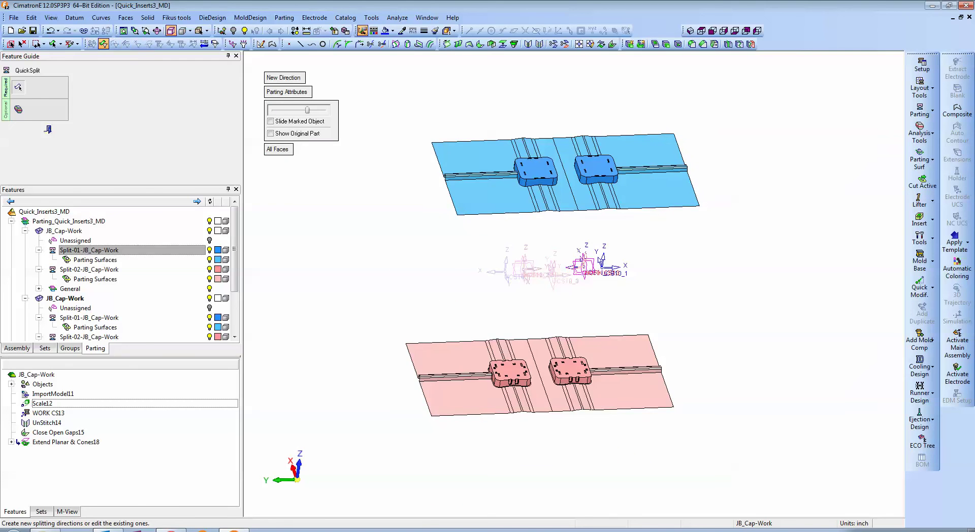
click(48, 129)
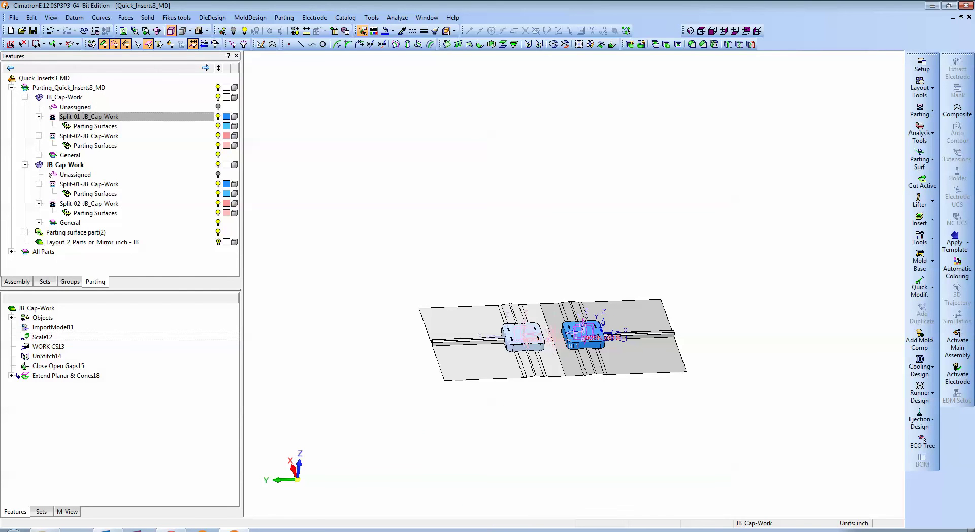
Step: Activate the Movable Side assembly and add Mold_Core_Insert.elt from the 1_My_Catalog Insert folder, positioned On Assembly UCS
click(16, 281)
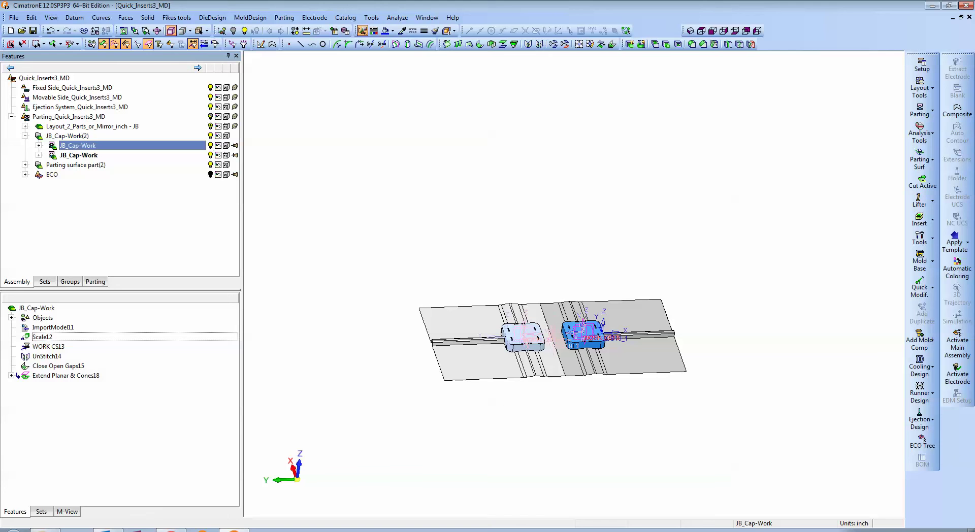
double_click(80, 98)
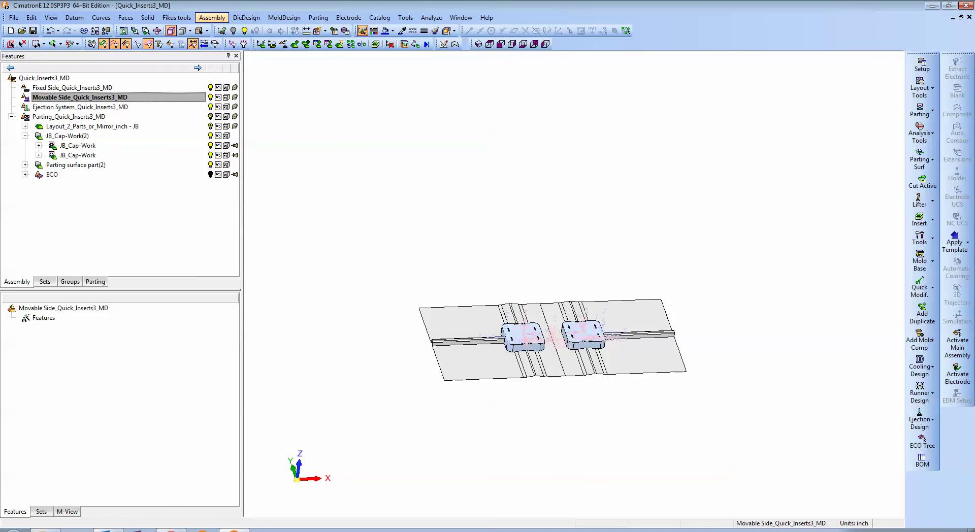
click(212, 17)
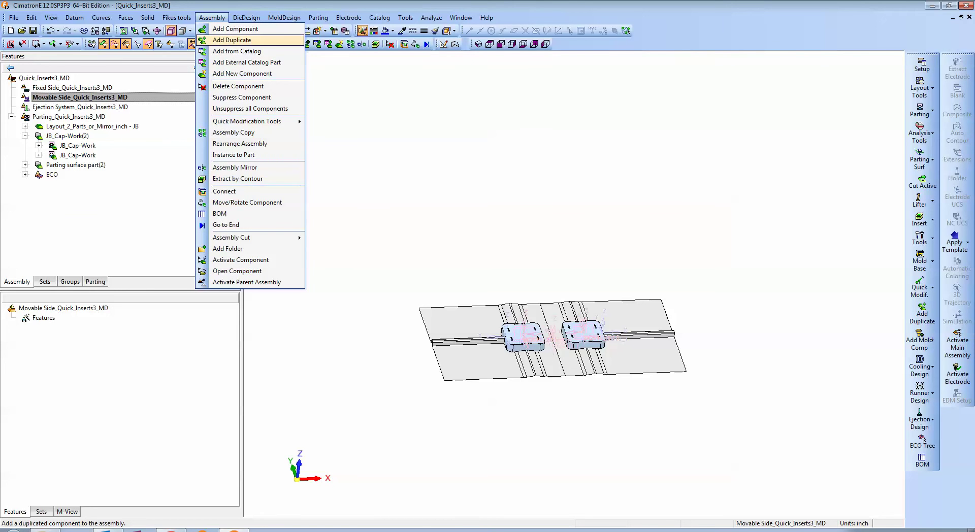
click(231, 40)
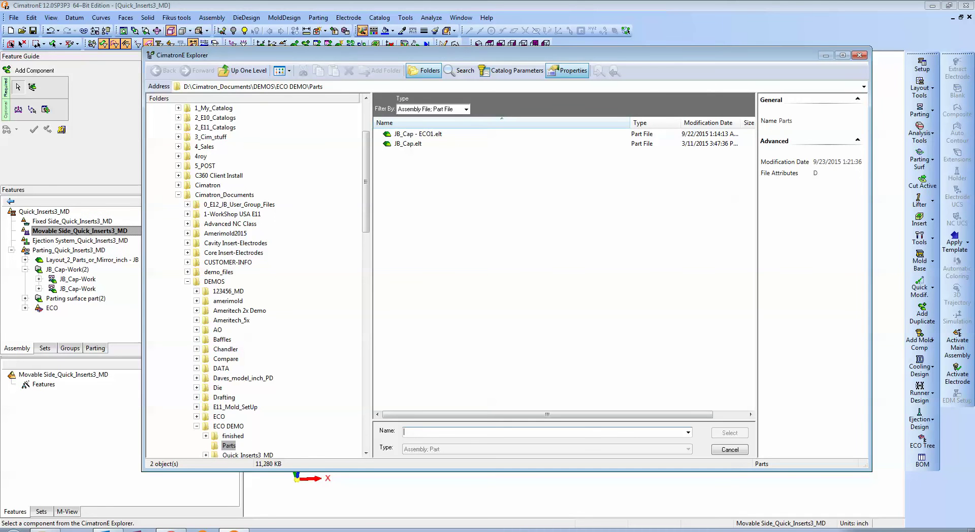
click(178, 108)
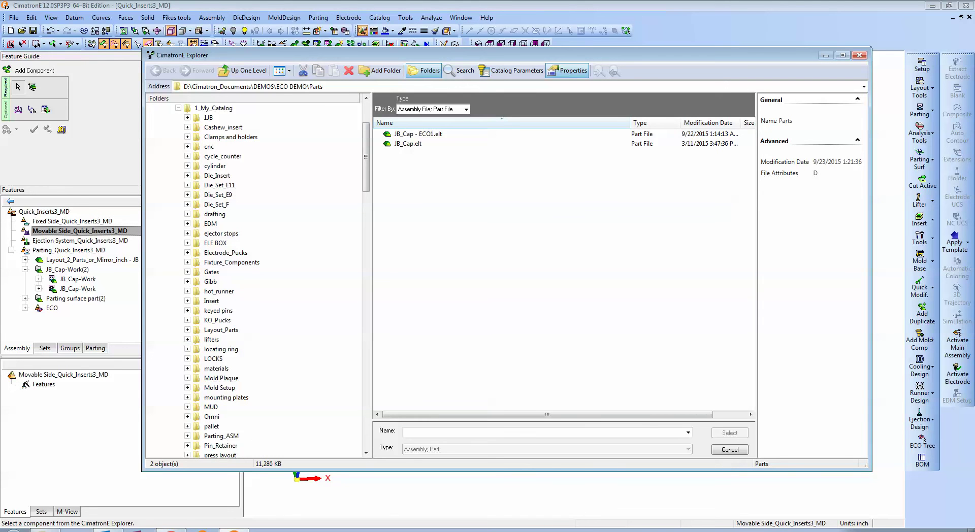
click(187, 301)
click(212, 301)
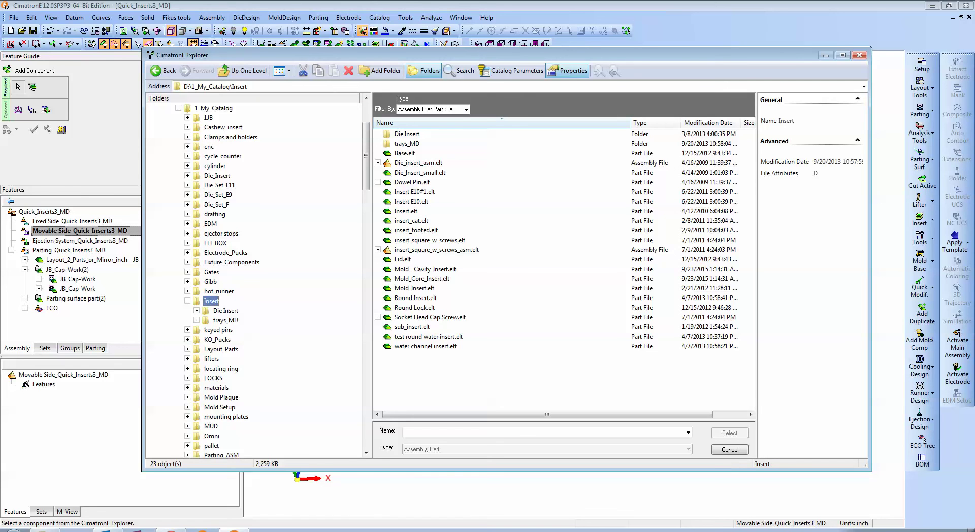
click(422, 279)
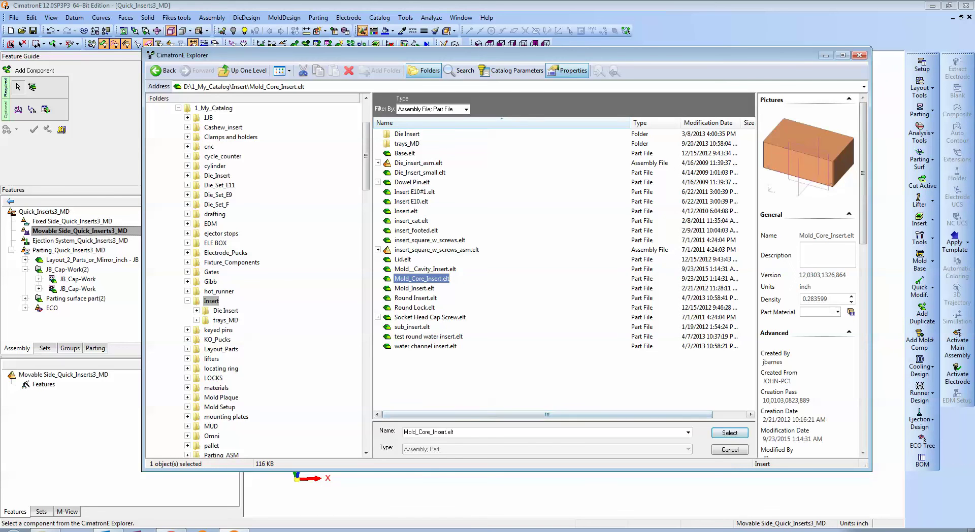
click(730, 432)
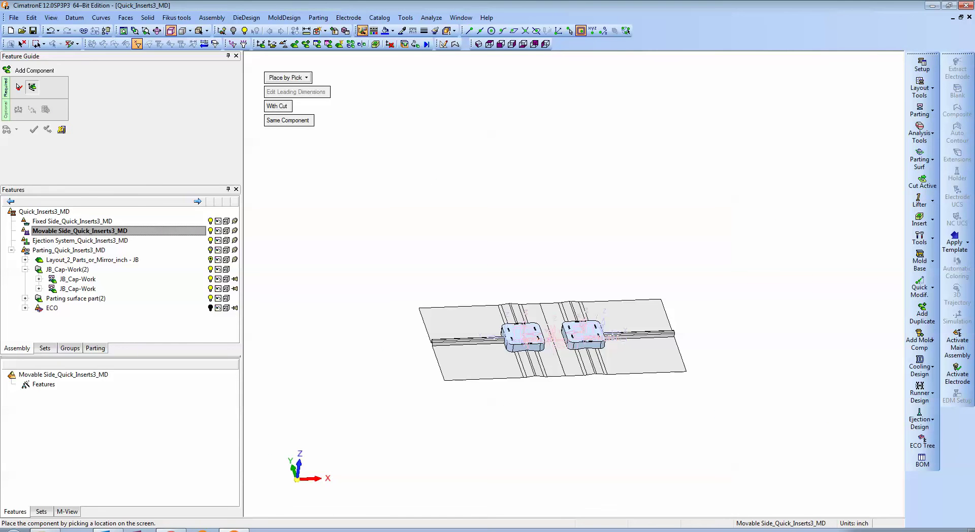
click(288, 77)
click(305, 90)
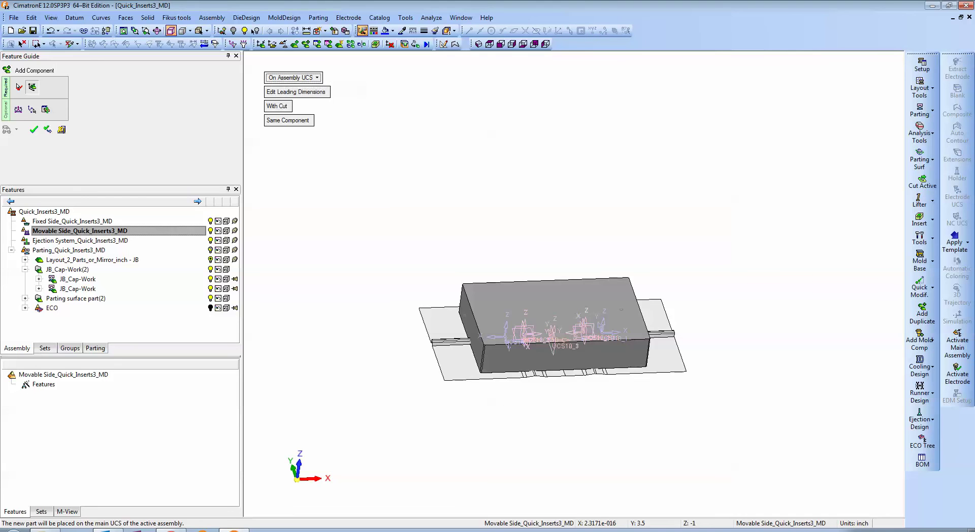
Step: Offset the core insert from the assembly UCS by a Delta Z of -2.5
click(18, 110)
mouse_move(321, 105)
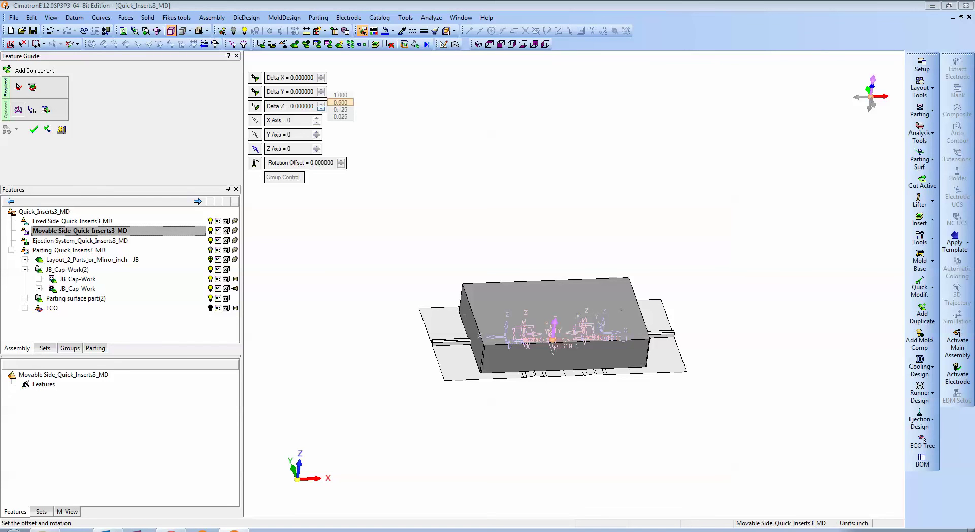
click(321, 108)
click(321, 108)
click(322, 108)
click(340, 102)
click(341, 102)
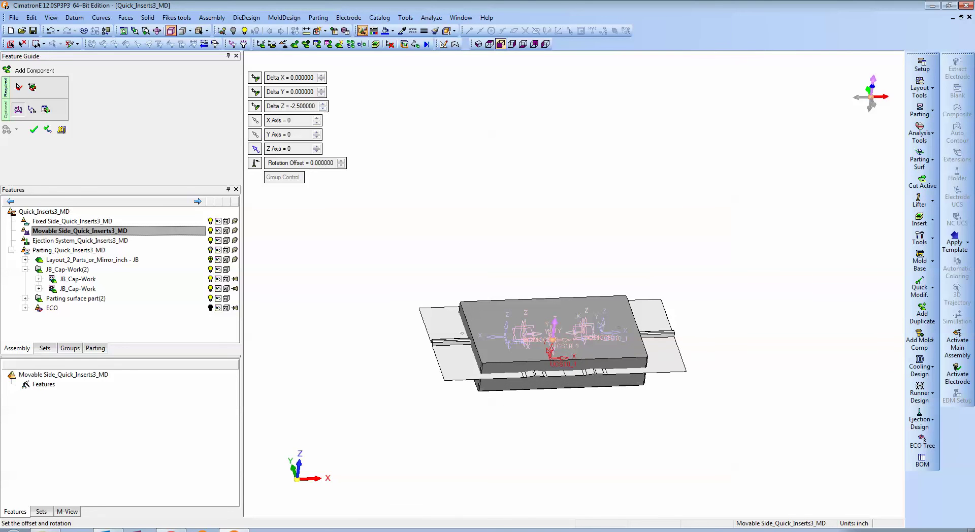
Step: Check the core insert's height against the caps and parting faces in a front wireframe view, and accept its placement
click(500, 44)
key(F9)
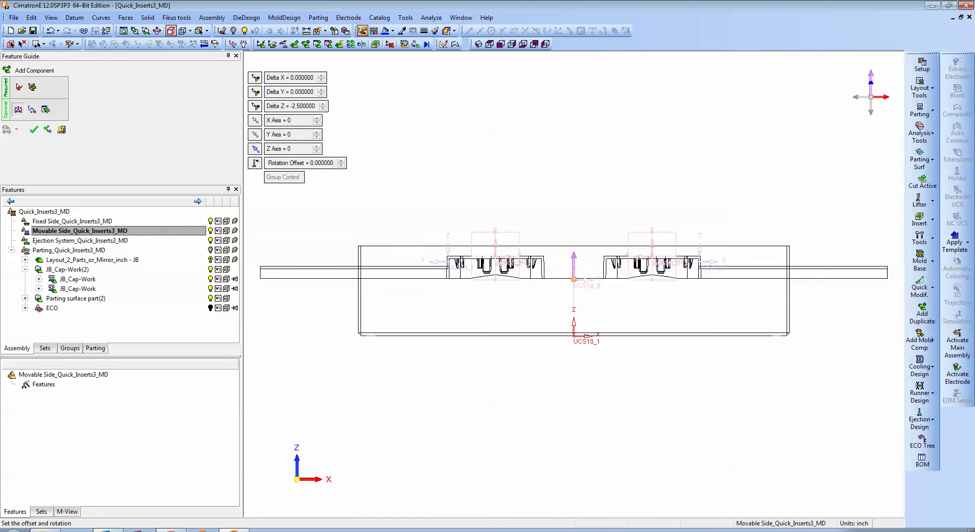
scroll(574, 284, up, 1)
ctrl+middle_drag(574, 284, 583, 270)
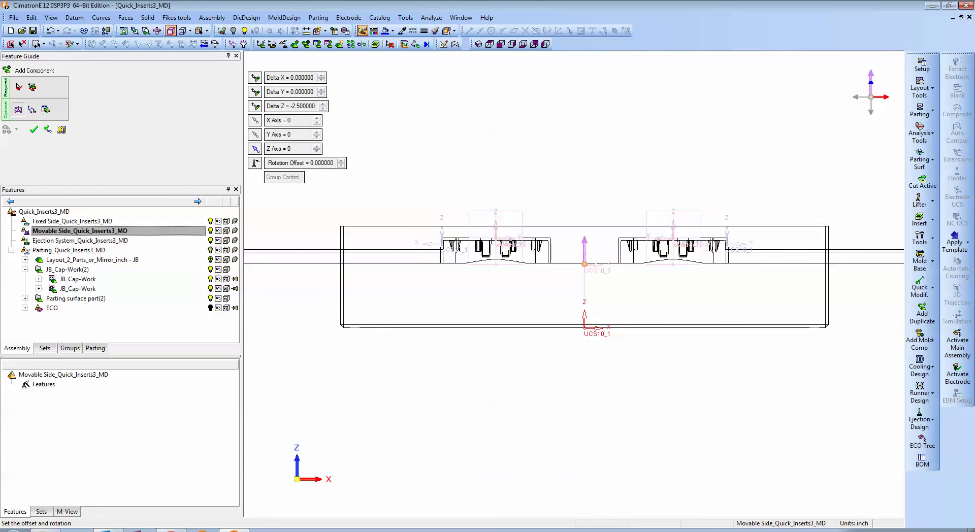
ctrl+right_drag(574, 264, 574, 315)
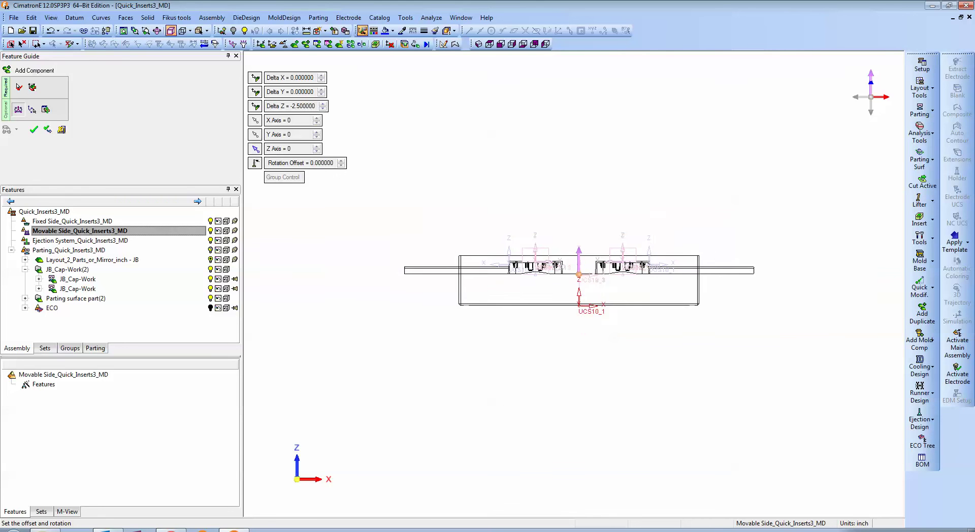
ctrl+drag(574, 304, 546, 336)
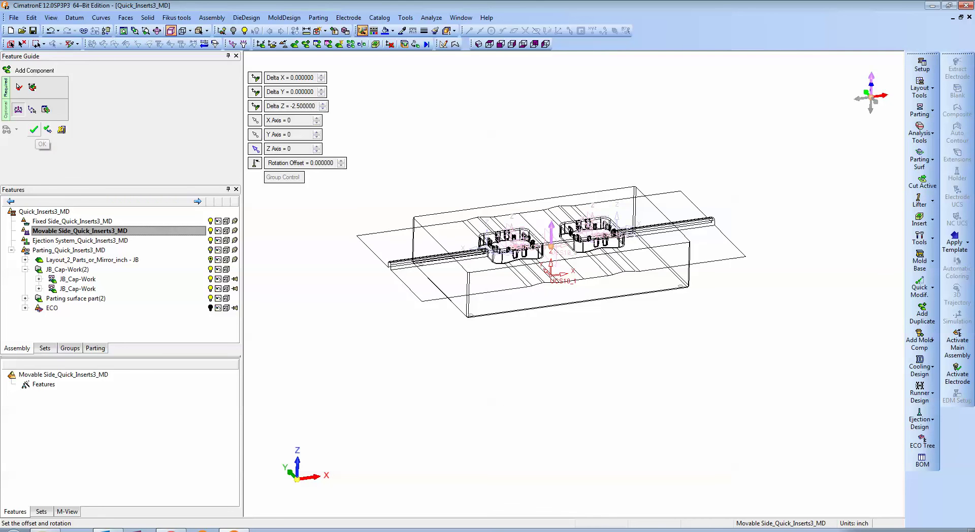
click(33, 130)
Step: Inspect the shaded core insert from above and review the Insert X and Insert Y formulas in the mold Setup parameters
key(F9)
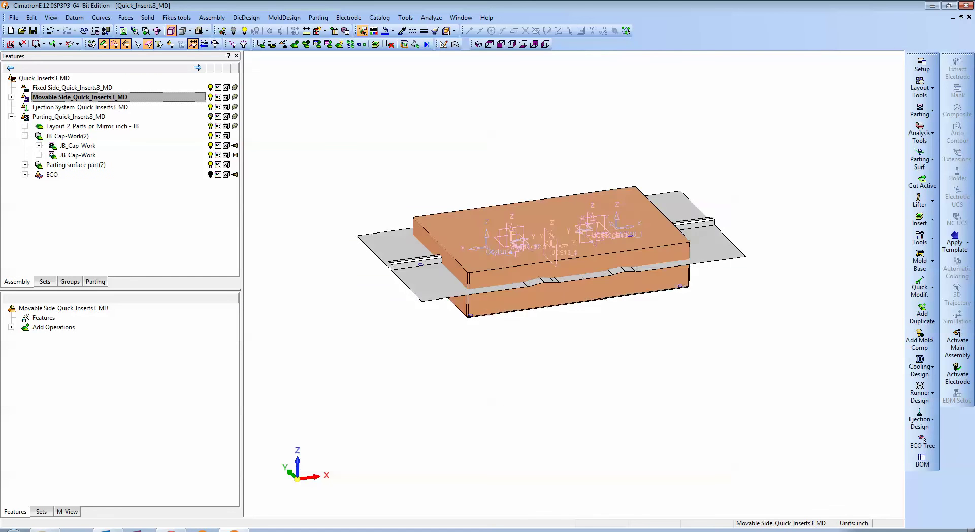
mouse_move(538, 228)
ctrl+mouse_down()
mouse_move(550, 309)
mouse_move(569, 335)
mouse_move(577, 231)
mouse_move(569, 249)
ctrl+mouse_up()
ctrl+middle_drag(568, 249, 558, 309)
ctrl+drag(558, 310, 543, 315)
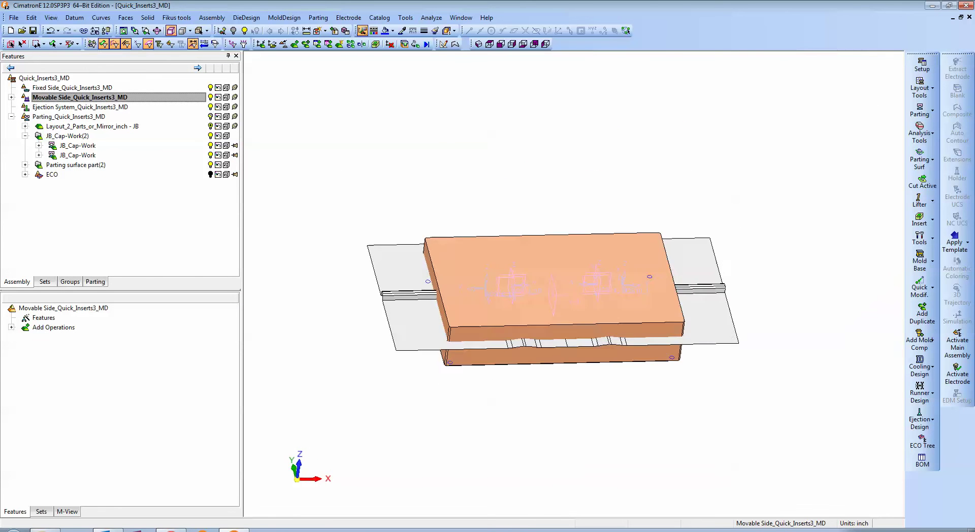
ctrl+right_drag(543, 315, 542, 285)
ctrl+middle_drag(542, 285, 566, 279)
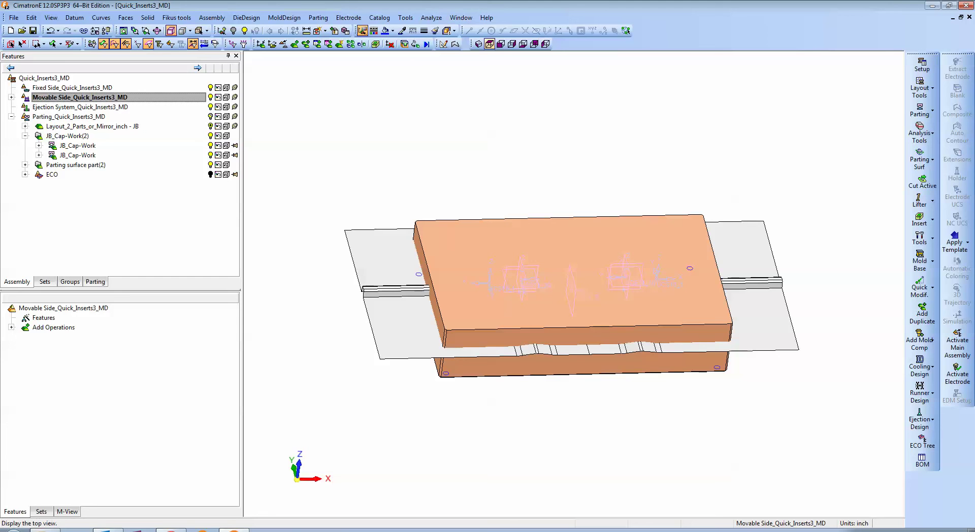
click(489, 44)
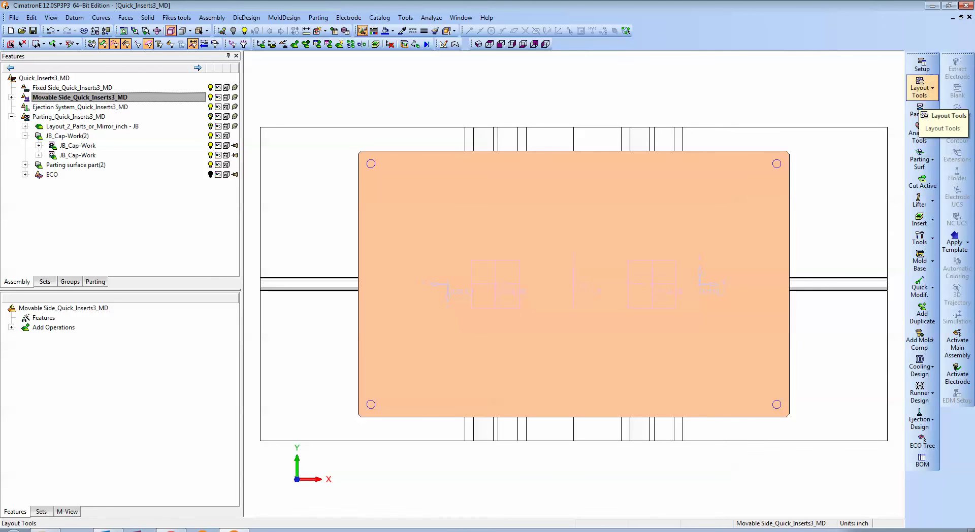
click(922, 66)
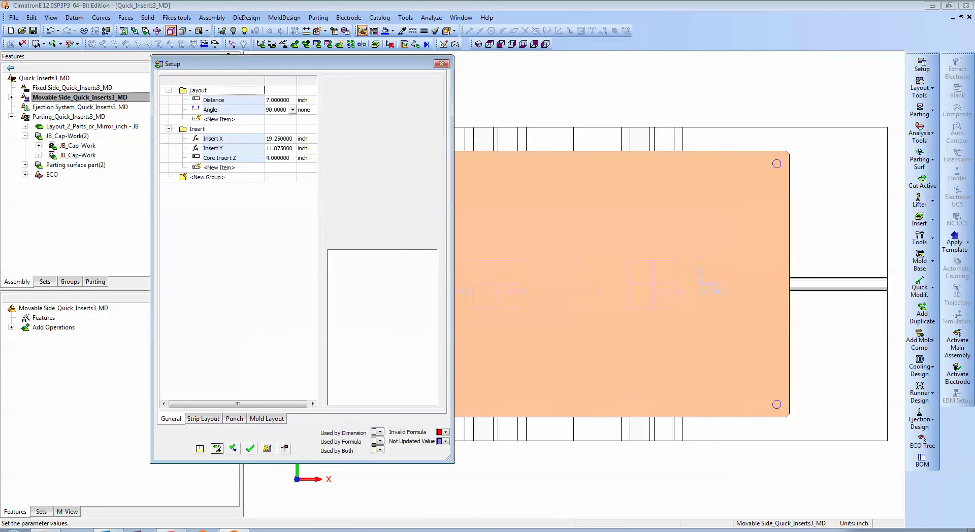
click(213, 139)
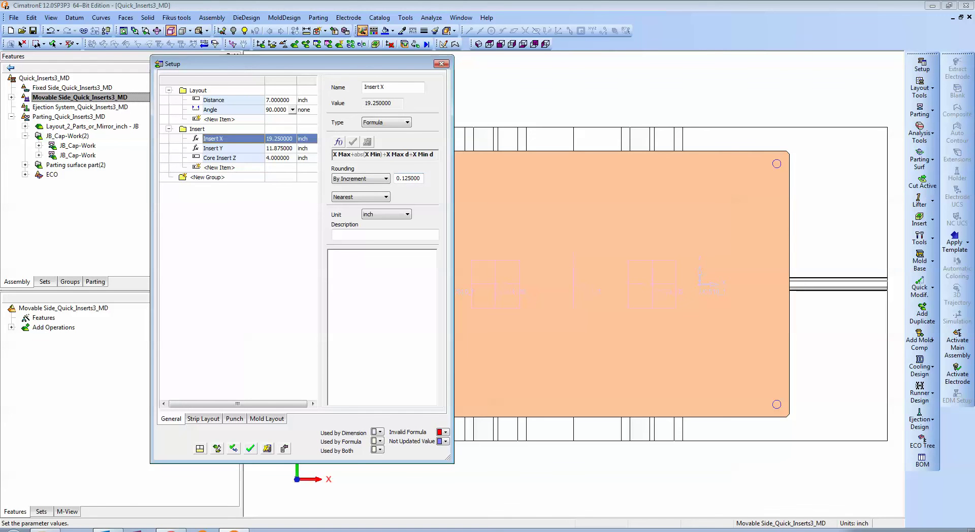
drag(203, 64, 144, 131)
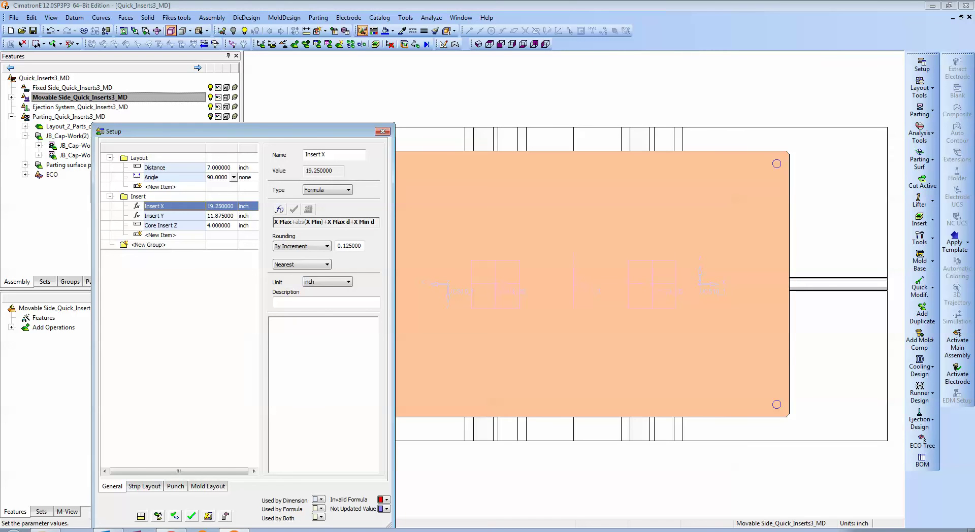
click(221, 215)
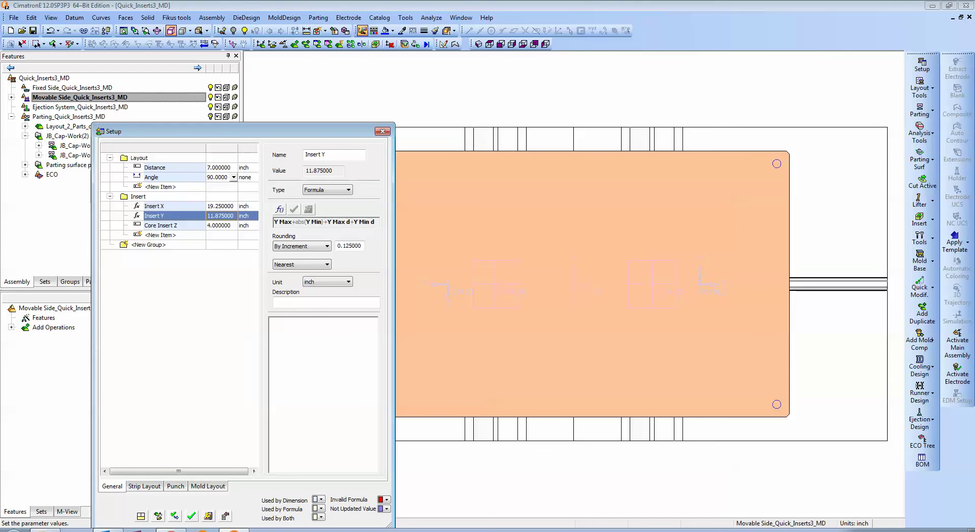
drag(228, 132, 229, 82)
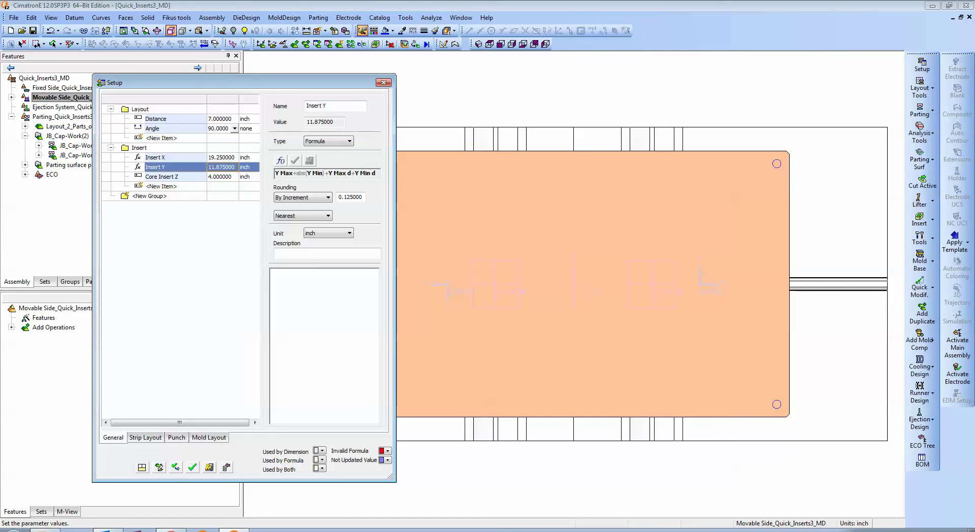
click(192, 467)
Step: Activate the Fixed Side assembly and add Mold__Cavity_Insert.elt from the catalog's Insert folder, positioned On Assembly UCS
middle_drag(508, 366, 513, 254)
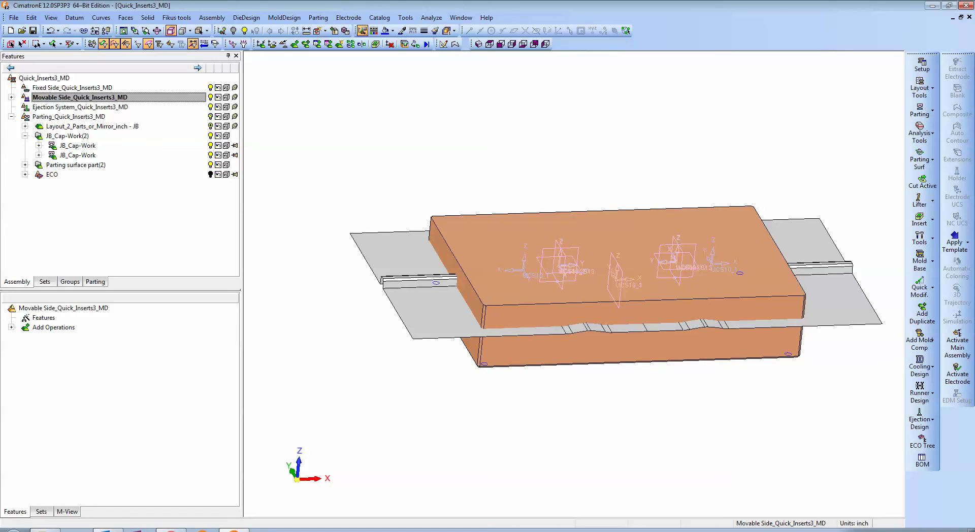
double_click(72, 88)
click(212, 17)
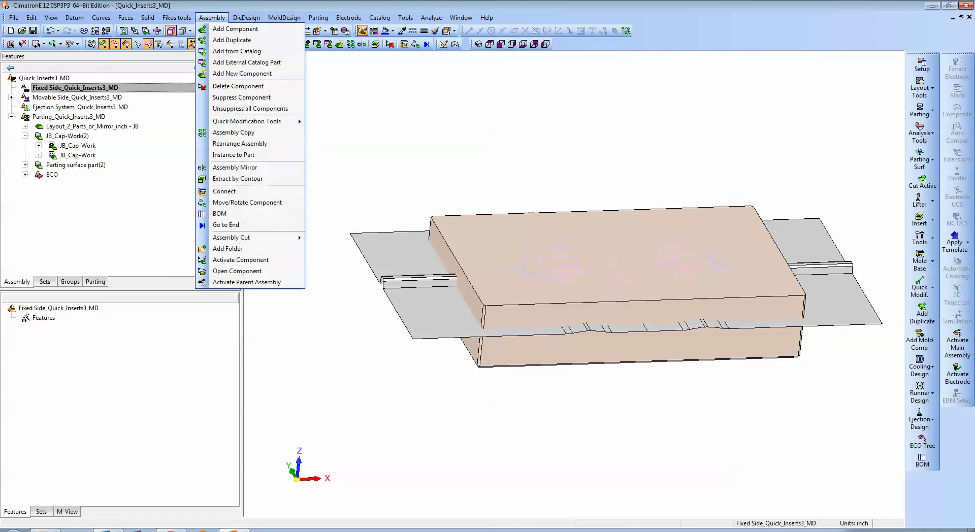
click(276, 25)
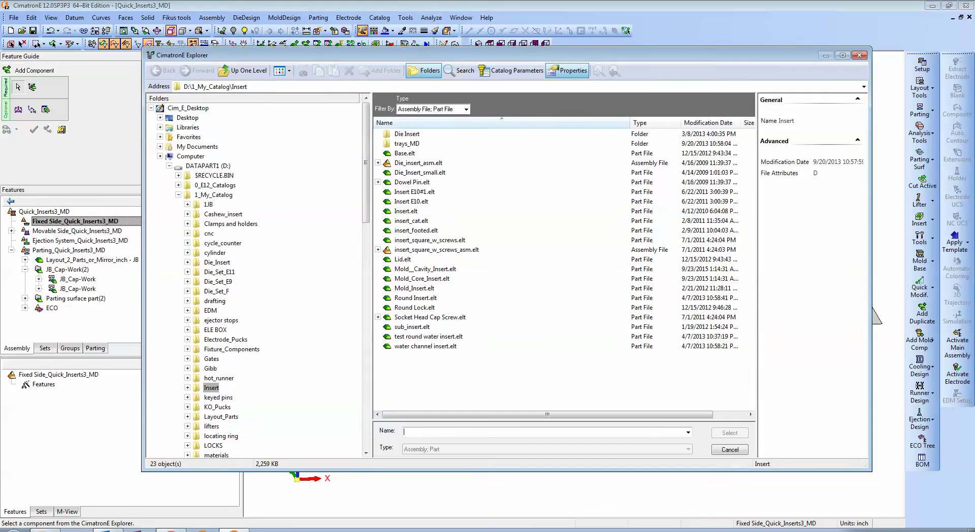
click(424, 268)
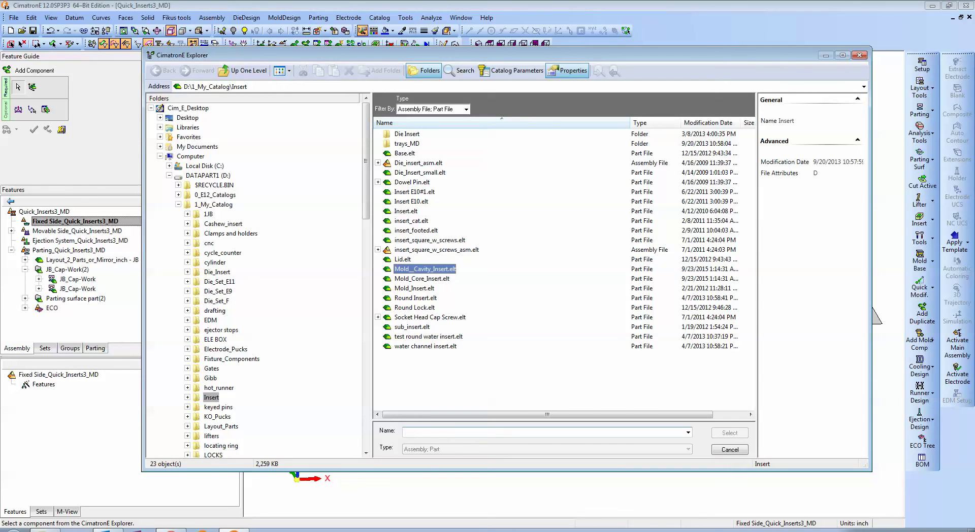
click(730, 432)
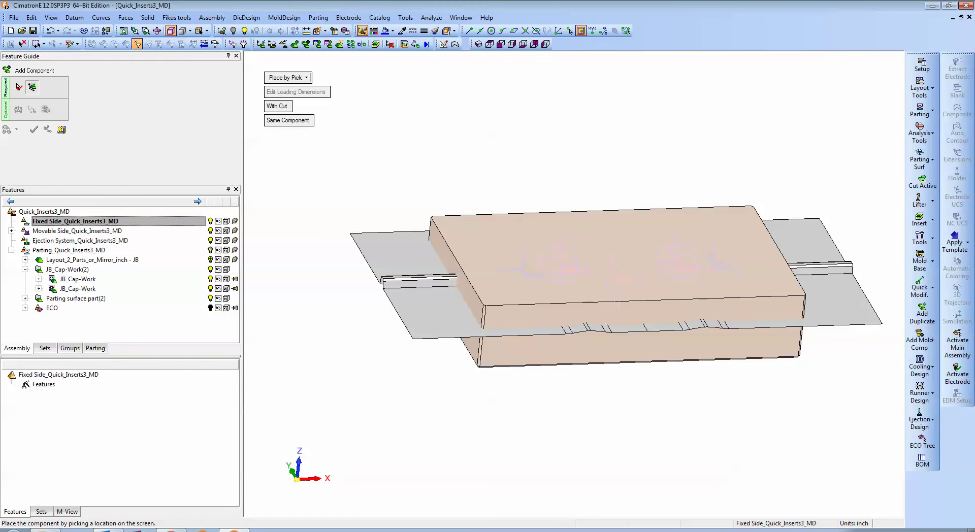
click(288, 77)
click(308, 88)
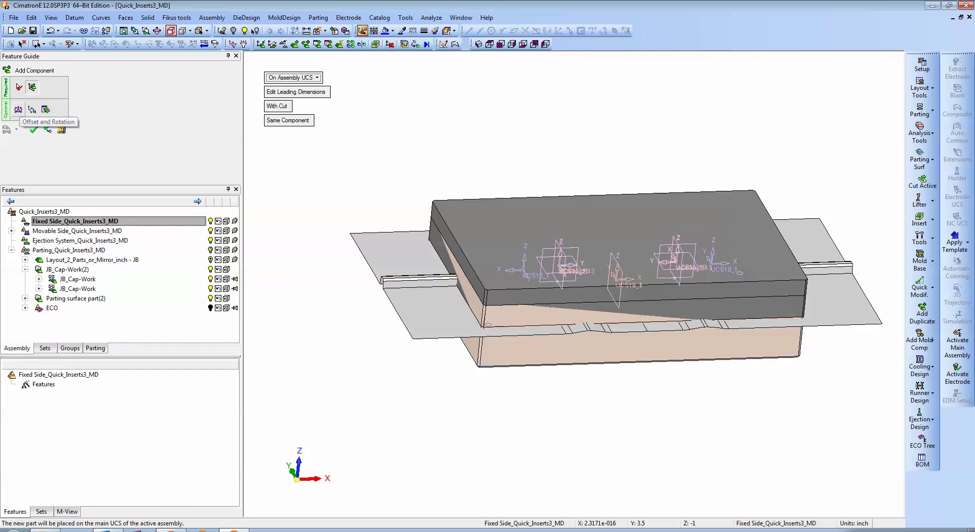
Step: Flip the cavity insert by rotating it 180 degrees about the Y axis
click(18, 109)
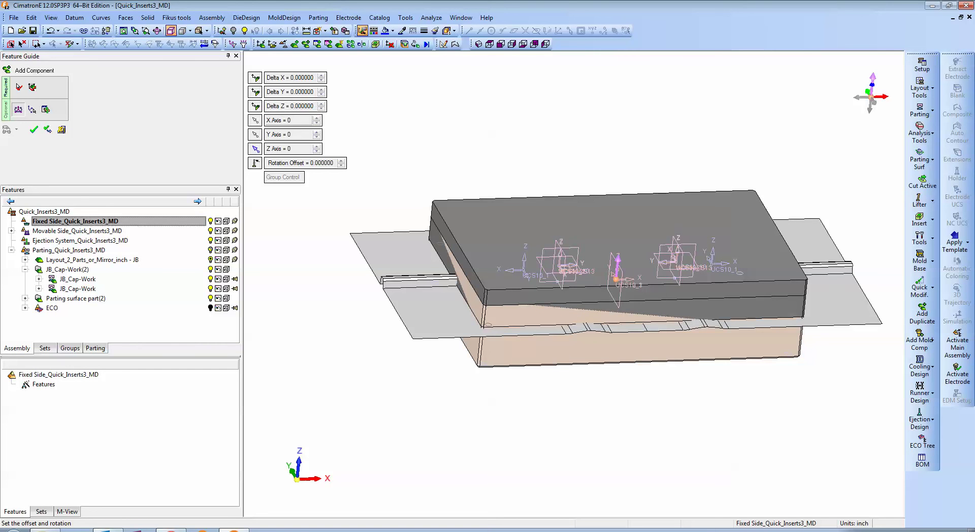
click(288, 134)
text(180)
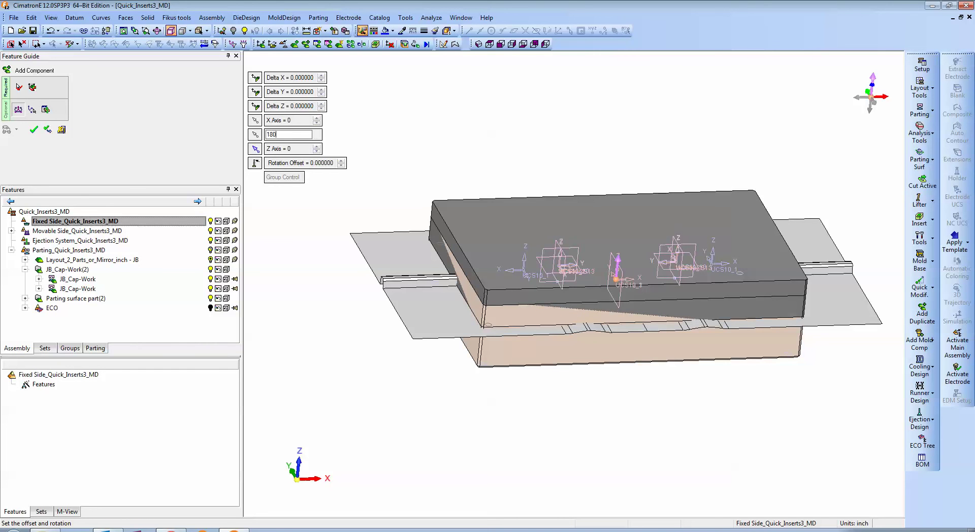
key(Return)
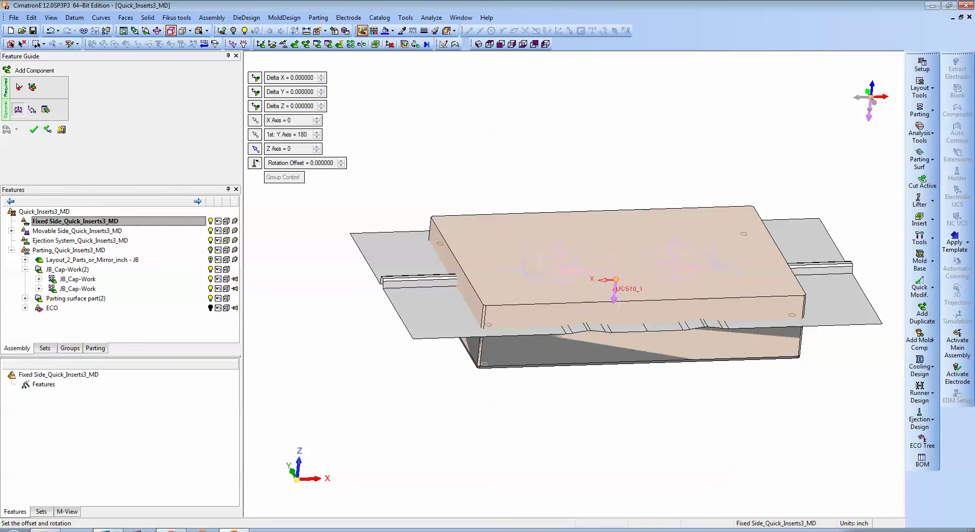
Step: Raise the flipped cavity insert to a Delta Z offset of 3.5
click(320, 104)
click(320, 103)
click(321, 103)
click(321, 103)
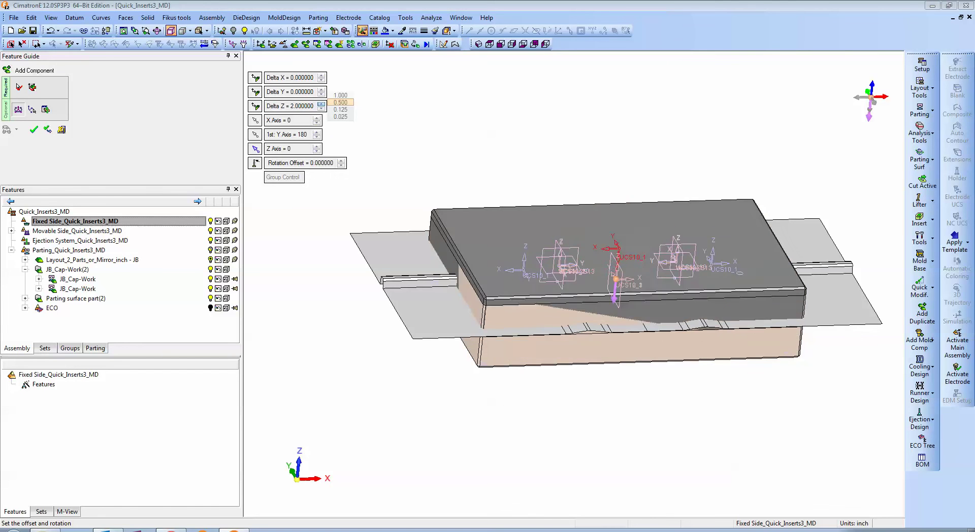
click(321, 103)
click(321, 103)
click(321, 104)
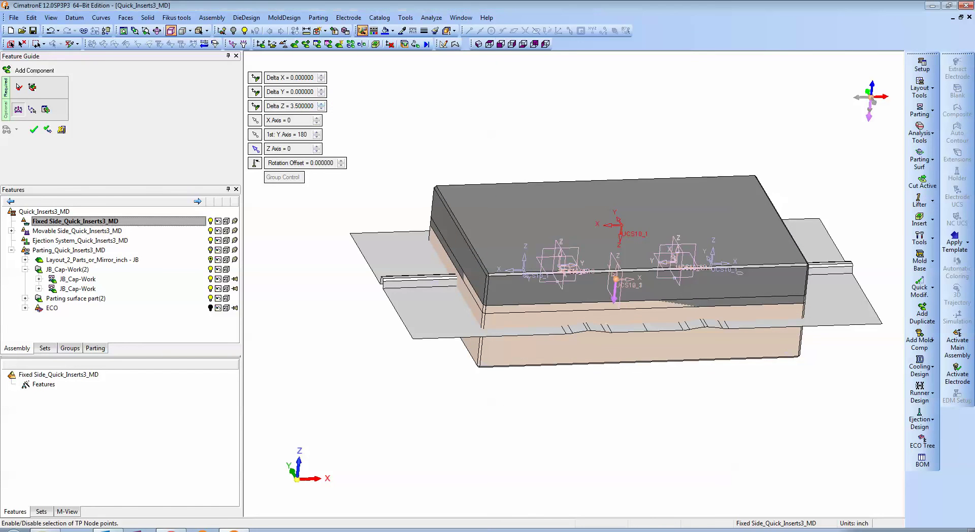
Step: Hide the Movable Side and finish placing the cavity insert with its Delta Z offset lowered to 2.5
click(500, 43)
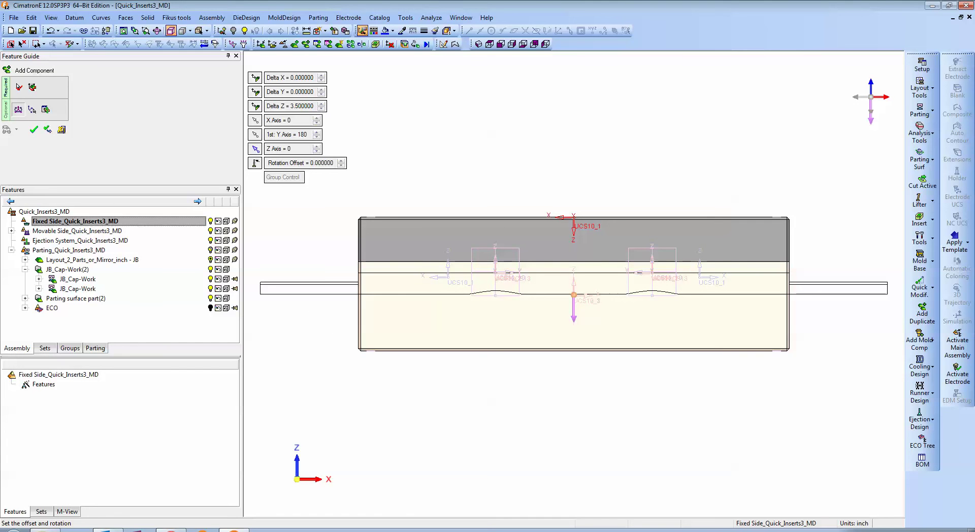
click(210, 231)
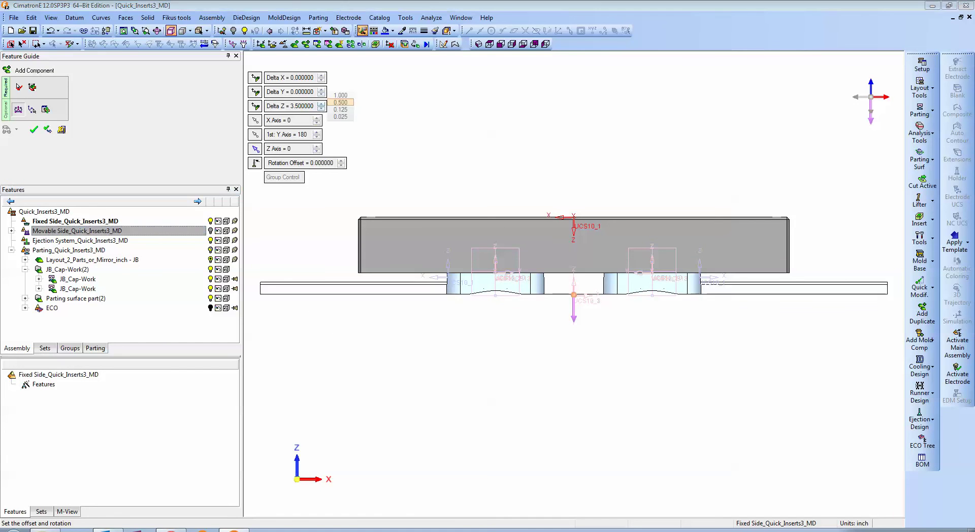
click(321, 109)
click(321, 108)
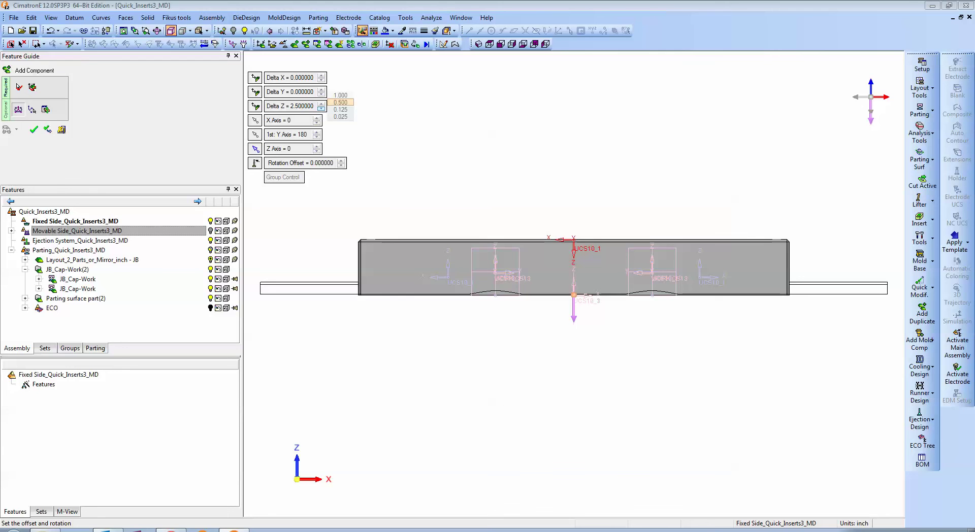
scroll(573, 284, up, 4)
ctrl+middle_drag(457, 284, 711, 288)
scroll(711, 289, up, 4)
scroll(303, 291, down, 5)
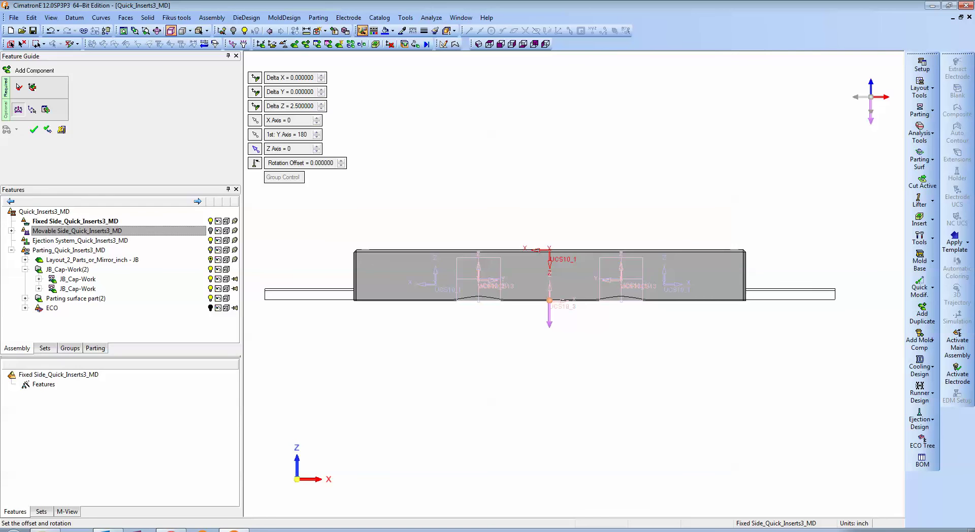
click(33, 130)
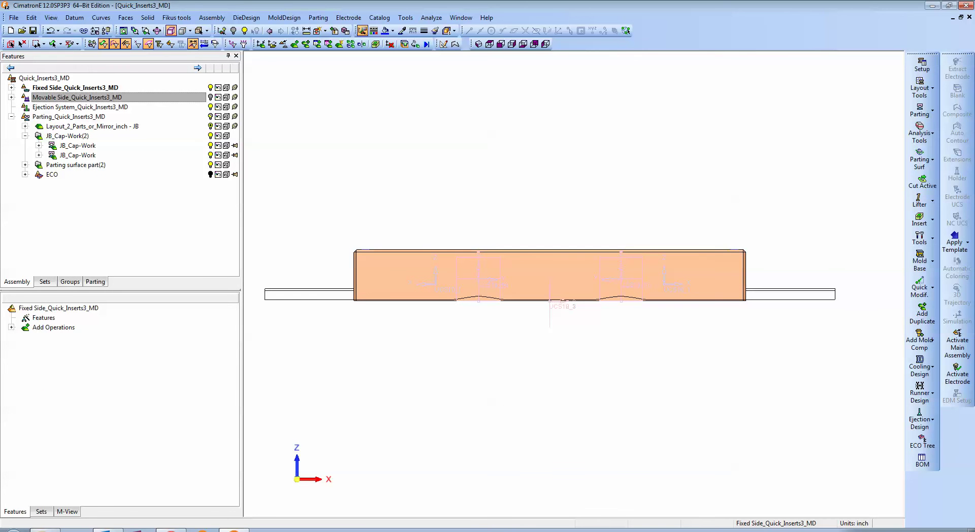
Step: Show the Movable Side again, then make Quick_Inserts3_MD the active assembly with the Fixed Side hidden
click(211, 97)
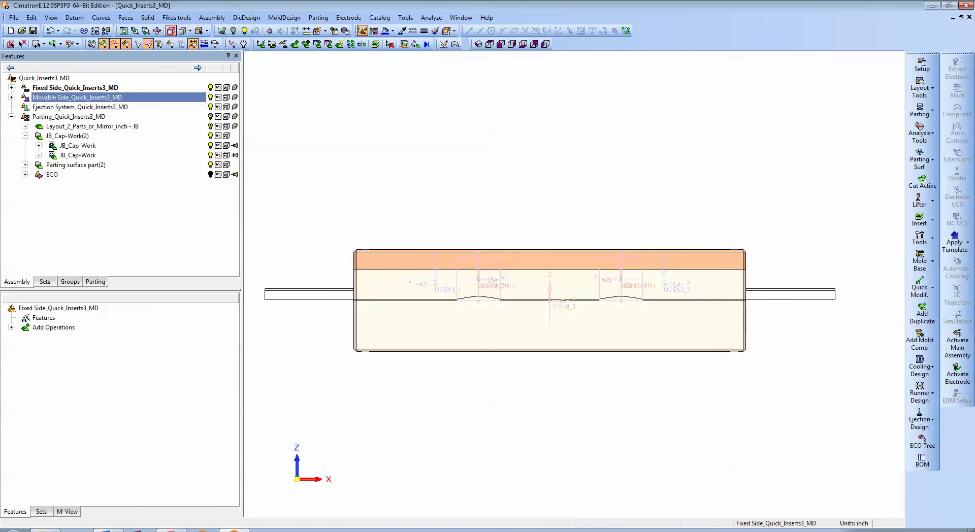
middle_drag(508, 244, 623, 335)
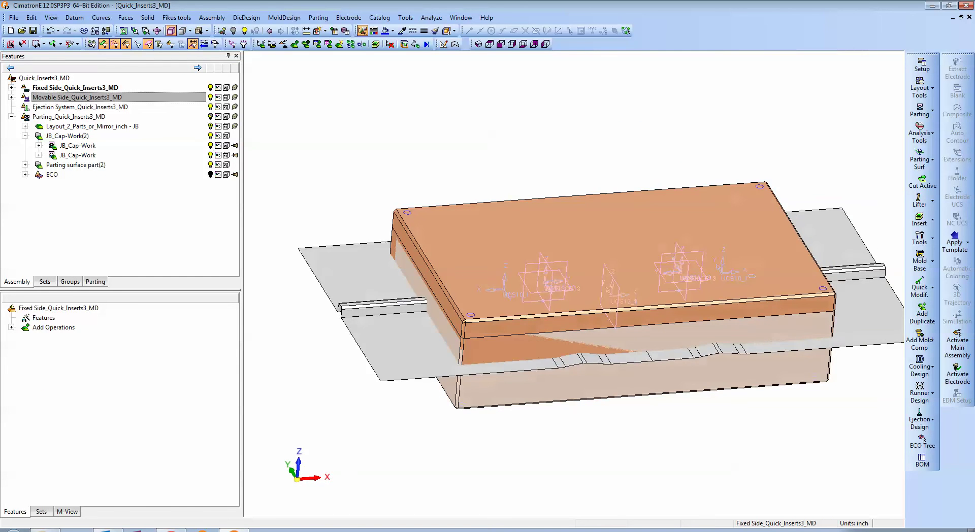
double_click(45, 78)
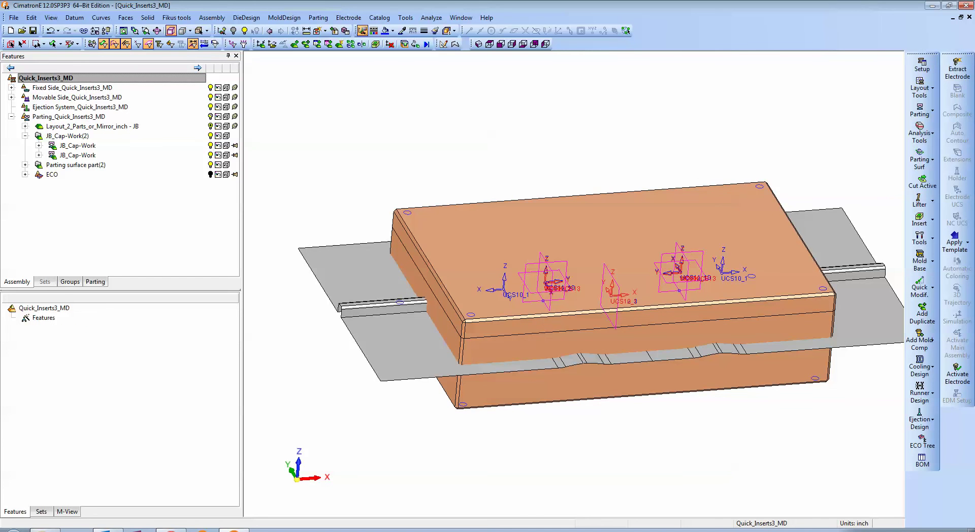
click(211, 88)
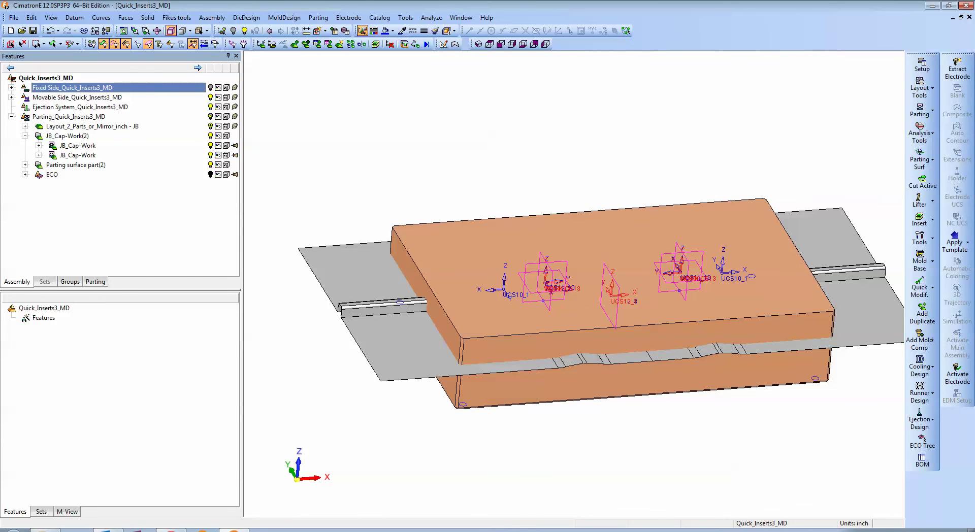
Step: Cut Mold_Core_Insert with Cut Active, using the inner split and parting faces of both JB_Cap parts and removing the material above them
click(922, 182)
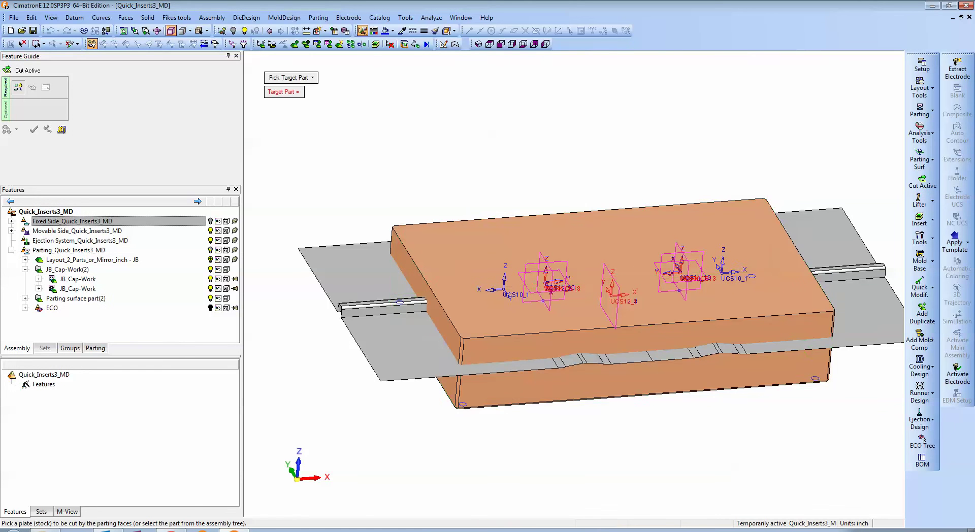
click(731, 305)
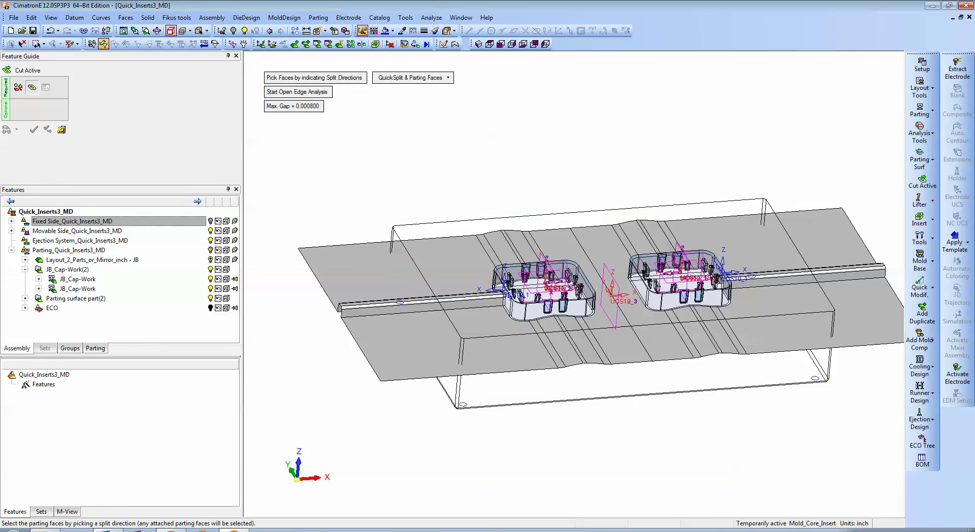
ctrl+drag(609, 325, 607, 264)
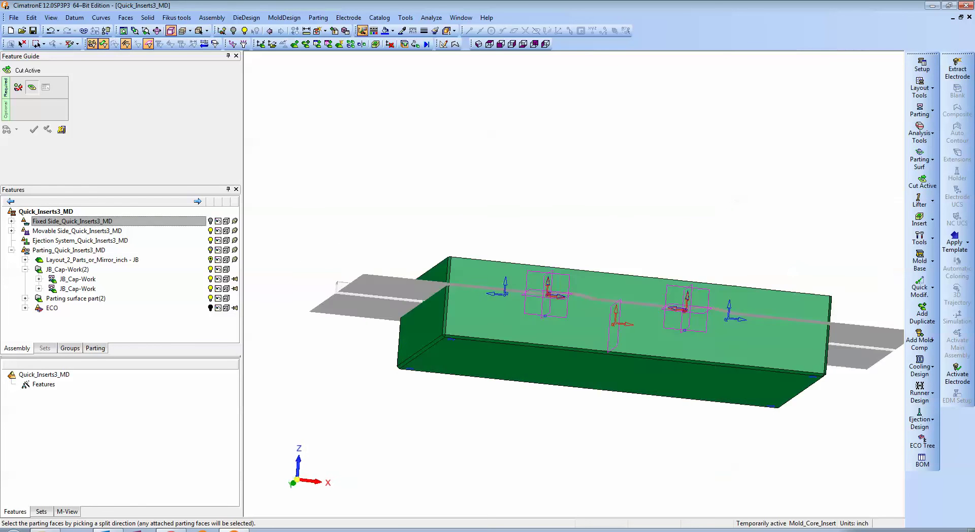
ctrl+right_drag(584, 264, 584, 335)
ctrl+middle_drag(584, 335, 608, 195)
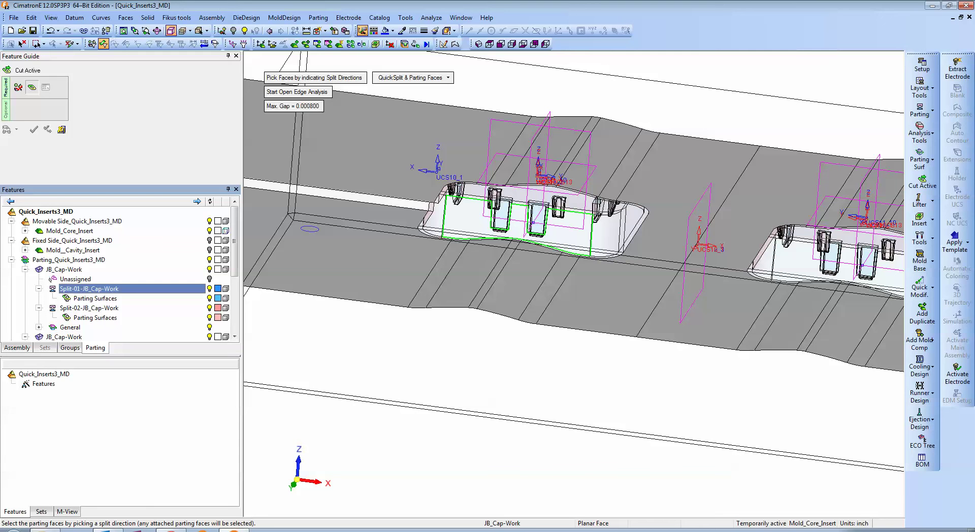
click(518, 222)
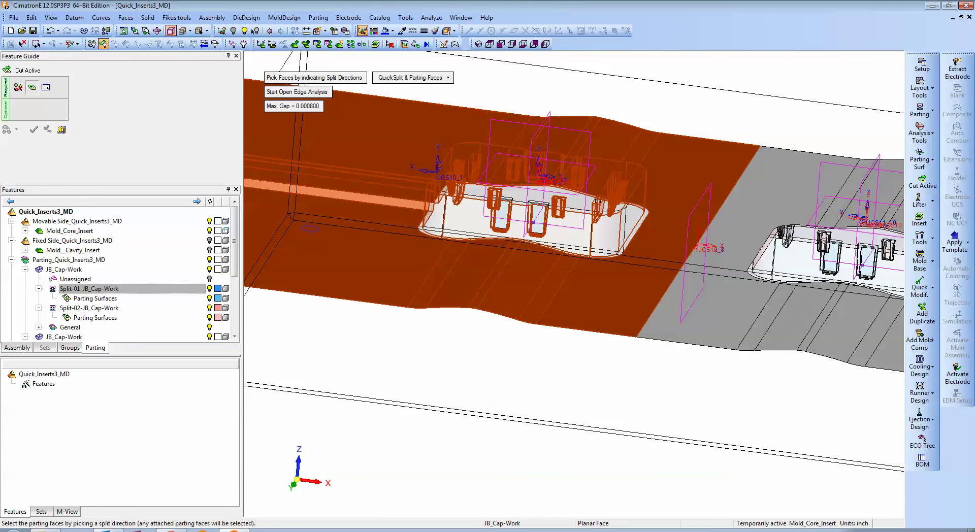
click(813, 259)
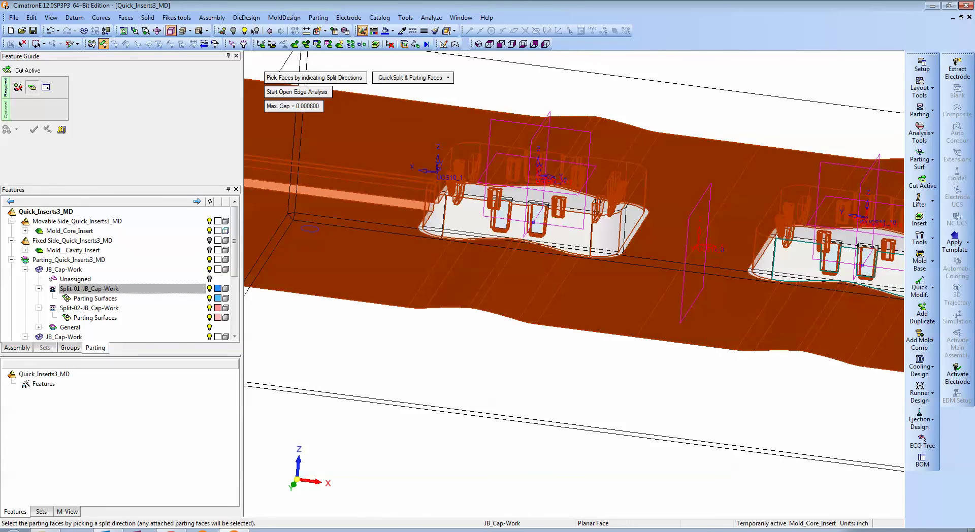
ctrl+drag(574, 218, 574, 335)
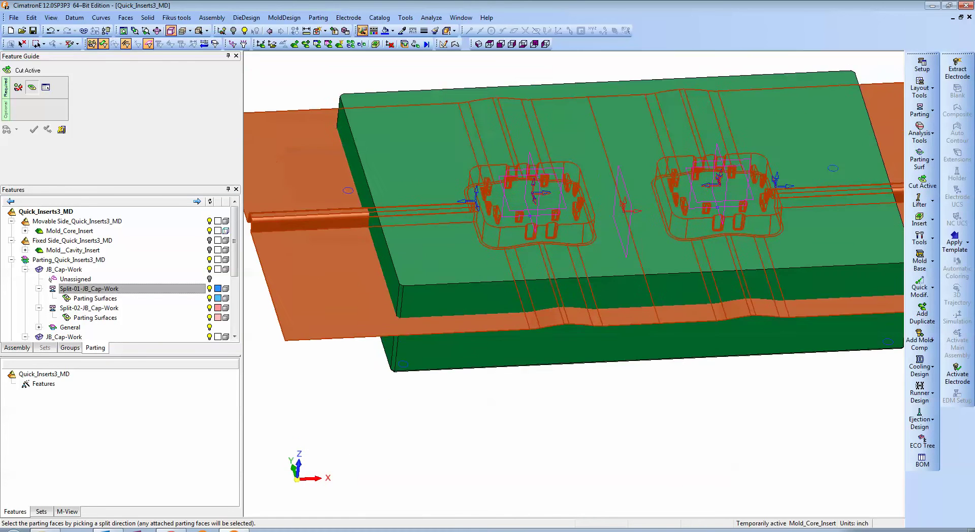
ctrl+middle_drag(573, 336, 574, 365)
middle_click(574, 365)
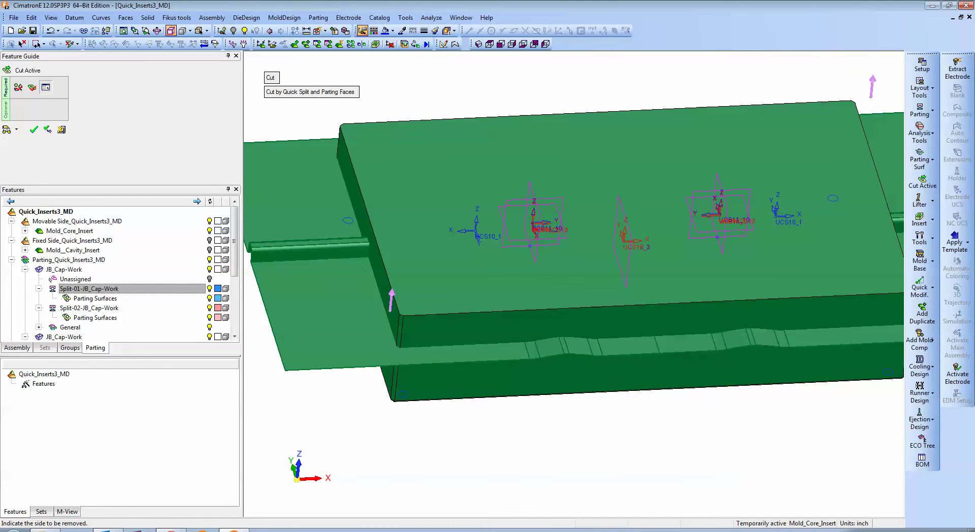
middle_click(558, 81)
click(559, 81)
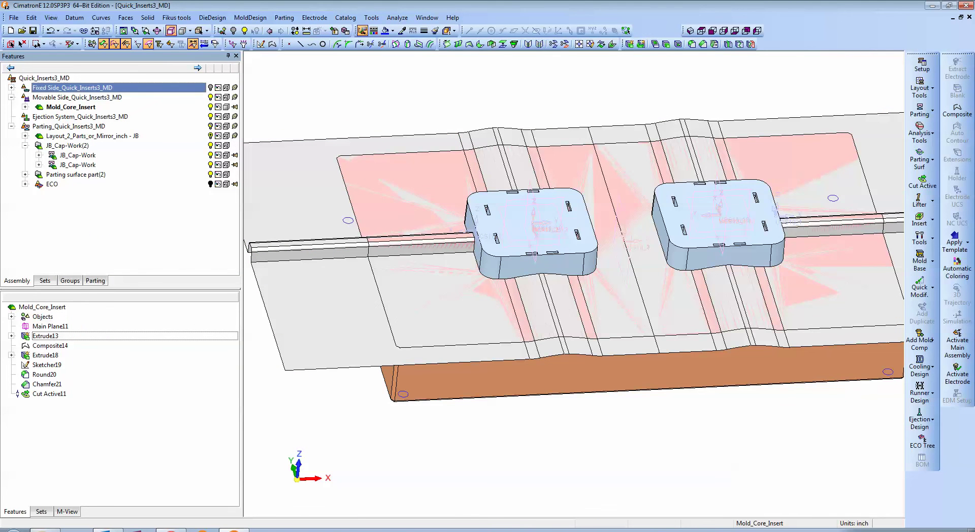
Step: Hide the Parting assembly and inspect the cut core insert's raised cores and runner strips from several angles
click(210, 126)
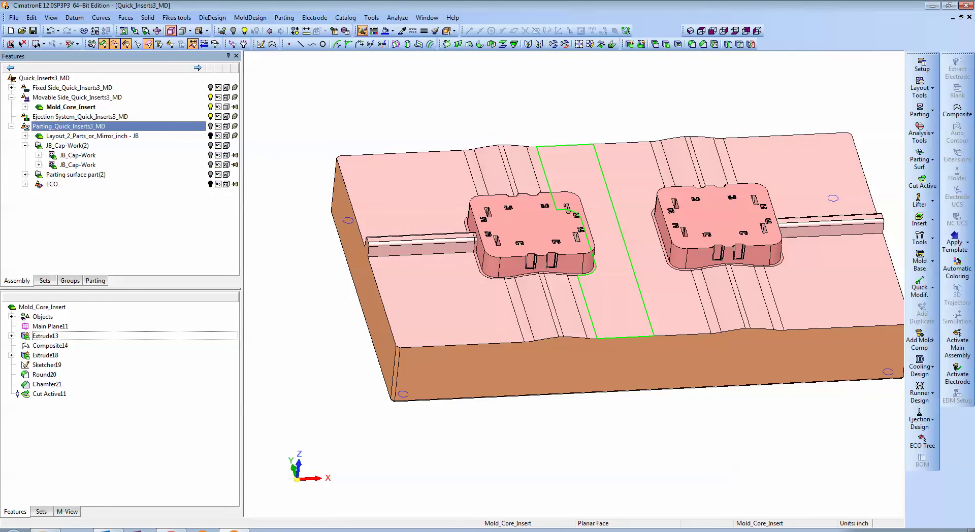
ctrl+drag(602, 246, 655, 213)
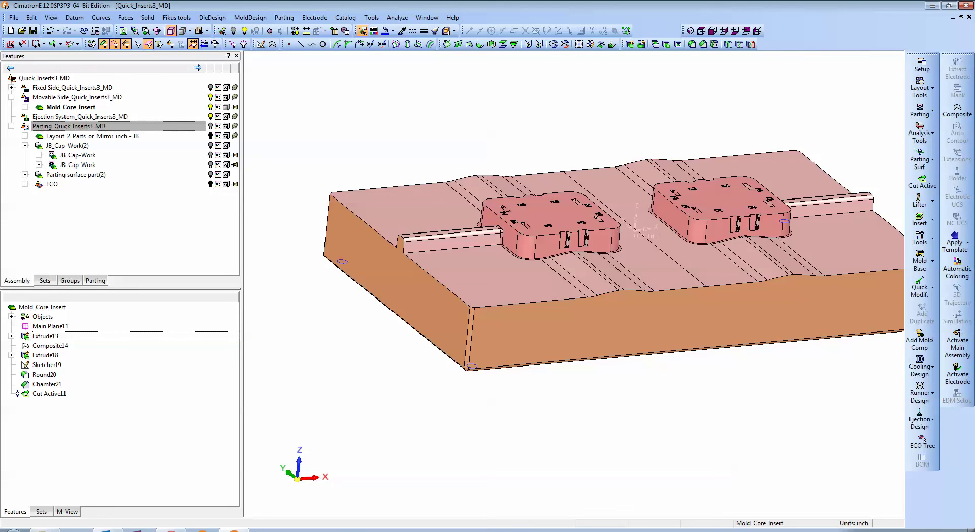
scroll(574, 284, up, 5)
ctrl+drag(574, 244, 586, 269)
scroll(581, 285, down, 5)
scroll(586, 269, down, 2)
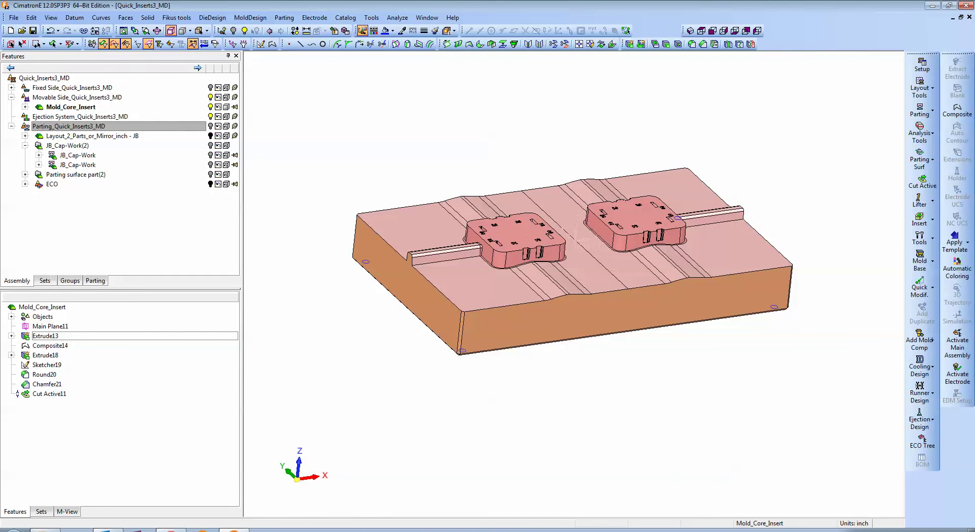
Step: Activate the Fixed Side and cut Mold__Cavity_Insert with Cut Active, showing the Parting assembly to pick the outer split faces of both JB_Cap parts
double_click(72, 87)
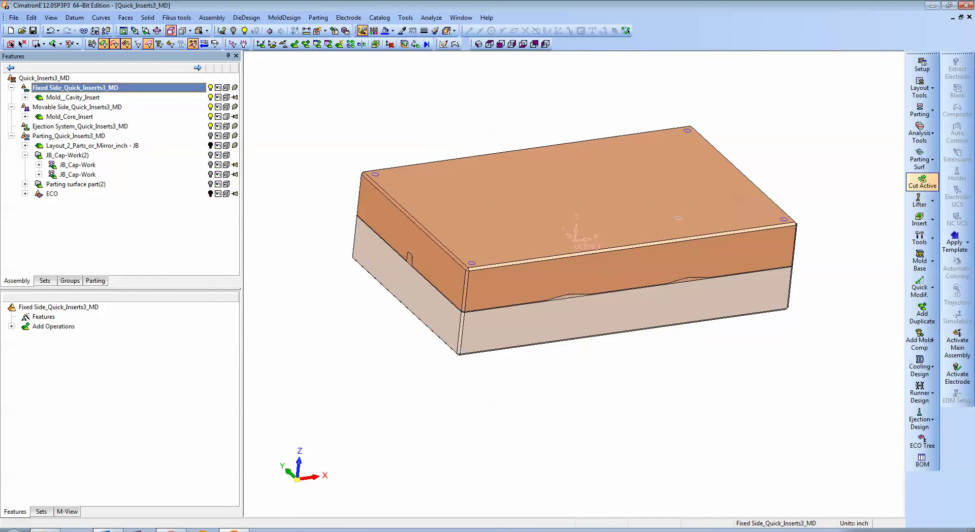
click(921, 180)
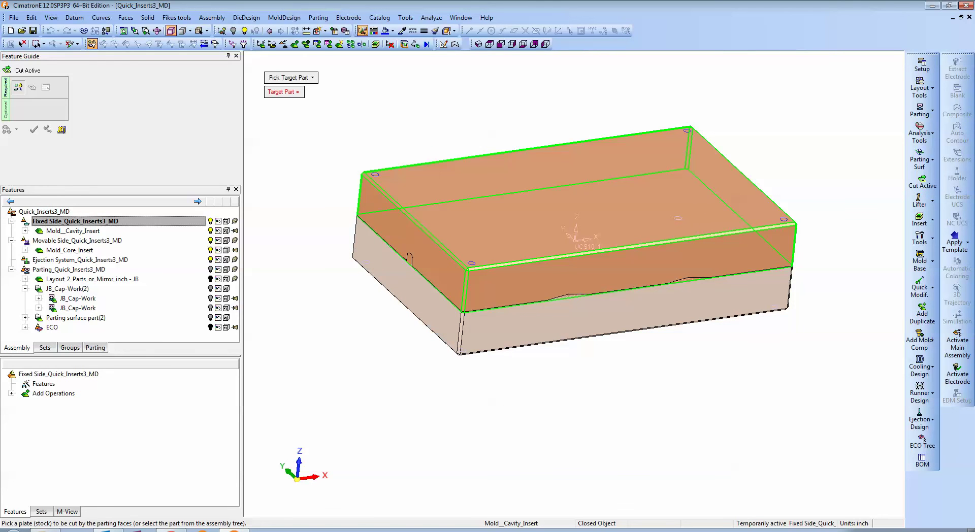
click(599, 228)
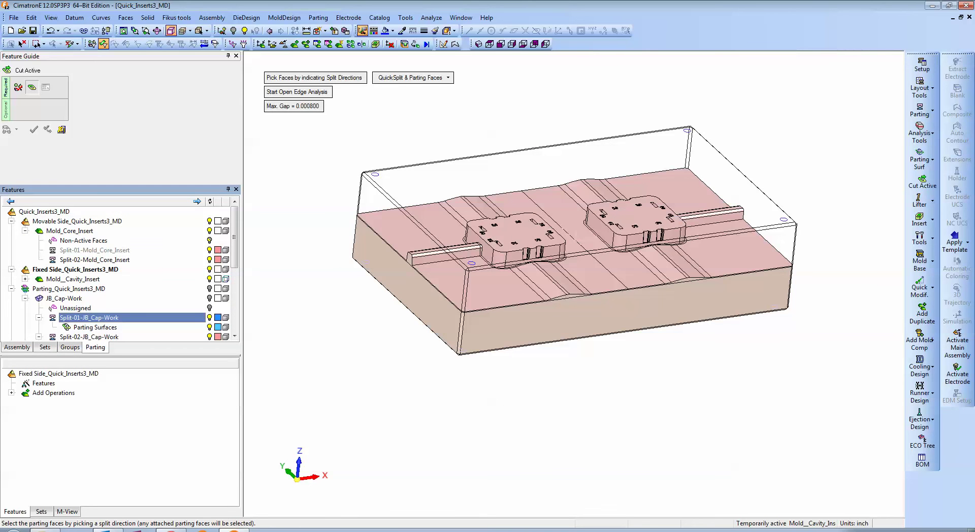
ctrl+drag(599, 229, 606, 250)
scroll(604, 244, up, 1)
scroll(605, 250, up, 3)
scroll(602, 213, down, 3)
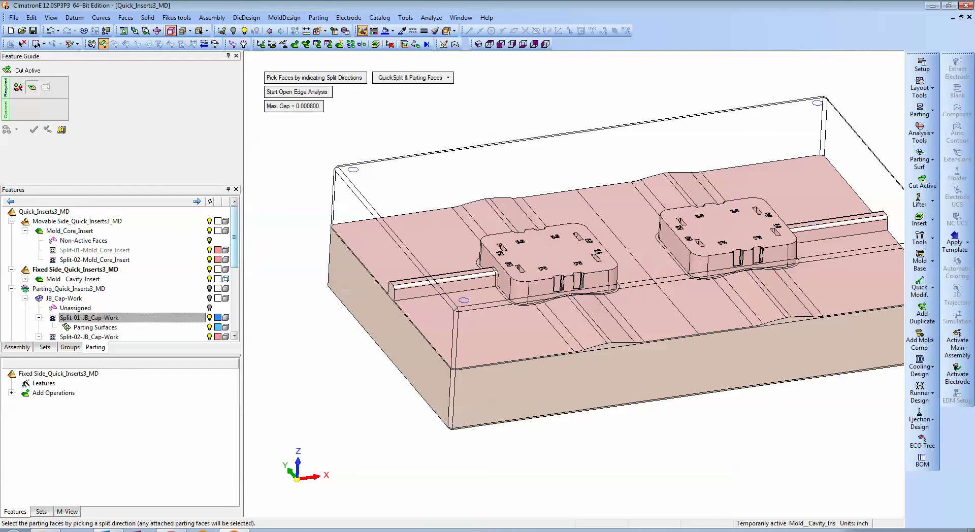
click(17, 347)
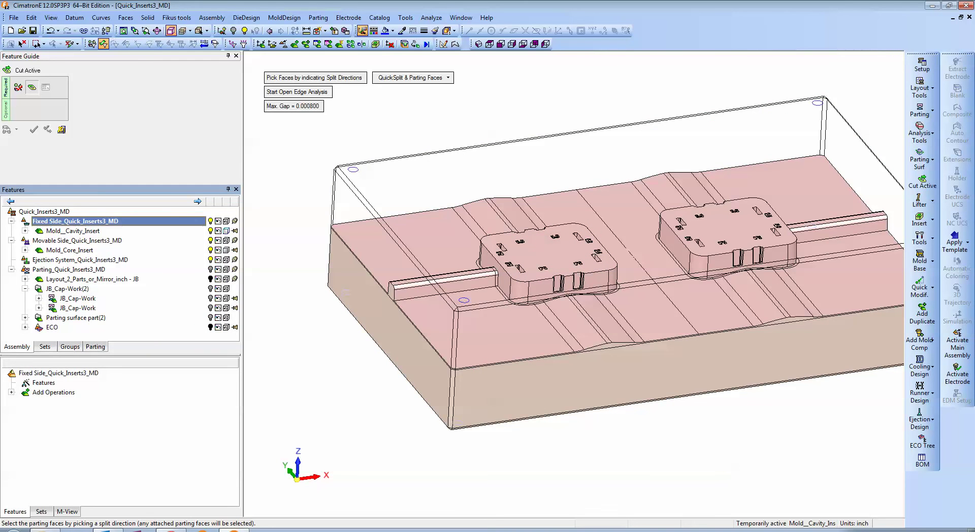
click(210, 270)
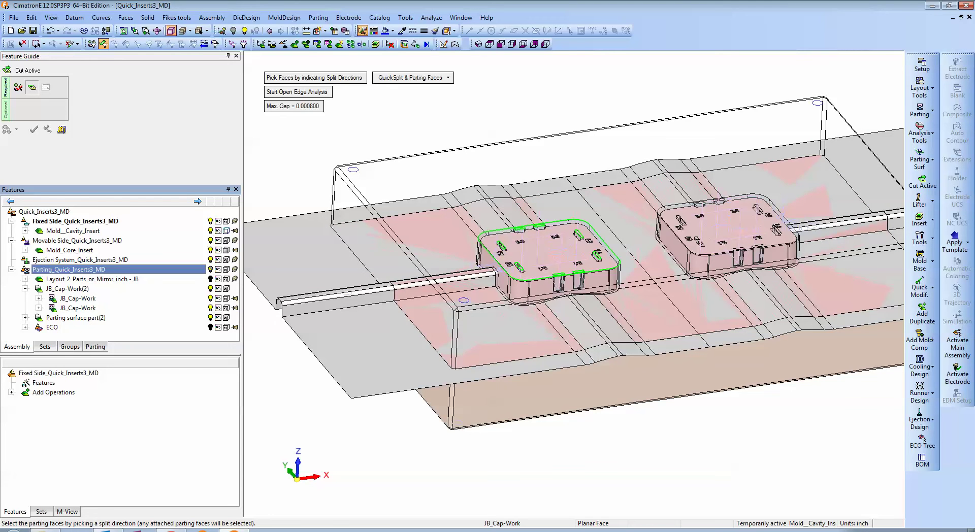
click(549, 249)
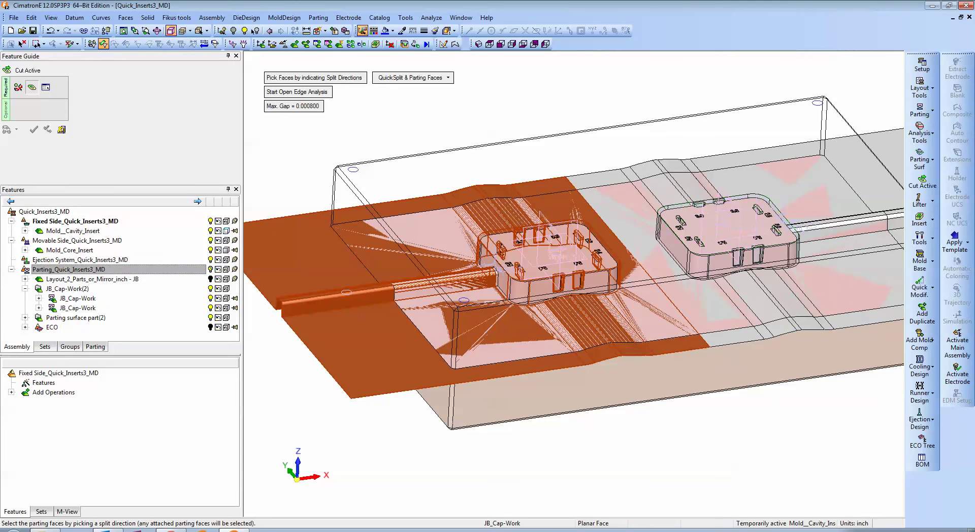
click(731, 226)
middle_click(731, 226)
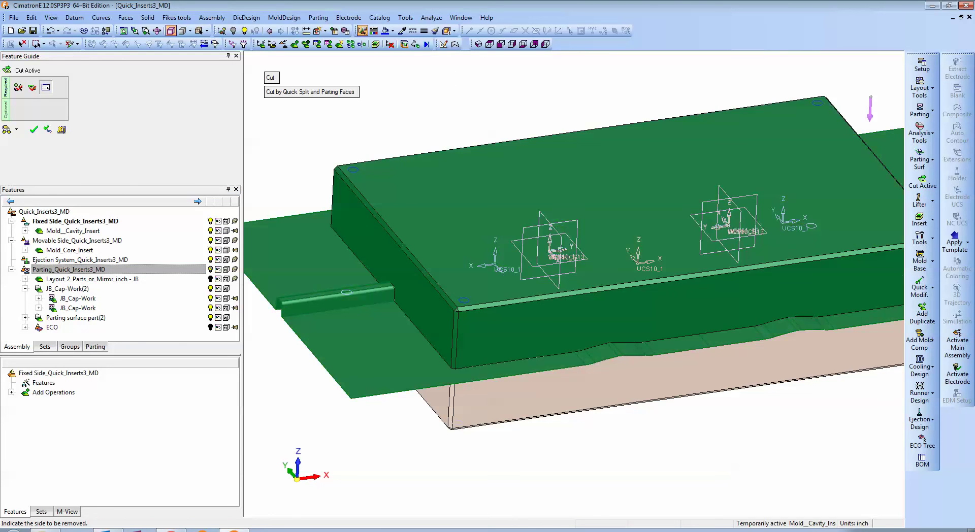
middle_click(731, 226)
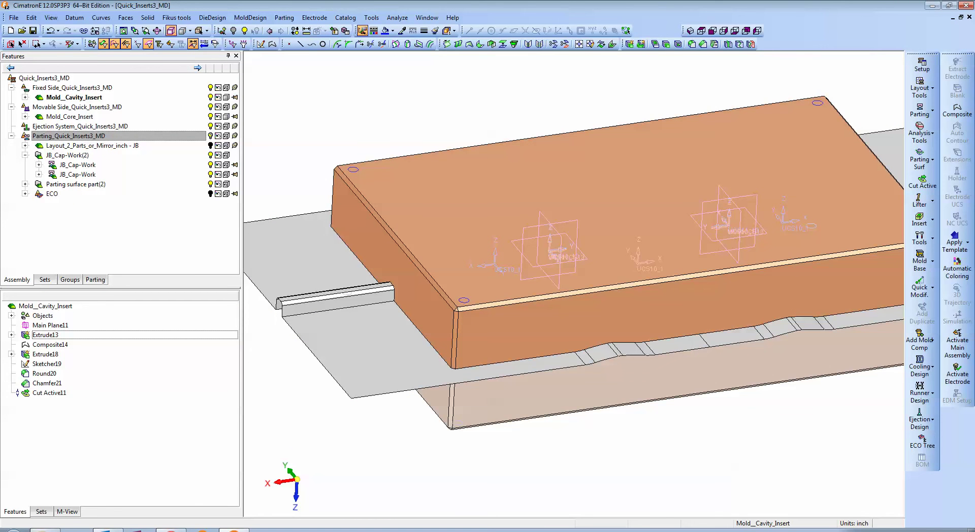
Step: Hide the Parting and Movable Side assemblies to inspect the cavity insert's cut underside, and reactivate the Fixed Side
click(211, 136)
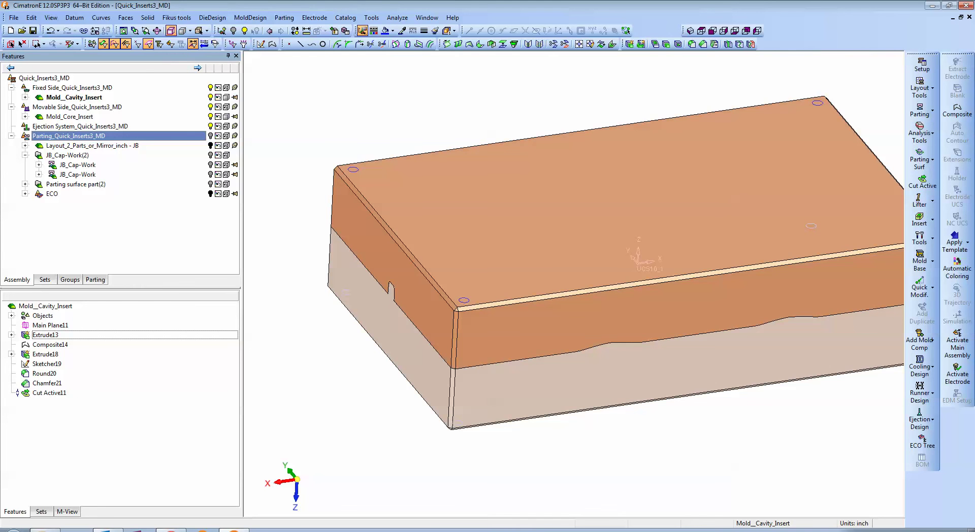
click(210, 107)
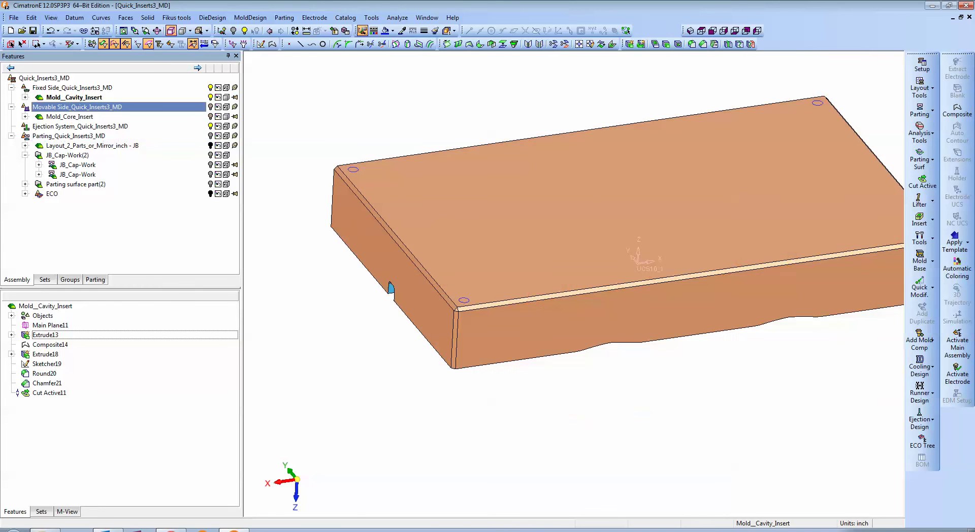
ctrl+drag(507, 325, 569, 224)
ctrl+middle_drag(569, 223, 649, 244)
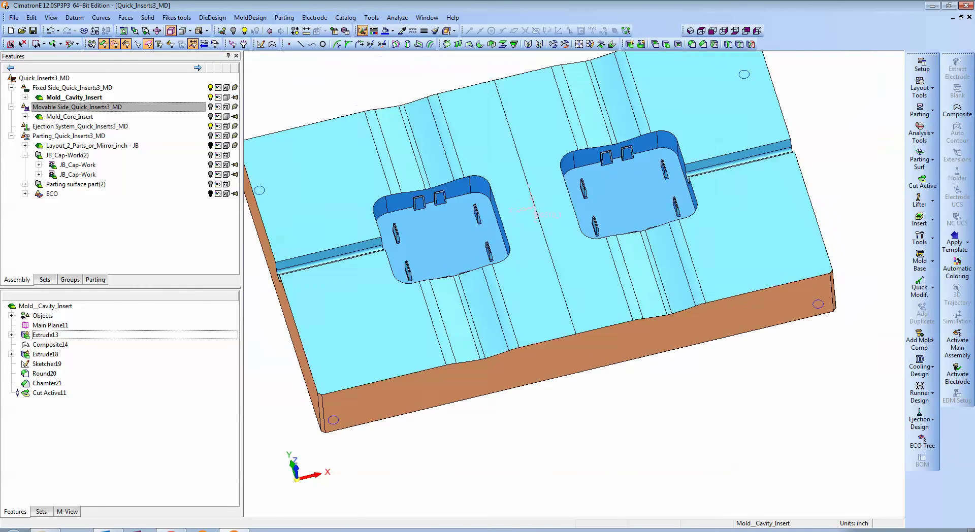
ctrl+drag(649, 244, 648, 172)
ctrl+middle_drag(538, 224, 623, 298)
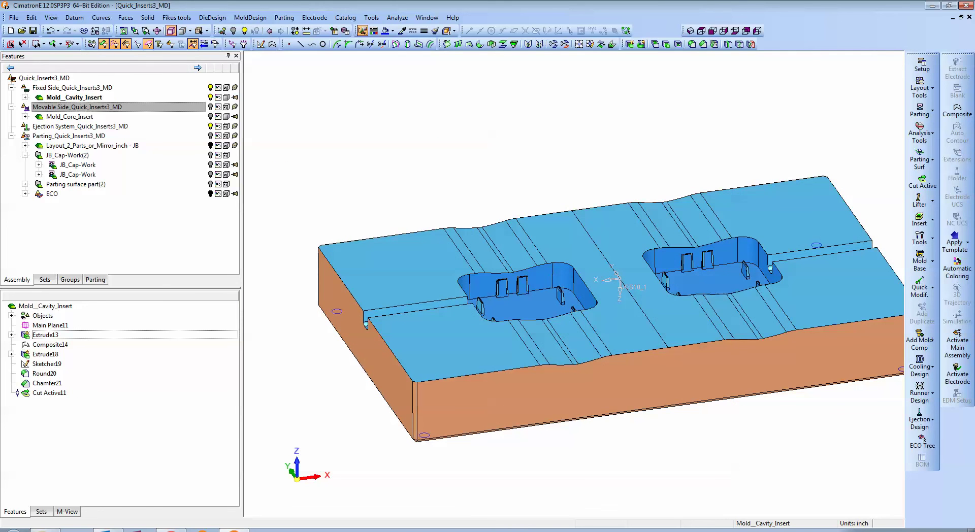
double_click(75, 88)
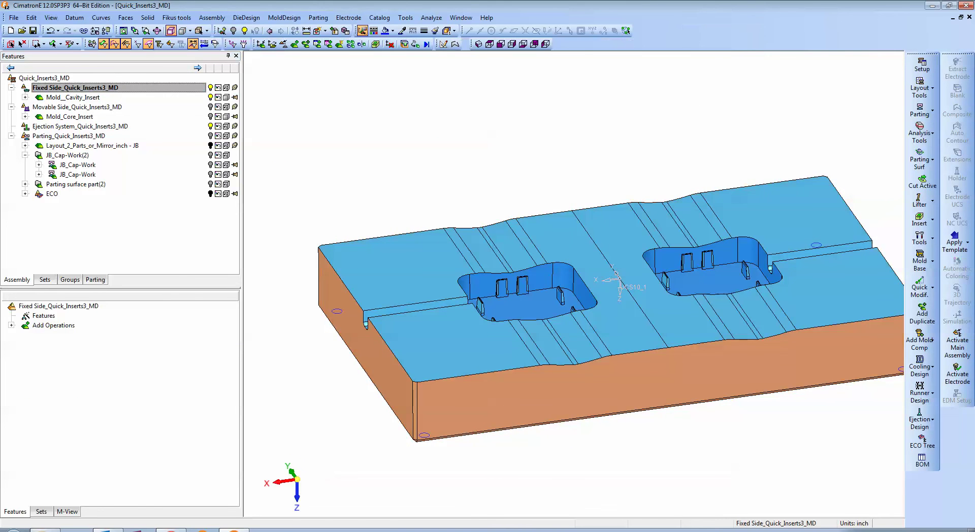
Step: Activate Mold__Cavity_Insert for editing, with the underside pocket at the runner's end and its rib slots in close view
ctrl+drag(583, 285, 495, 330)
ctrl+right_drag(495, 330, 495, 275)
ctrl+middle_drag(495, 274, 497, 337)
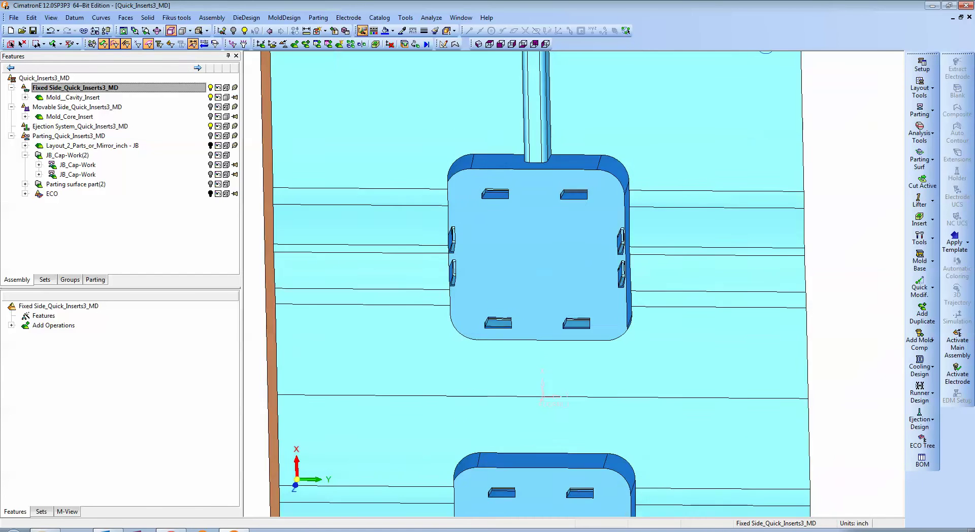
ctrl+right_drag(497, 337, 496, 294)
ctrl+middle_drag(496, 295, 521, 362)
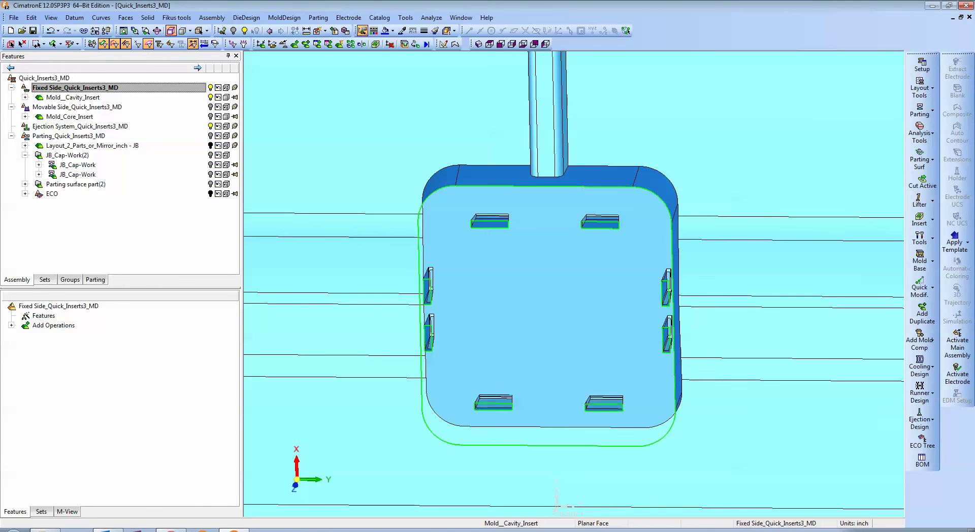
click(72, 98)
double_click(72, 97)
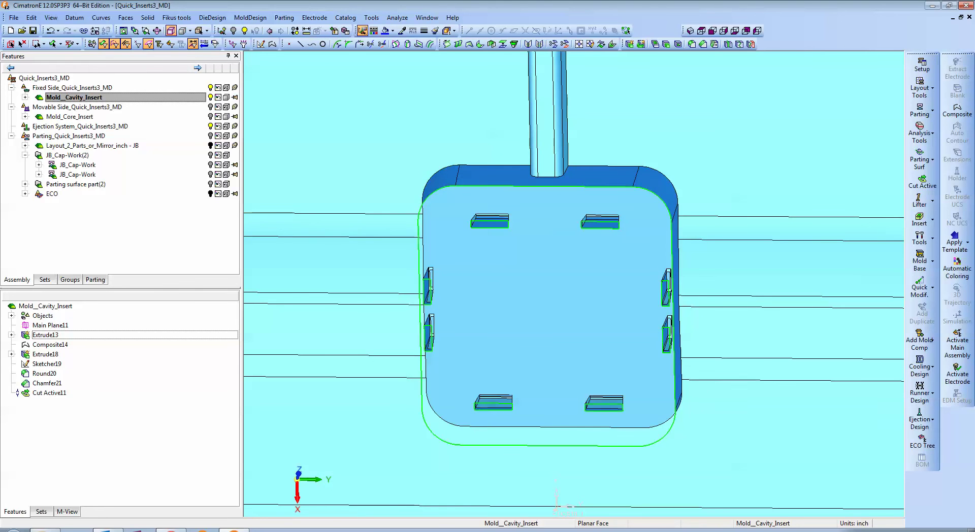
Step: Create a By Box 2D Bounding wire without UCS around the +Y slot at the pocket's runner end, with zero angle, radius and offset
click(100, 17)
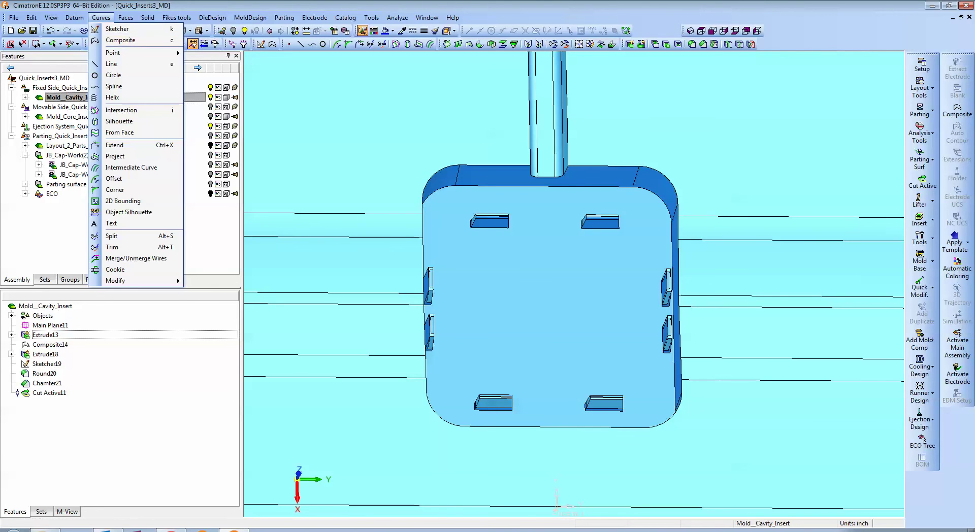
click(122, 200)
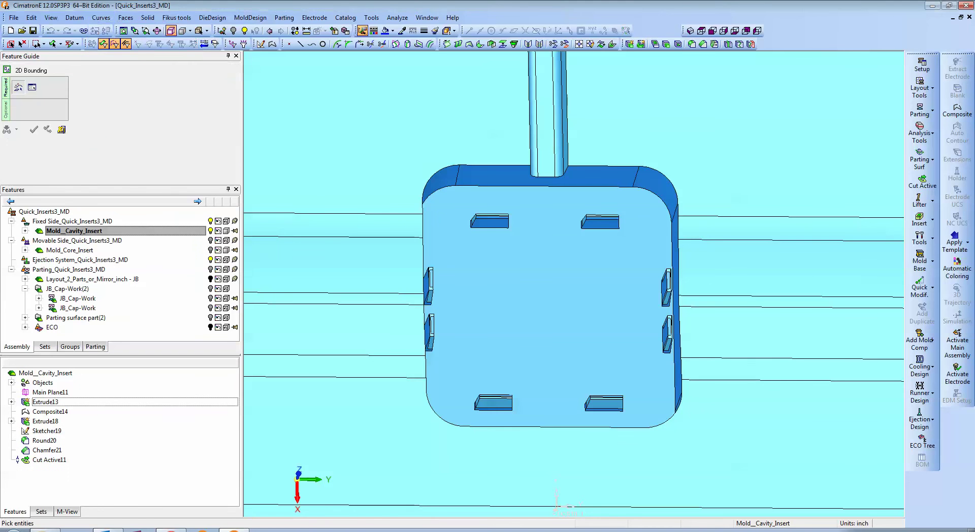
ctrl+middle_drag(548, 305, 464, 340)
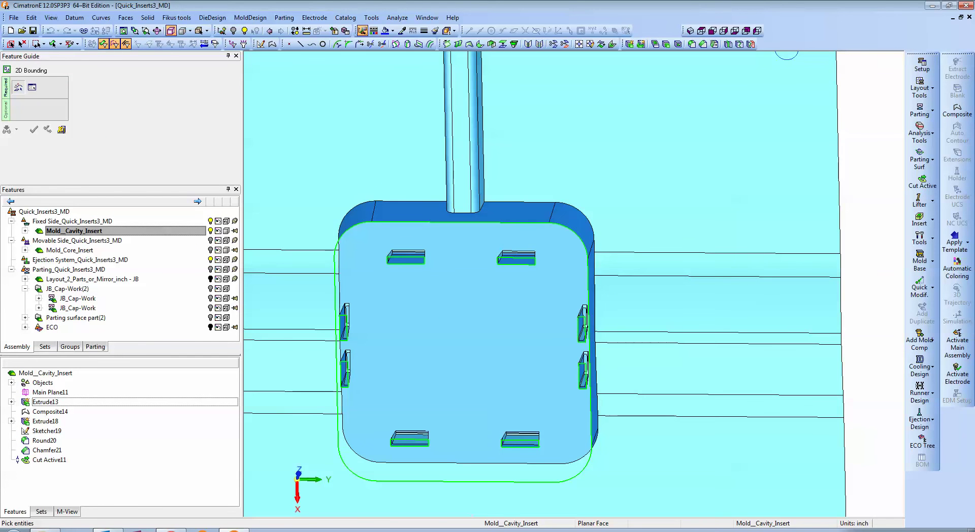
click(517, 258)
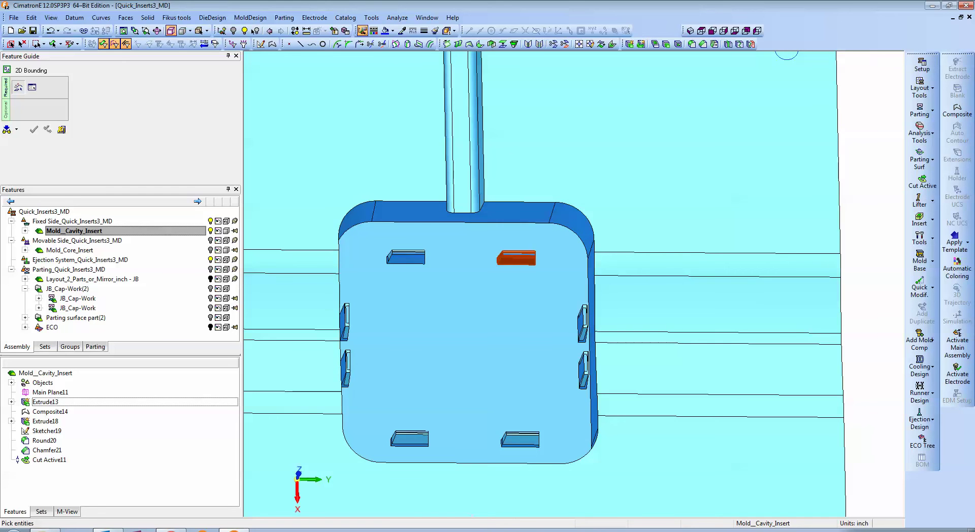
click(515, 257)
middle_click(516, 274)
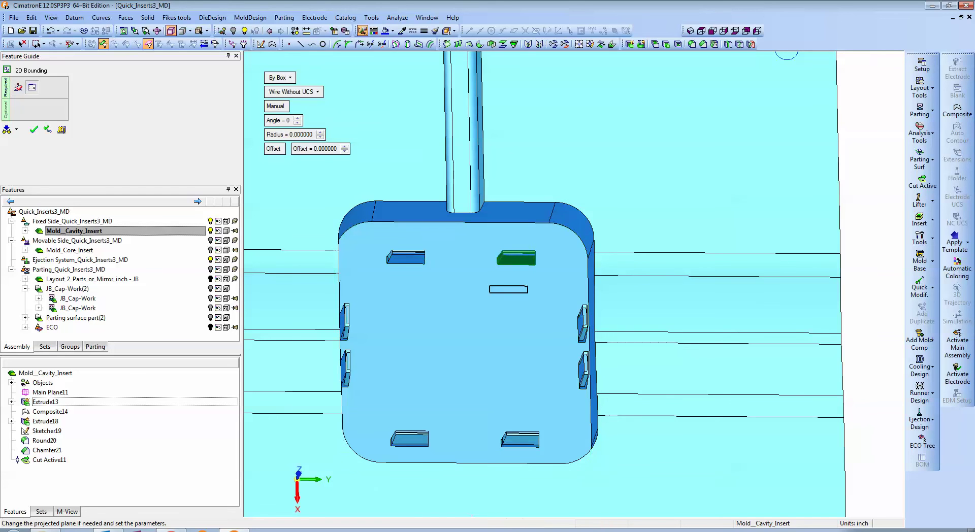
ctrl+drag(515, 305, 511, 267)
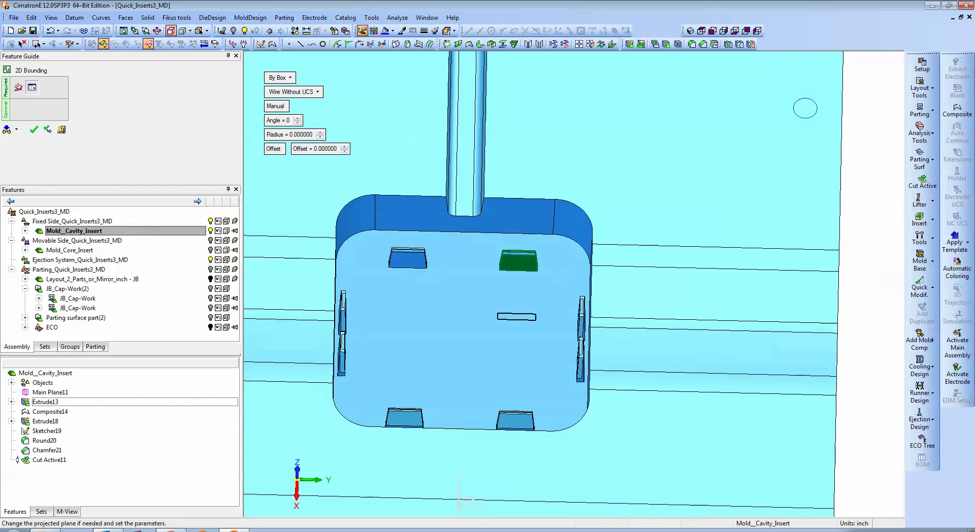
ctrl+drag(513, 315, 437, 201)
ctrl+drag(250, 275, 510, 488)
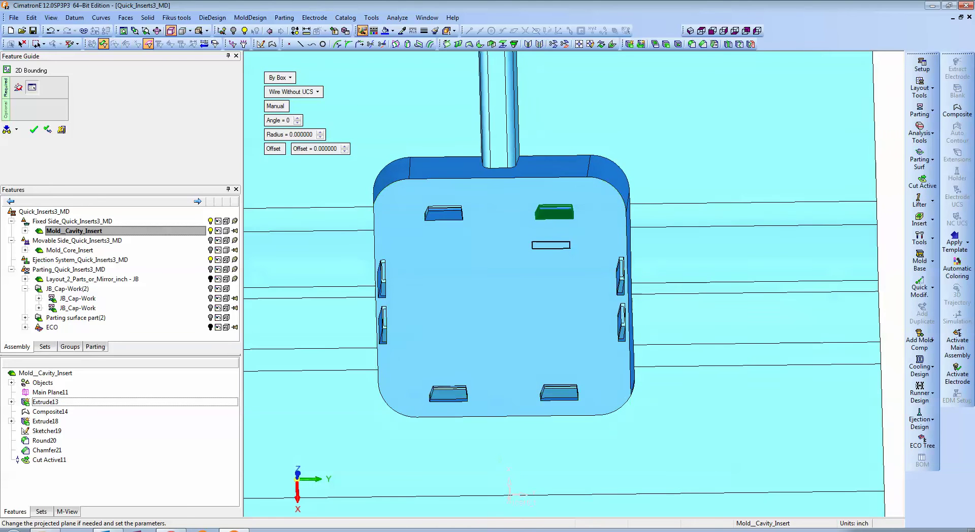
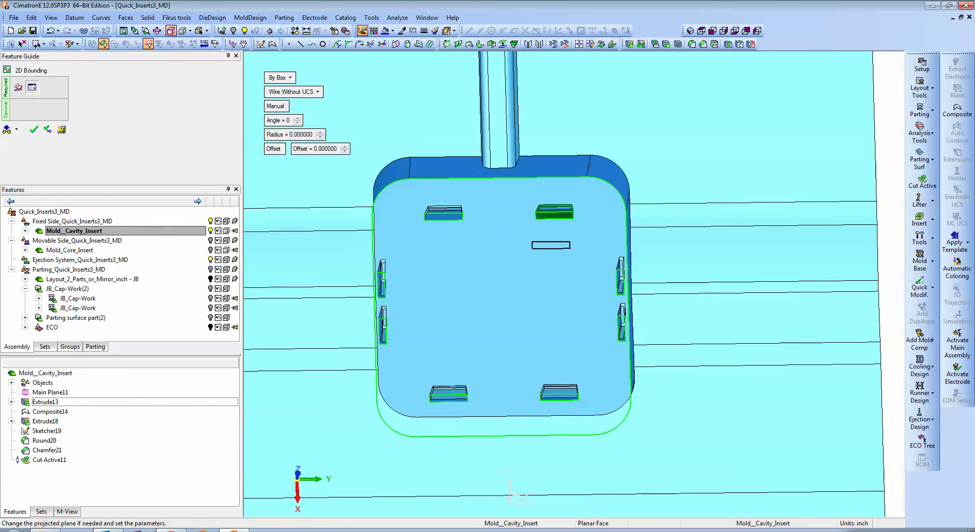
right_click(509, 235)
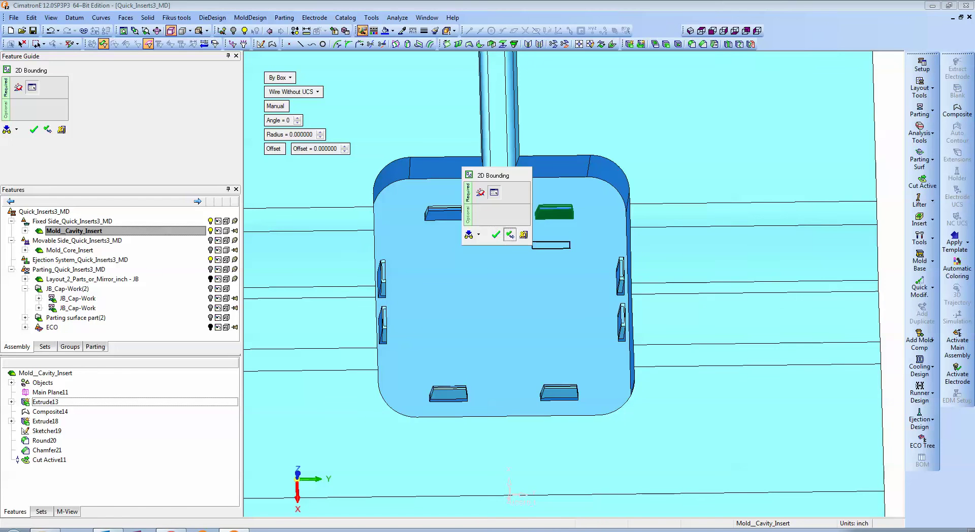
click(510, 235)
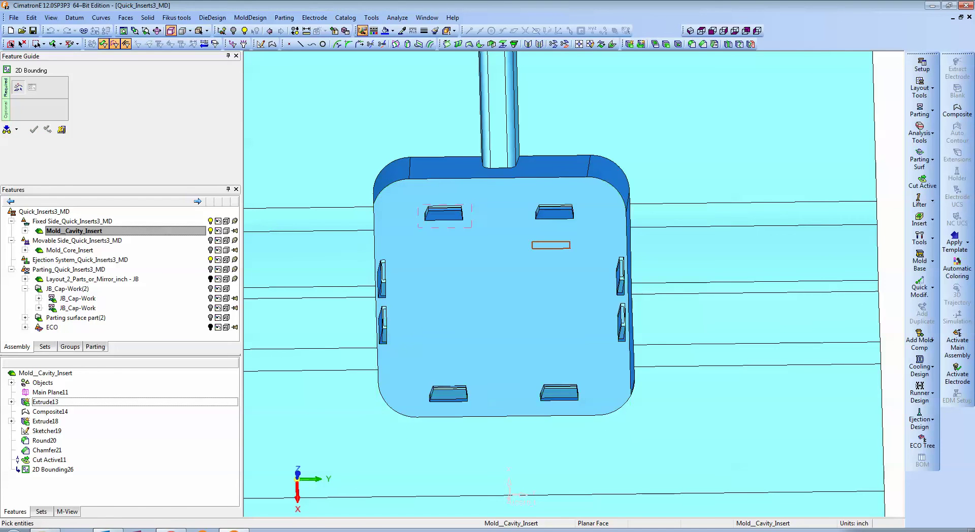
Step: Add a By Box 2D Bounding wire around the -Y slot at the pocket's runner end
drag(472, 228, 417, 205)
middle_click(418, 198)
middle_click(419, 198)
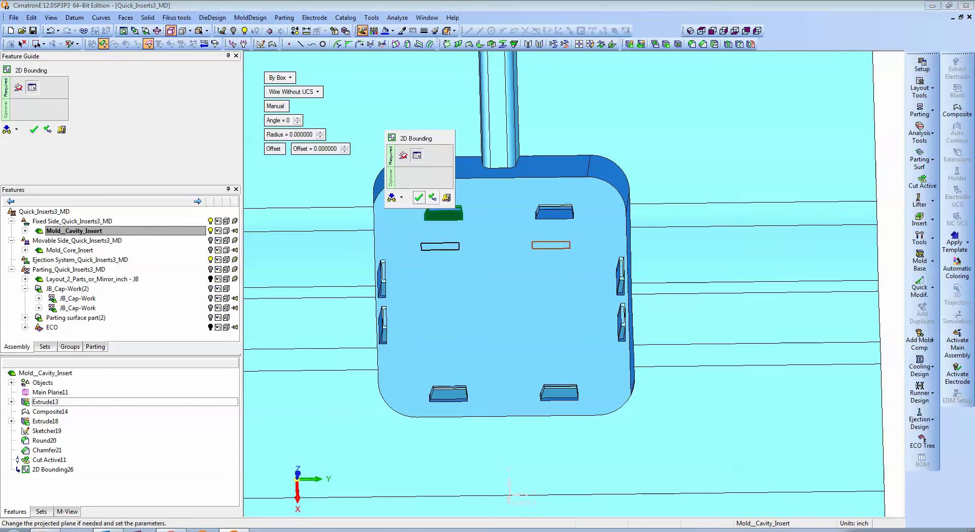
click(418, 197)
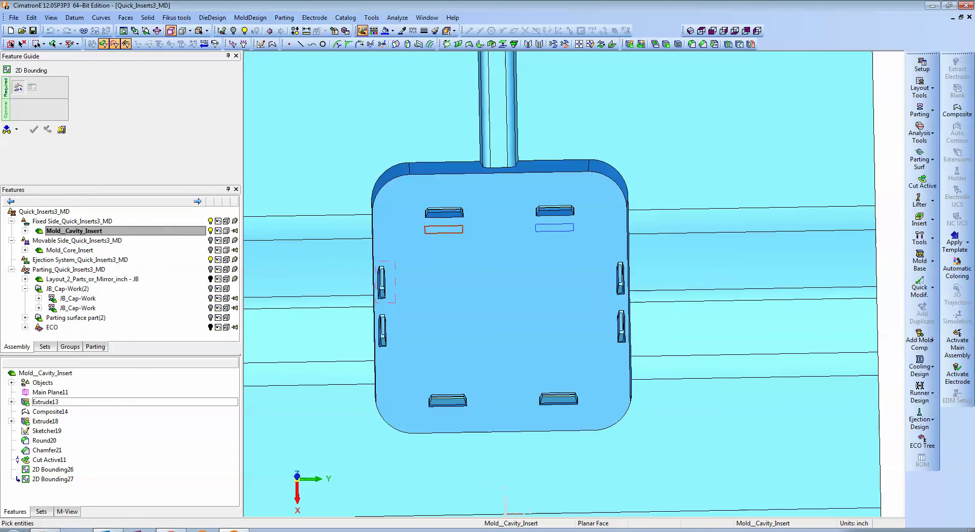
Step: Add separate 2D Bounding wires around the two slots along the pocket's -Y side wall
click(380, 285)
right_click(381, 284)
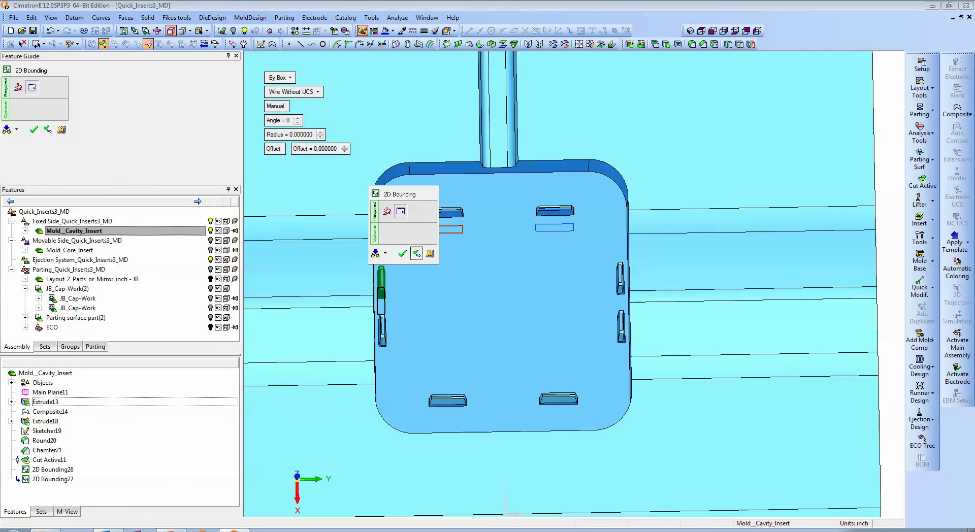
click(417, 253)
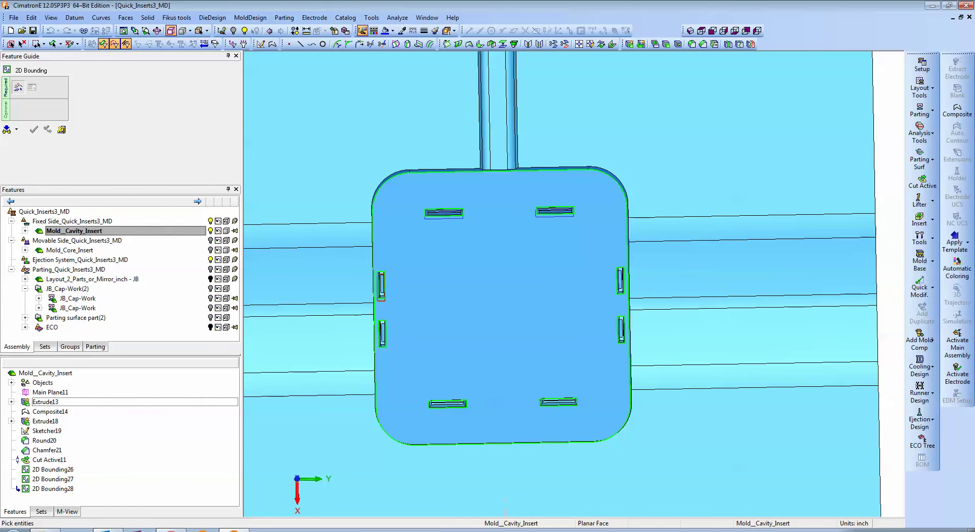
click(382, 333)
middle_click(382, 333)
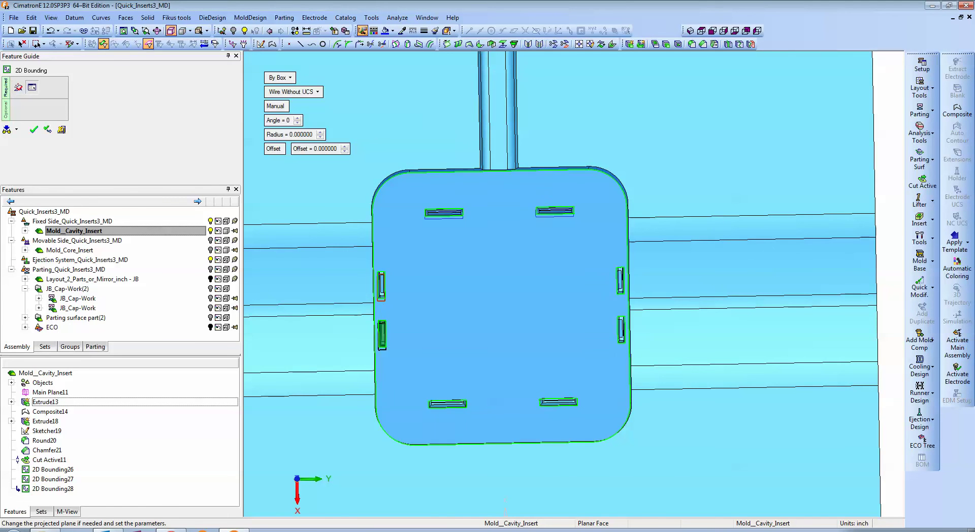
middle_click(424, 298)
click(437, 298)
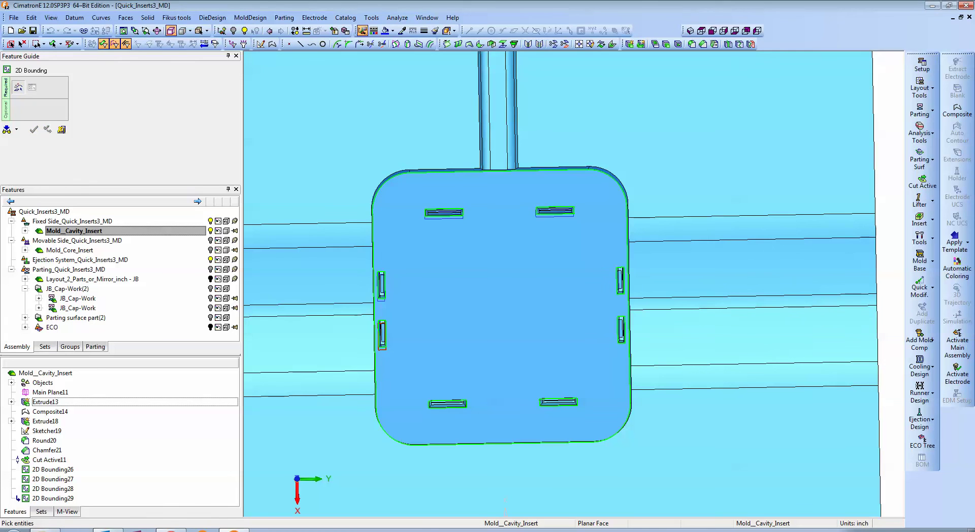
Step: Add separate 2D Bounding wires around the two slots at the pocket end opposite the runner
click(447, 405)
right_click(447, 404)
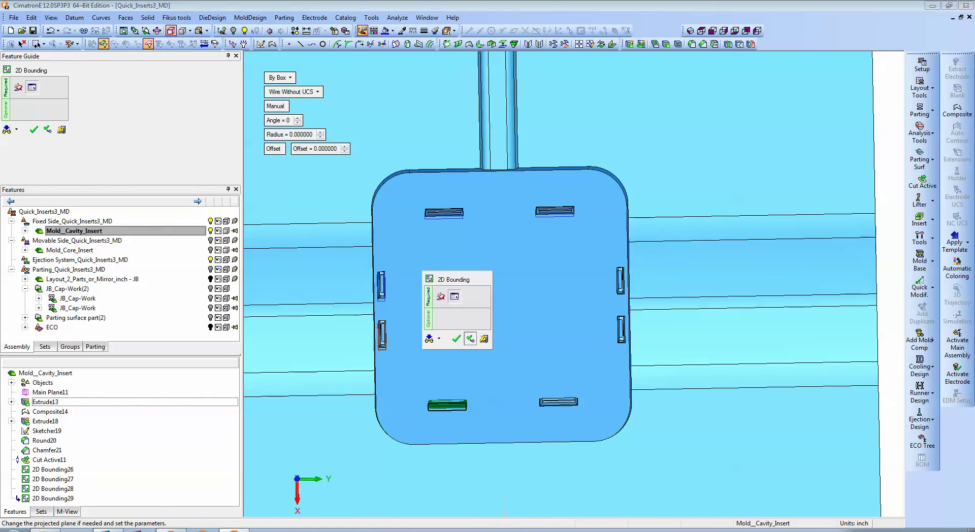
click(470, 339)
click(558, 403)
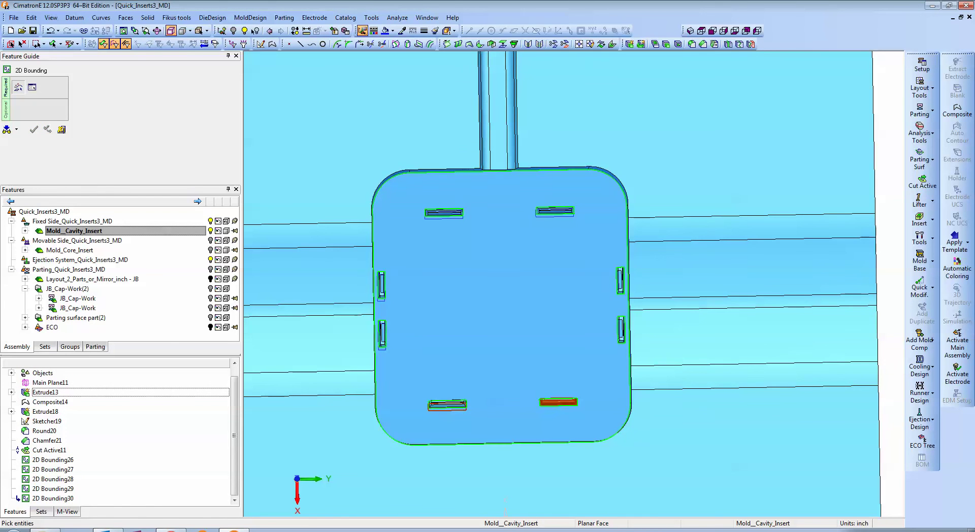
click(558, 402)
right_click(558, 402)
click(555, 359)
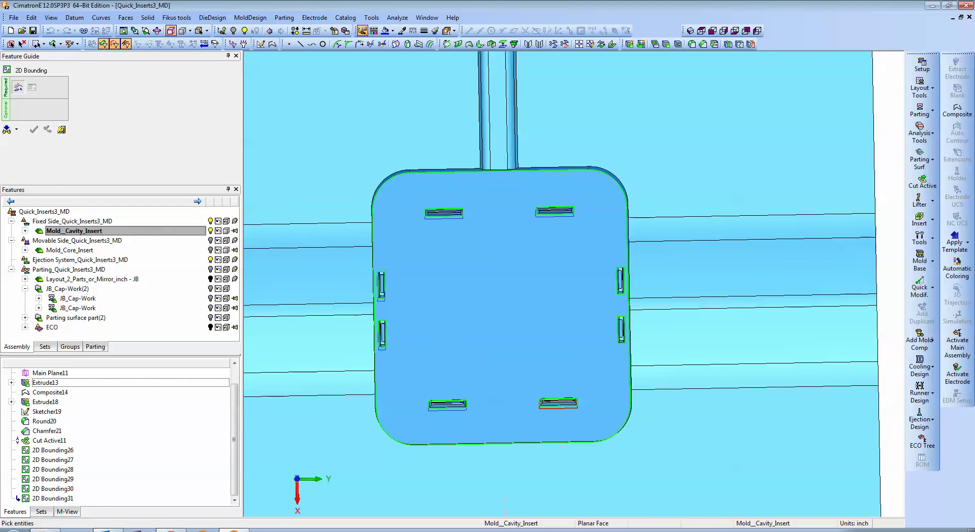
Step: Add separate 2D Bounding wires around the two slots along the pocket's +Y side wall and finish the 2D Bounding command
click(621, 330)
right_click(620, 330)
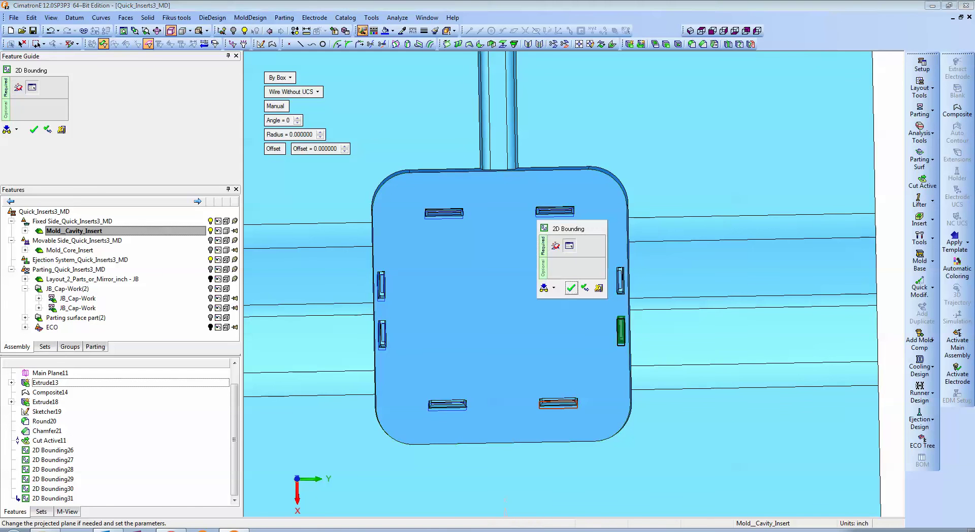
click(571, 288)
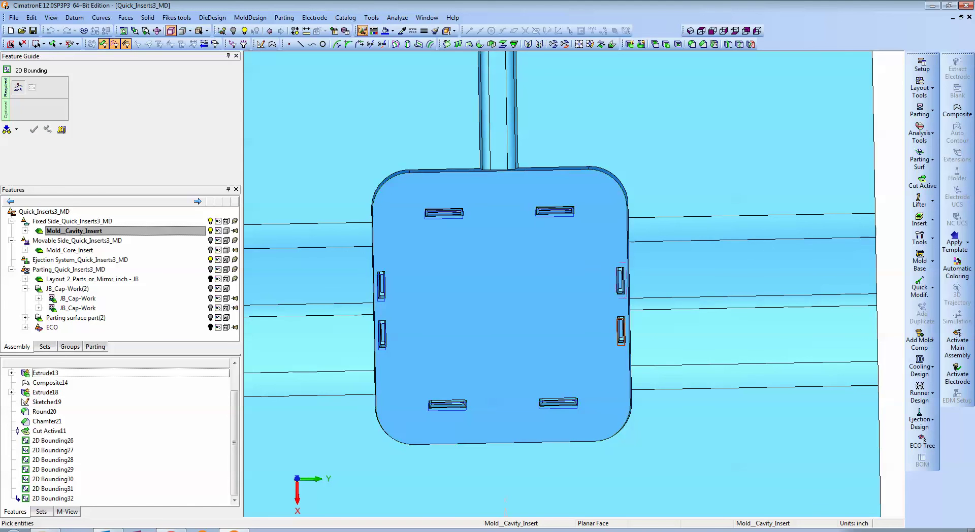
click(620, 281)
middle_click(590, 252)
middle_click(590, 253)
click(590, 252)
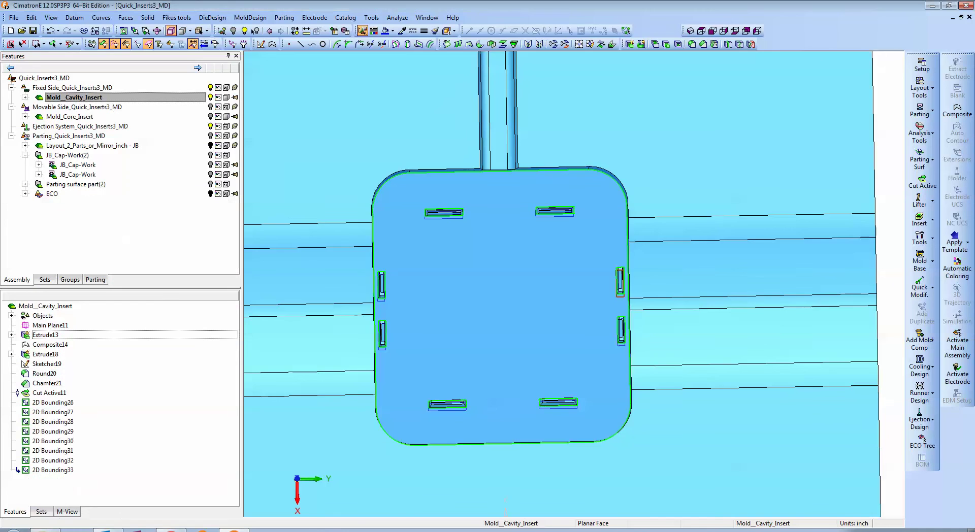
Step: Activate the Fixed Side assembly and start Extract by Contour with Mold__Cavity_Insert as the component to divide
ctrl+drag(589, 253, 587, 223)
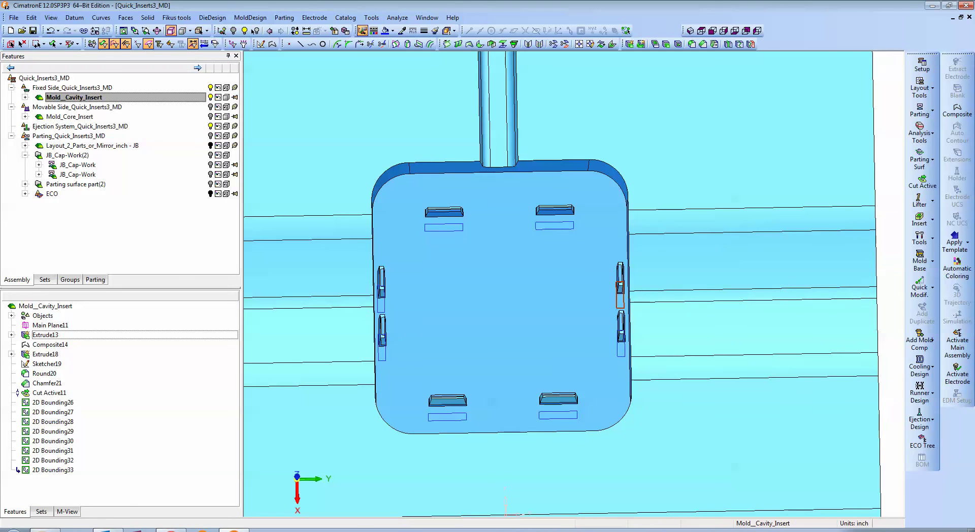
double_click(75, 88)
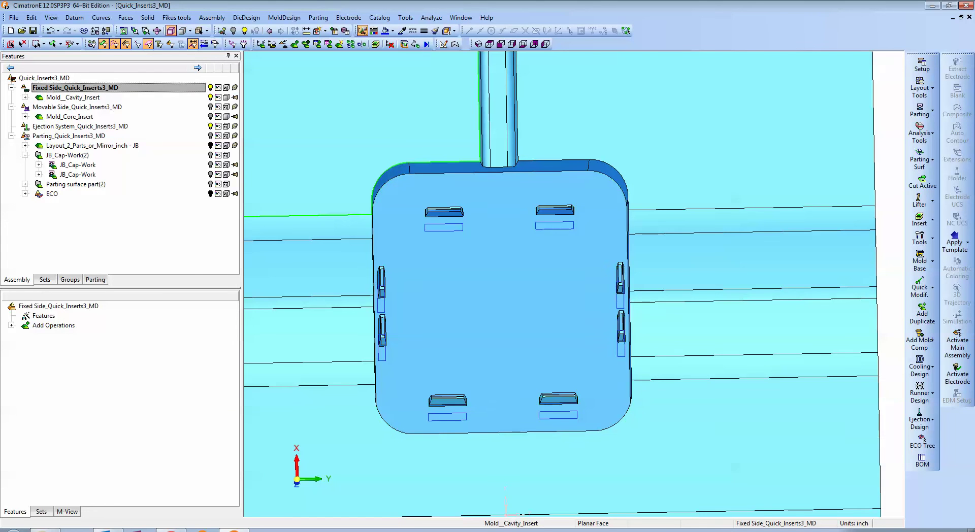
click(212, 17)
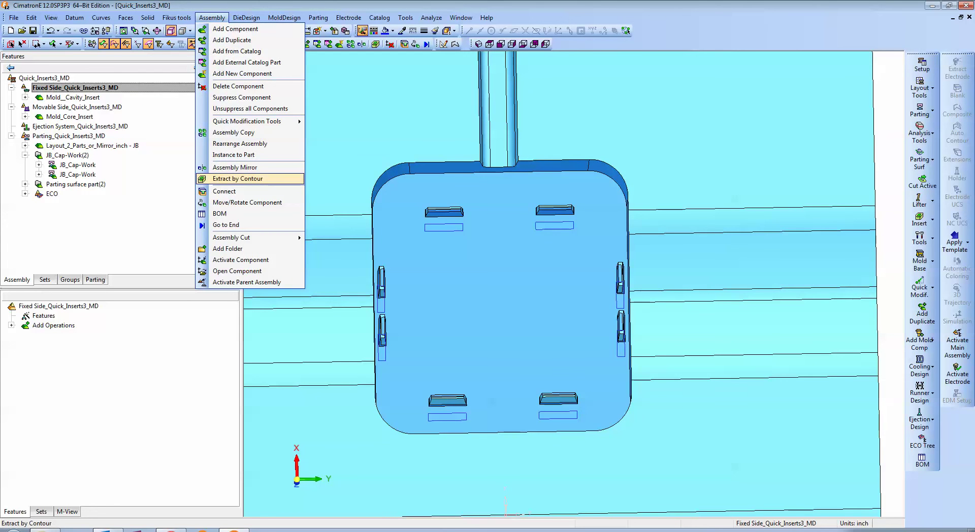
click(237, 179)
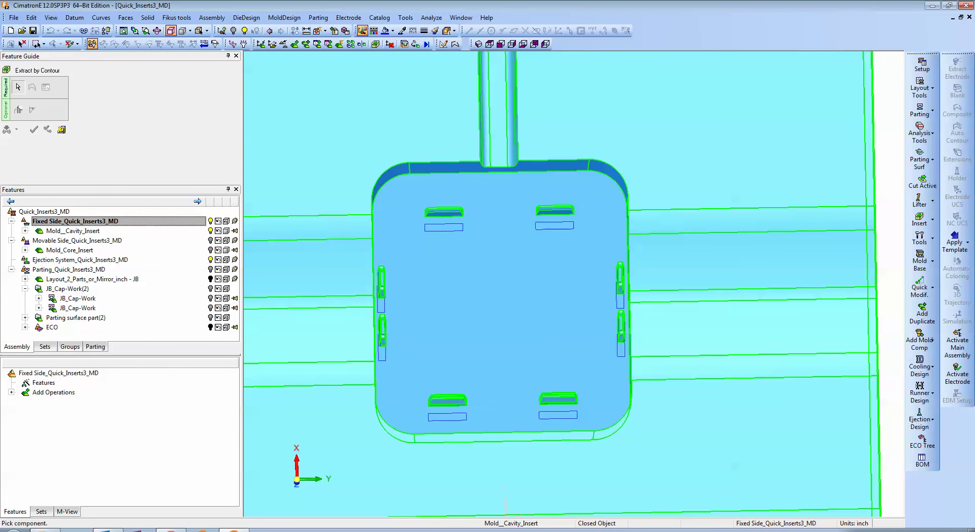
click(500, 284)
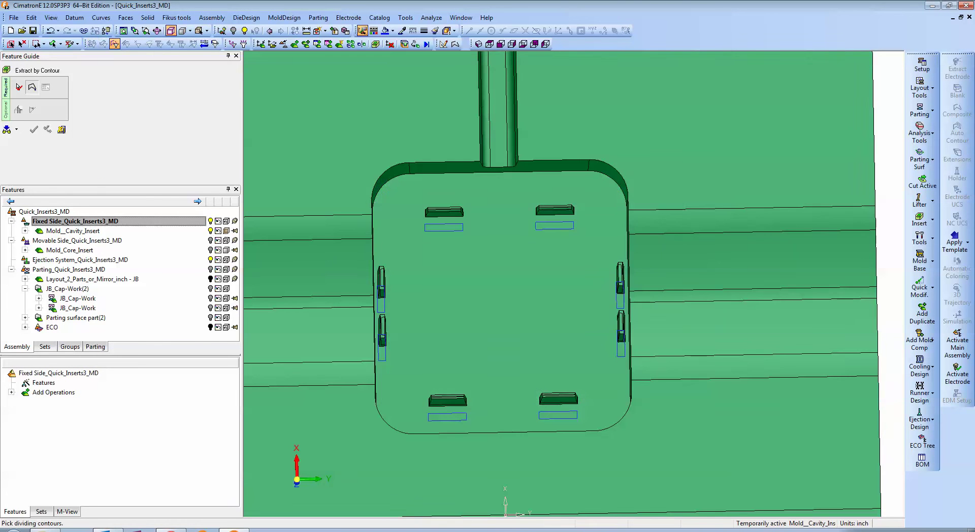
Step: Pick the four bounding contours of the slots at the runner end and the opposite end of the pocket as dividing contours
click(554, 227)
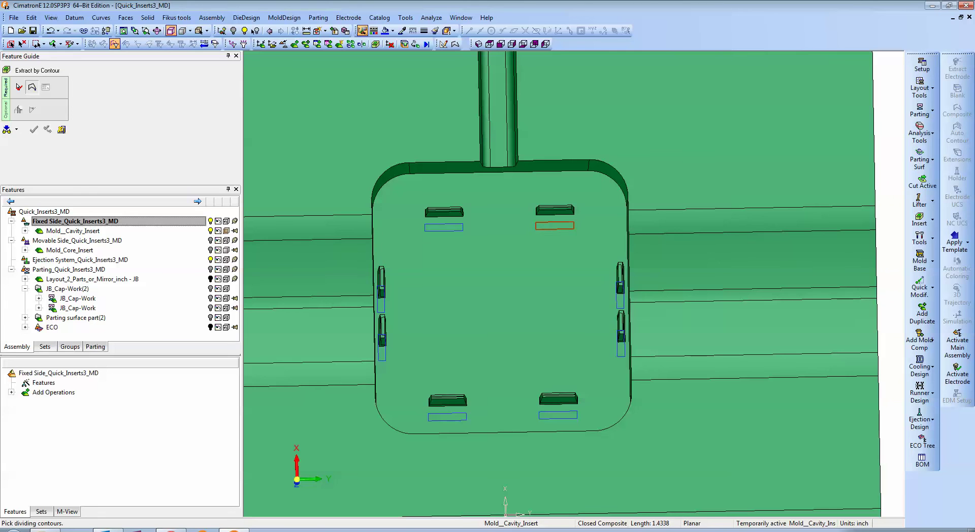
click(444, 227)
click(447, 416)
click(557, 414)
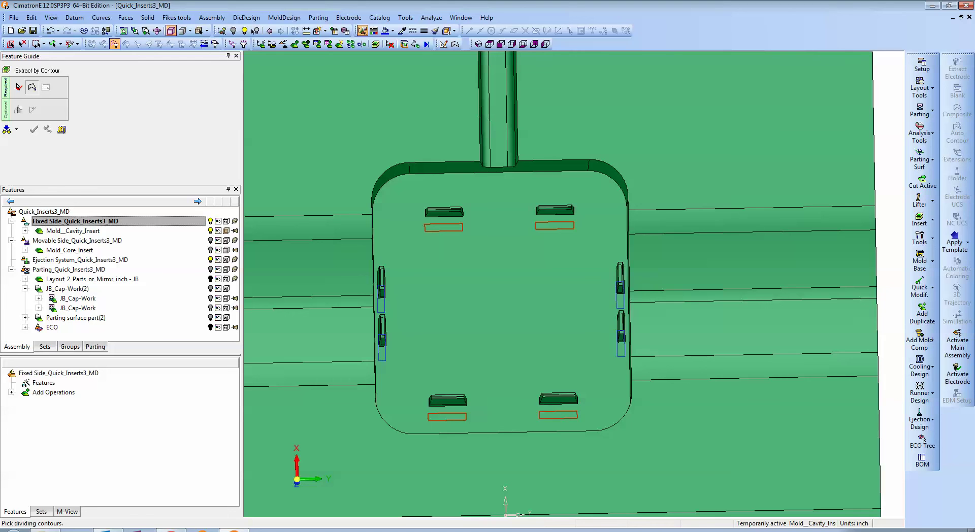
Step: Add the four bounding contours of the slots along the -Y and +Y side walls and accept the dividing contour selection
middle_drag(508, 325, 536, 294)
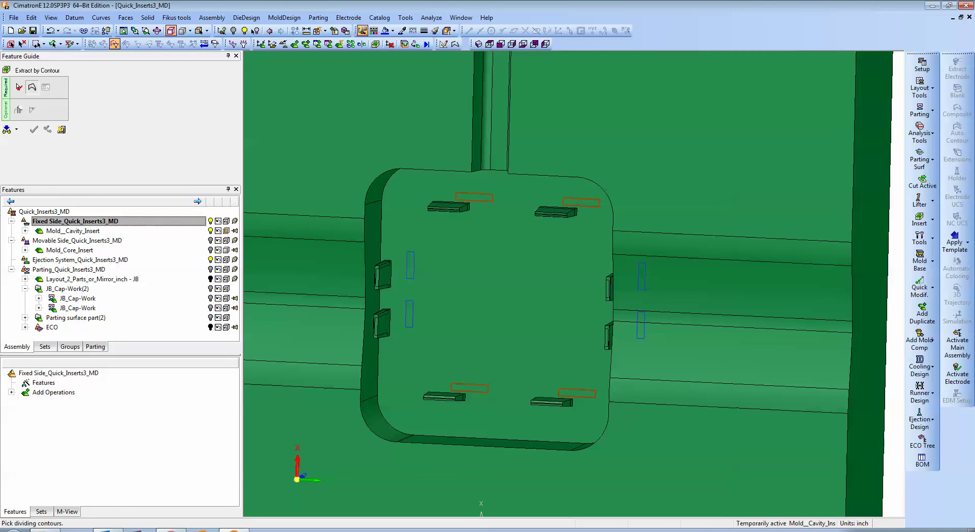
click(410, 265)
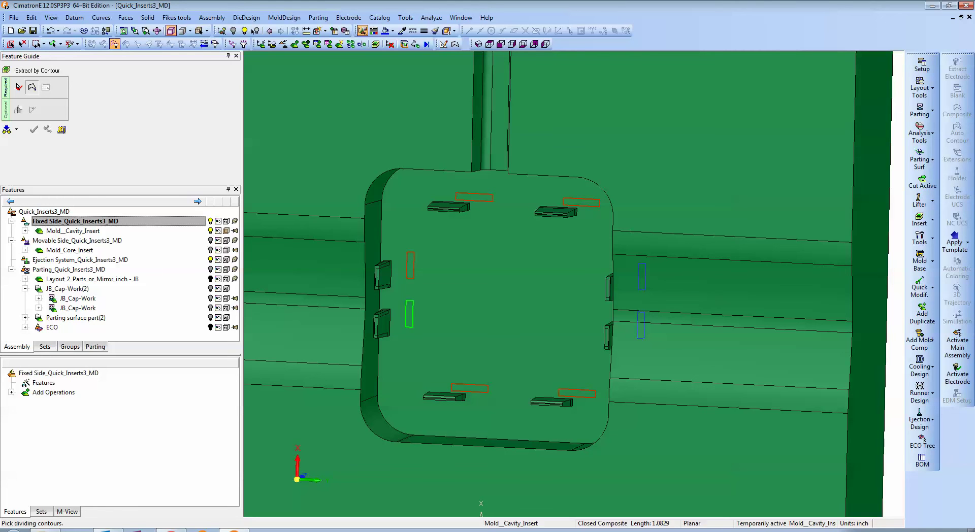
click(409, 313)
click(642, 276)
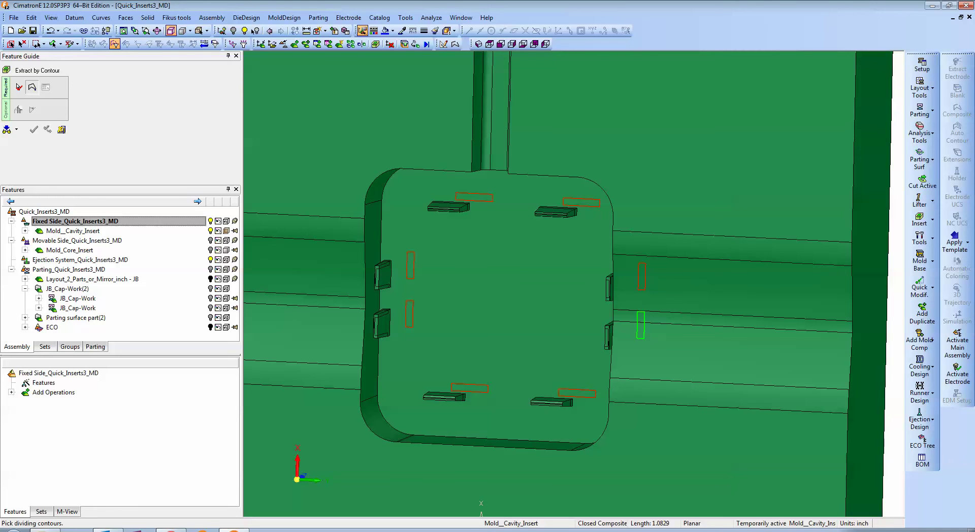
click(641, 325)
middle_click(641, 325)
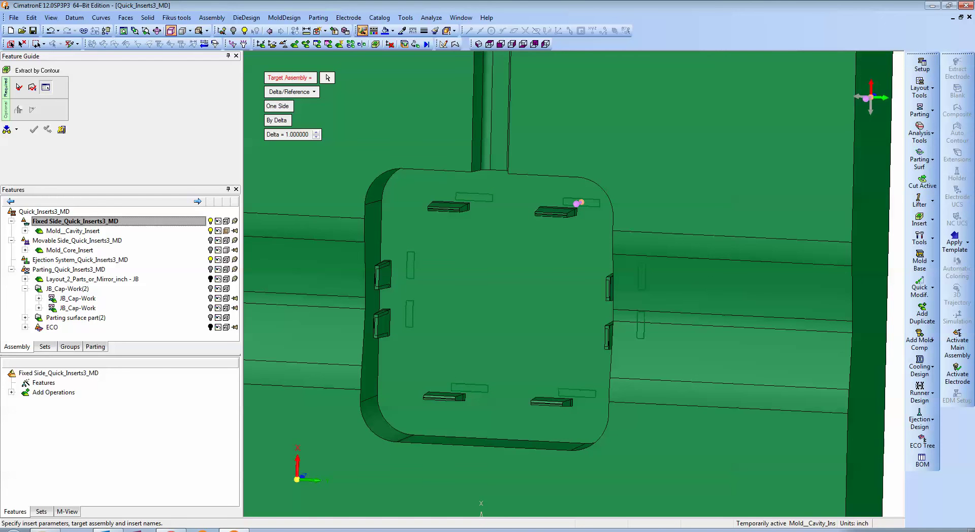
Step: Extract the inserts into target assembly Fixed Side_Quick_Inserts3_MD with the extent set to Through on one side
click(328, 77)
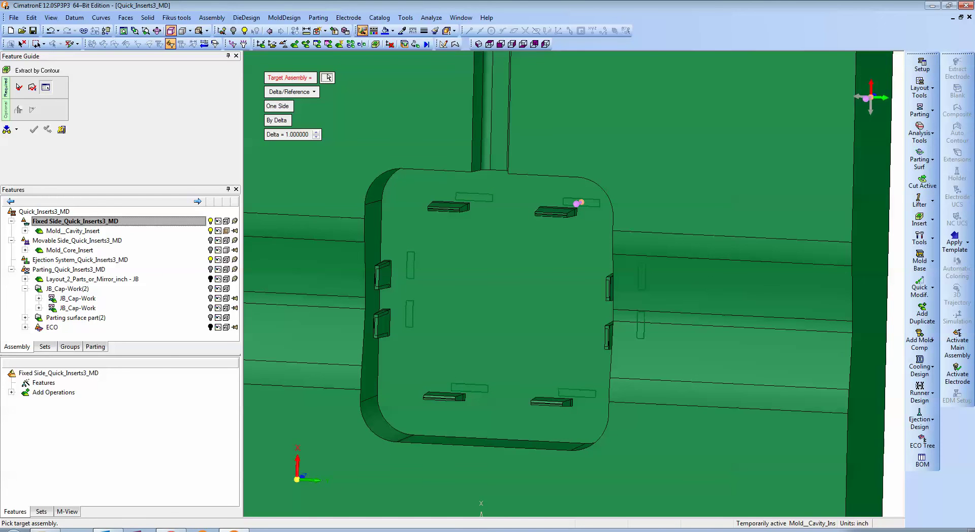
click(75, 221)
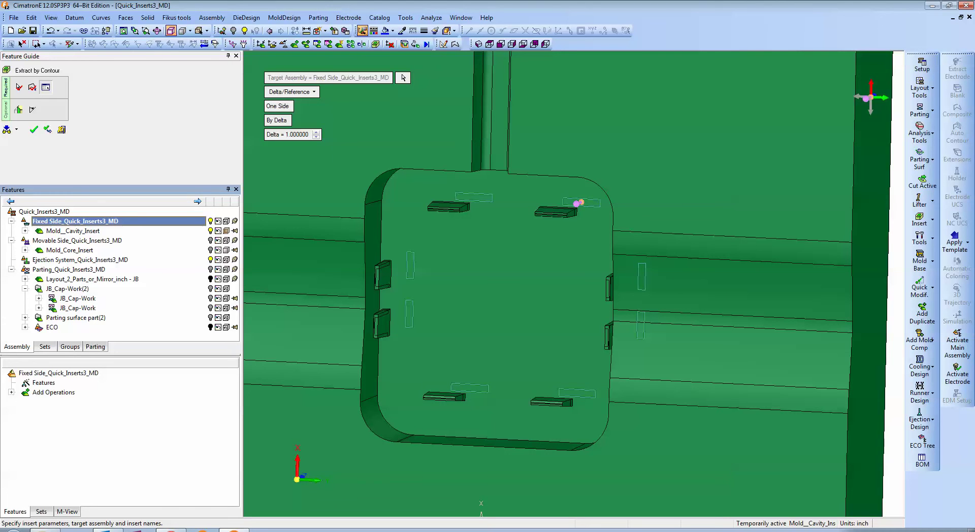
middle_drag(507, 243, 513, 305)
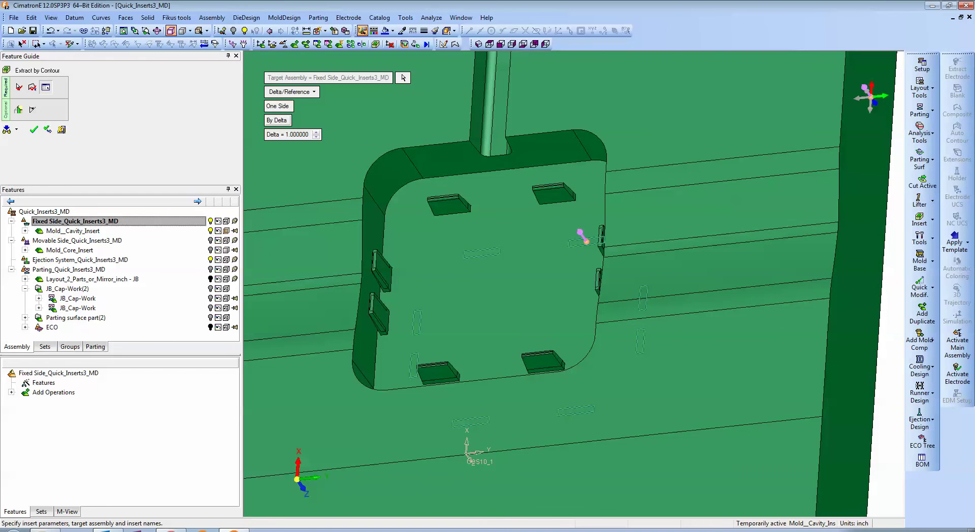
click(292, 92)
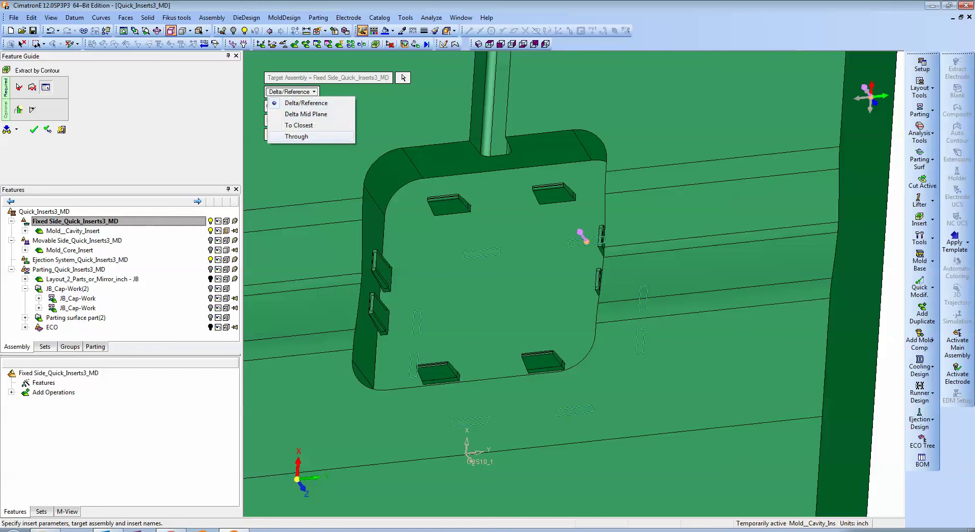
click(297, 136)
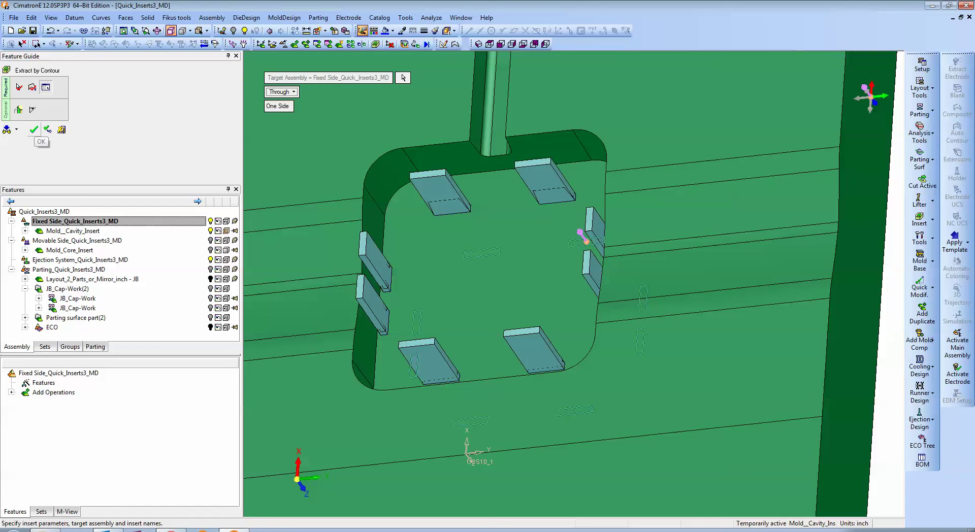
click(34, 130)
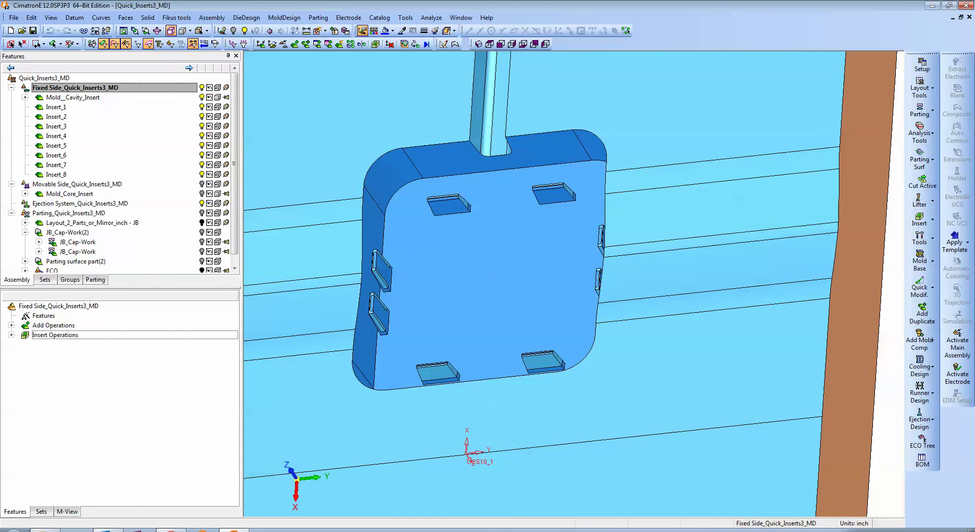
Step: Hide Mold__Cavity_Insert to isolate the extracted inserts in an isometric-like view
click(202, 97)
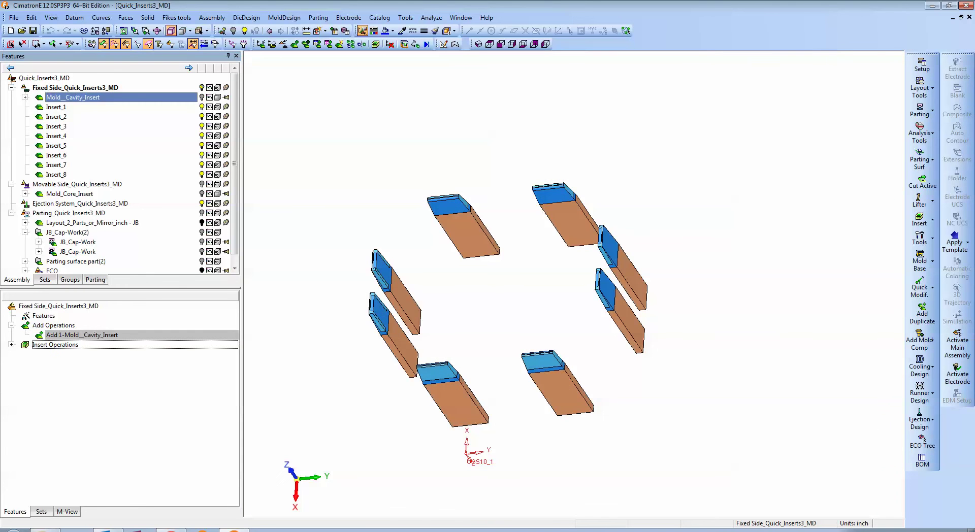
ctrl+drag(508, 274, 523, 292)
ctrl+middle_drag(553, 355, 542, 334)
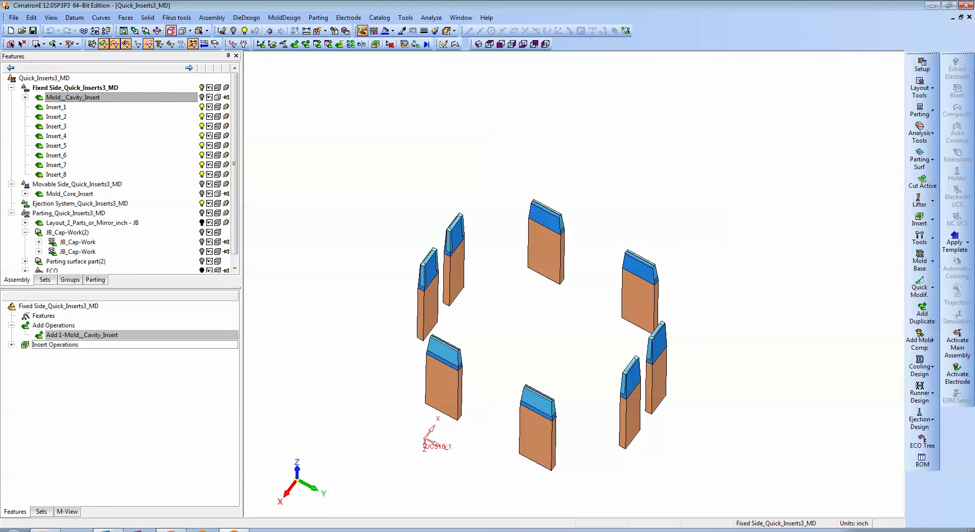
Step: Examine the extracted inserts by highlighting them one after another from Insert_1 to Insert_8 in the assembly tree
click(56, 107)
key(Down)
key(Down)
key(Down)
key(Down)
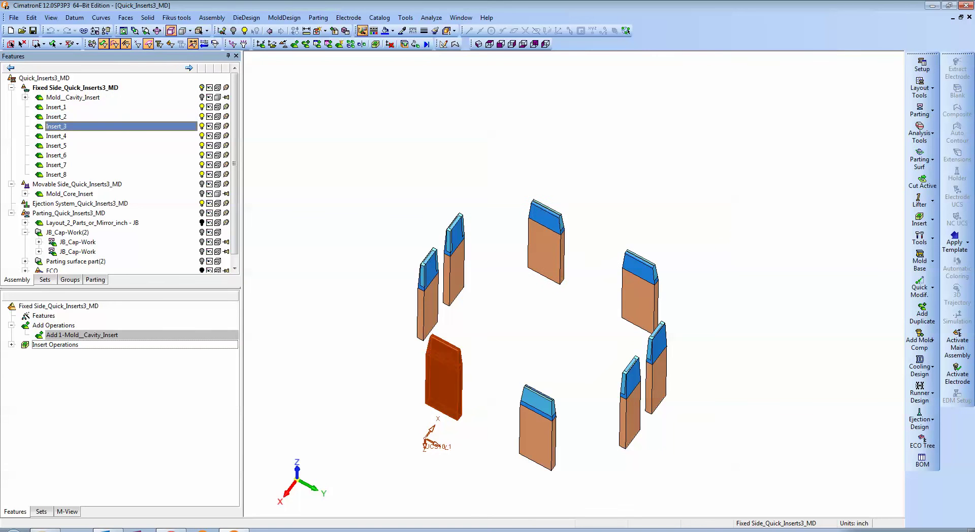
key(Down)
key(Down)
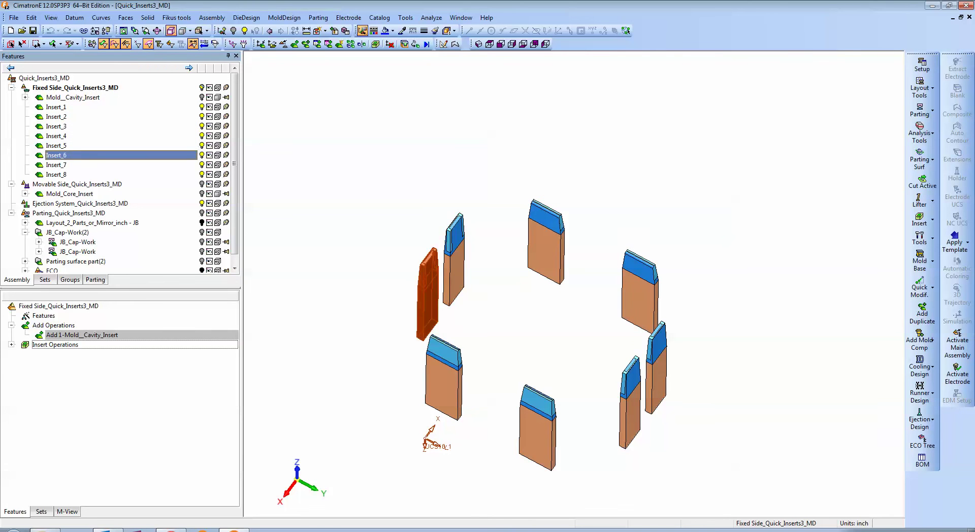
key(Down)
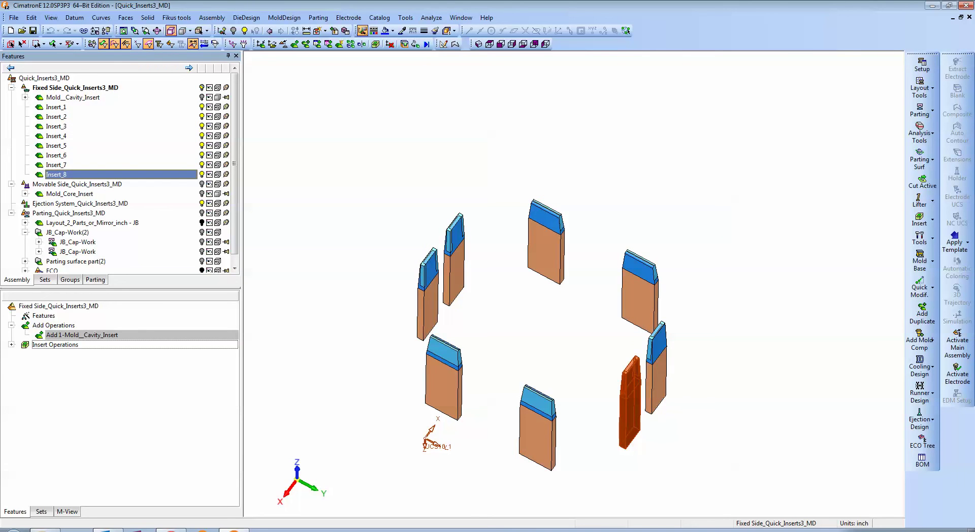
click(56, 107)
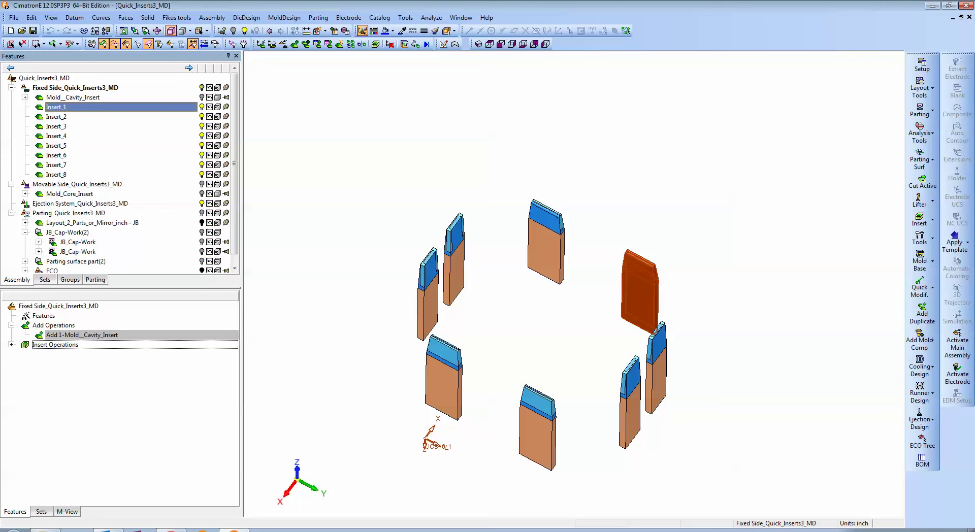
click(56, 117)
click(56, 127)
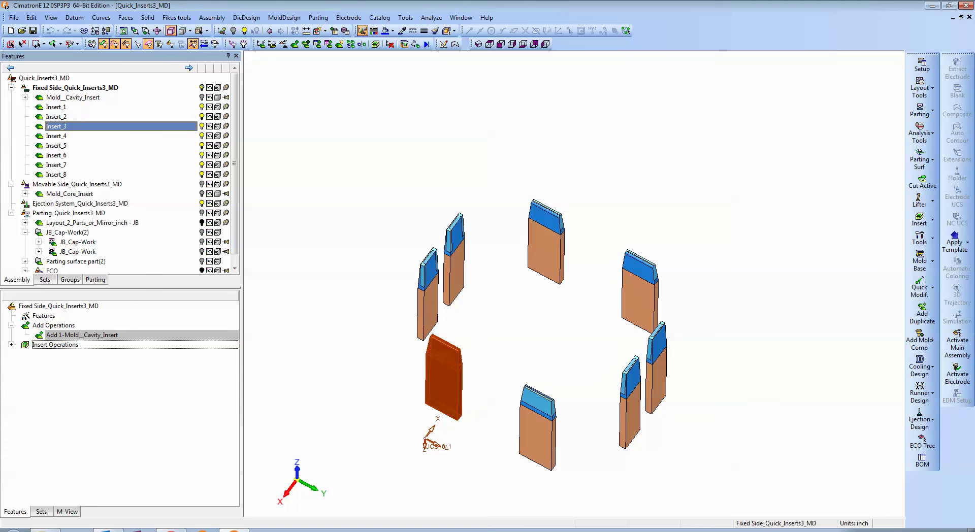
click(56, 136)
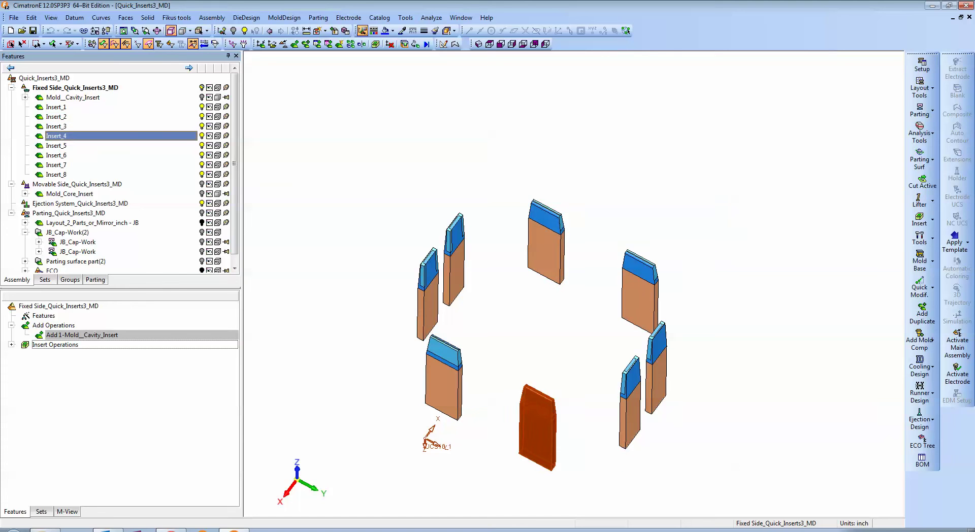
click(56, 155)
click(56, 165)
click(56, 175)
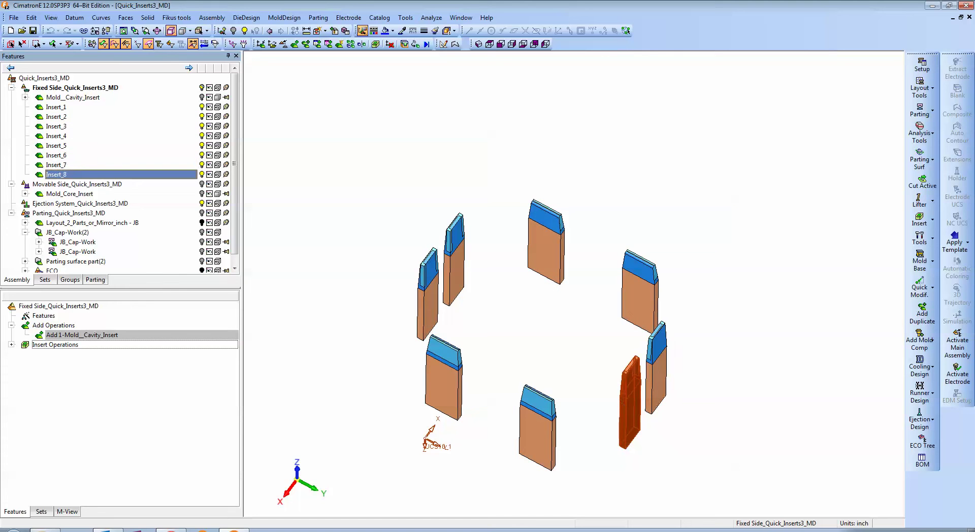
Step: Activate Insert_1 and start the Add Wedge command on it
click(56, 108)
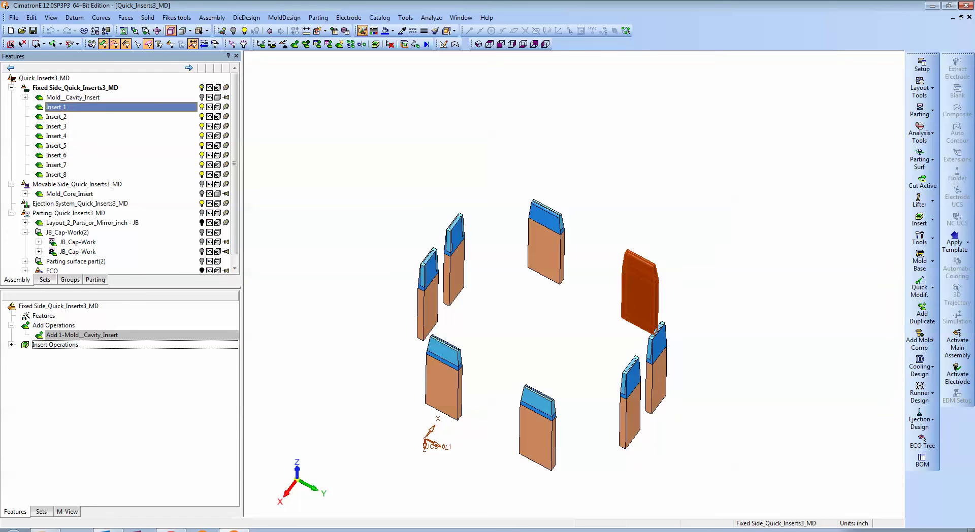
double_click(56, 107)
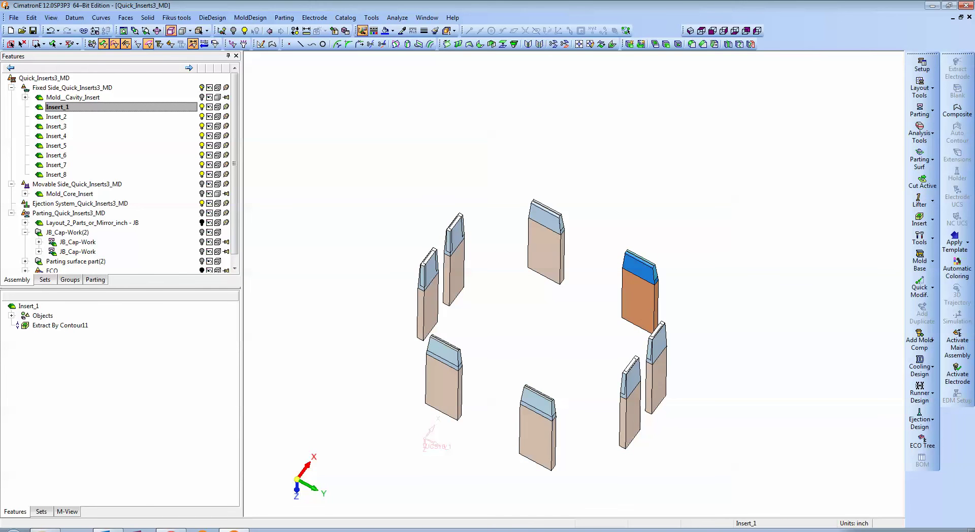
scroll(570, 306, up, 3)
ctrl+middle_drag(570, 306, 478, 291)
ctrl+drag(478, 291, 401, 213)
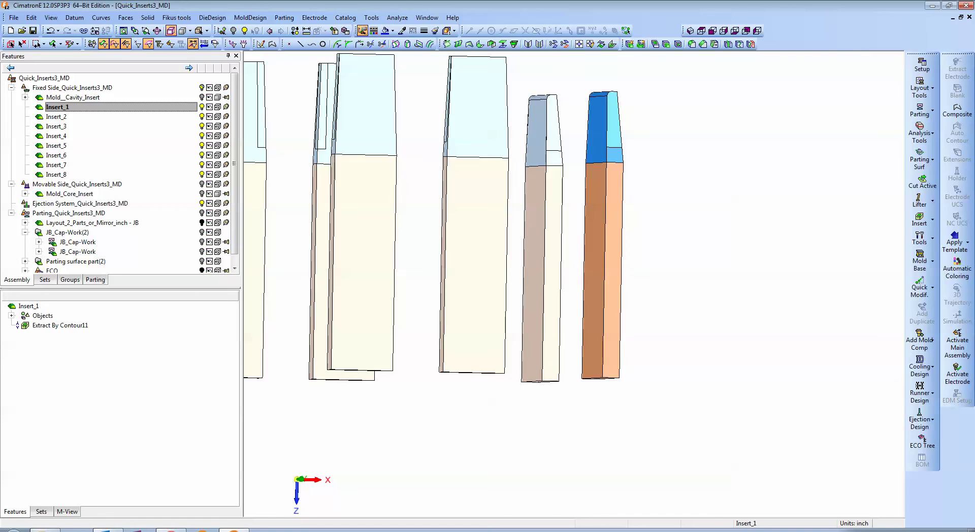
click(927, 220)
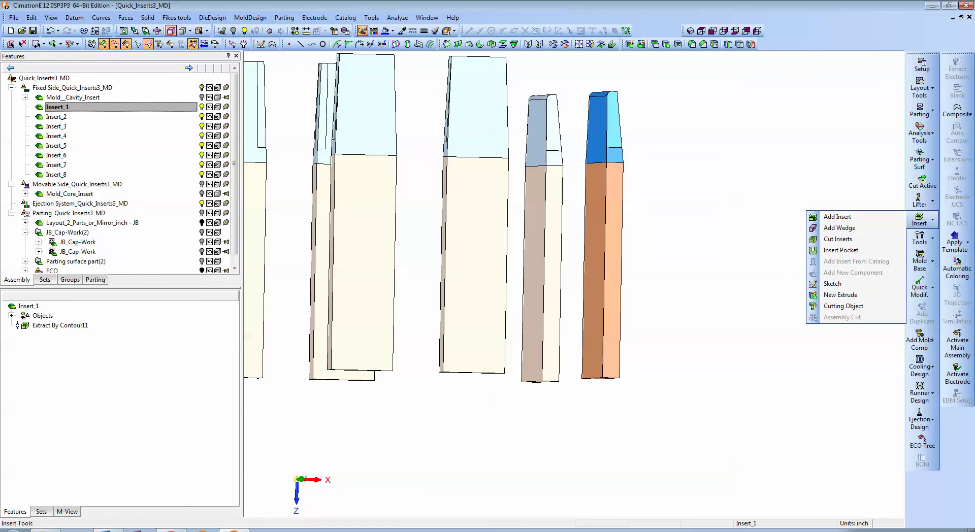
click(842, 228)
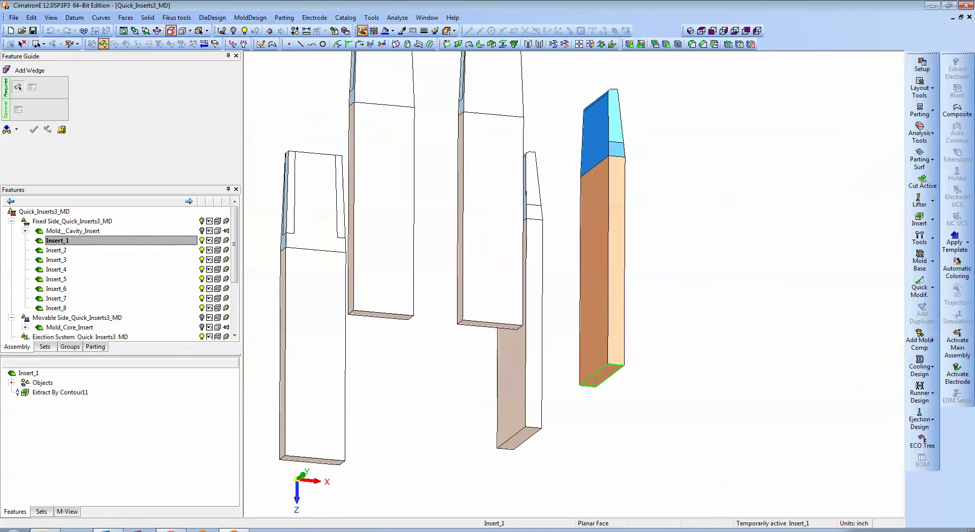
Step: Set the global wedge shape on Insert_1's bottom face to Box
ctrl+drag(437, 218, 437, 264)
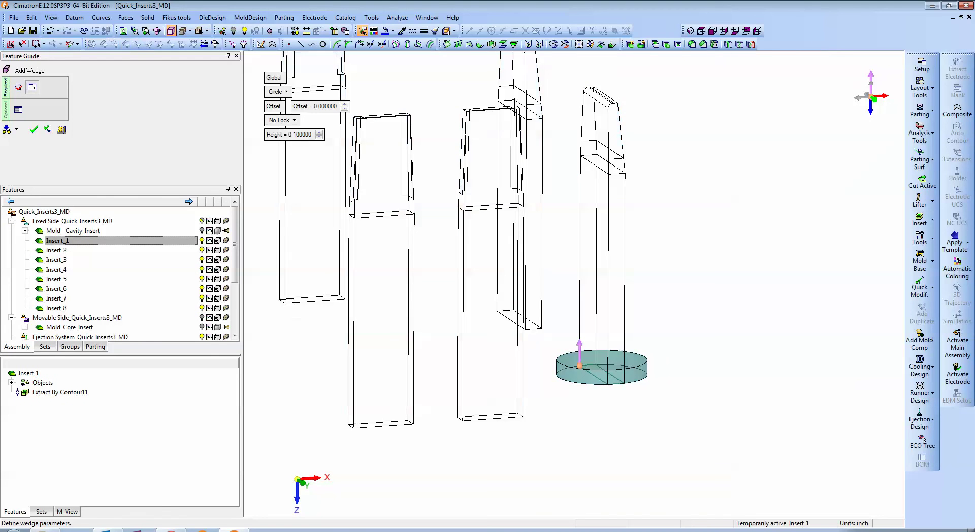
click(277, 91)
click(279, 98)
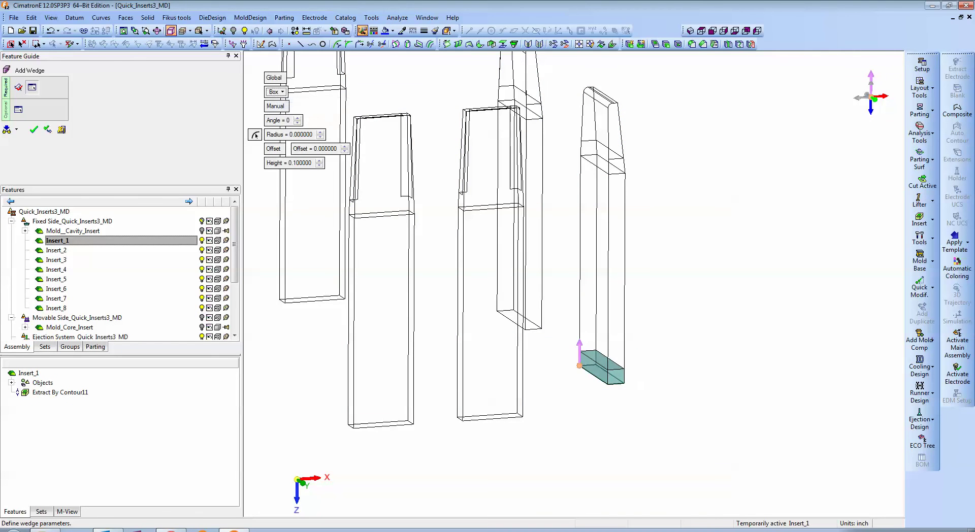
click(277, 92)
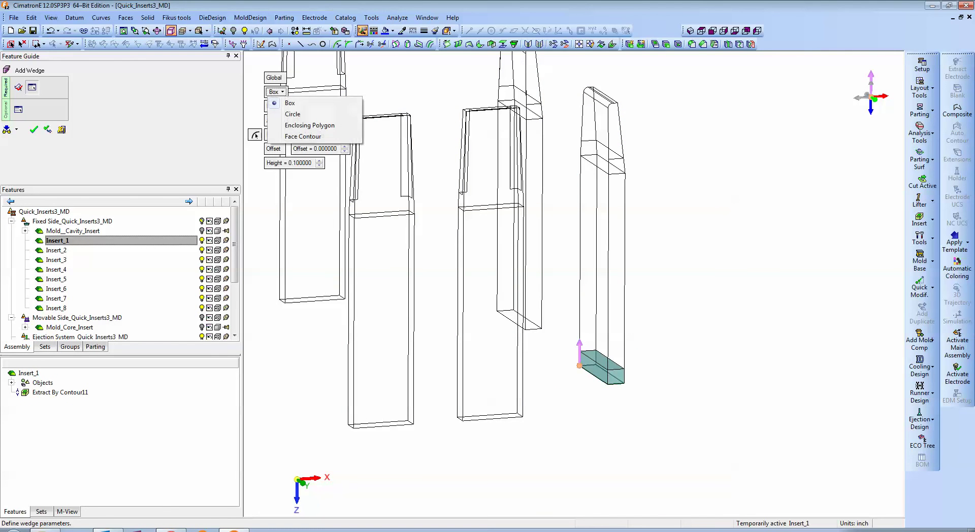
click(282, 104)
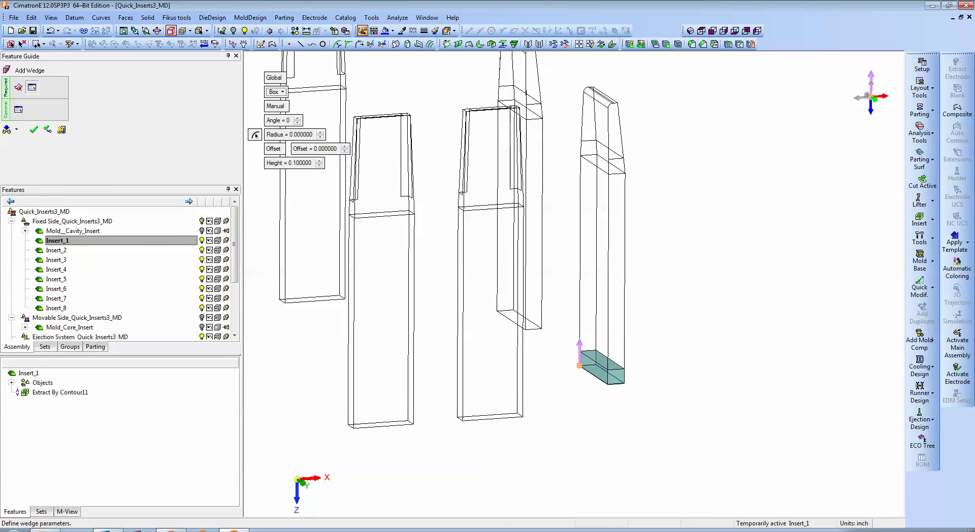
Step: Switch the wedge to Local and pick the long edge of Insert_1's bottom face as the side to extend
click(274, 78)
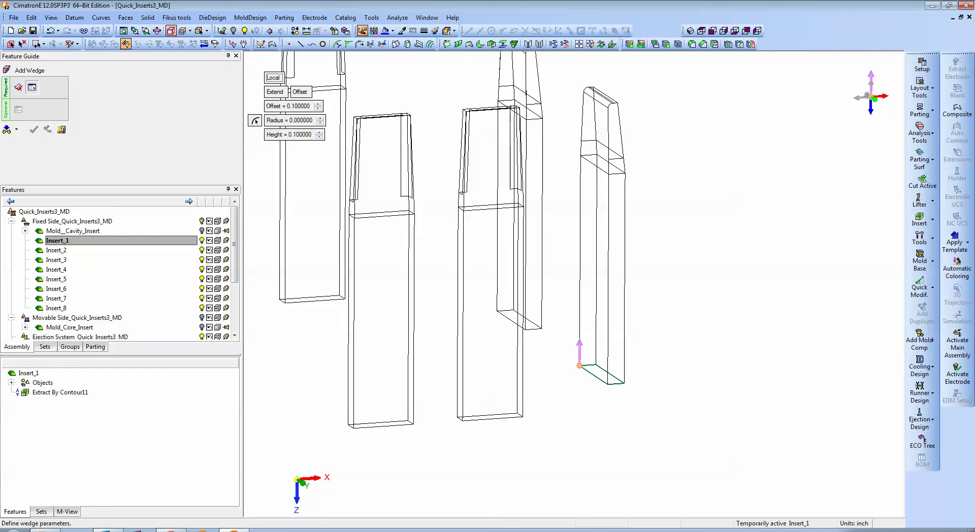
click(593, 375)
ctrl+drag(594, 374, 573, 365)
ctrl+right_drag(573, 365, 574, 325)
ctrl+middle_drag(574, 325, 542, 248)
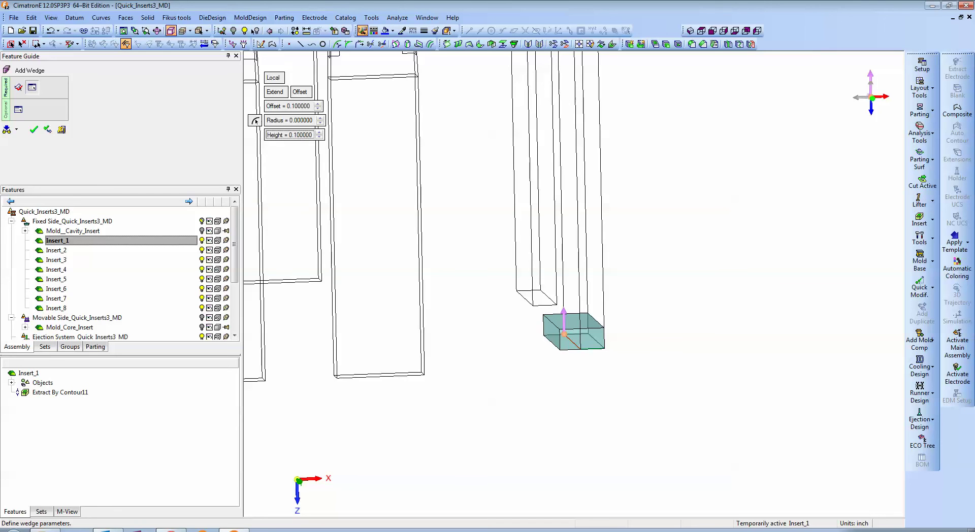
Step: Set the local wedge's height to 0.2 and its offset to 0.125
click(290, 135)
text(0.2)
key(Return)
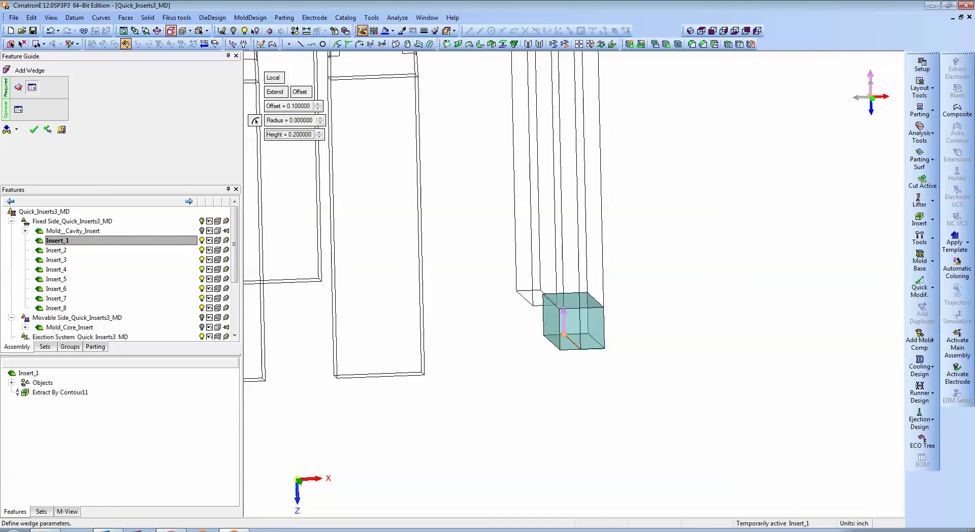
key(Tab)
key(Return)
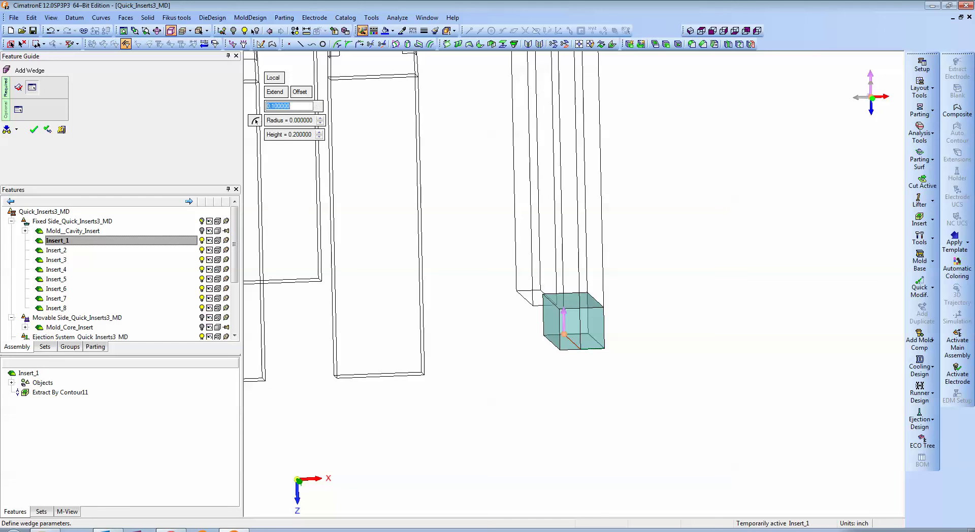
key(BackSpace)
key(Return)
key(Tab)
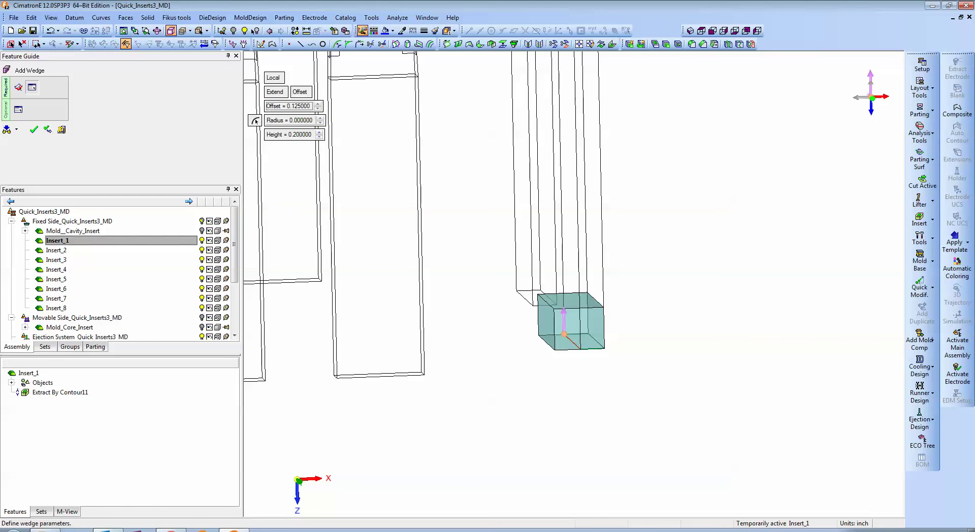
Step: Round the wedge's outer corners with a radius of 0.062
middle_click(339, 135)
click(339, 134)
ctrl+drag(339, 134, 373, 168)
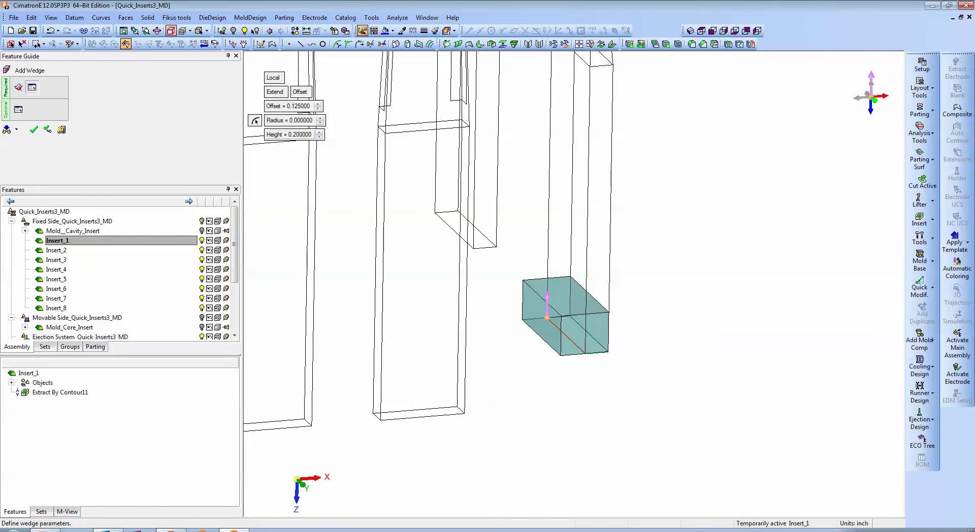
click(290, 120)
text(.062)
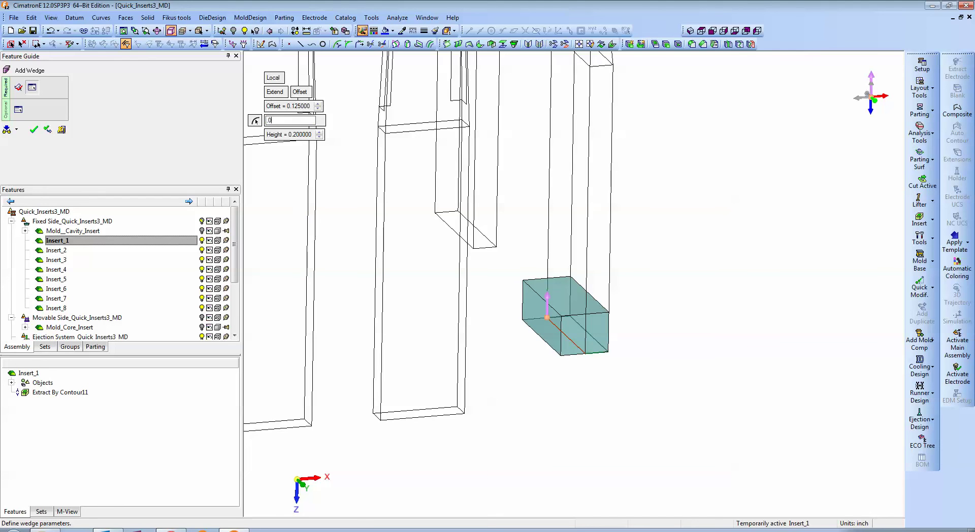
key(Return)
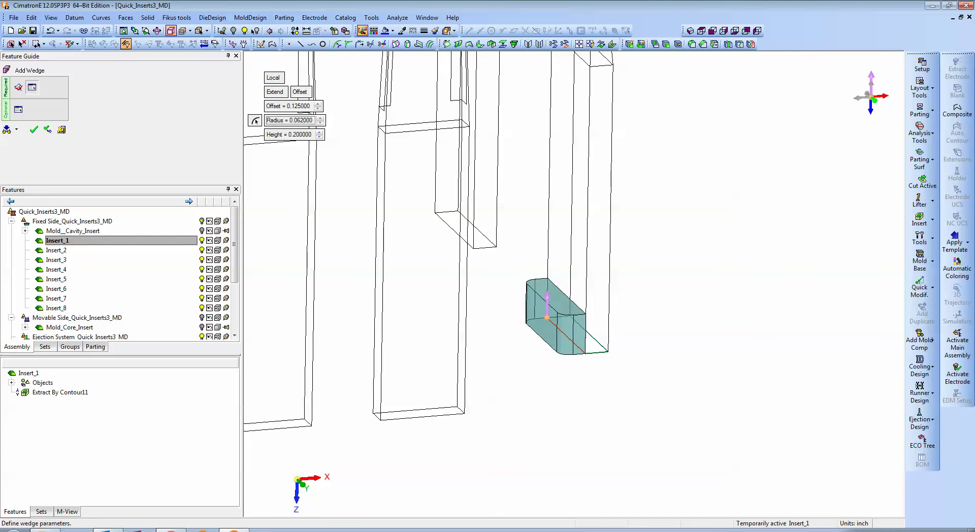
Step: Add a cutting object to the wedge with a bottom clearance of 0.001 and complete the Add Wedge feature
mouse_move(385, 203)
ctrl+mouse_down()
mouse_move(388, 262)
mouse_move(389, 218)
mouse_move(401, 205)
ctrl+mouse_up()
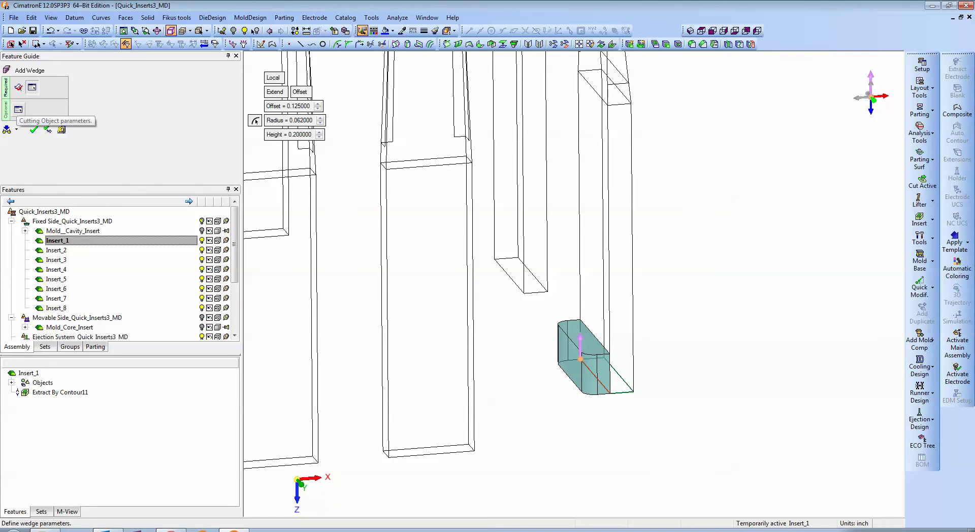
click(18, 109)
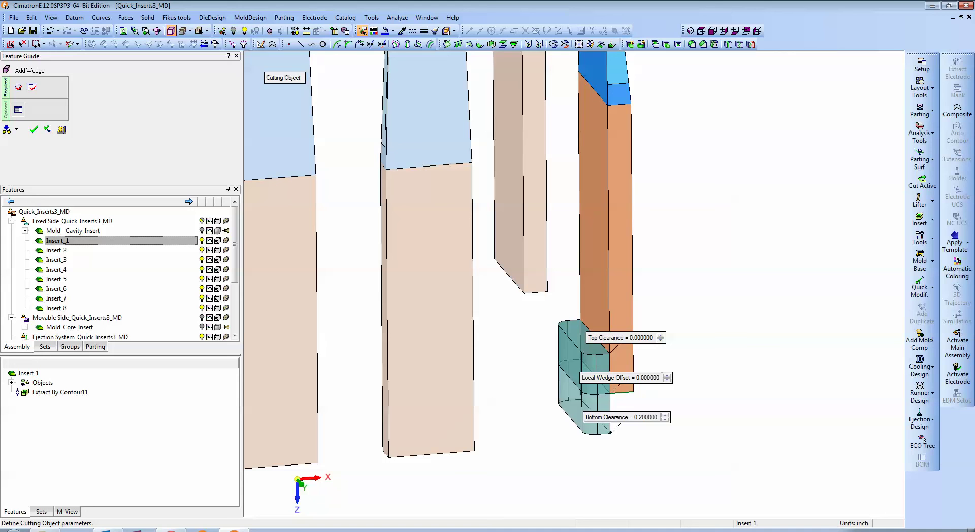
click(622, 417)
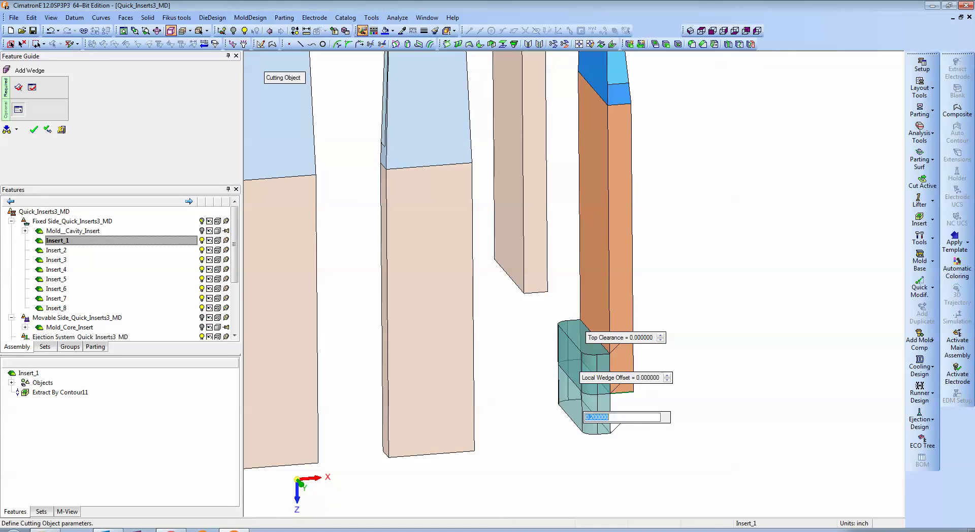
key(BackSpace)
text(.001)
key(Return)
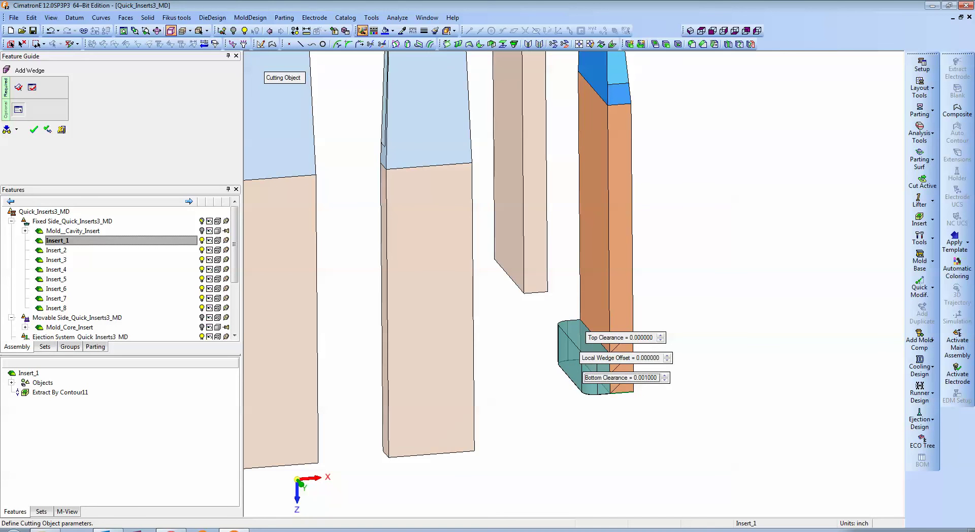
mouse_move(661, 338)
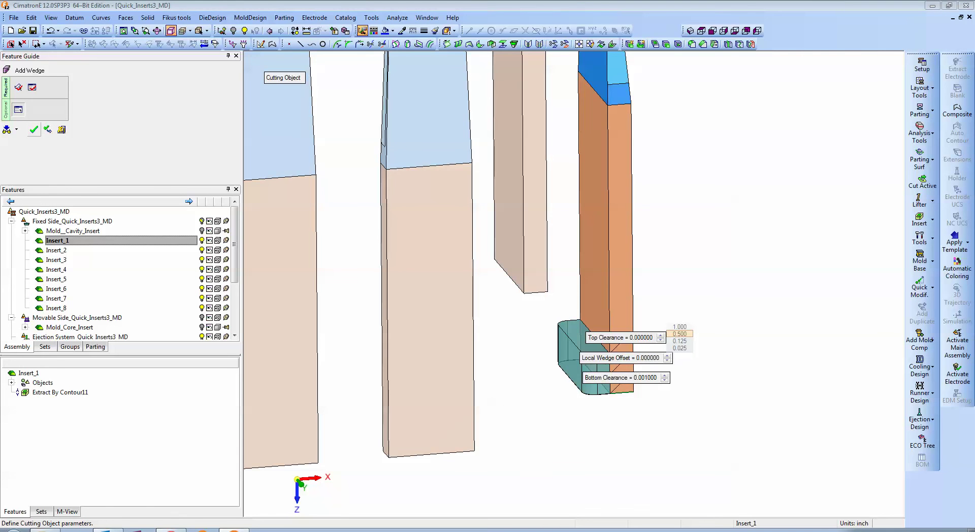
click(34, 130)
click(34, 129)
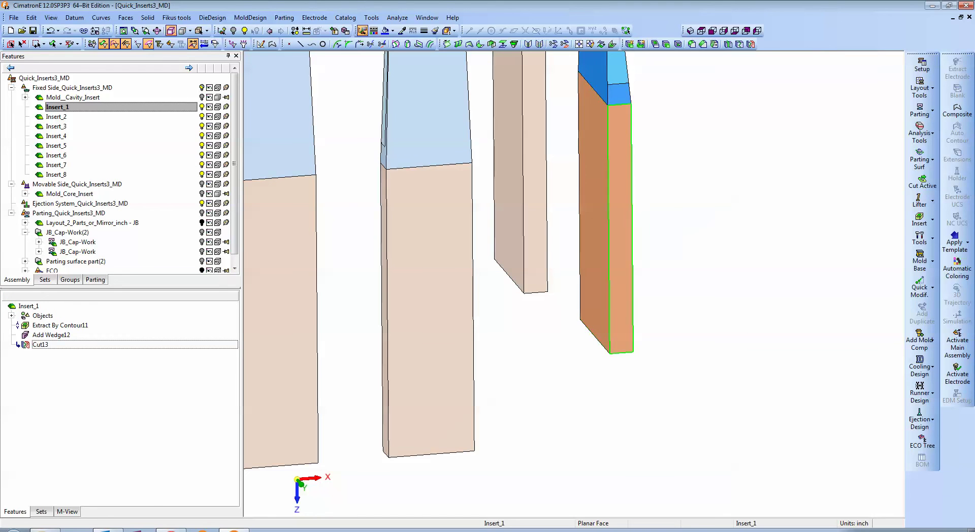
Step: Delete the Cut13 feature from Insert_1
click(41, 345)
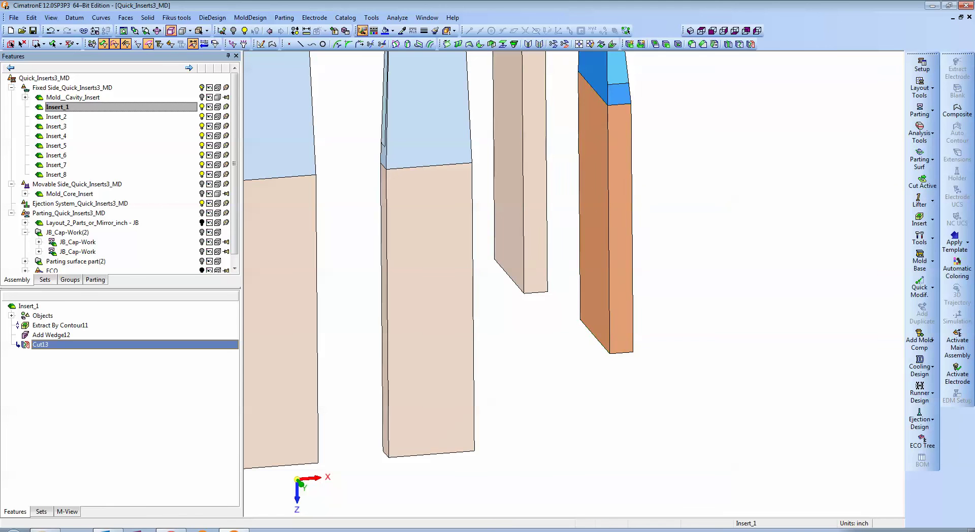
right_click(42, 345)
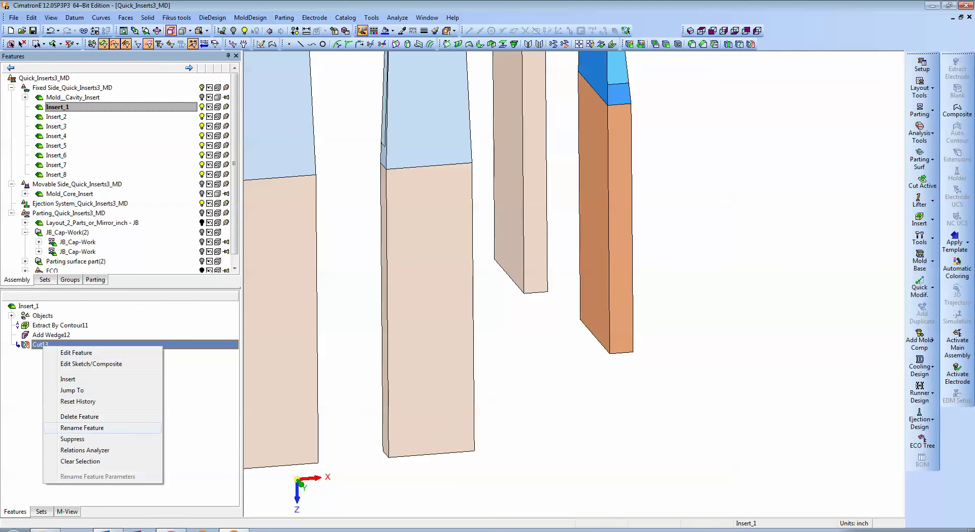
click(79, 416)
click(459, 289)
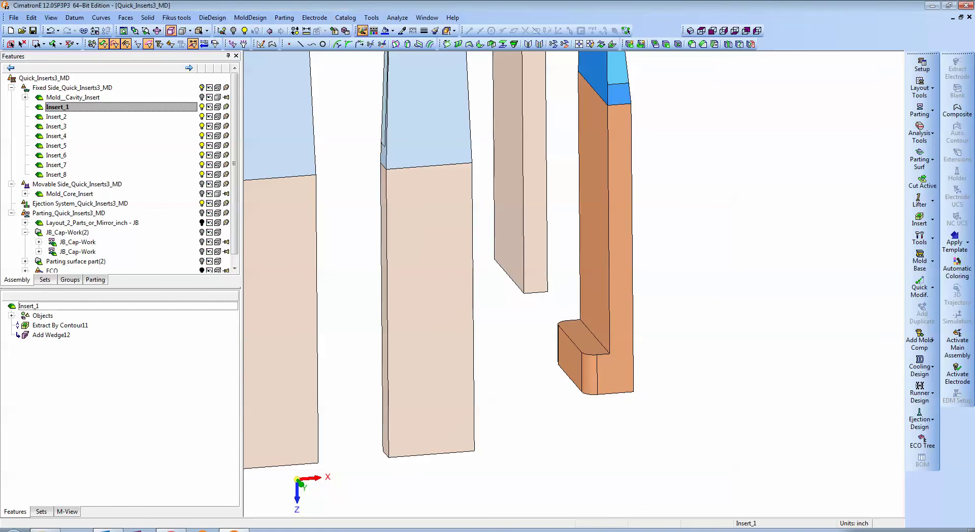
Step: Show Mold_Cavity_Insert and examine the base of Insert_1's heel from the underside of the cavity block
ctrl+right_drag(584, 338, 584, 408)
ctrl+middle_drag(584, 409, 640, 433)
ctrl+drag(609, 355, 632, 373)
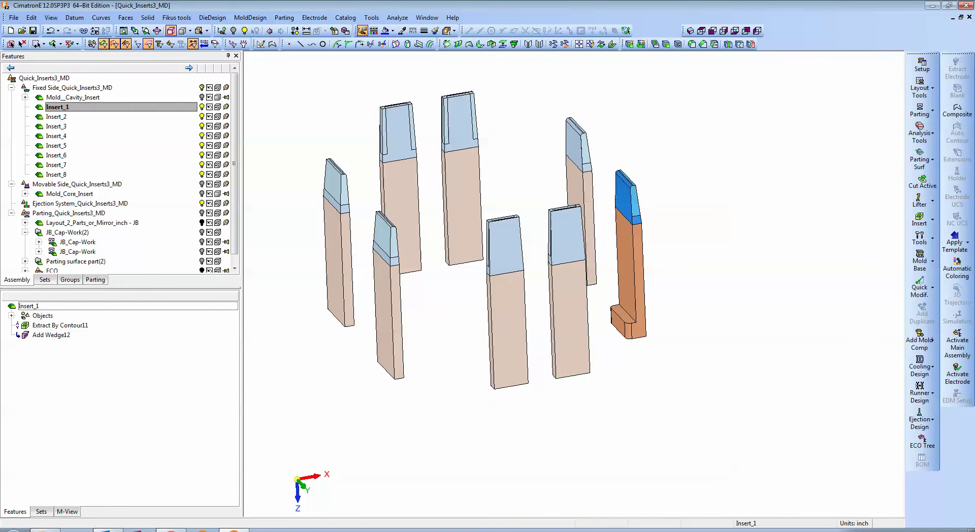
click(72, 98)
click(202, 97)
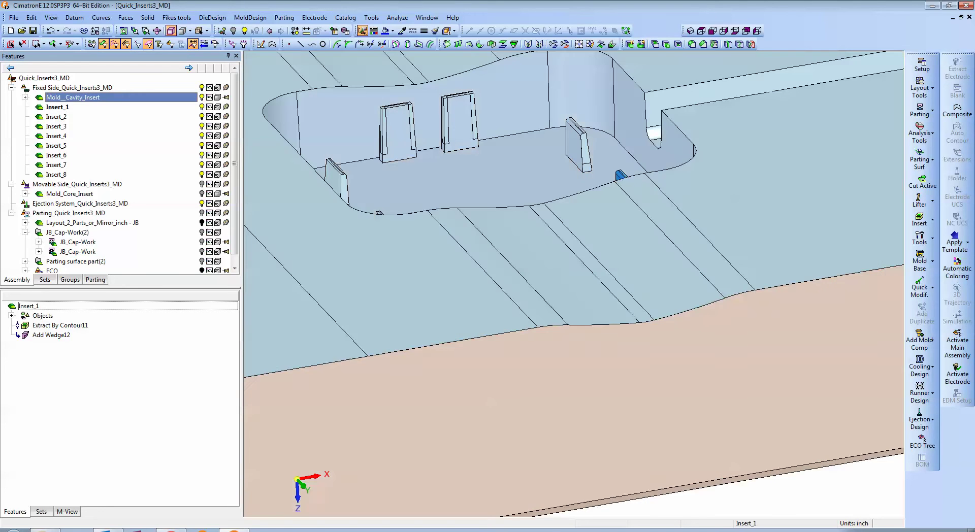
ctrl+drag(558, 482, 551, 381)
ctrl+middle_drag(551, 381, 463, 183)
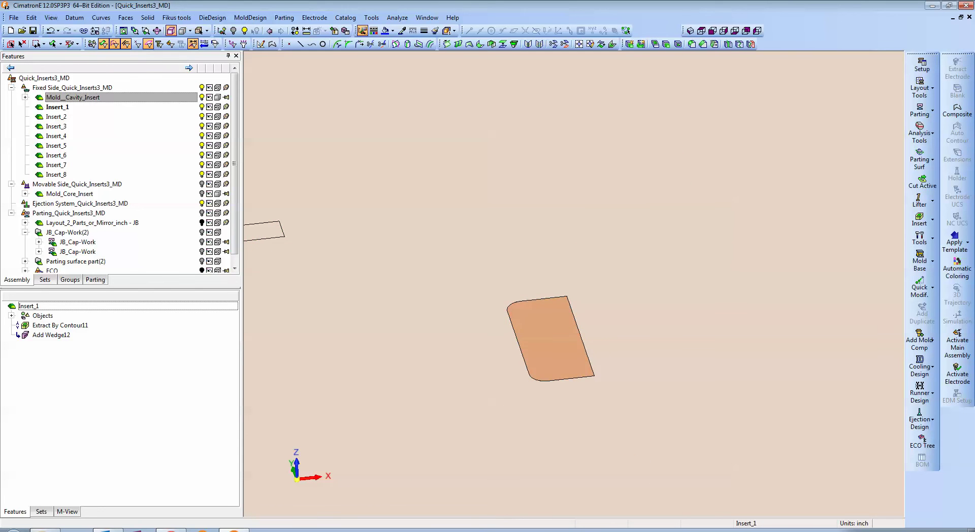
Step: Activate the Fixed Side assembly and hide Insert_1 to examine its heel pocket in the cavity insert
double_click(75, 87)
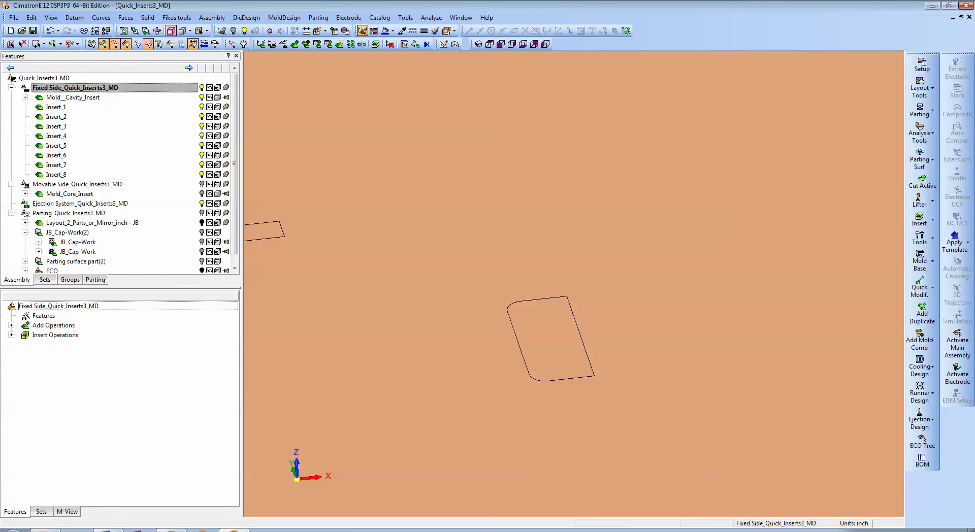
click(202, 107)
ctrl+drag(431, 203, 437, 285)
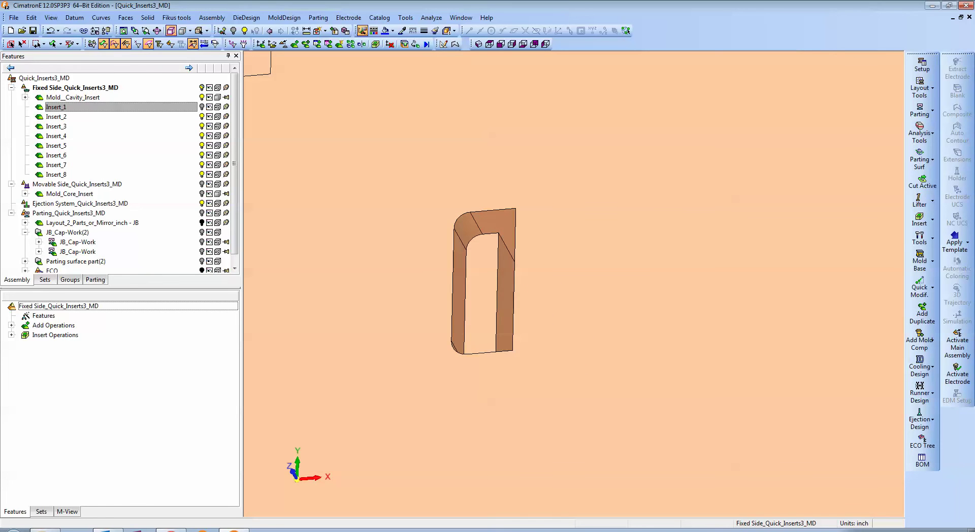
Step: Show Insert_1 again and hide Mold_Cavity_Insert
click(202, 107)
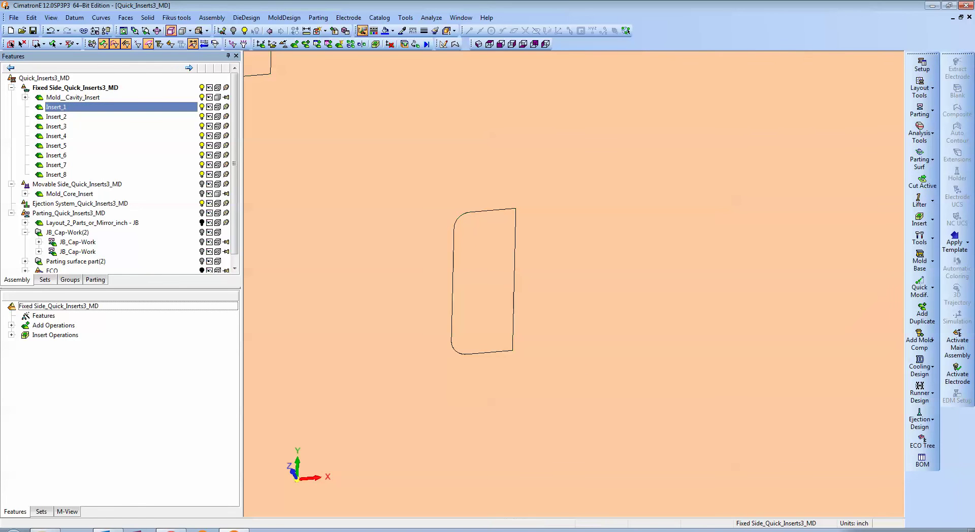
click(202, 97)
ctrl+drag(488, 223, 500, 343)
ctrl+middle_drag(452, 177, 462, 249)
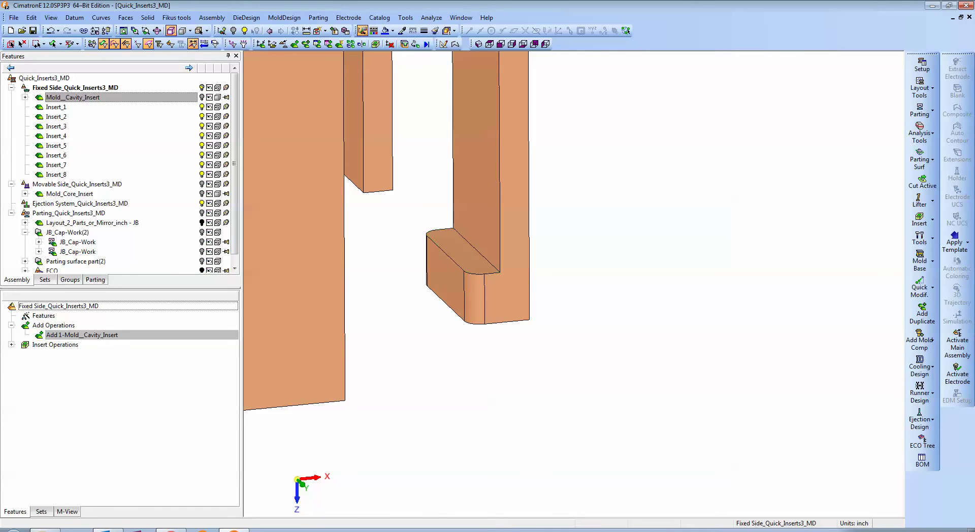
Step: Activate Insert_1 and swap its visible and hidden entities to display the heel's cutting object
double_click(57, 107)
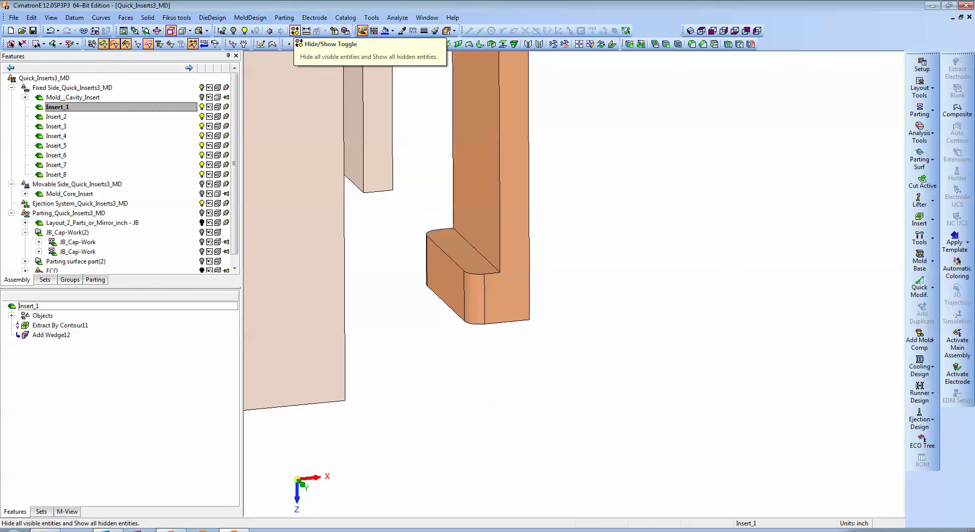
click(295, 31)
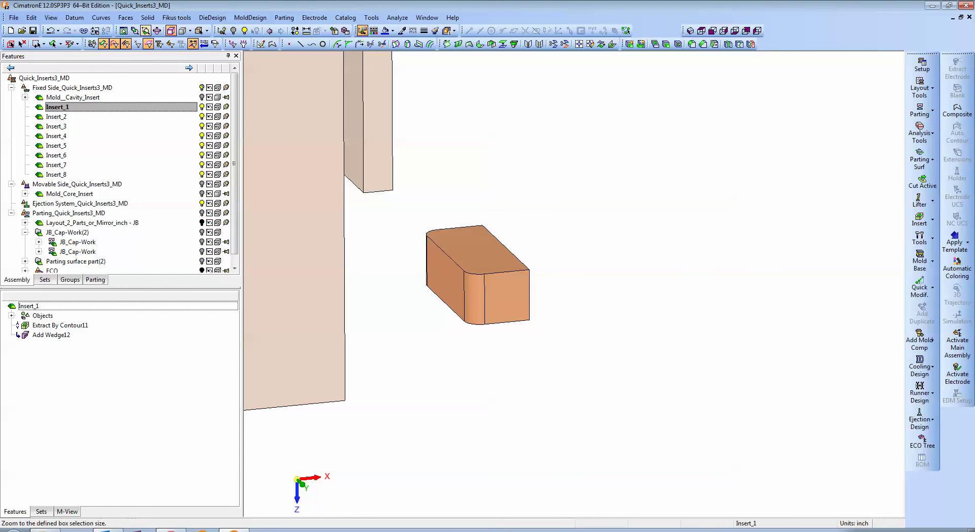
Step: Start Extend Object on Insert_1's cutting object and pick its long side face with both adjoining rounded corner faces
click(147, 18)
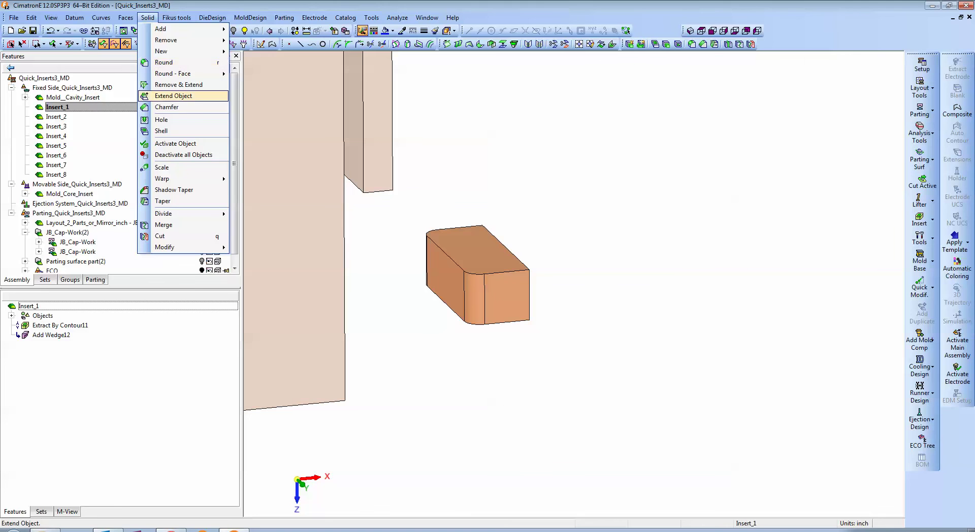
click(173, 95)
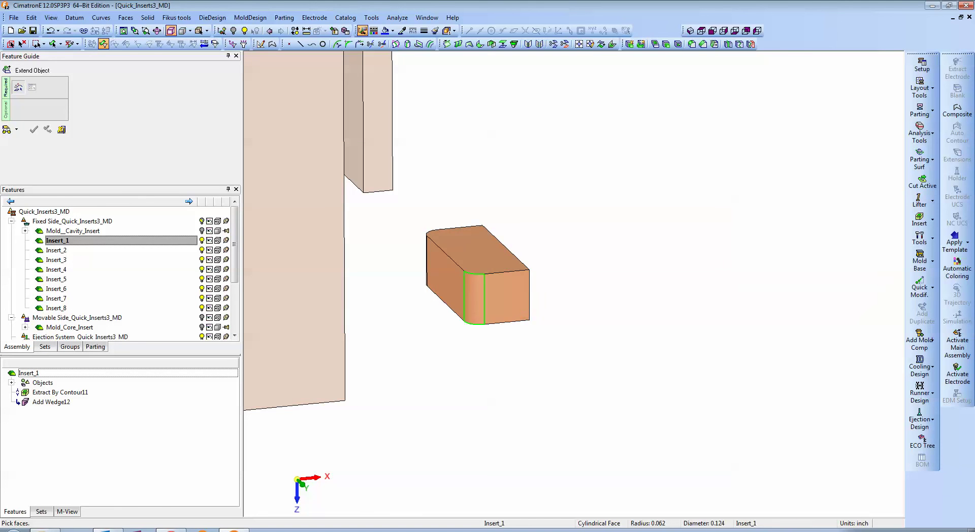
click(474, 299)
click(447, 279)
middle_drag(472, 249, 456, 366)
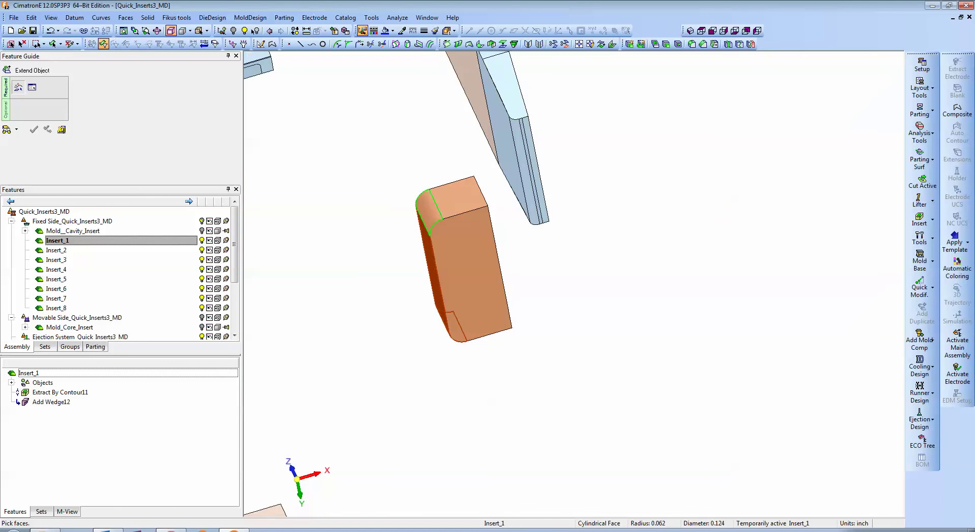
click(430, 211)
middle_click(430, 211)
middle_drag(431, 210, 432, 152)
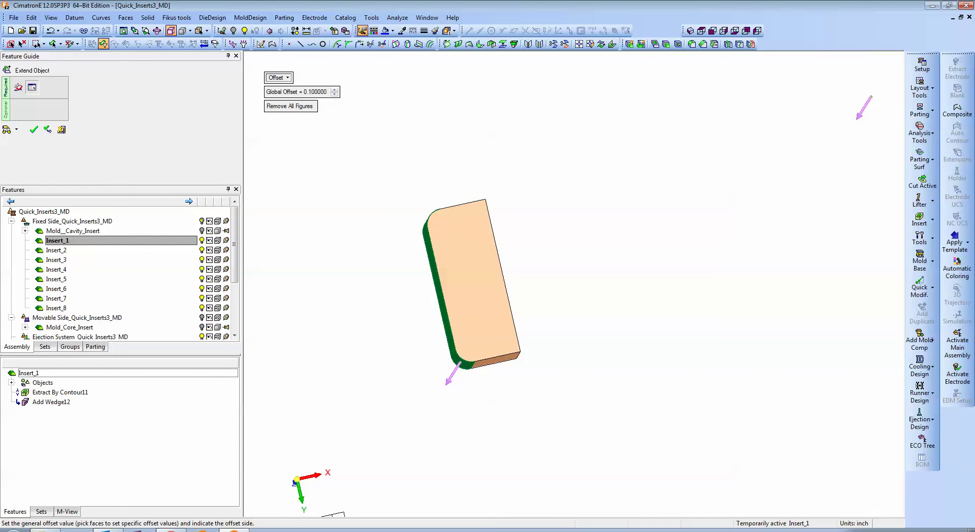
Step: Extend the picked faces with Move Linear along an outward-pointing vector by a delta of 0.03
click(278, 77)
click(284, 87)
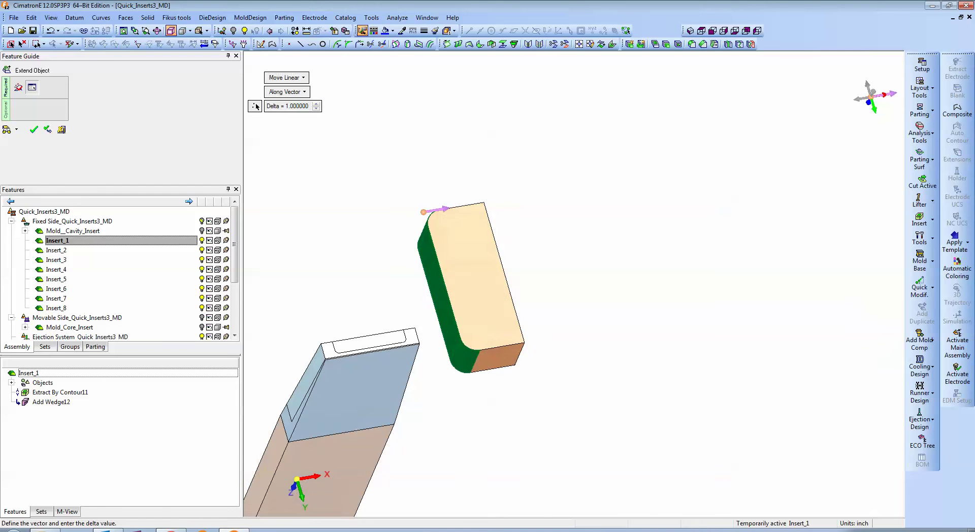
click(439, 210)
click(289, 106)
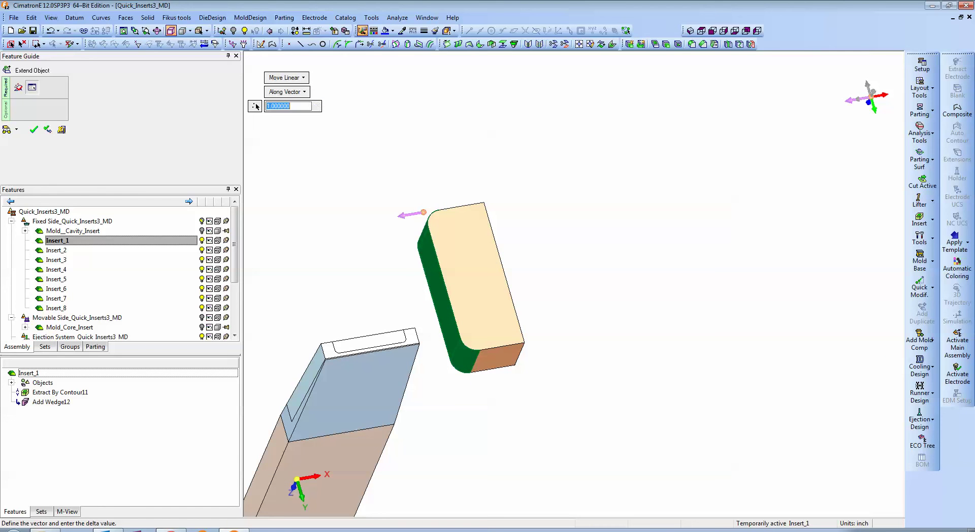
text(.03)
key(Return)
click(352, 181)
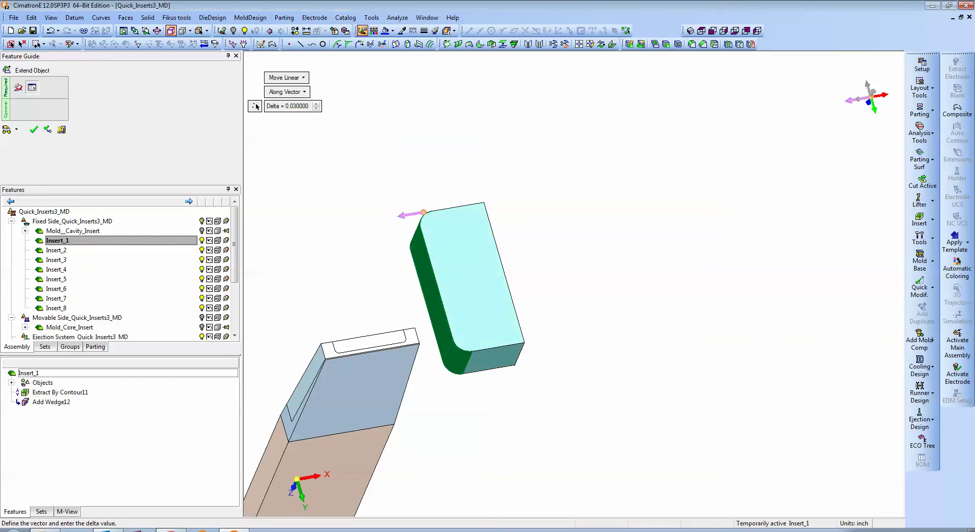
click(34, 130)
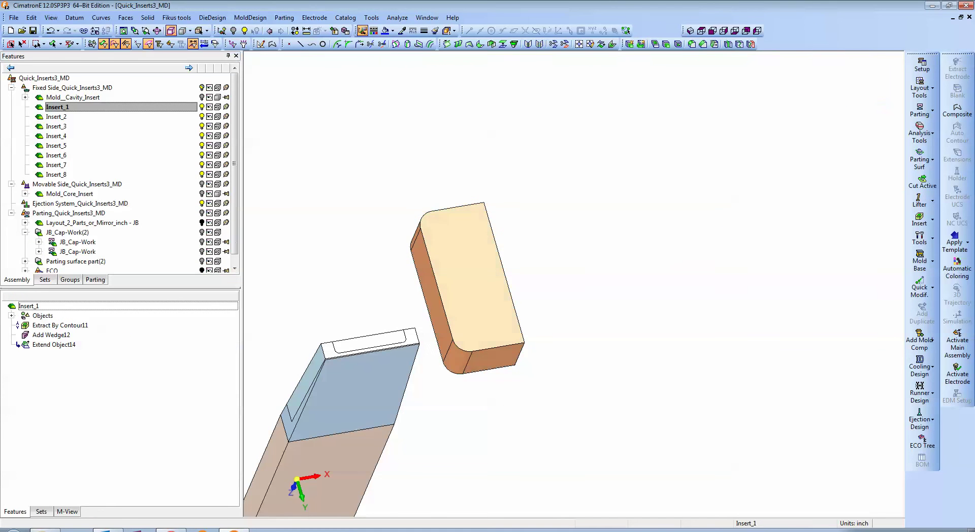
Step: Show Mold_Cavity_Insert and cut it with Insert_1's extended cutting object
ctrl+middle_drag(497, 277, 573, 284)
scroll(574, 284, down, 2)
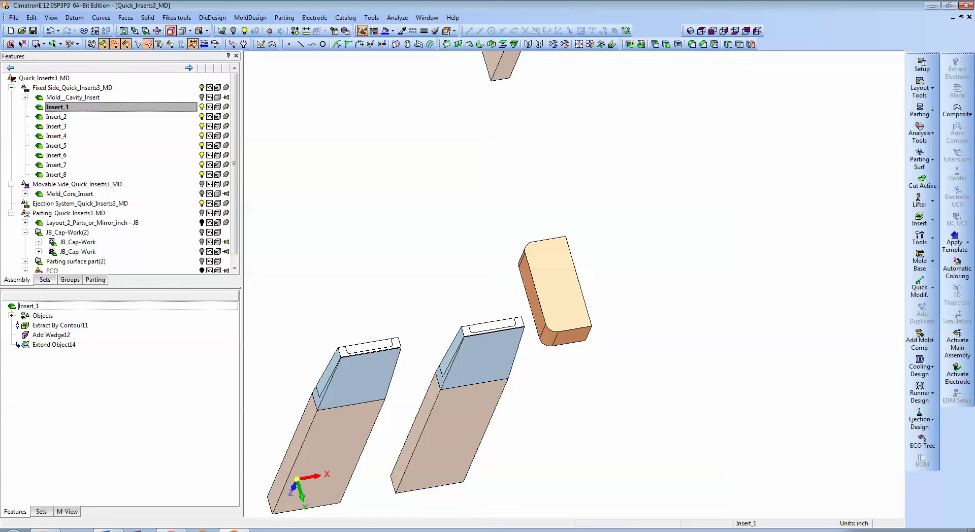
click(202, 97)
scroll(574, 284, down, 5)
ctrl+drag(574, 355, 574, 204)
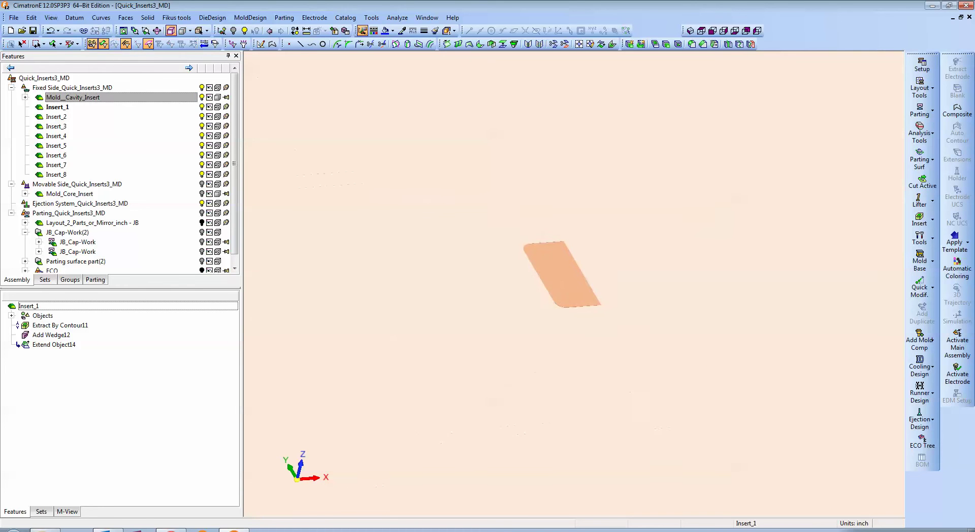
click(750, 44)
click(624, 228)
middle_click(573, 284)
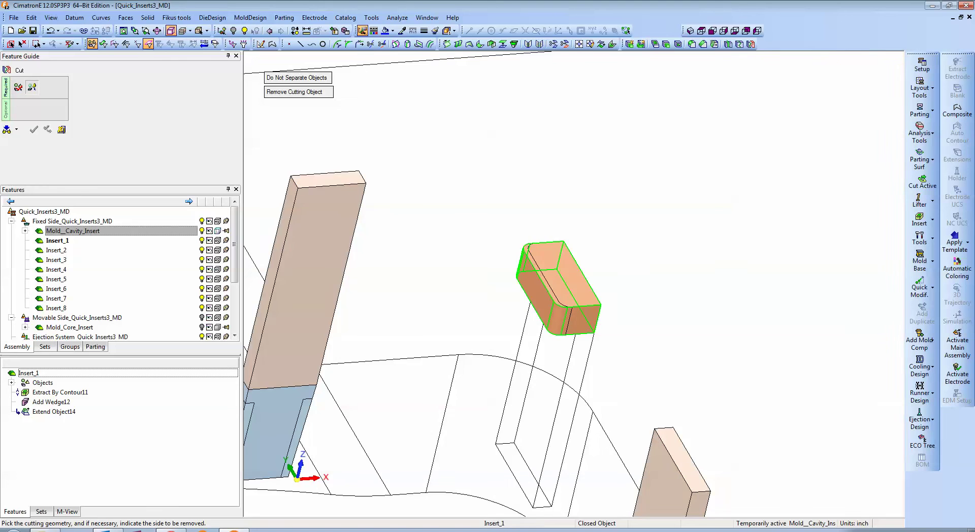
click(563, 284)
middle_click(584, 197)
middle_click(583, 197)
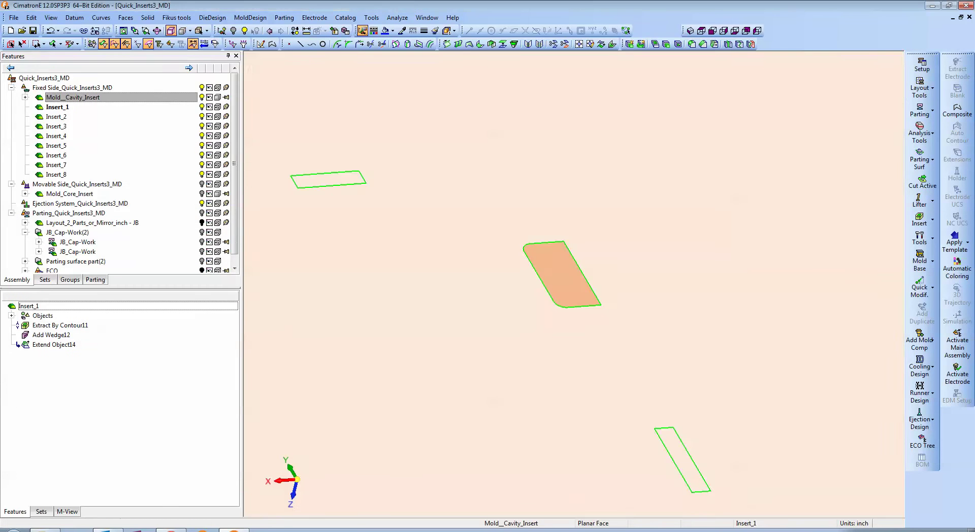
Step: Hide Mold_Cavity_Insert, display Insert_1's body beside its cutting object, and activate the Fixed Side assembly
scroll(583, 198, down, 3)
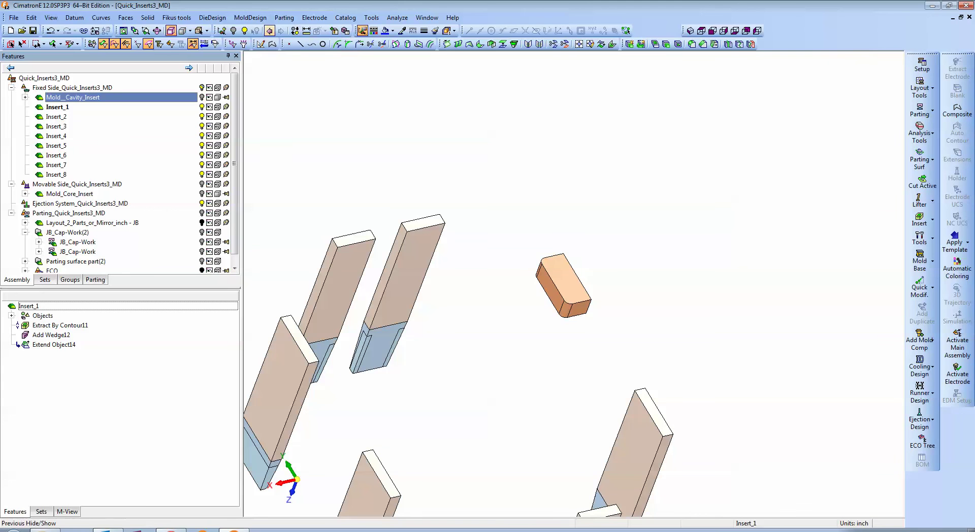
click(295, 30)
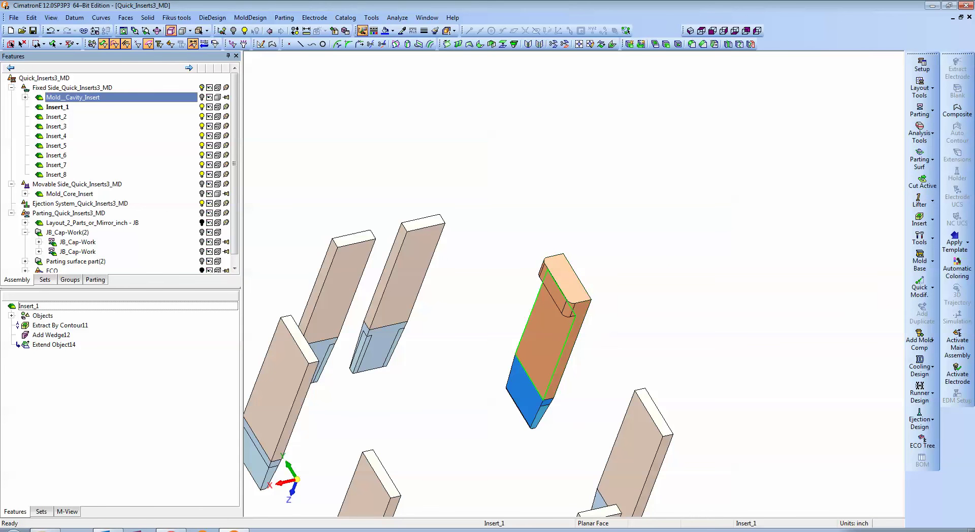
ctrl+right_drag(549, 330, 551, 279)
ctrl+drag(551, 279, 556, 355)
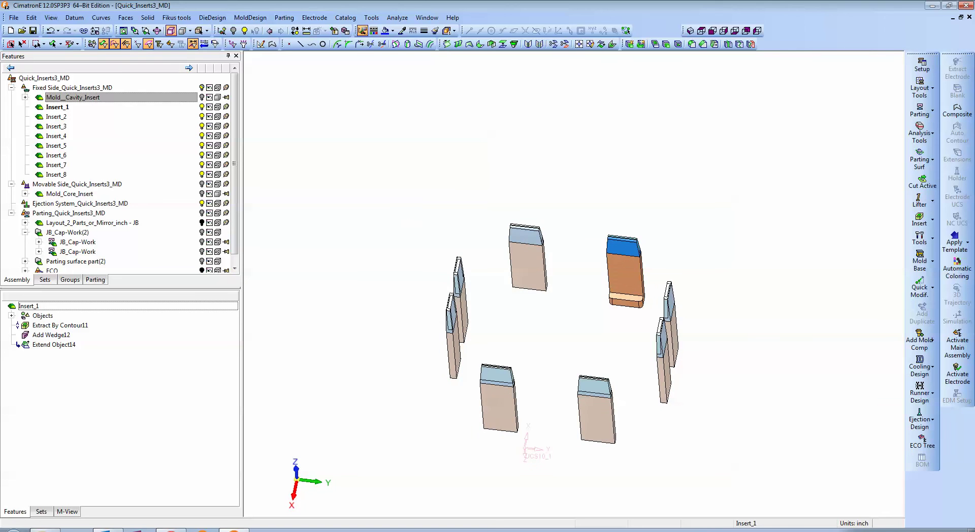
click(627, 31)
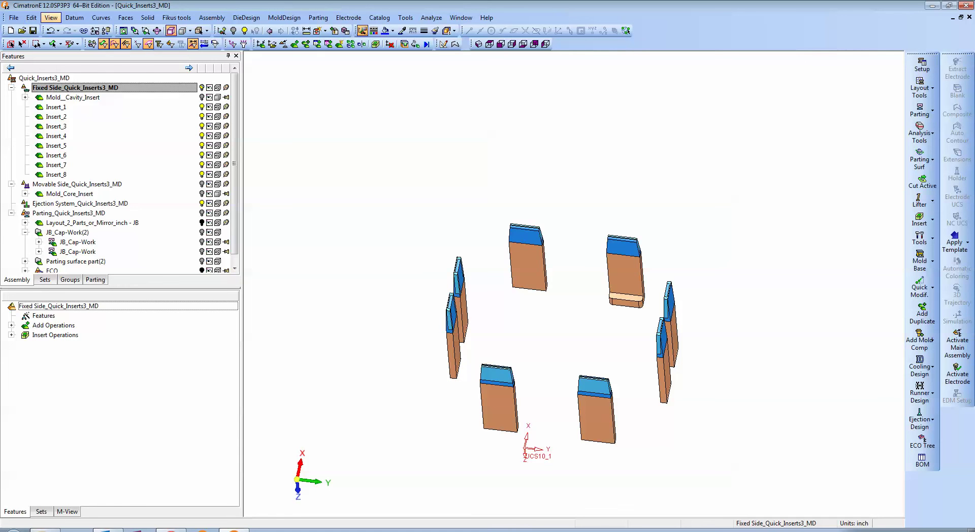
Step: Create a mid plane between the facing narrow side faces of Insert_1 and Insert_2
click(74, 17)
mouse_move(88, 29)
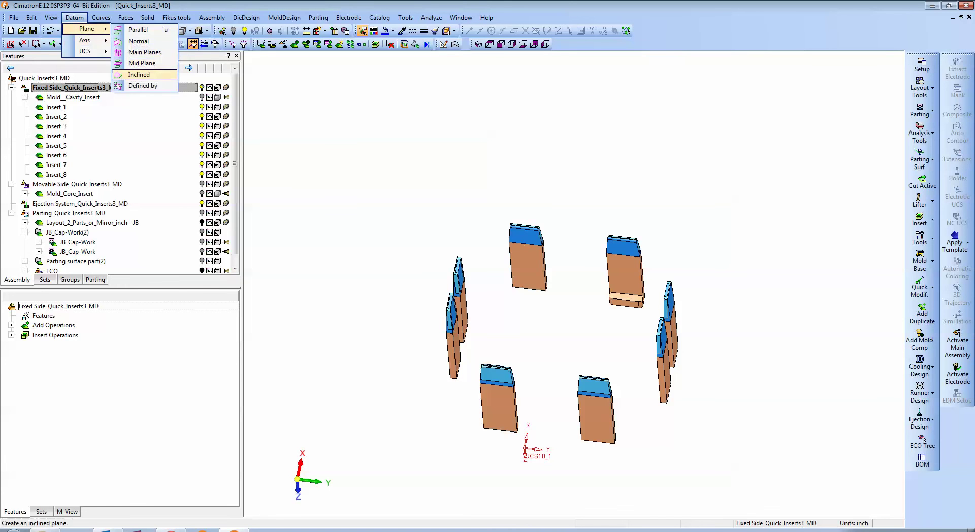
click(141, 63)
scroll(573, 284, up, 4)
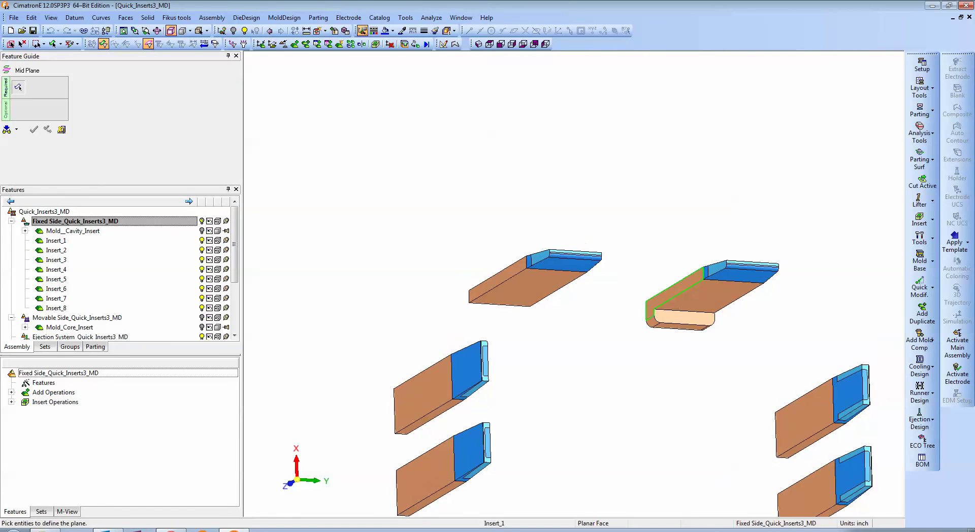
click(670, 292)
ctrl+drag(670, 295, 761, 294)
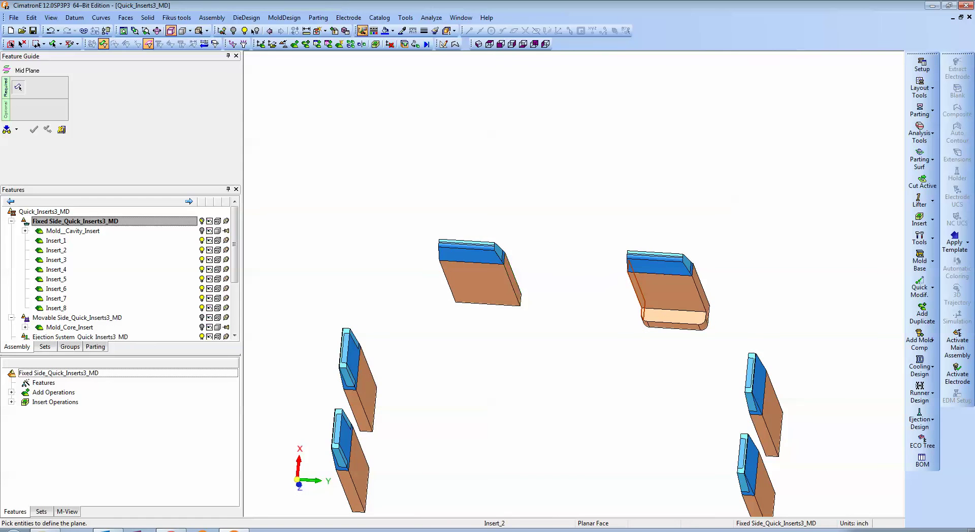
click(513, 282)
middle_click(554, 237)
click(568, 236)
ctrl+drag(567, 239, 584, 239)
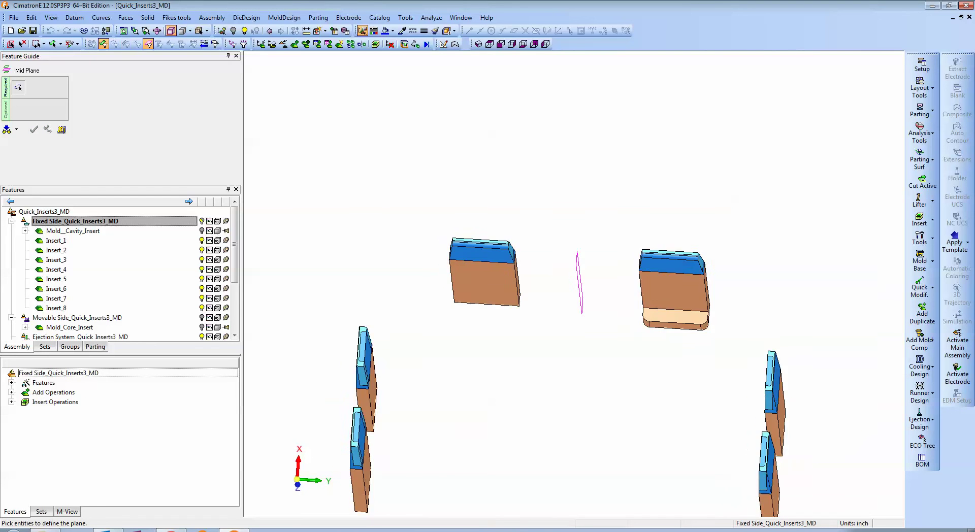
Step: Create a second mid plane between the broad faces of Insert_2 and the insert directly opposite it across the layout
ctrl+middle_drag(583, 238, 620, 108)
ctrl+right_drag(621, 108, 609, 172)
click(542, 208)
ctrl+drag(541, 211, 541, 315)
ctrl+middle_drag(540, 315, 534, 236)
click(521, 336)
middle_click(575, 284)
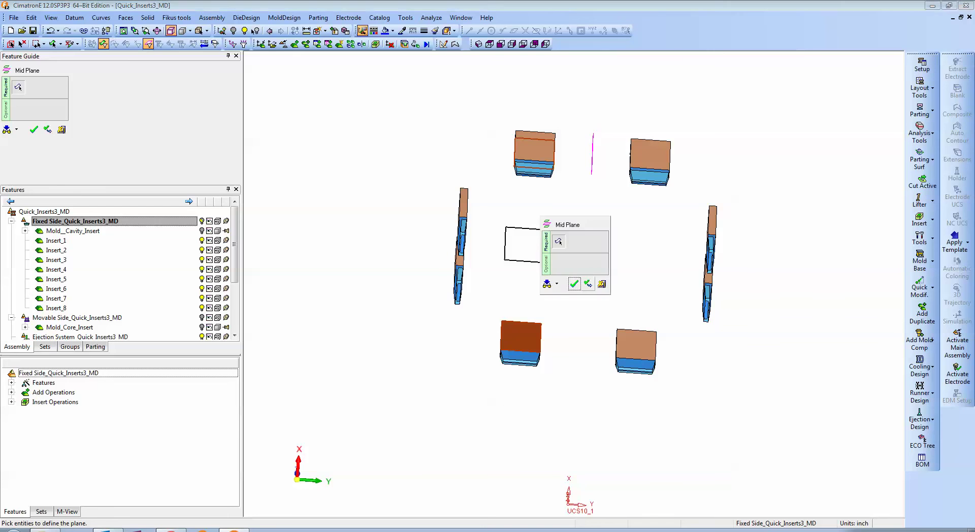
click(589, 283)
ctrl+drag(588, 282, 590, 203)
ctrl+middle_drag(590, 203, 657, 247)
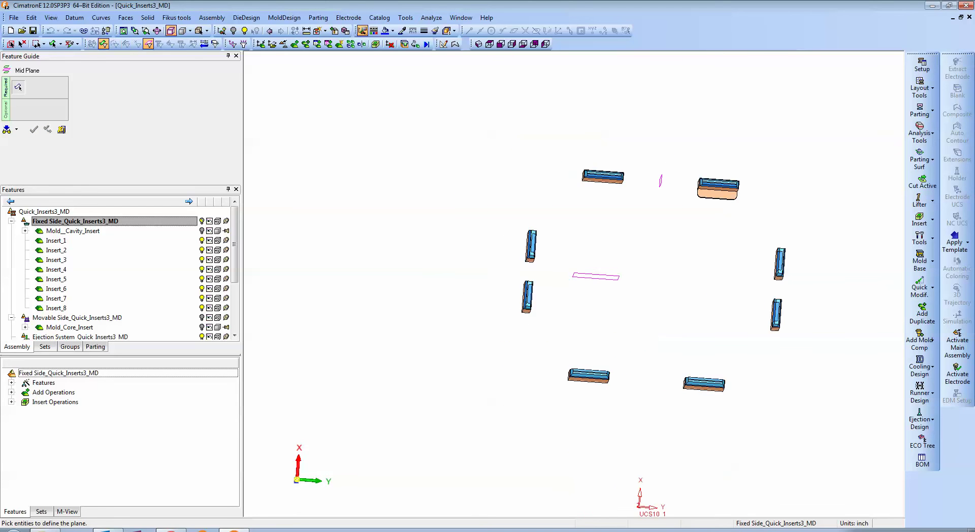
mouse_move(657, 246)
ctrl+mouse_down()
mouse_move(622, 261)
mouse_move(659, 262)
ctrl+mouse_up()
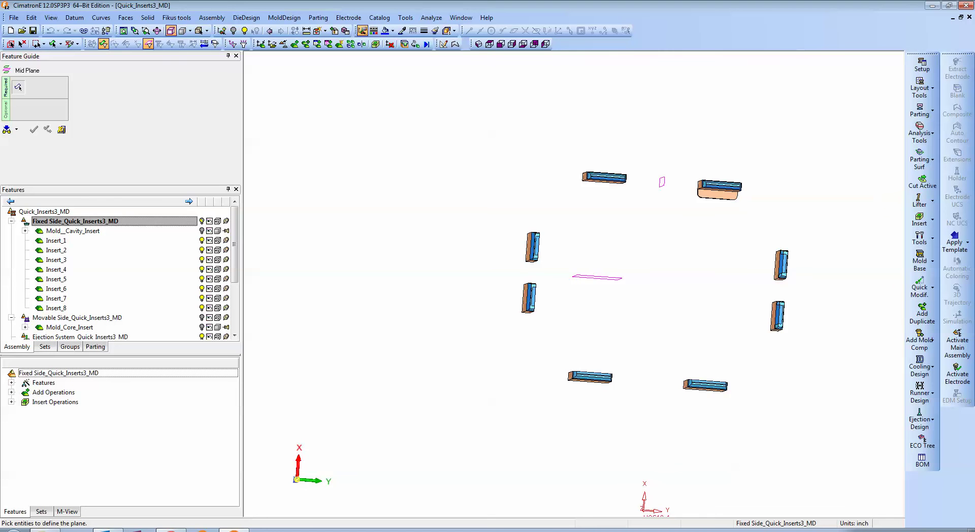
ctrl+drag(659, 261, 623, 261)
ctrl+middle_drag(624, 262, 555, 270)
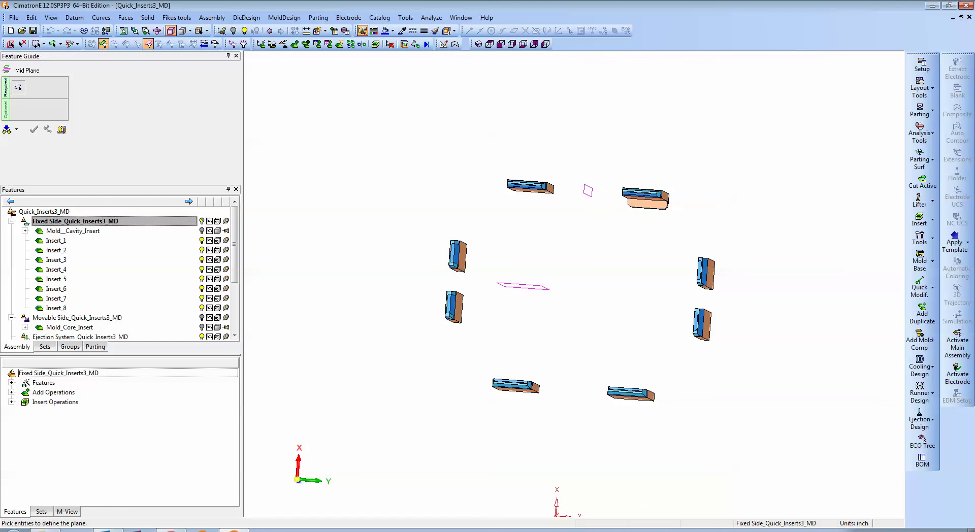
scroll(392, 249, up, 2)
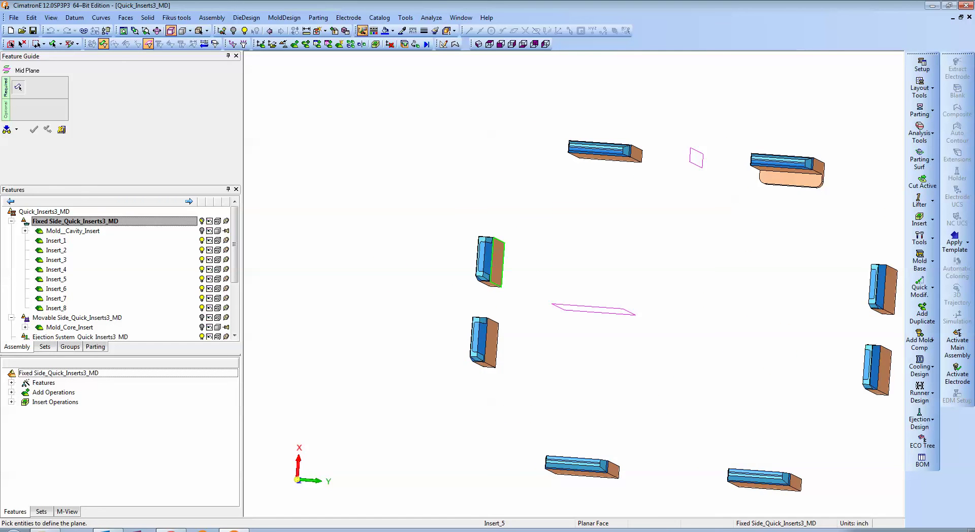
click(496, 262)
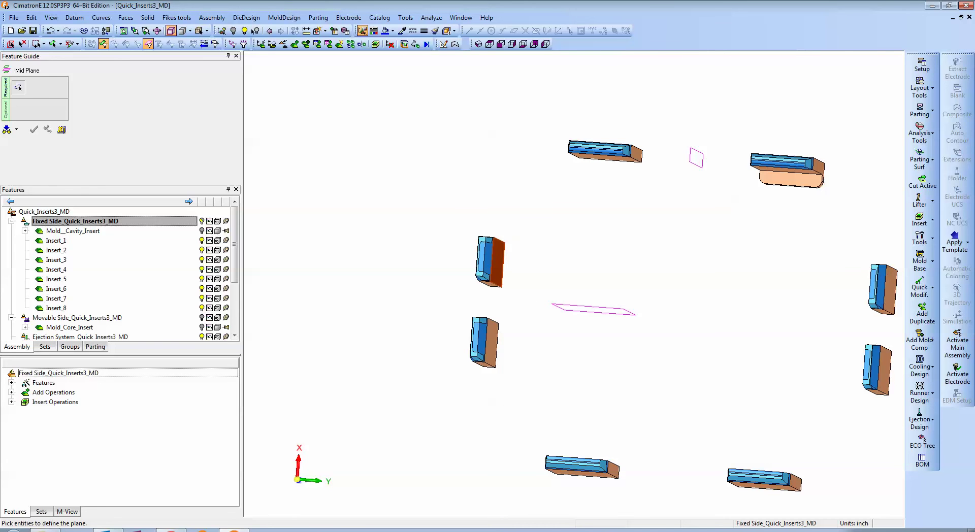
click(61, 129)
Step: Activate Insert_7 for editing from the Fixed Side assembly
ctrl+middle_drag(891, 289, 660, 262)
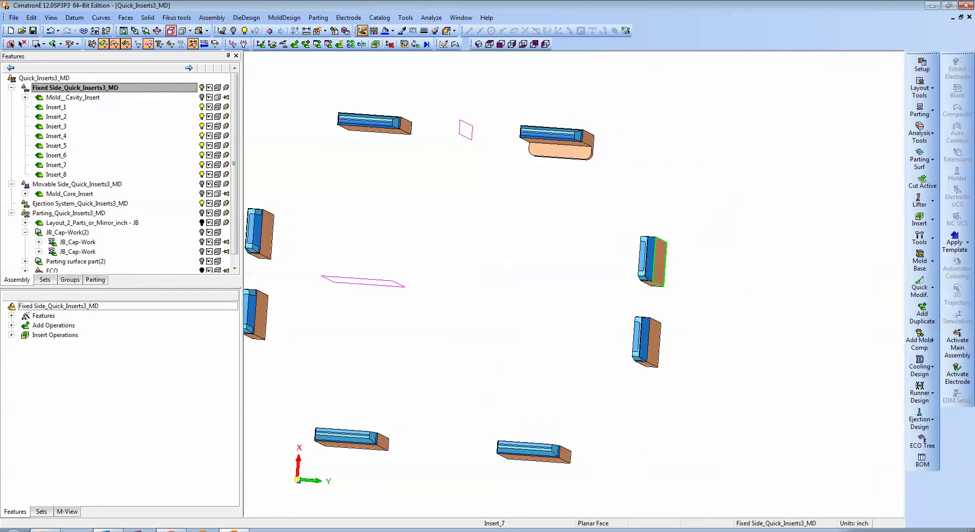
right_click(659, 261)
click(707, 169)
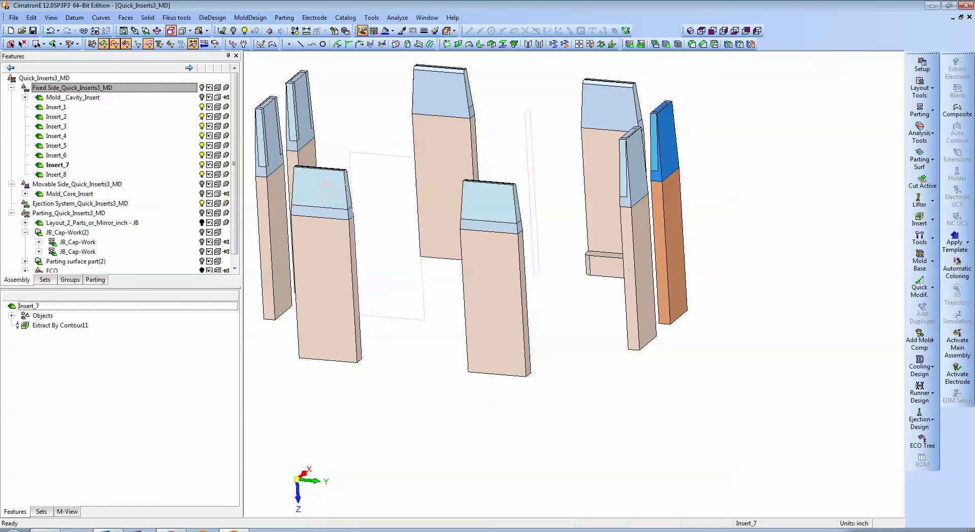
Step: Add a wedge at Insert_7's base edge with offset 0.125, radius 0.062, height 0.2 and a cutting object with 0.001 bottom clearance
click(920, 219)
click(833, 215)
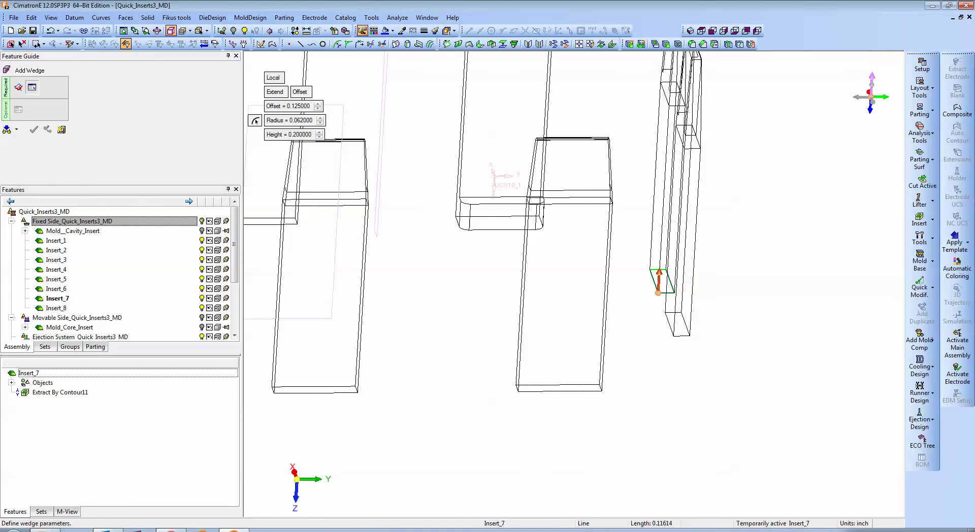
click(653, 280)
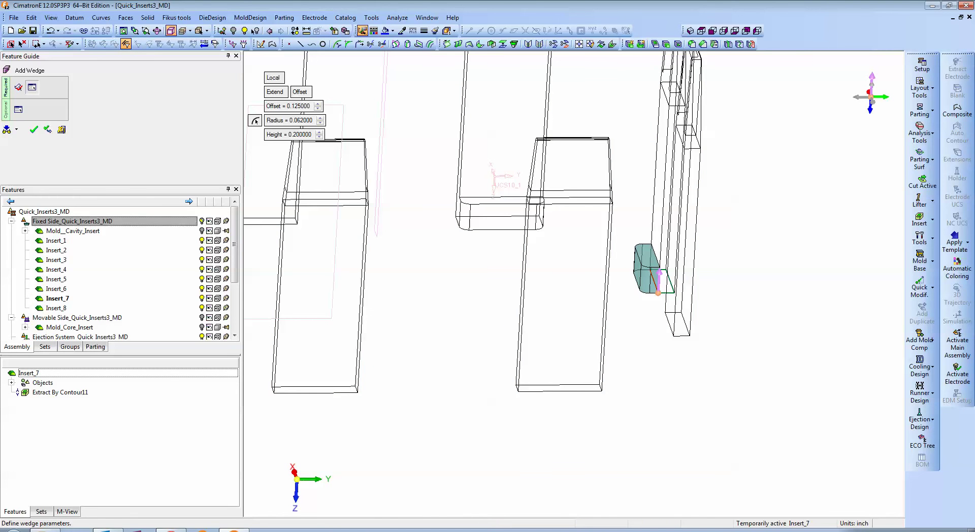
scroll(573, 284, up, 4)
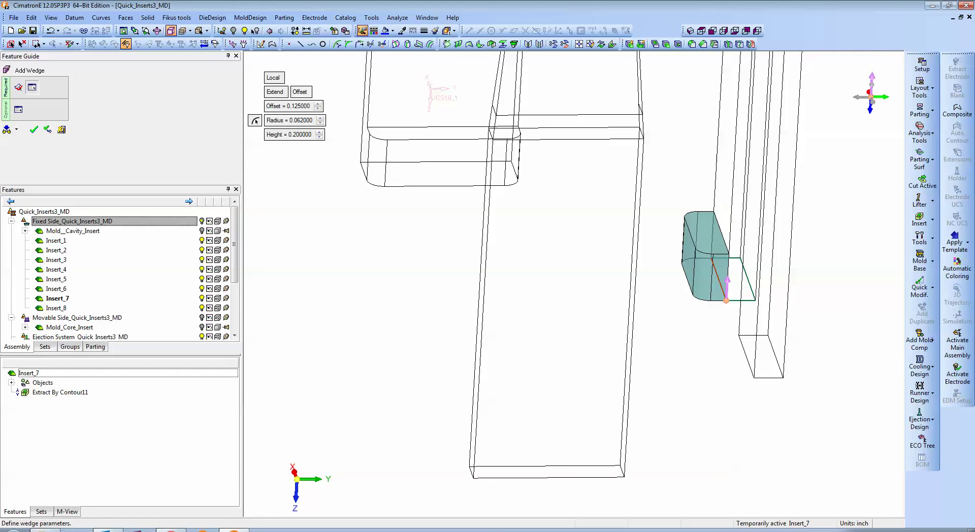
click(19, 110)
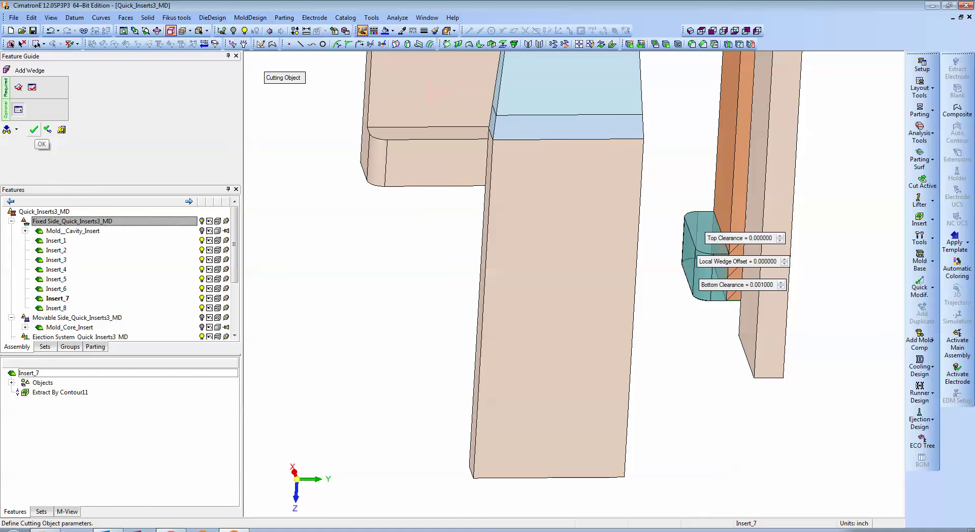
click(34, 129)
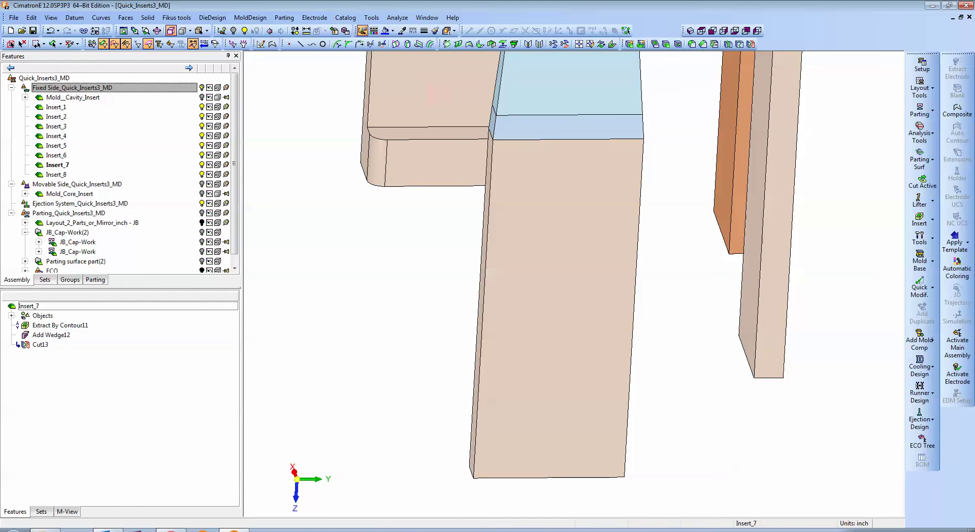
Step: Delete the cut feature that follows the wedge in Insert_7's feature history
right_click(40, 344)
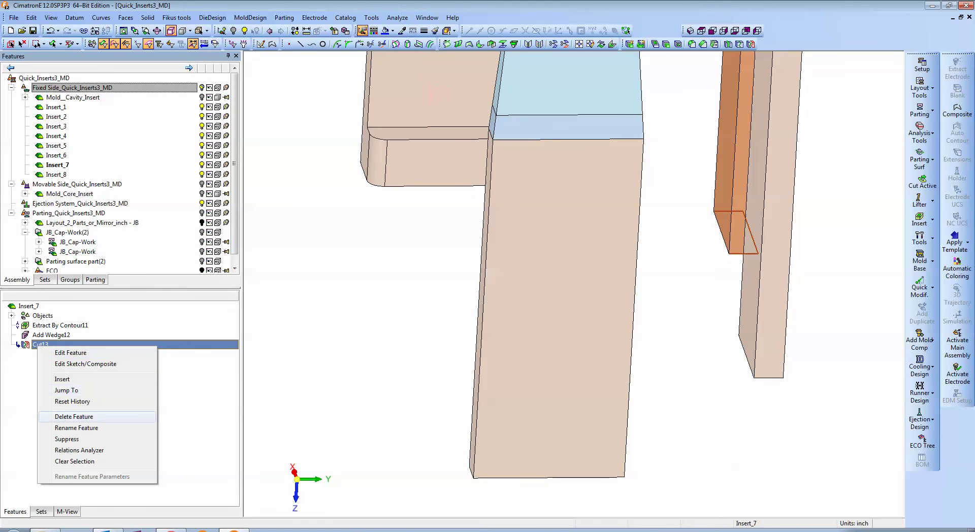
click(74, 416)
click(461, 294)
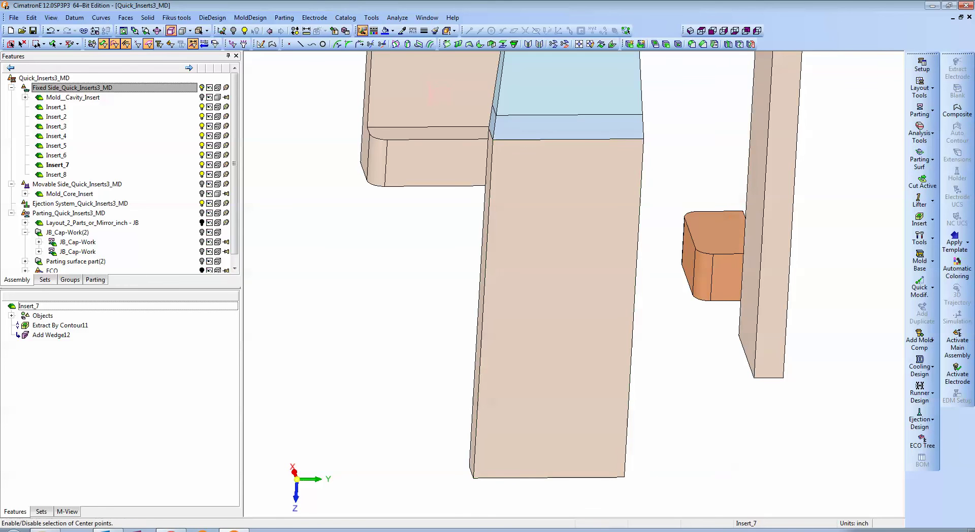
Step: Extend the outer side and its rounded corner faces of Insert_7's heel cutting object linearly by 0.03 along the vector
click(148, 17)
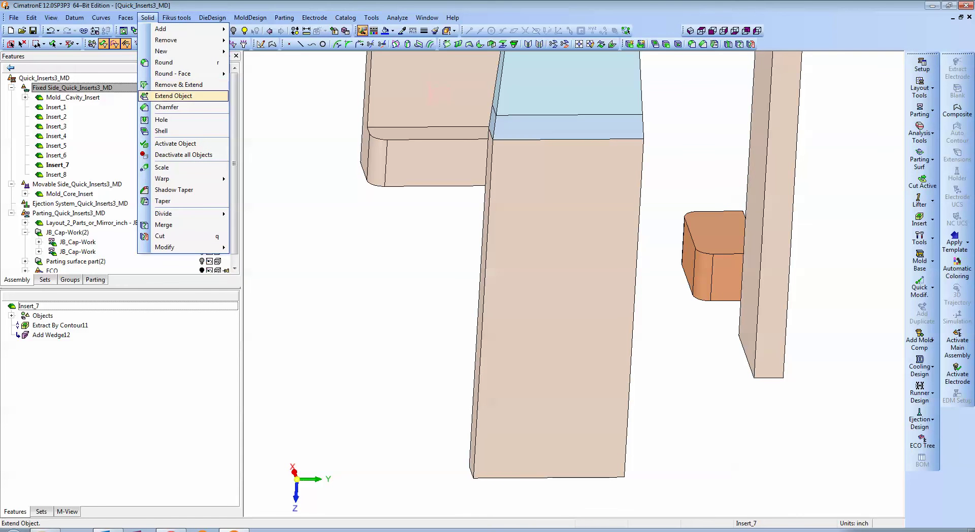
click(173, 96)
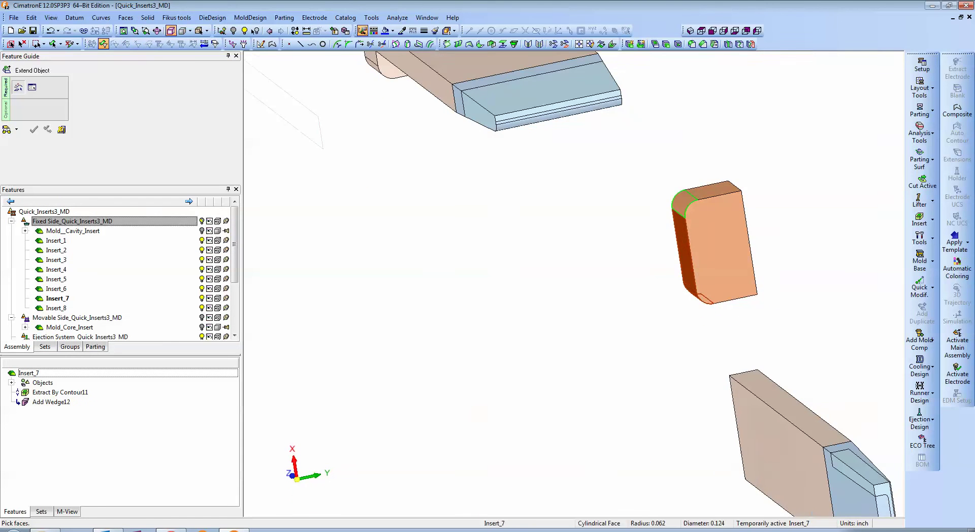
click(684, 203)
middle_click(683, 203)
ctrl+drag(684, 203, 693, 96)
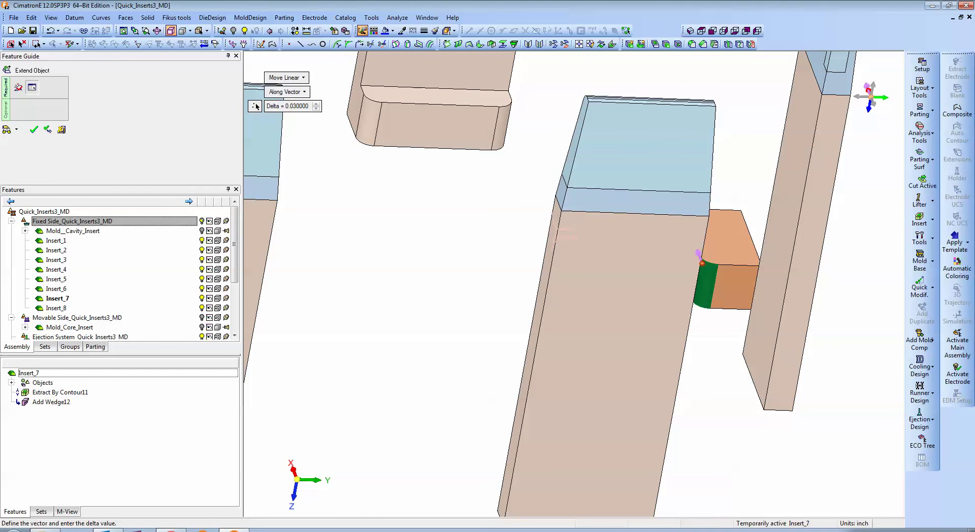
click(689, 263)
ctrl+drag(690, 263, 696, 315)
ctrl+middle_drag(696, 314, 718, 492)
ctrl+middle_drag(511, 124, 520, 232)
middle_click(520, 233)
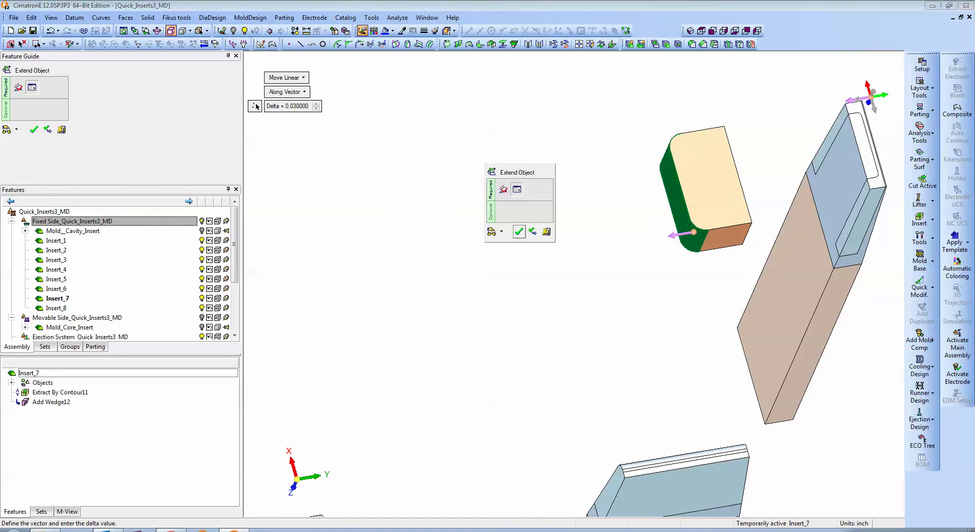
click(520, 232)
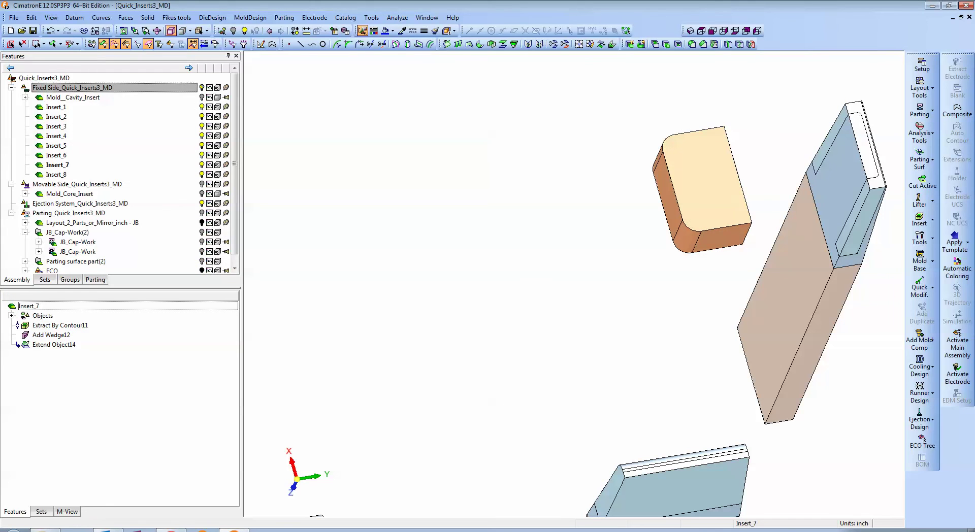
Step: Show the cavity insert and cut it with Insert_7's heel cutting object, keeping the cutting object
click(202, 97)
ctrl+right_drag(482, 203, 482, 305)
ctrl+drag(482, 305, 635, 305)
ctrl+middle_drag(508, 218, 544, 293)
ctrl+drag(545, 293, 551, 233)
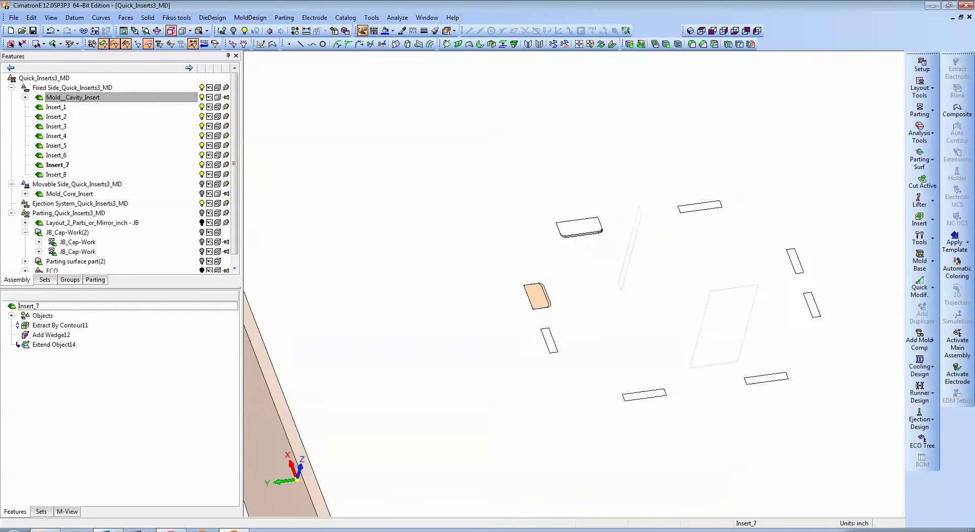
click(750, 45)
click(609, 203)
middle_click(604, 209)
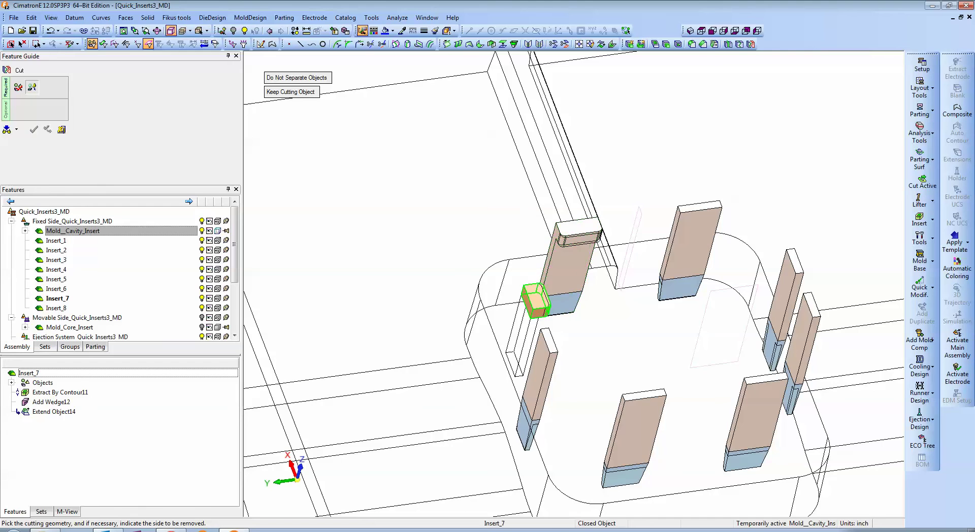
click(537, 297)
middle_click(403, 195)
click(402, 195)
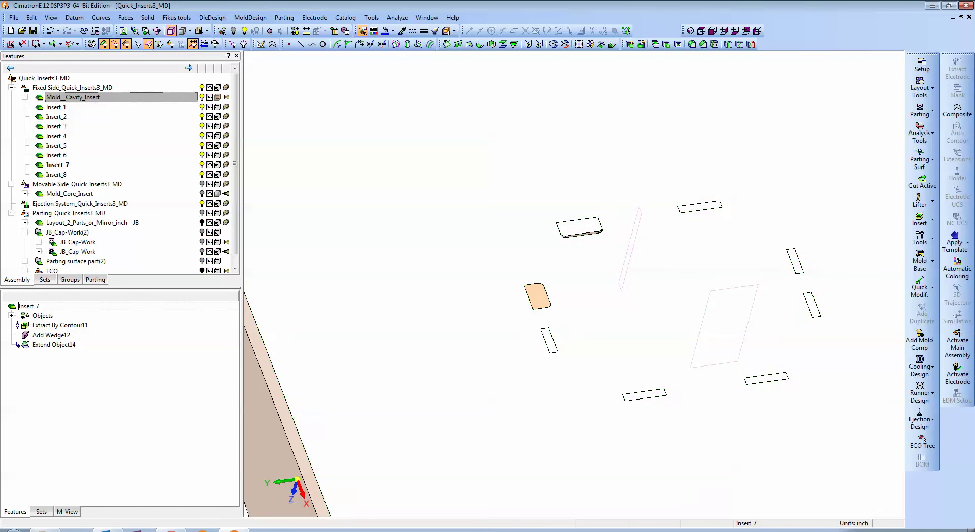
Step: Hide the cavity insert and activate the Fixed Side assembly for editing
click(202, 97)
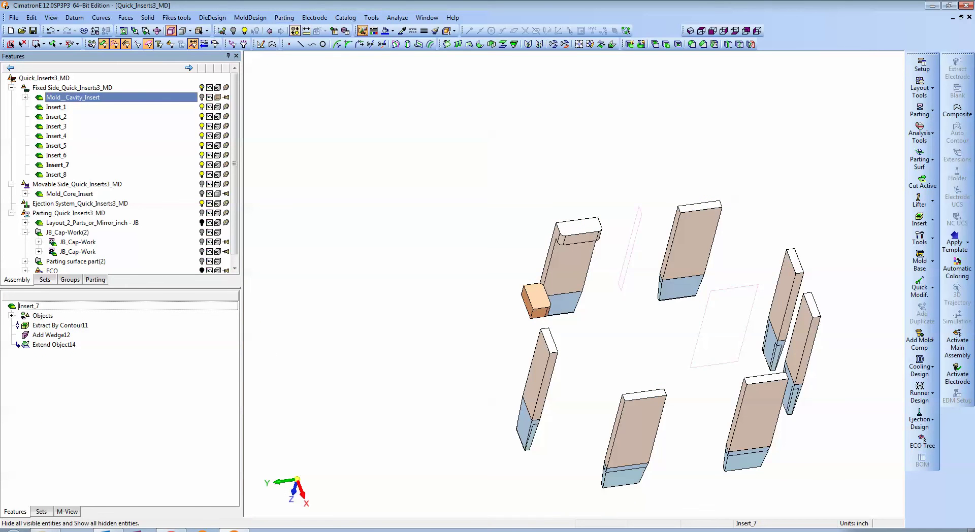
click(295, 31)
ctrl+drag(406, 365, 584, 315)
ctrl+middle_drag(574, 330, 667, 183)
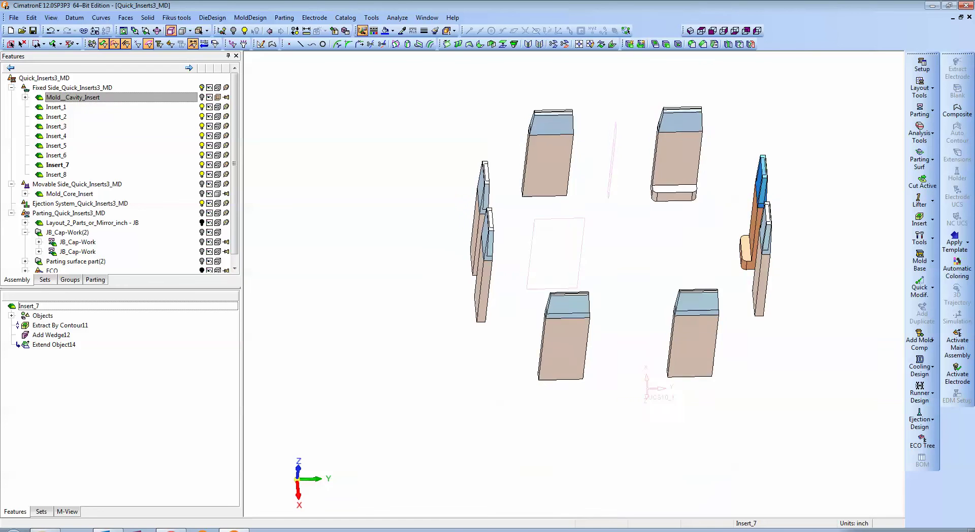
ctrl+right_drag(660, 192, 634, 249)
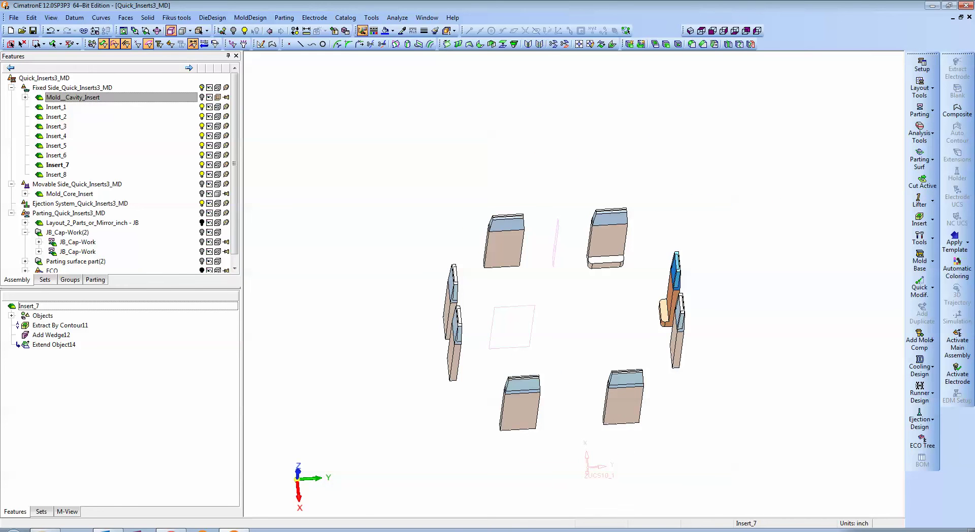
click(201, 97)
click(626, 30)
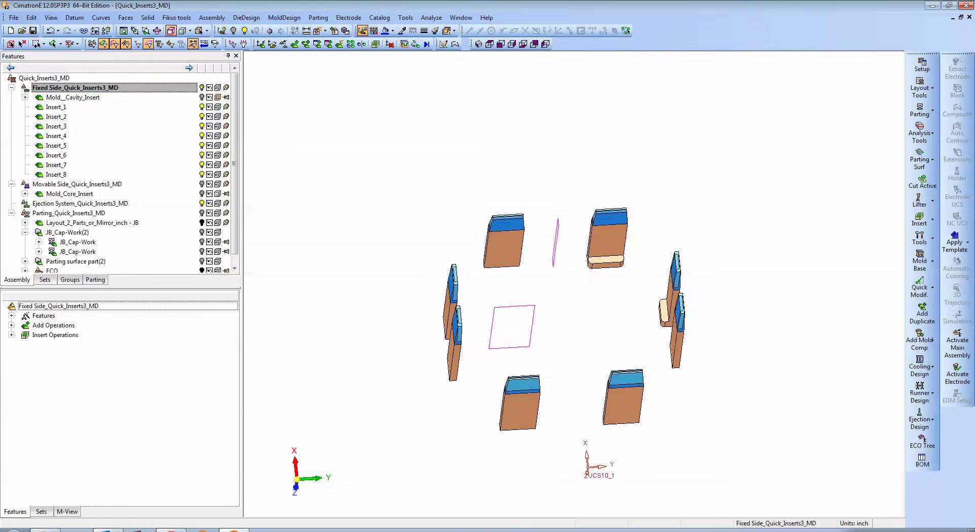
Step: Identify the inserts in the assembly tree and delete Insert_2, Insert_3 and Insert_4
click(56, 107)
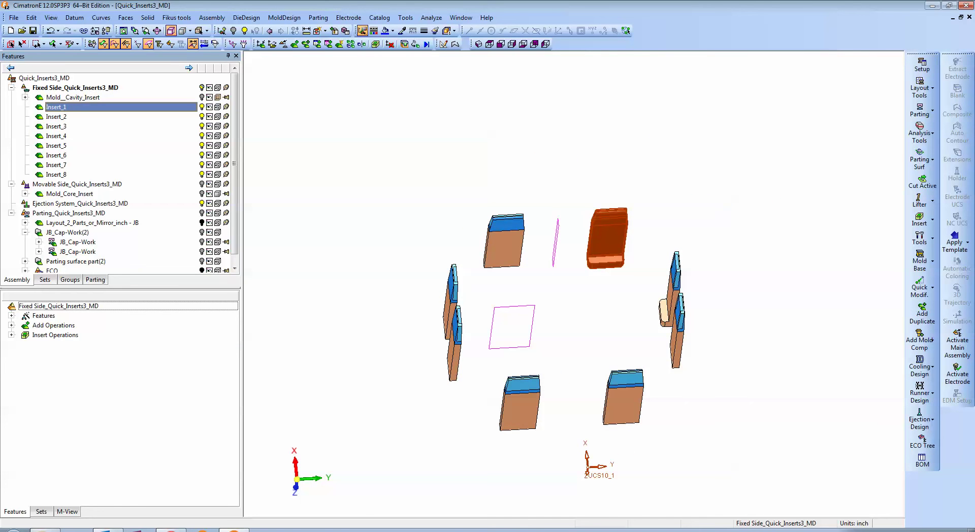
click(56, 117)
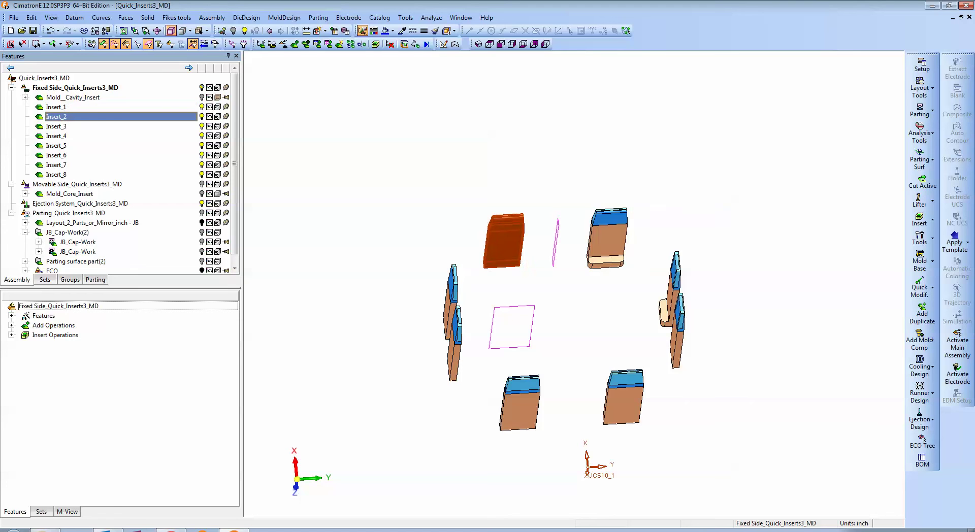
click(55, 127)
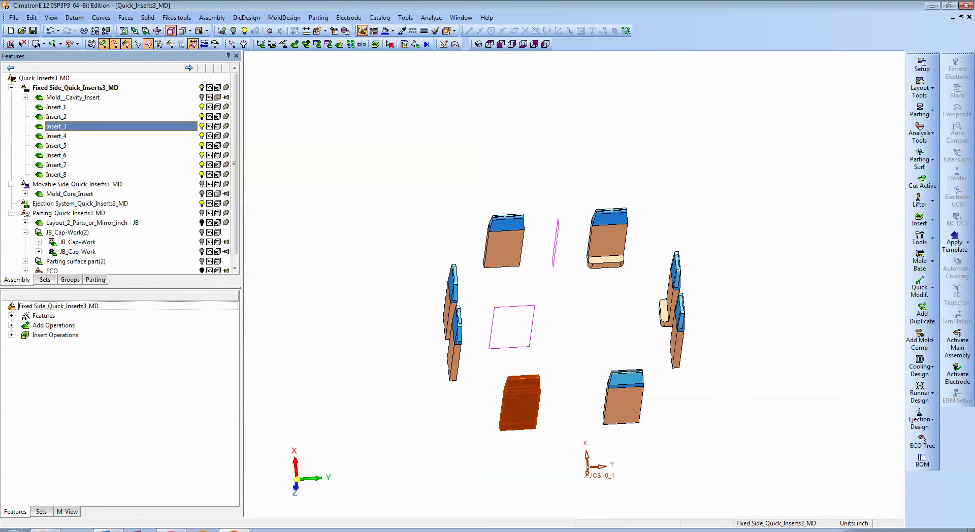
click(56, 136)
click(56, 116)
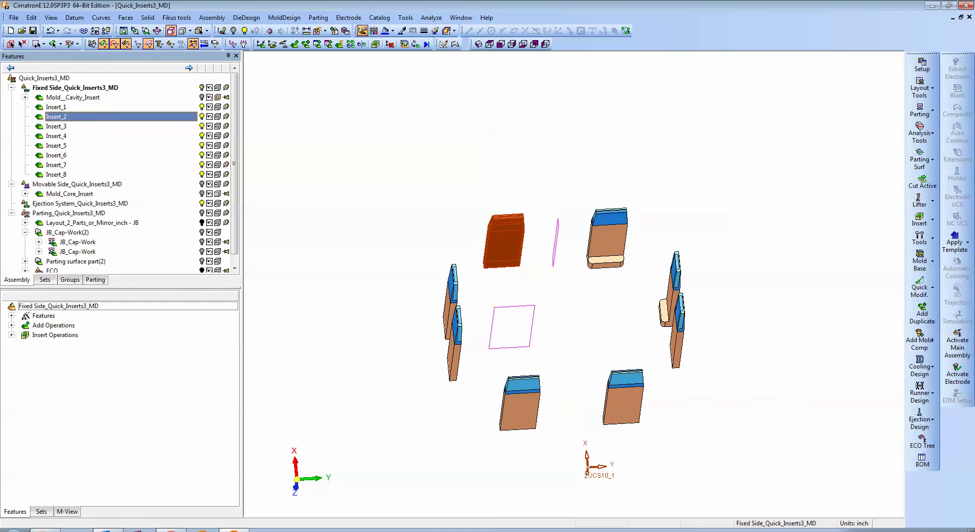
shift+click(55, 136)
right_click(58, 135)
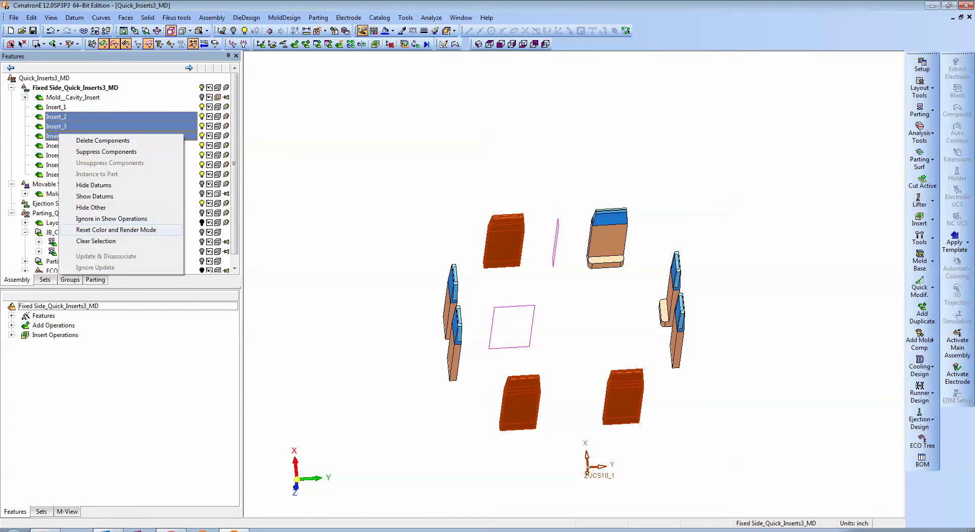
click(102, 140)
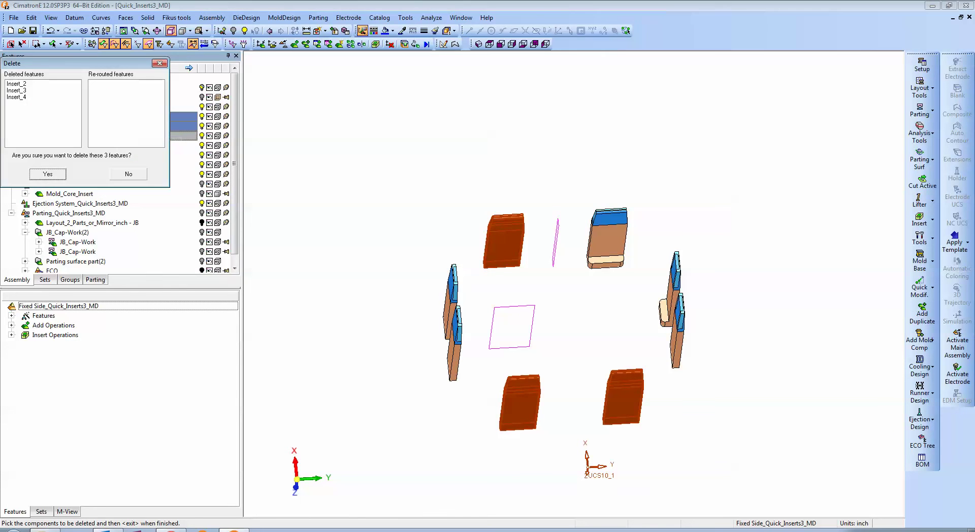
key(Return)
Step: Delete Insert_8, the plain insert beside Insert_7, from the Fixed Side assembly
click(57, 117)
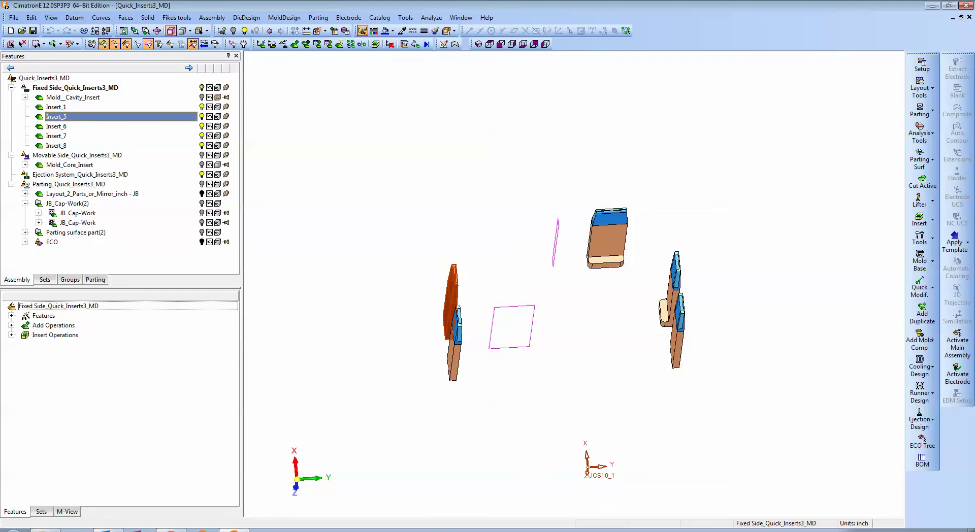
click(57, 126)
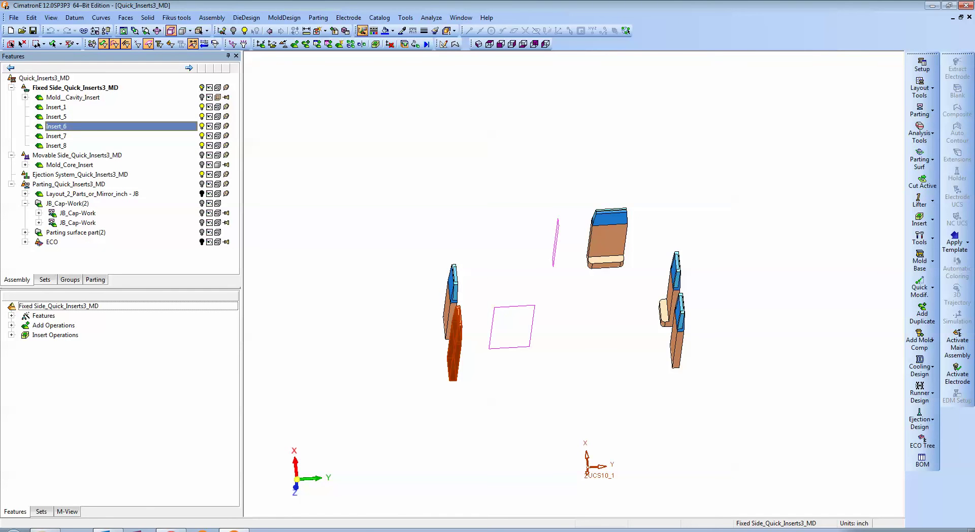
click(56, 136)
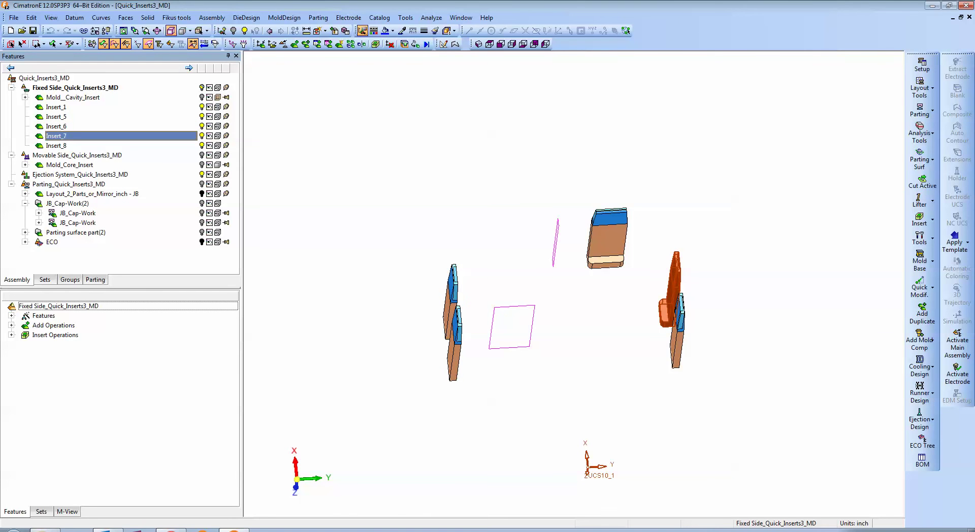
click(57, 146)
right_click(56, 145)
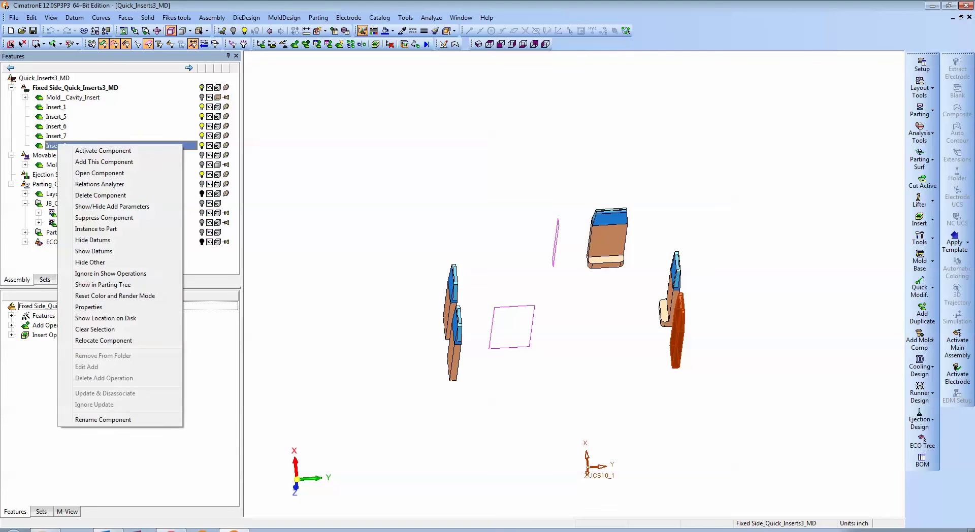
click(102, 196)
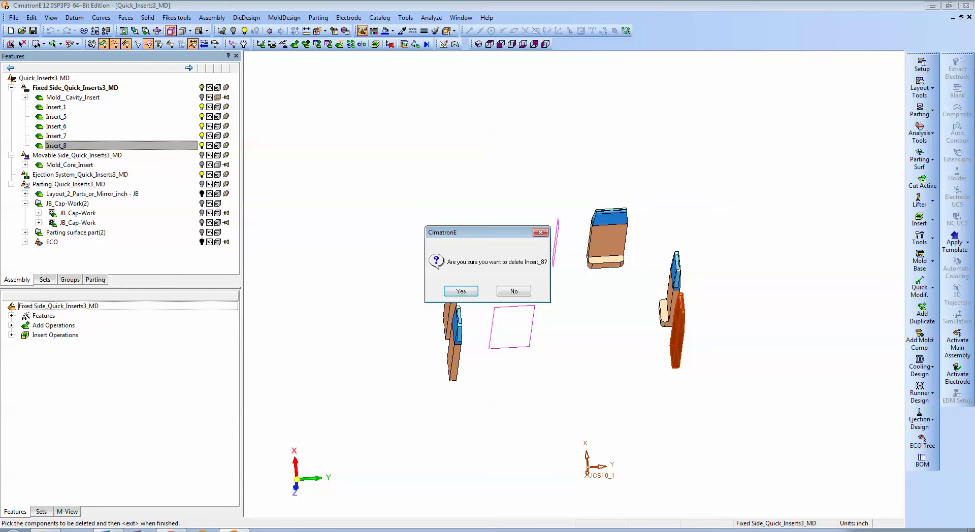
click(461, 292)
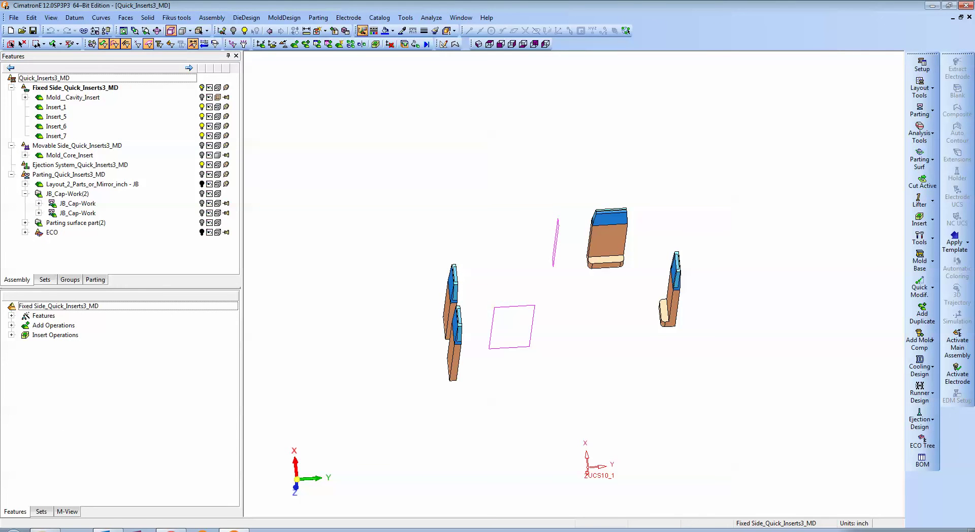
Step: Delete Insert_5 and Insert_6 on the side opposite Insert_7 from the Fixed Side assembly
click(57, 127)
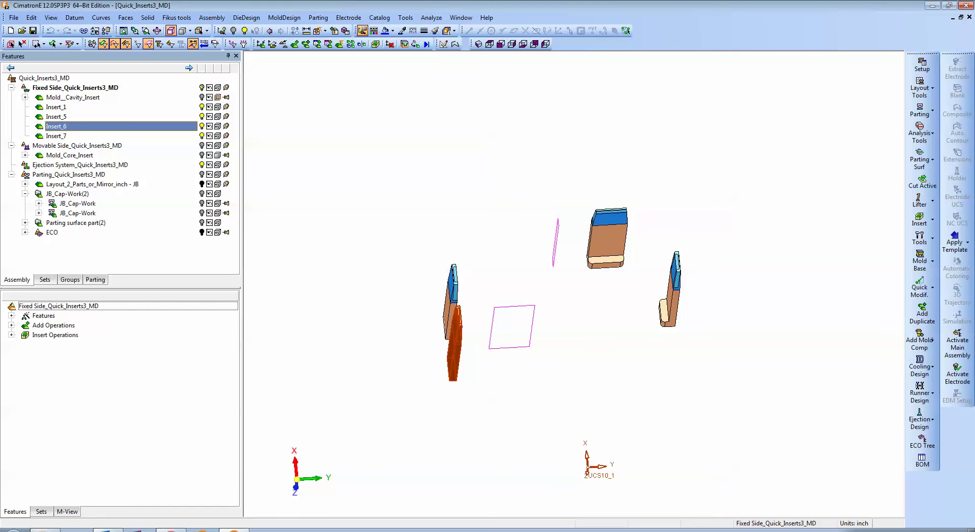
click(56, 117)
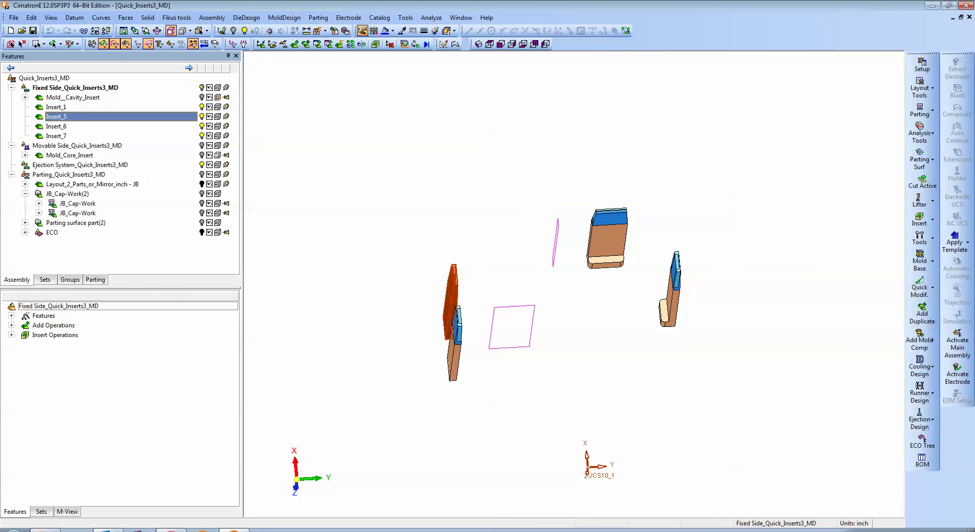
ctrl+click(56, 125)
right_click(60, 126)
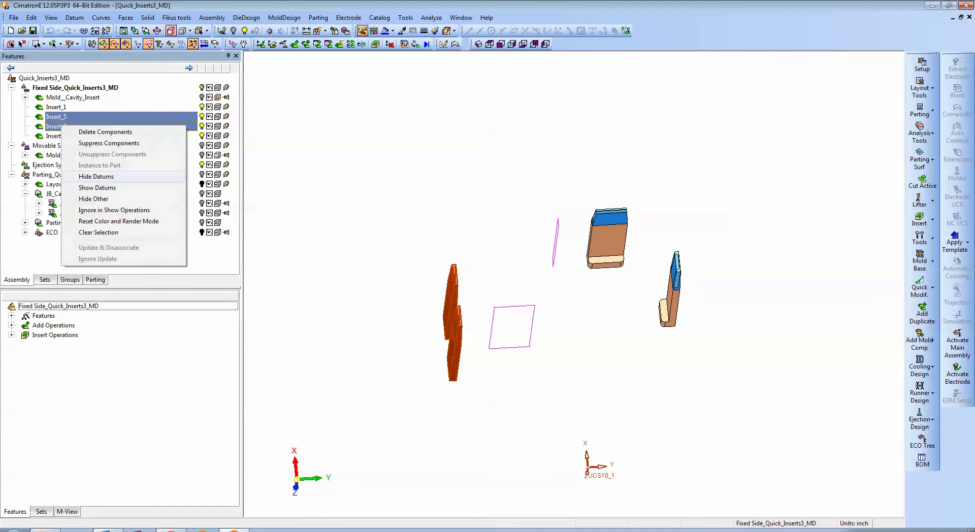
click(105, 132)
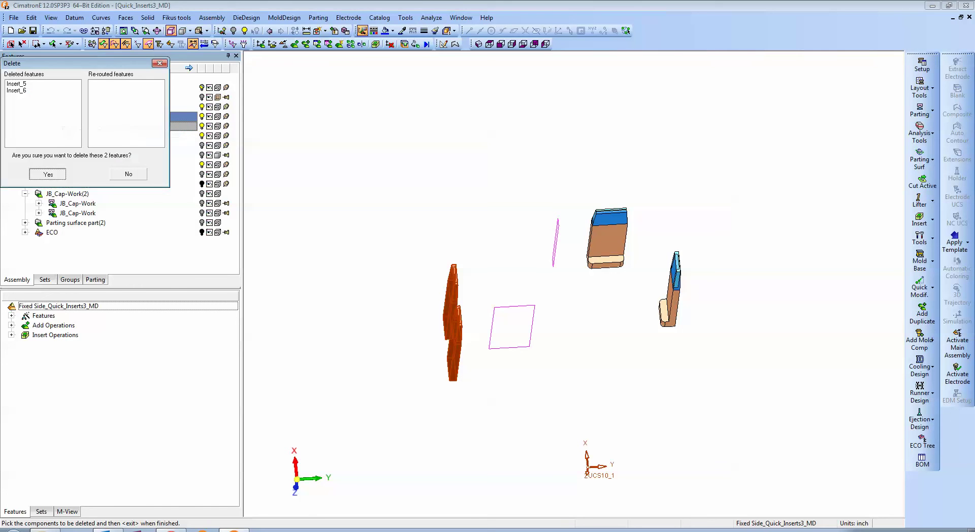
click(48, 173)
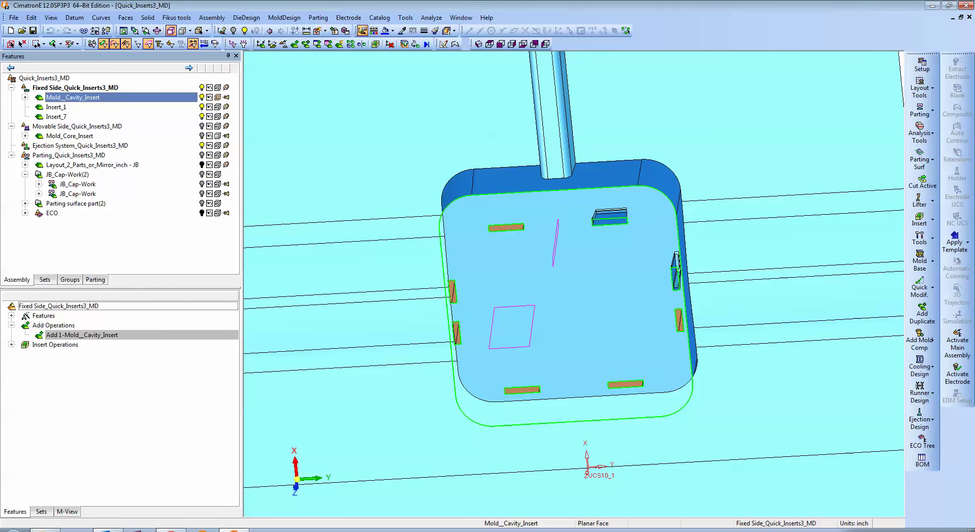
mouse_move(645, 152)
ctrl+mouse_down()
mouse_move(736, 119)
mouse_move(655, 137)
ctrl+mouse_up()
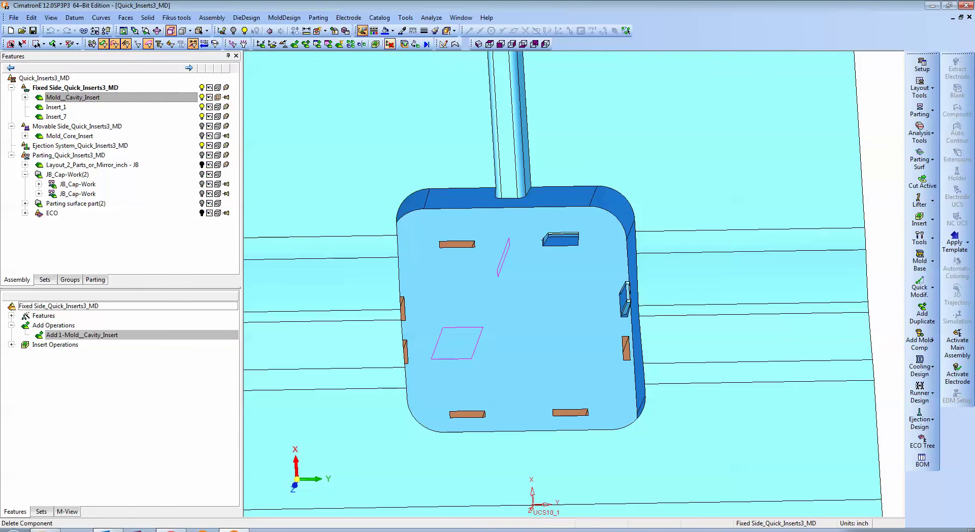
click(57, 117)
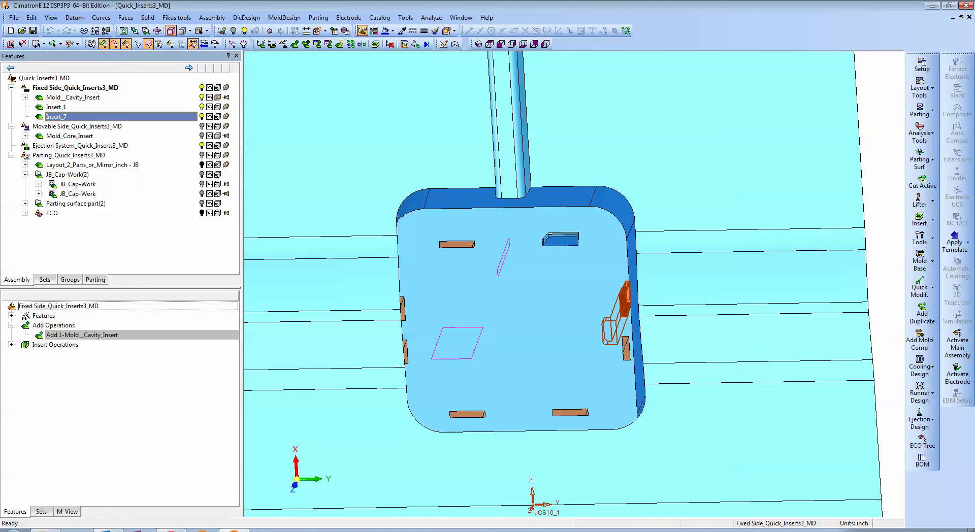
right_click(71, 114)
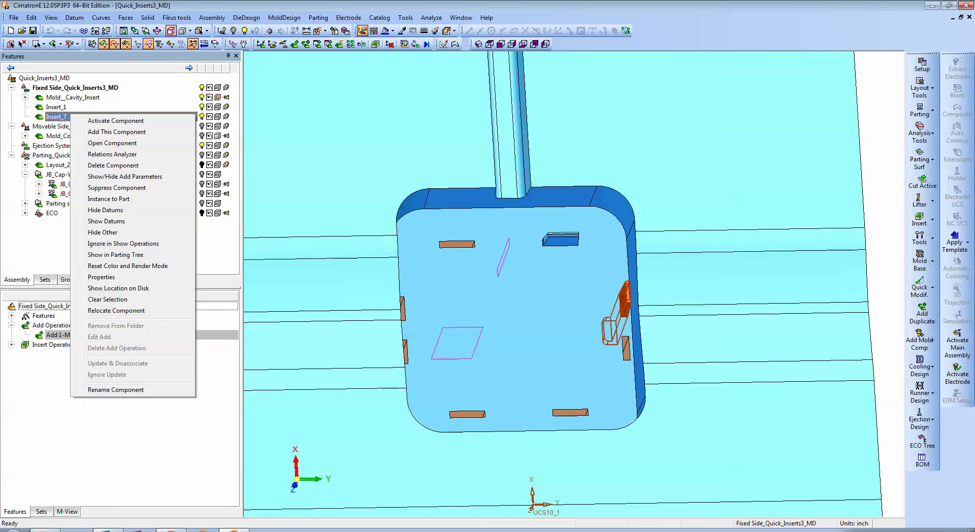
key(Escape)
Step: Browse the saved files to the Quick_Inserts3_MD folder under Cimatron_Documents, DEMOS, ECO DEMO
click(21, 30)
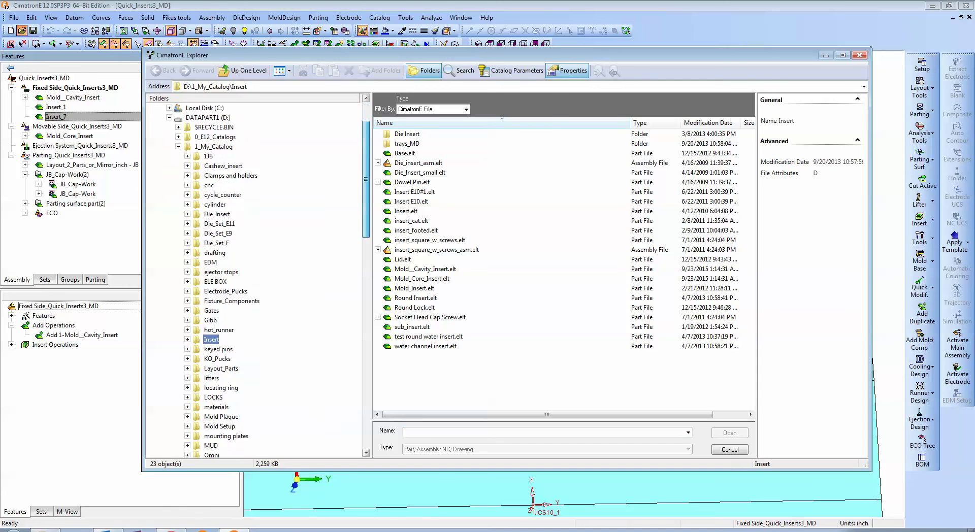
drag(366, 179, 365, 271)
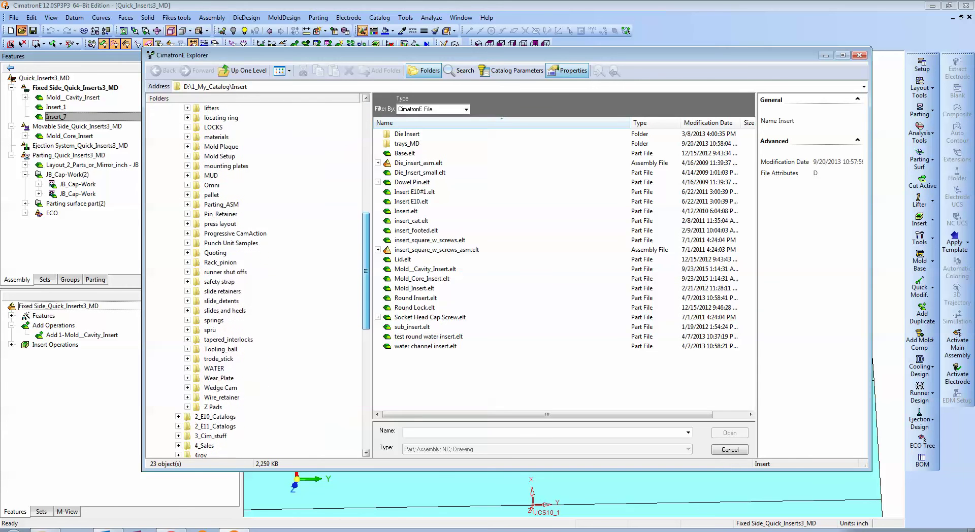
scroll(254, 279, down, 7)
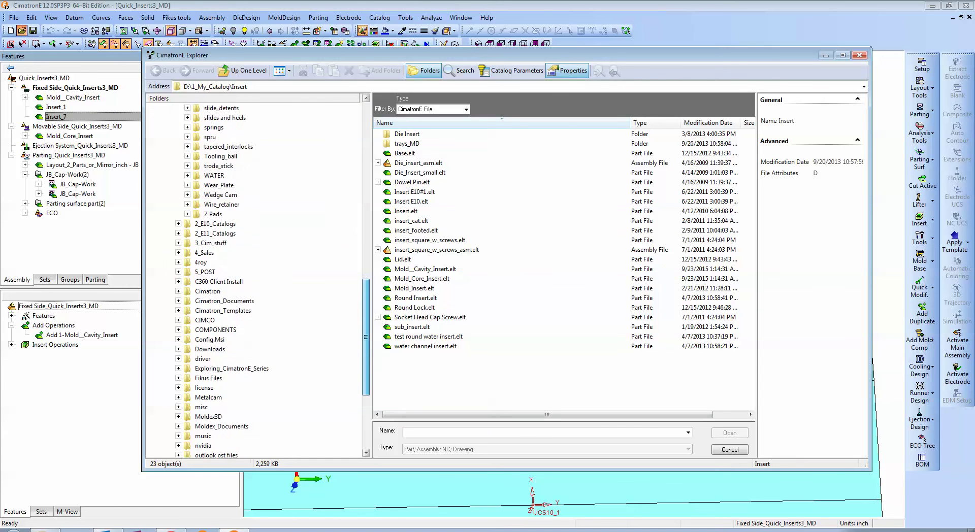
drag(365, 337, 365, 339)
click(178, 291)
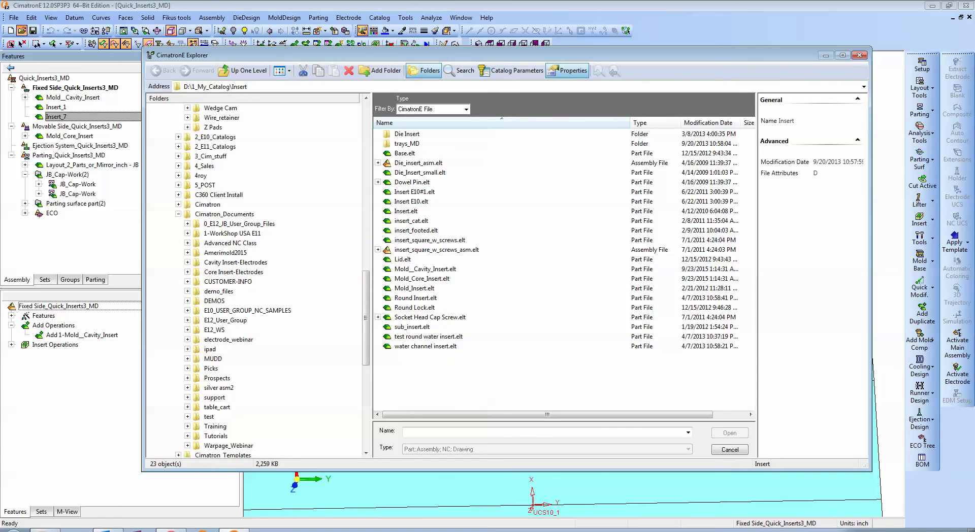
click(187, 300)
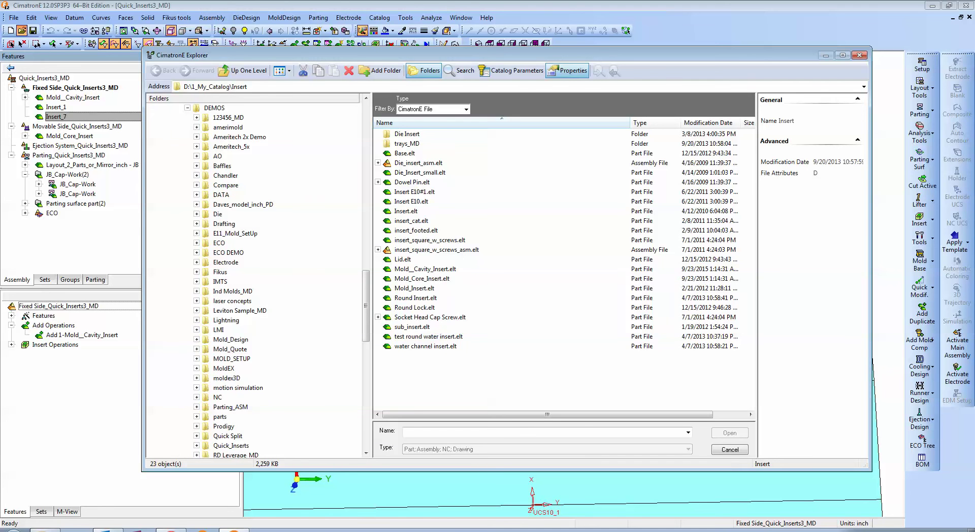
click(228, 253)
double_click(420, 153)
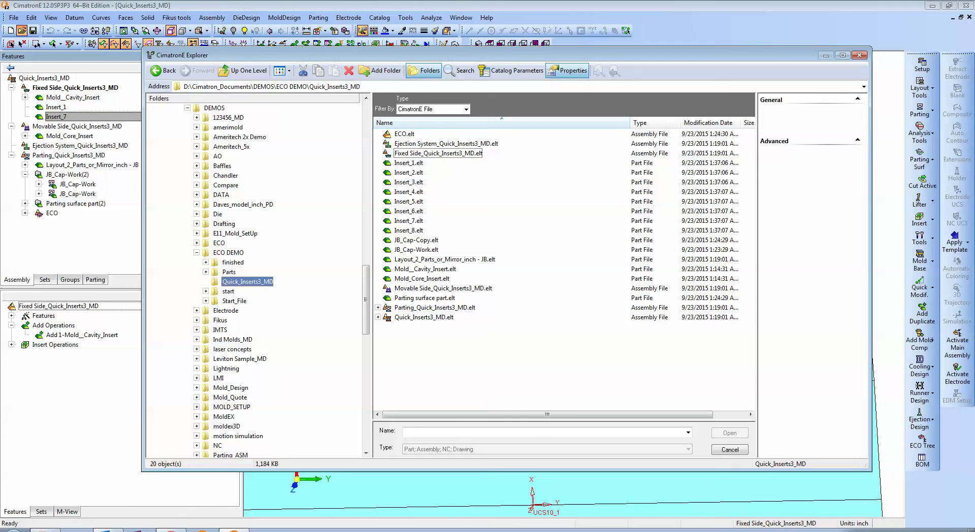
Step: Delete the unused part files Insert_2 through Insert_6 and Insert_8 from the Quick_Inserts3_MD folder, leaving the file browser without opening anything
click(408, 173)
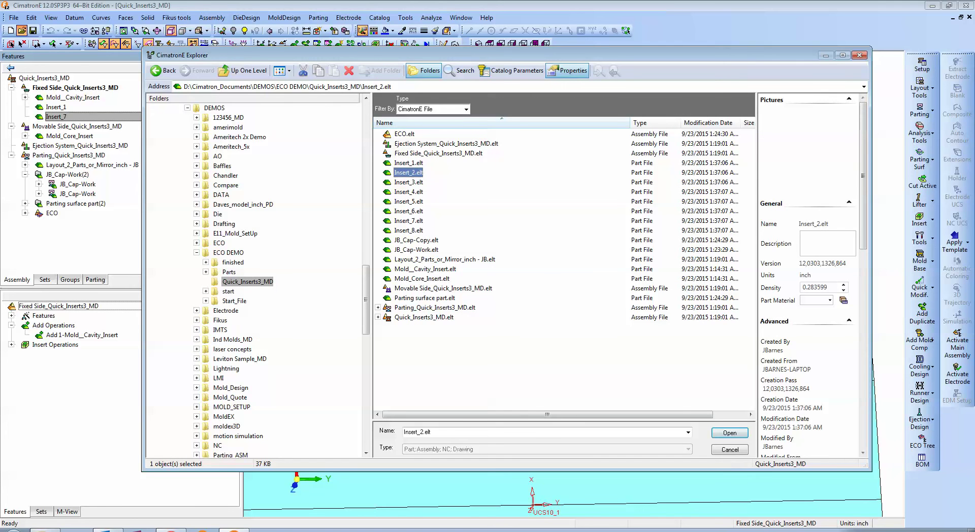
key(shift+Down)
key(shift+Down)
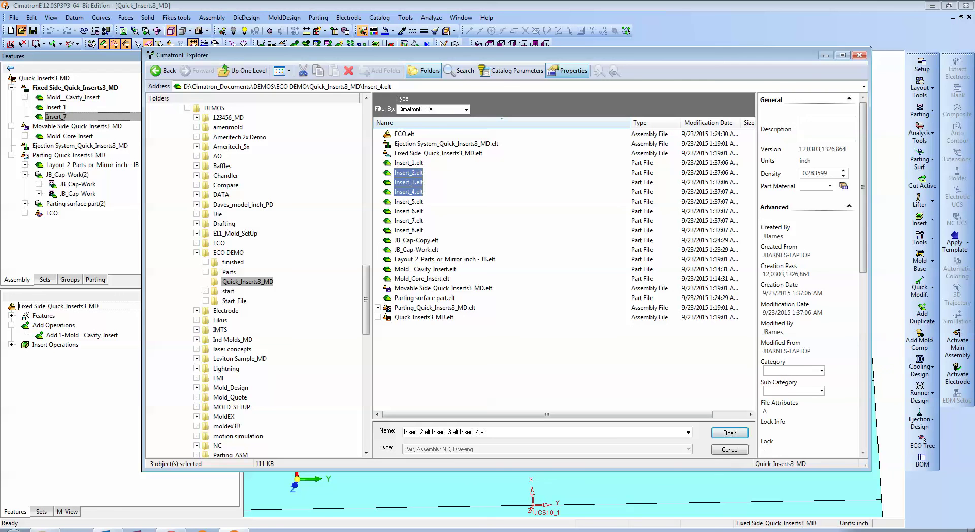
key(shift+Down)
key(shift+Down)
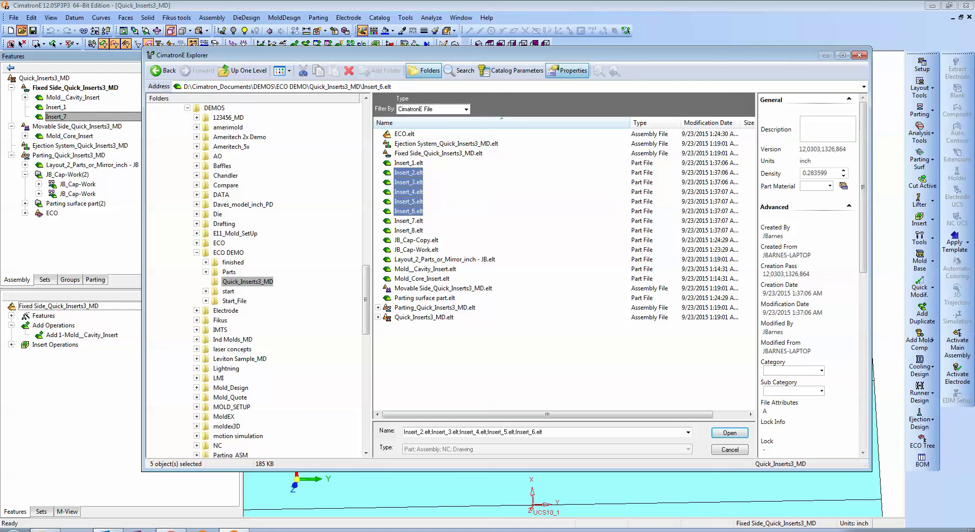
ctrl+click(408, 231)
right_click(409, 230)
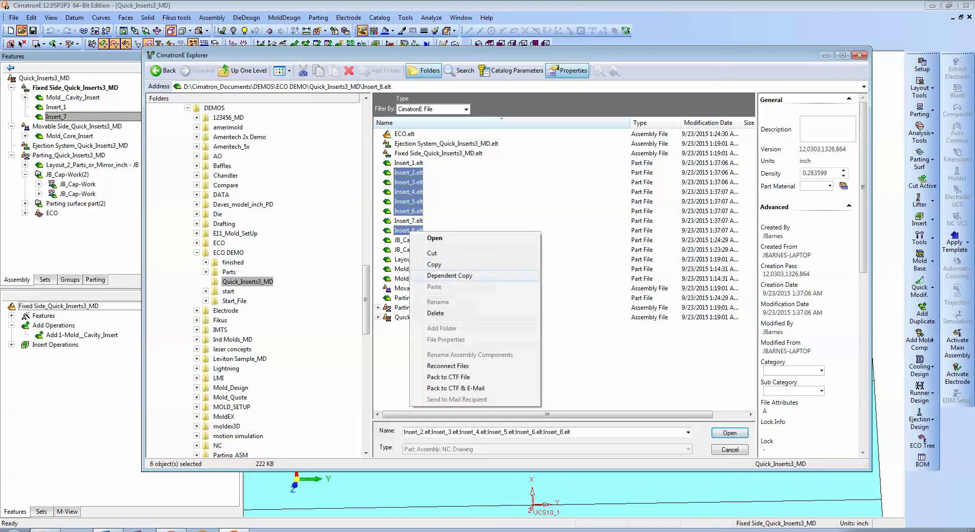
click(435, 314)
click(528, 277)
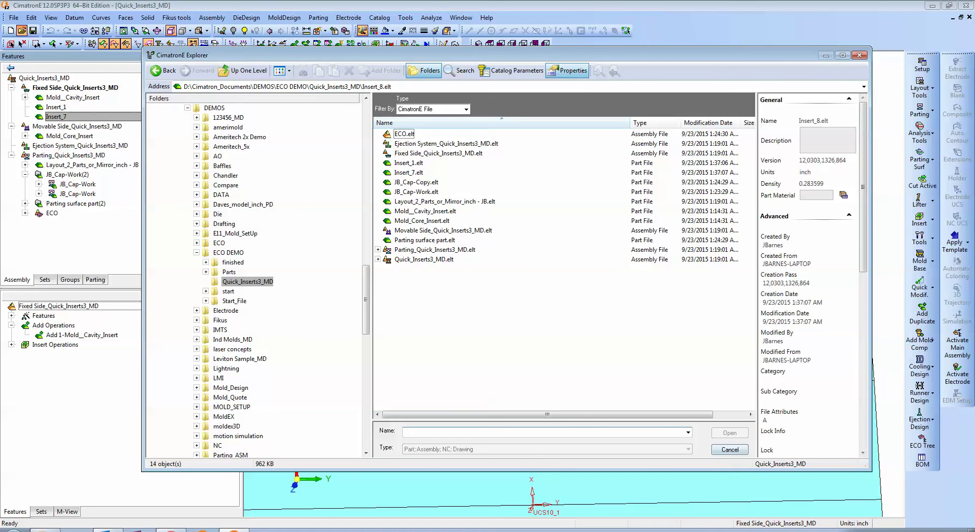
click(730, 449)
Step: Rename the Insert_7 component to Insert_2 in the Fixed Side assembly
right_click(81, 118)
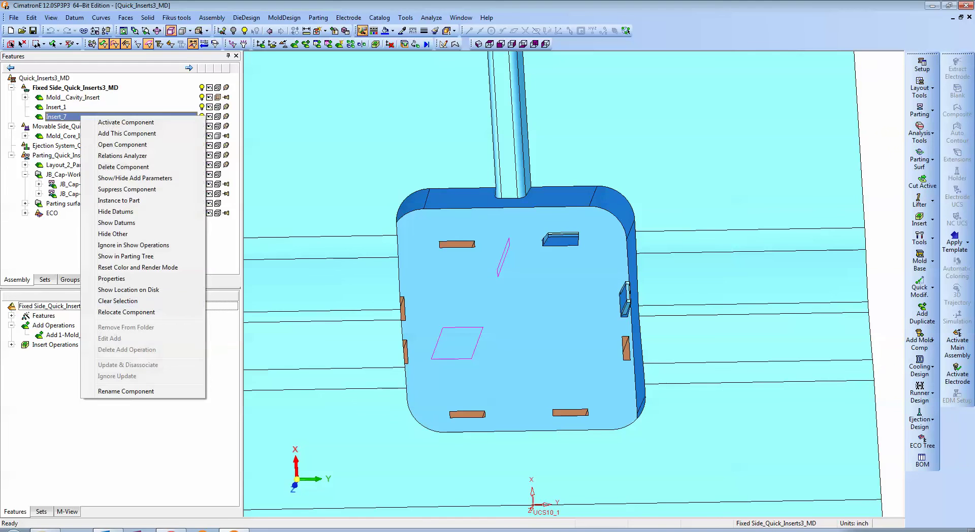
click(125, 391)
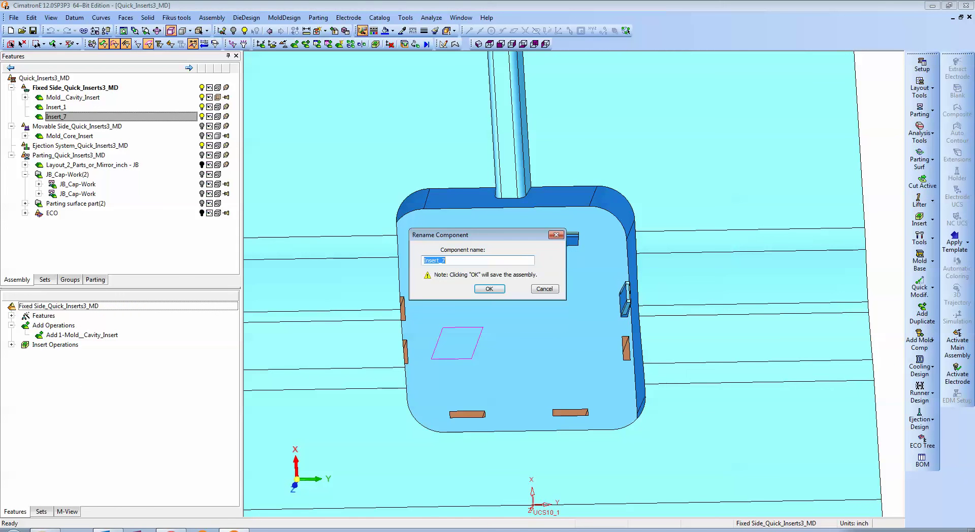
click(446, 260)
text(2)
click(489, 288)
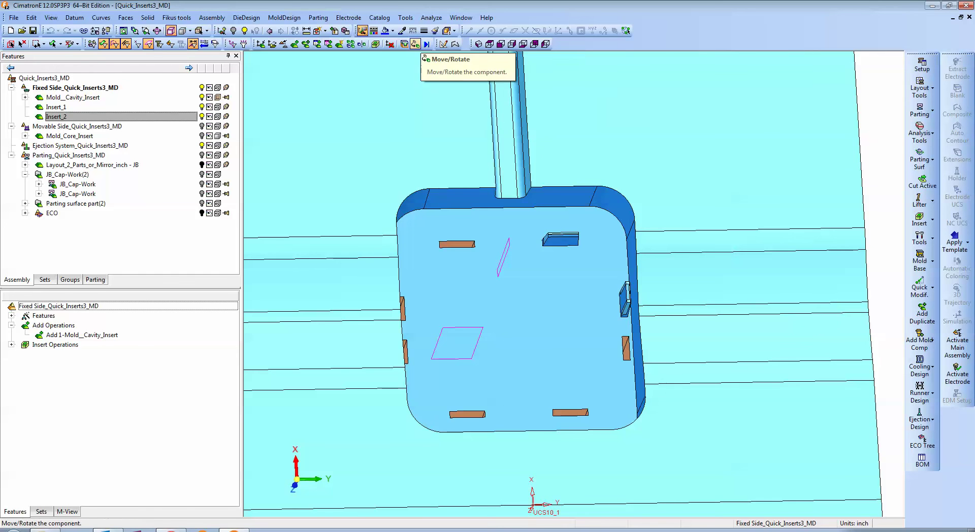
Step: Mirror Insert_1 across the mid plane beside it with Assembly Mirror, as a position mirror with cut
click(362, 44)
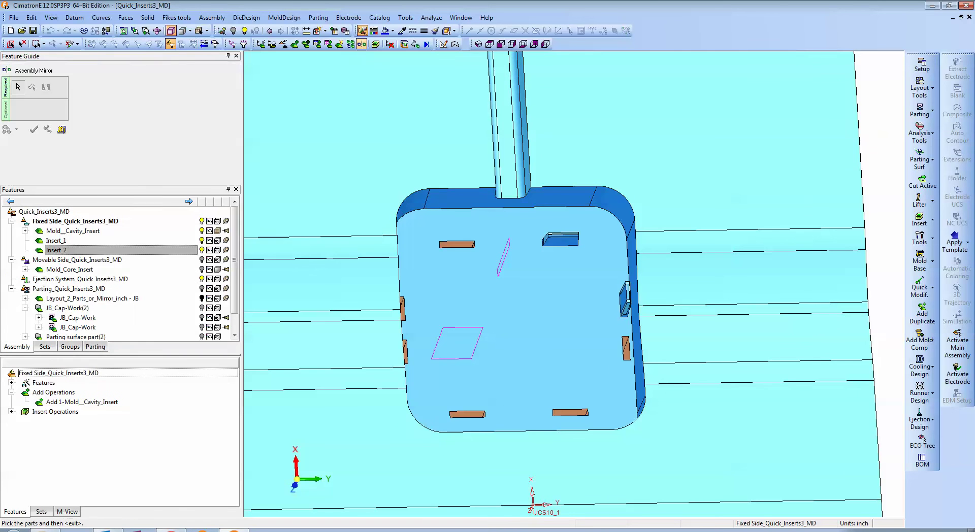
click(556, 243)
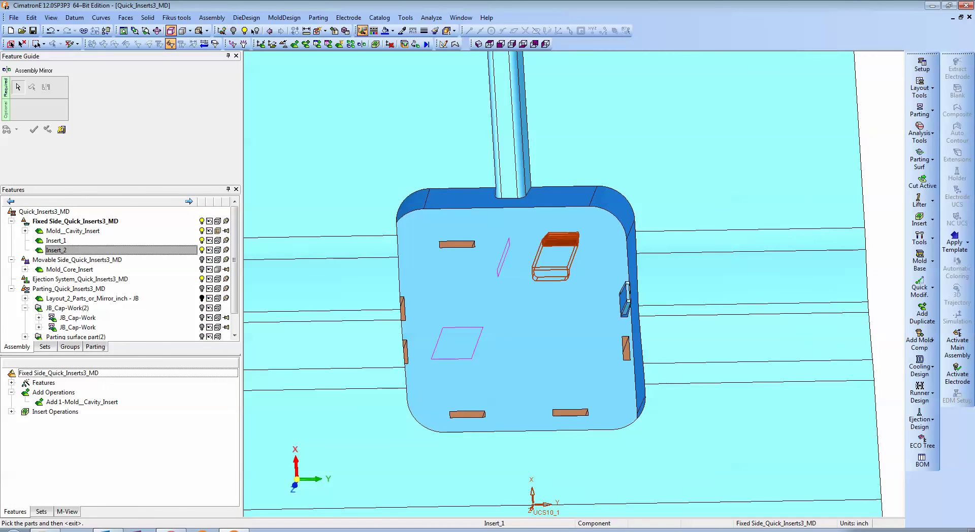
middle_click(558, 252)
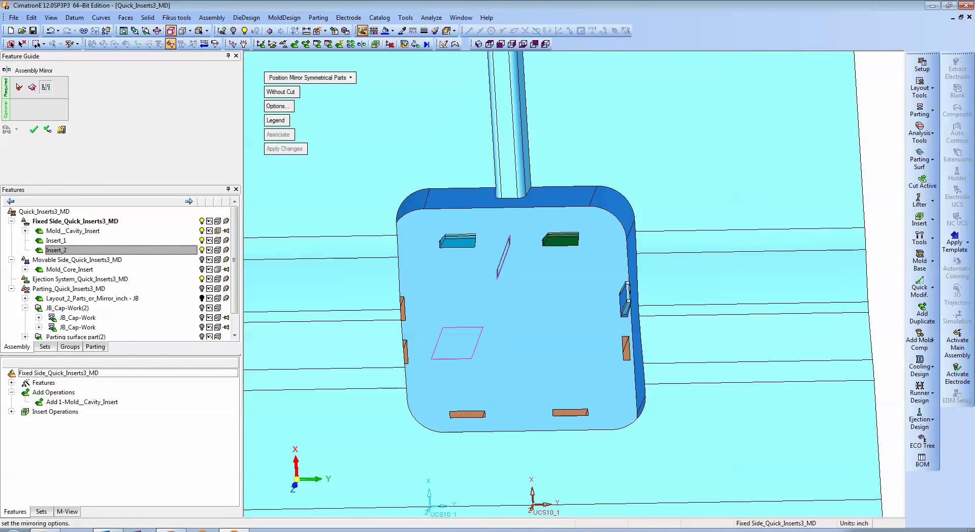
click(281, 91)
ctrl+drag(488, 315, 581, 279)
scroll(571, 289, up, 3)
ctrl+middle_drag(574, 254, 536, 355)
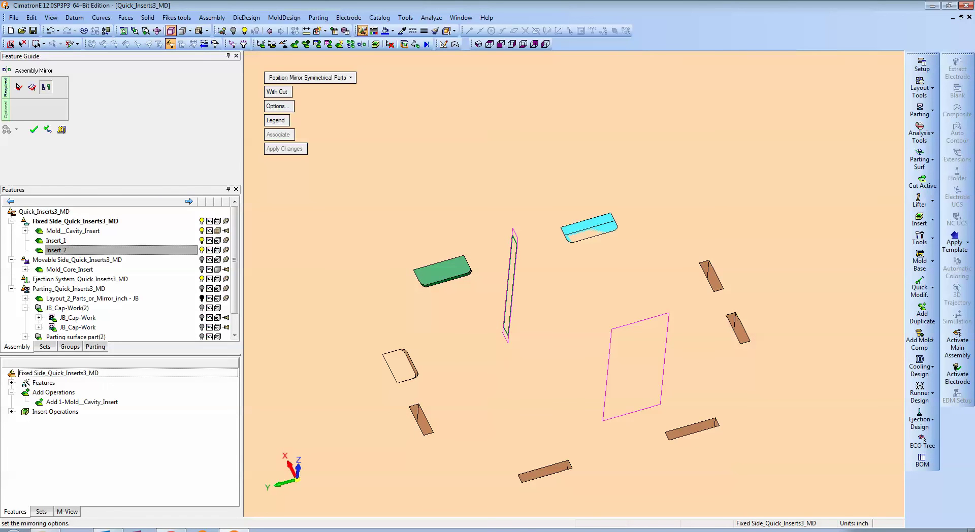
middle_click(374, 149)
click(388, 150)
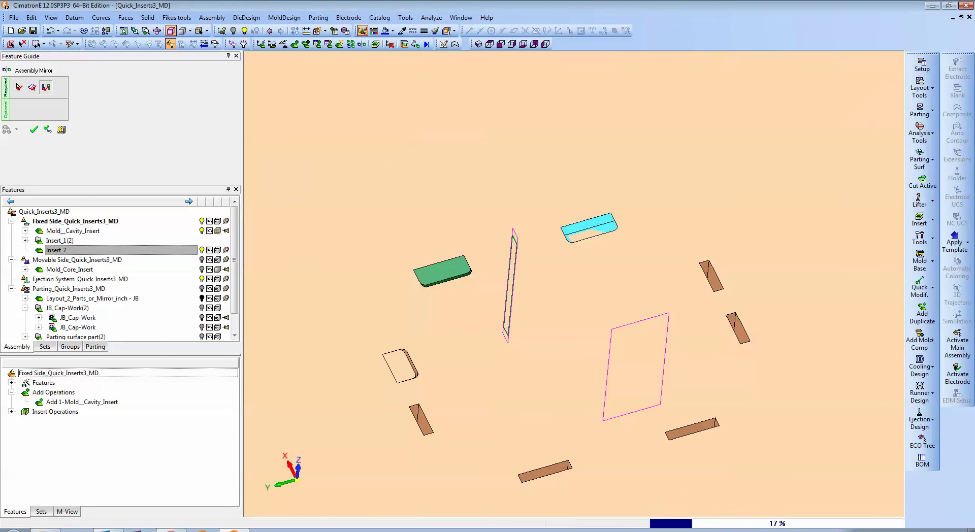
Step: Mirror both Insert_1 instances with cut across the other mid plane to the opposite end of the pocket, checking the mirror colour legend
ctrl+drag(487, 254, 630, 305)
ctrl+right_drag(630, 305, 629, 264)
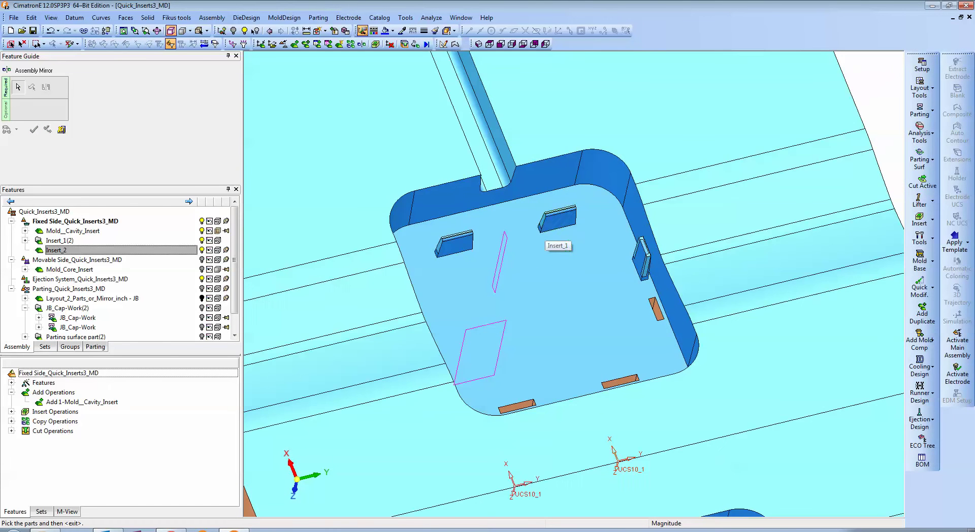
middle_click(480, 267)
ctrl+drag(480, 266, 482, 287)
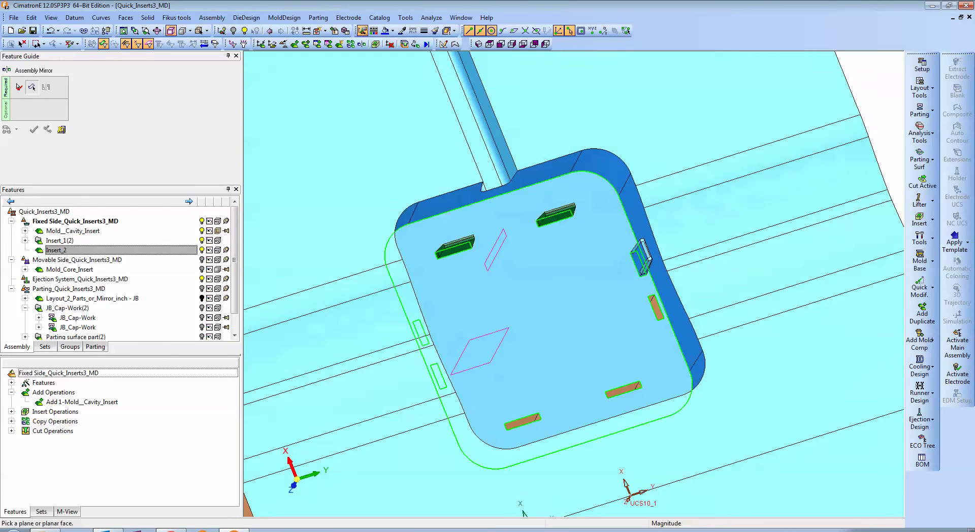
click(487, 335)
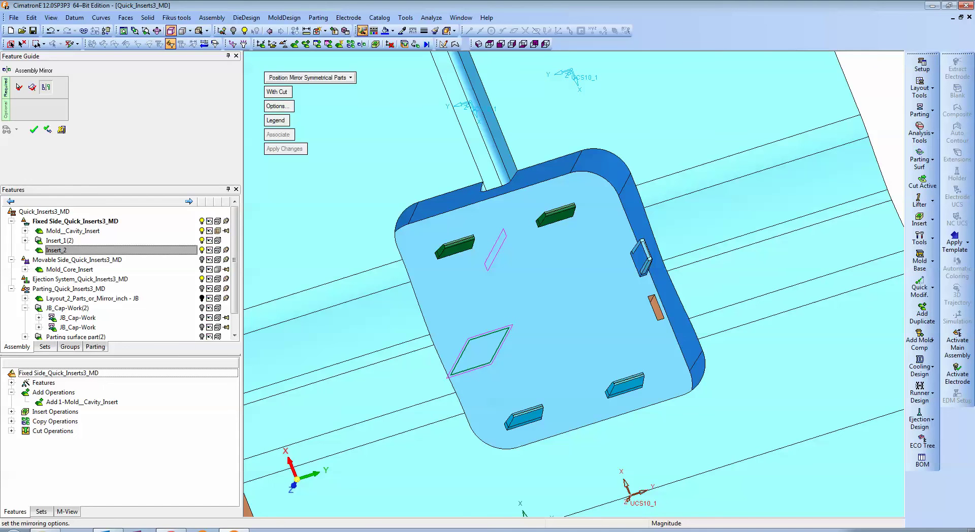
click(276, 121)
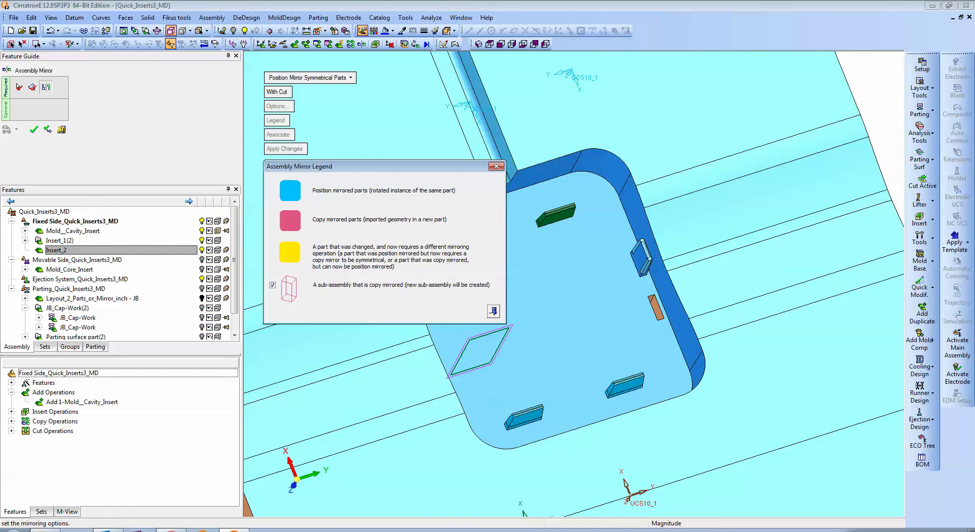
click(493, 311)
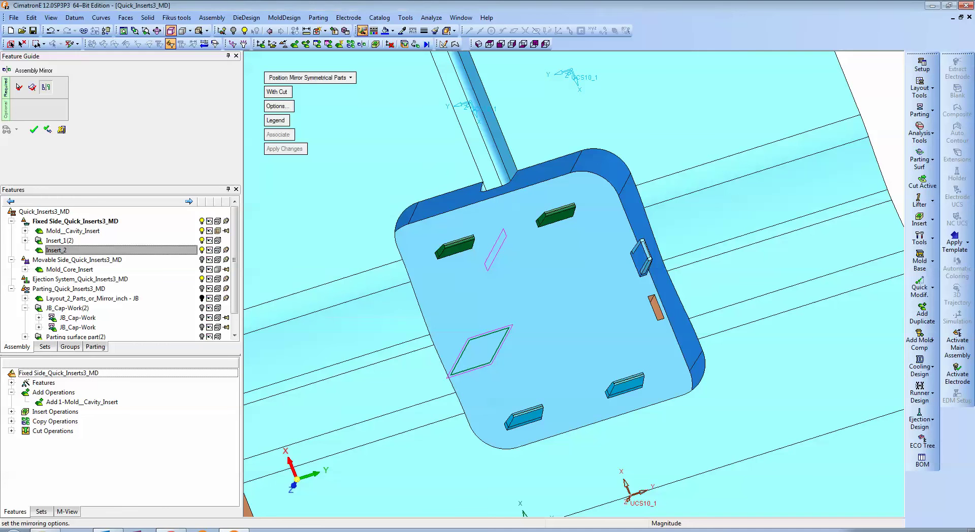
click(47, 129)
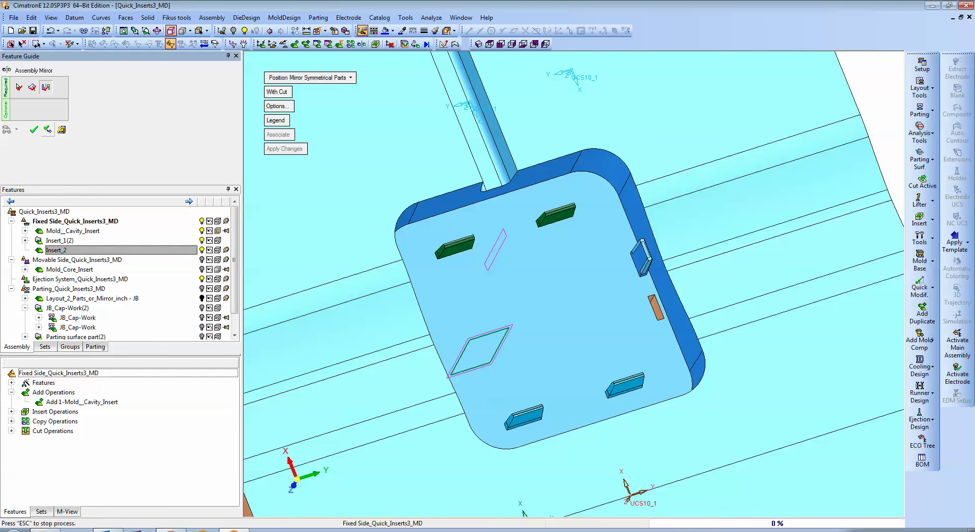
Step: Mirror Insert_2 with cut onto the empty slot beside it, using the same mid plane
click(632, 268)
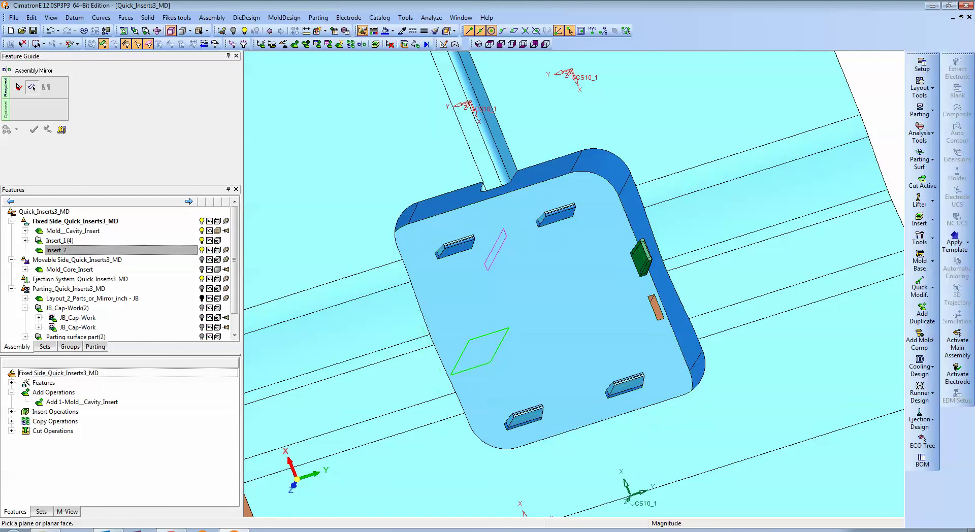
click(499, 346)
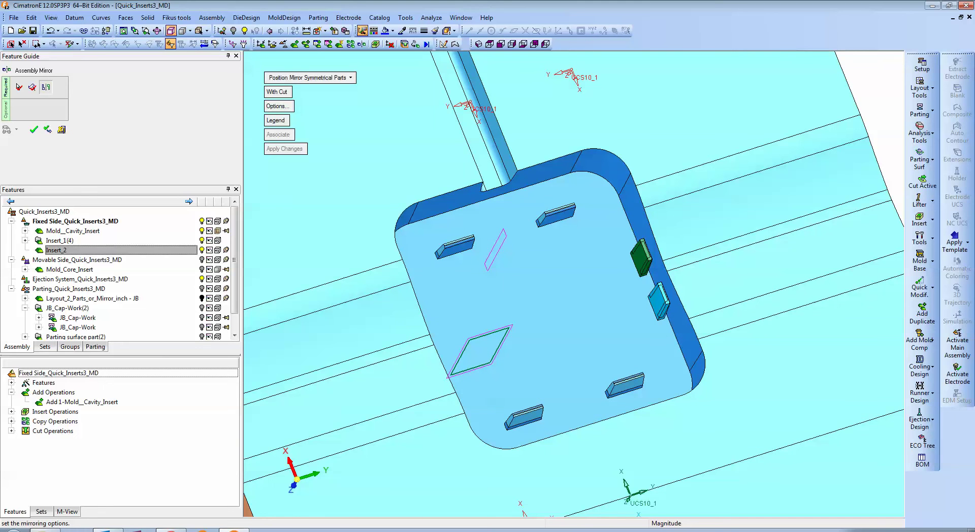
middle_click(548, 250)
click(562, 251)
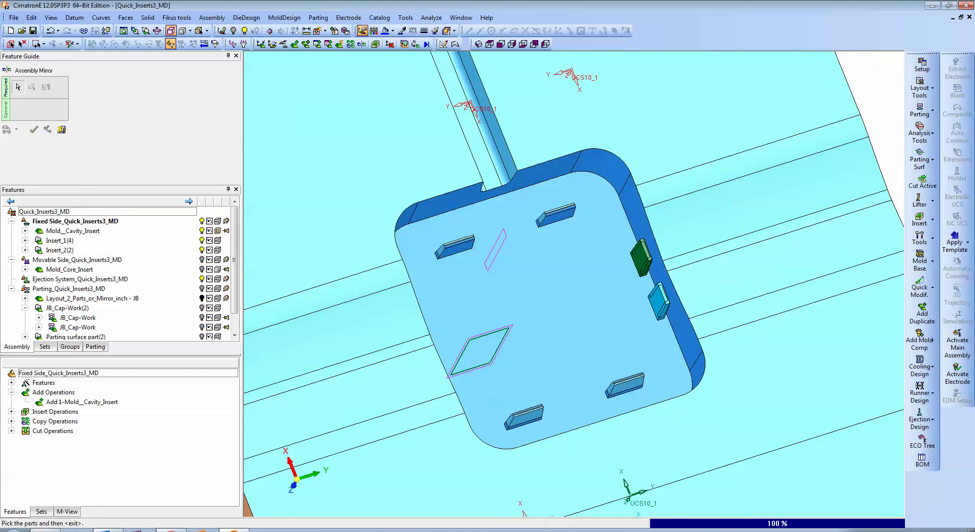
Step: Mirror both Insert_2 instances with cut across the first mid plane onto the opposite side of the pocket
click(659, 313)
click(641, 265)
middle_click(637, 266)
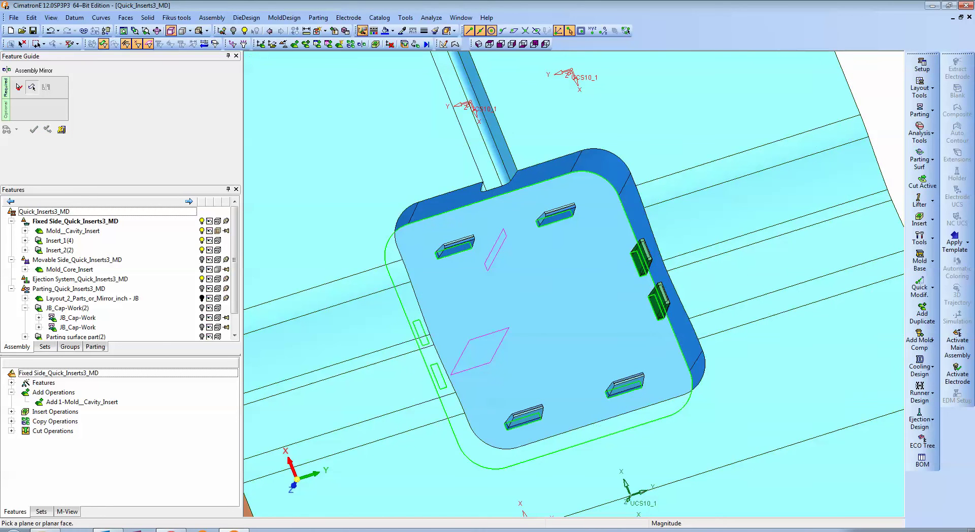
click(496, 249)
ctrl+drag(496, 248, 406, 238)
middle_click(472, 176)
click(472, 176)
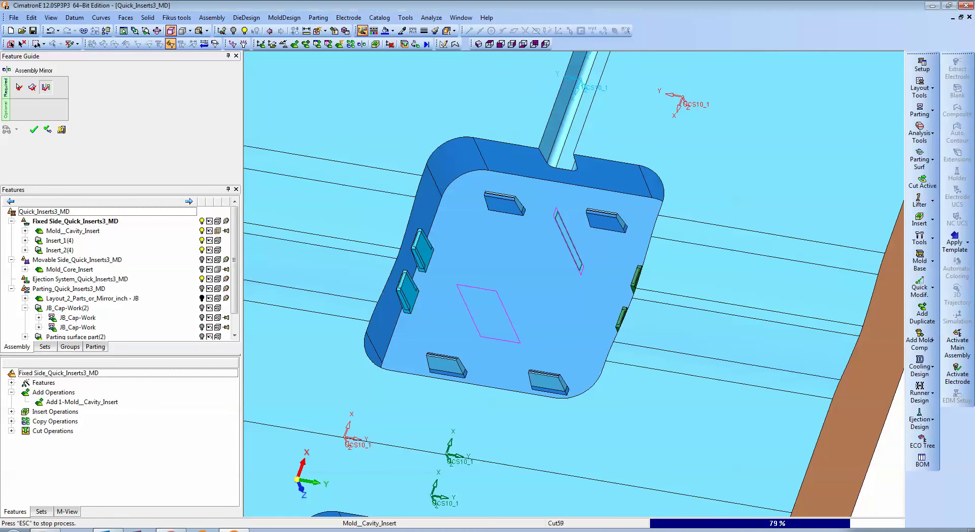
Step: Inspect the mirrored inserts from both sides, activate the top-level Quick_Inserts3_MD assembly and select JB_Cap-Copy under ECO
ctrl+drag(472, 176, 422, 178)
ctrl+drag(680, 254, 579, 261)
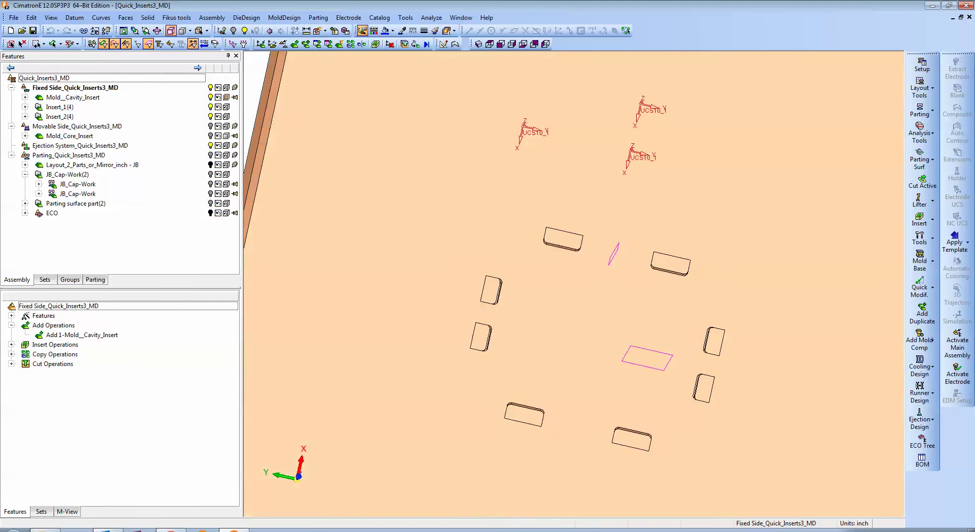
ctrl+right_drag(579, 261, 579, 213)
mouse_move(579, 213)
ctrl+mouse_down()
mouse_move(584, 201)
mouse_move(589, 213)
ctrl+mouse_up()
ctrl+right_drag(589, 214, 589, 285)
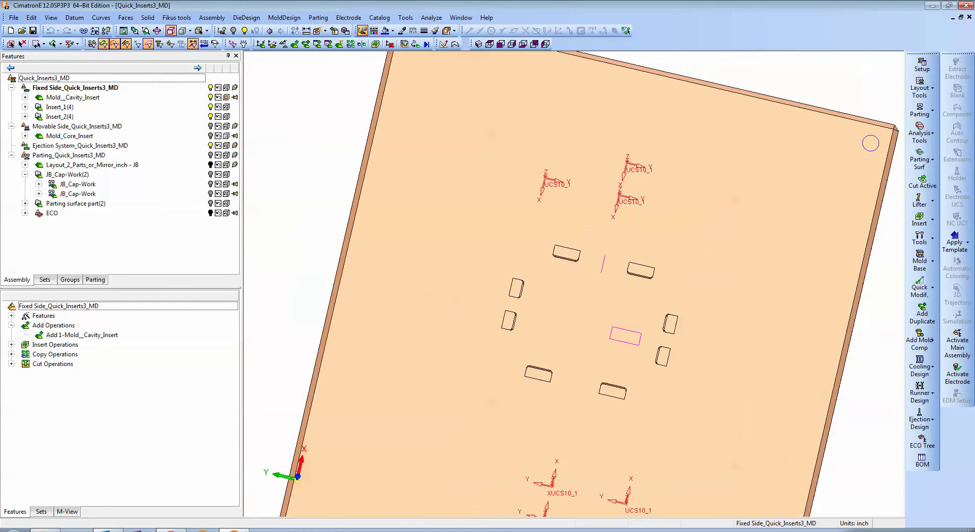
ctrl+drag(589, 285, 432, 299)
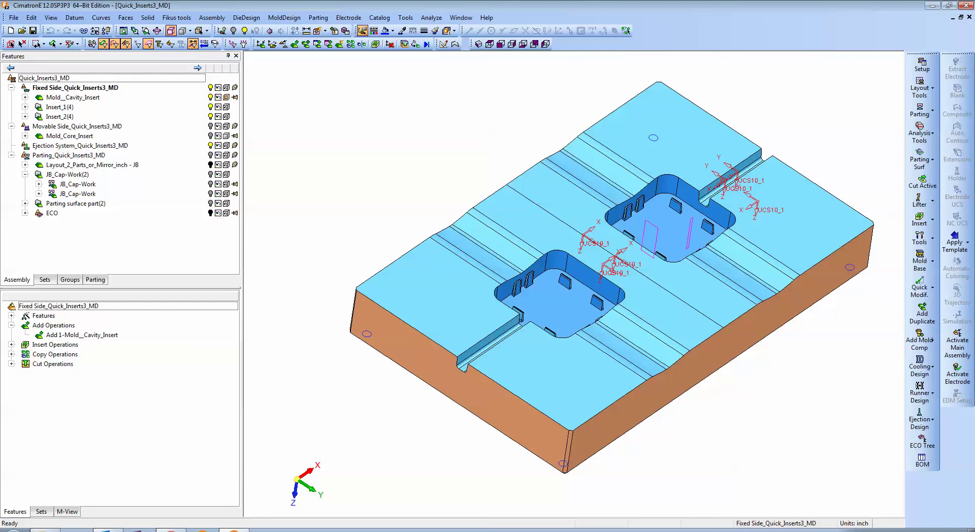
double_click(46, 78)
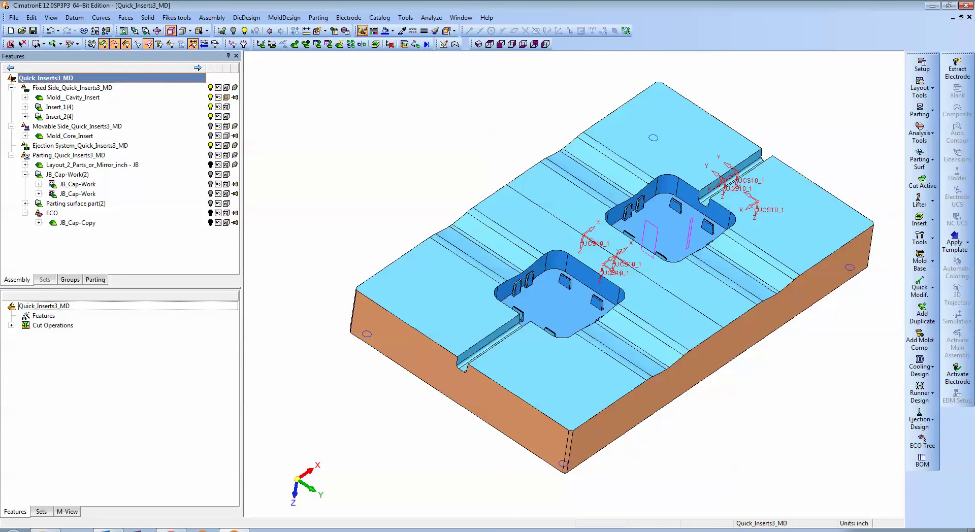
click(210, 223)
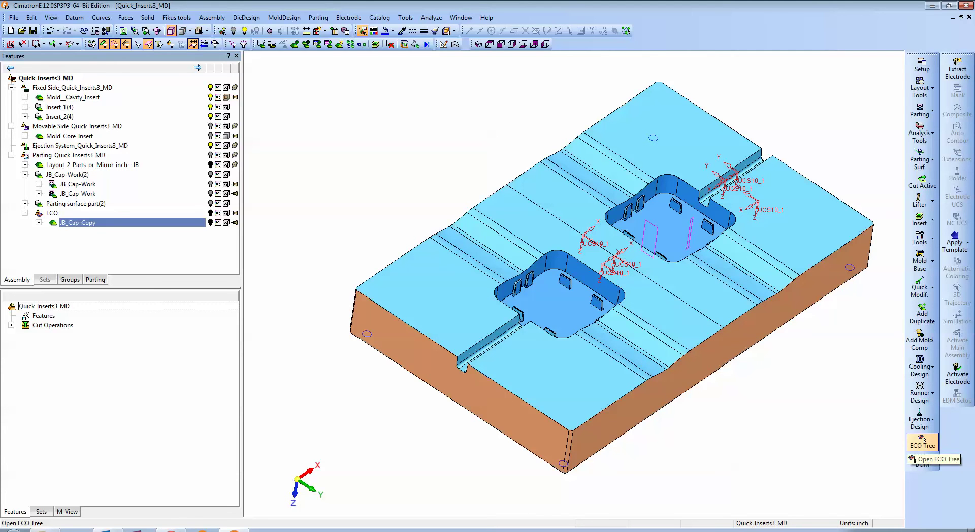
Step: Add a comparison part to All ECO in the ECO tree, loading JB_Cap - ECO1.elt from the ECO DEMO\Parts folder
click(922, 441)
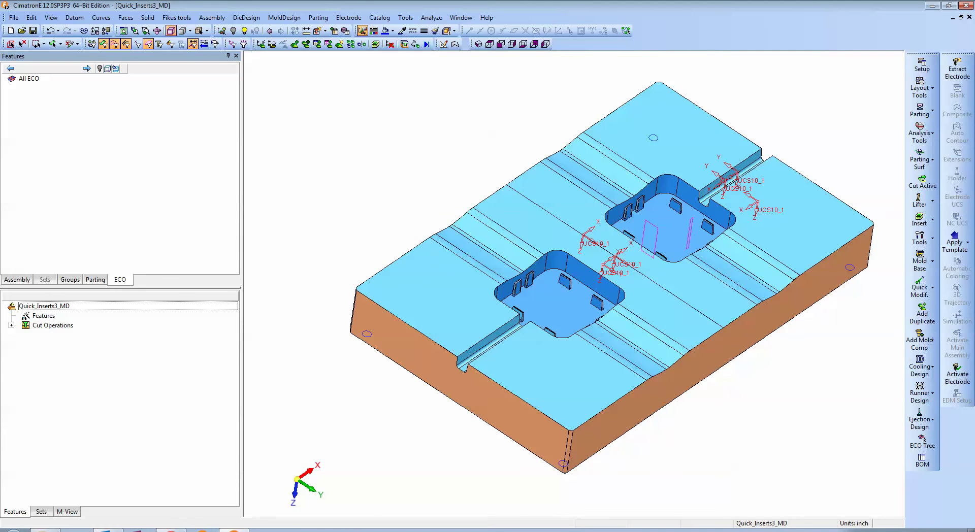
right_click(30, 79)
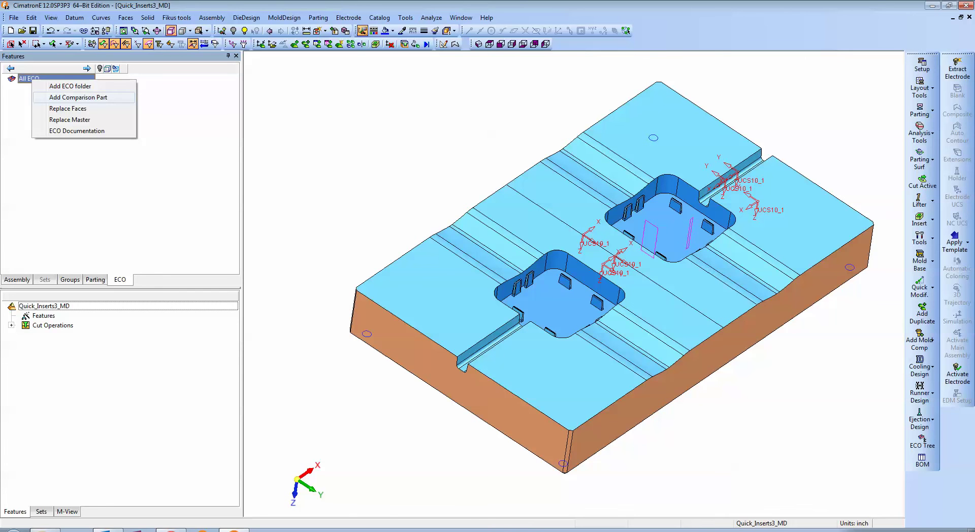
click(79, 97)
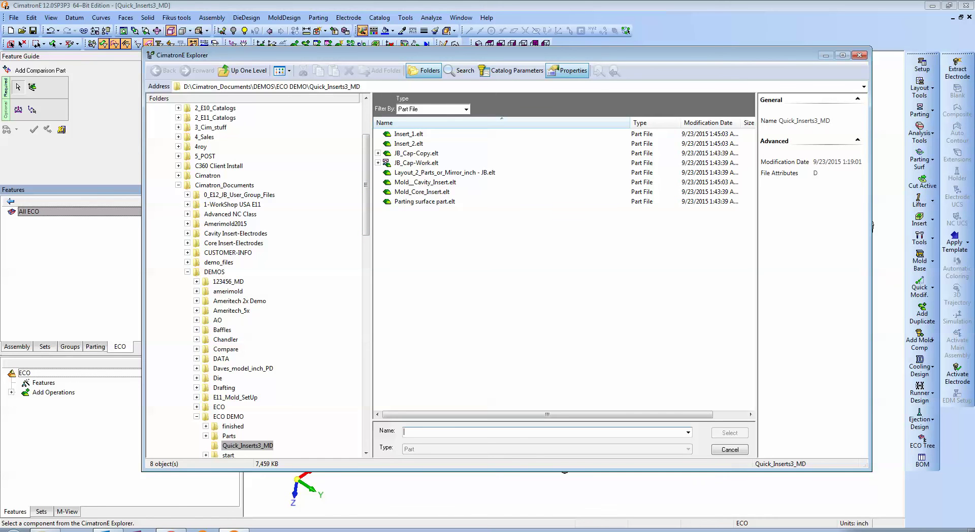
click(228, 416)
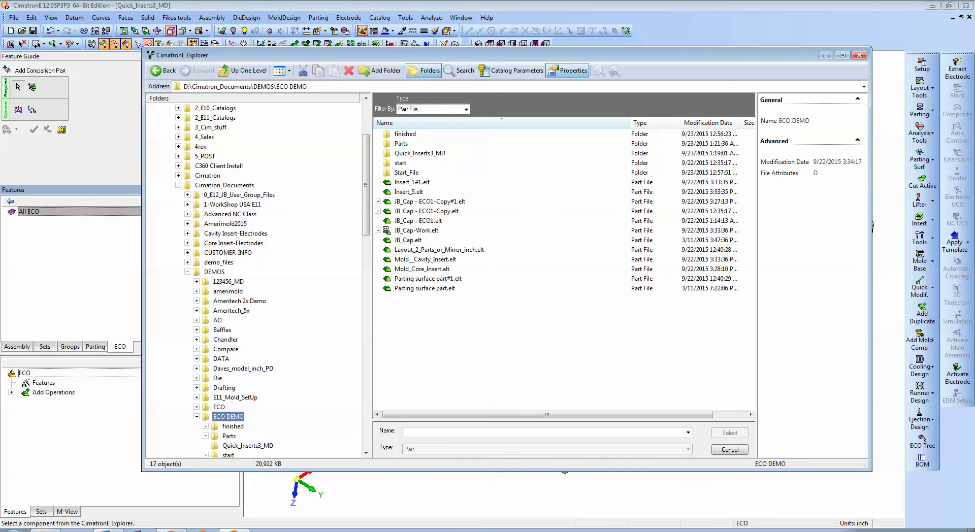
click(247, 446)
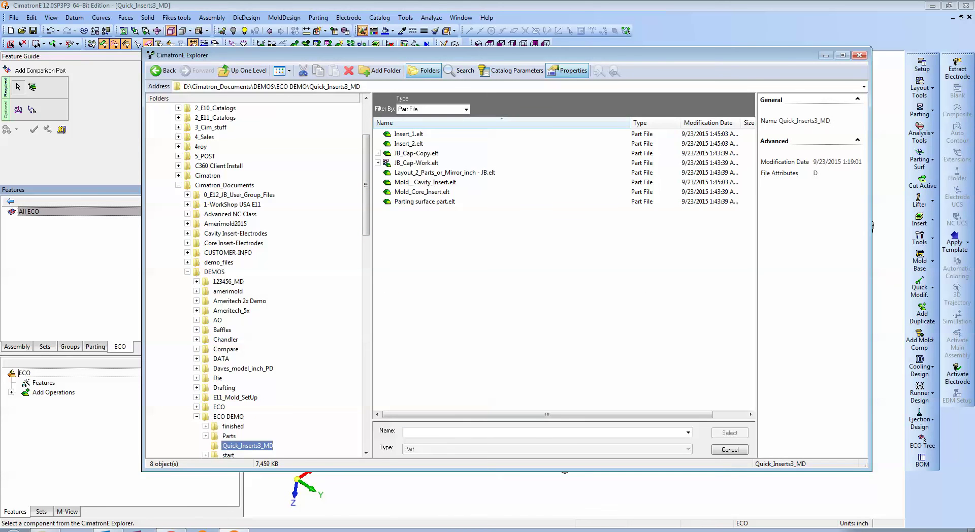
scroll(254, 279, down, 4)
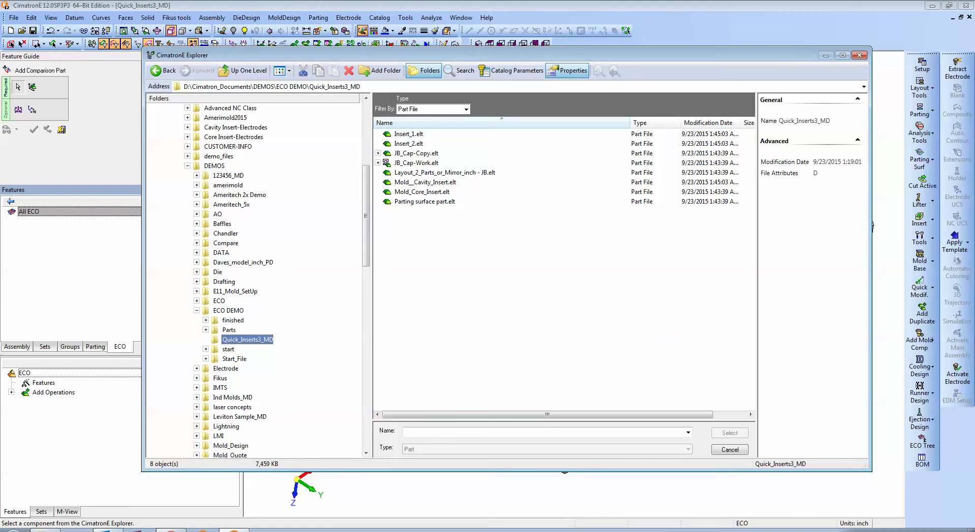
click(228, 311)
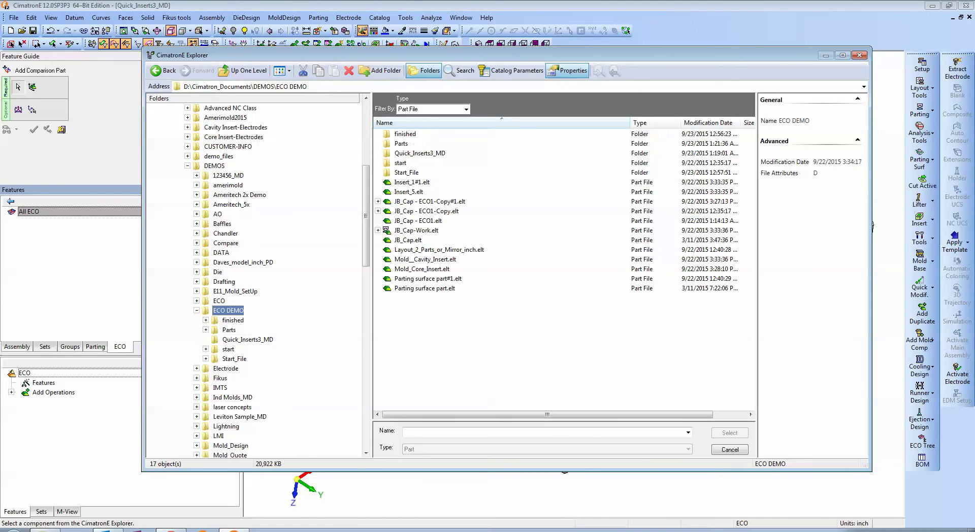
click(228, 330)
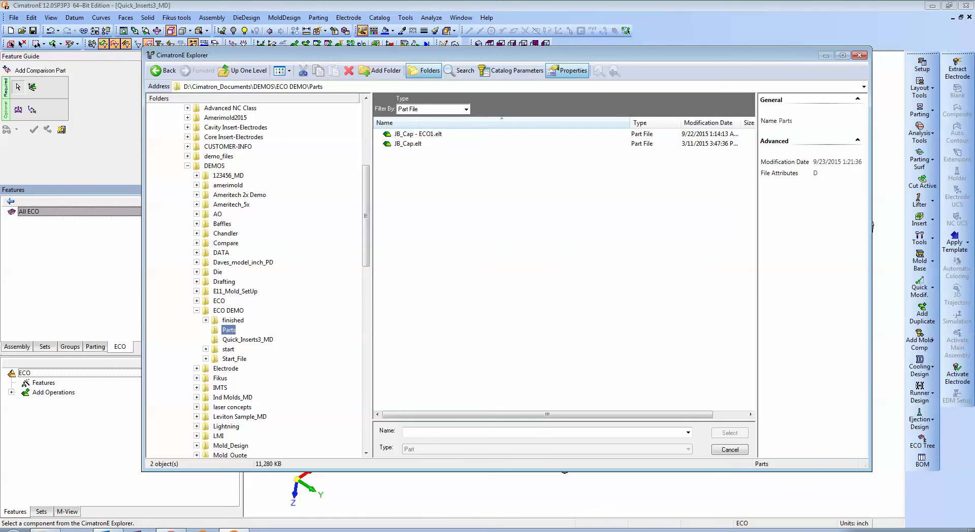
click(417, 134)
click(730, 434)
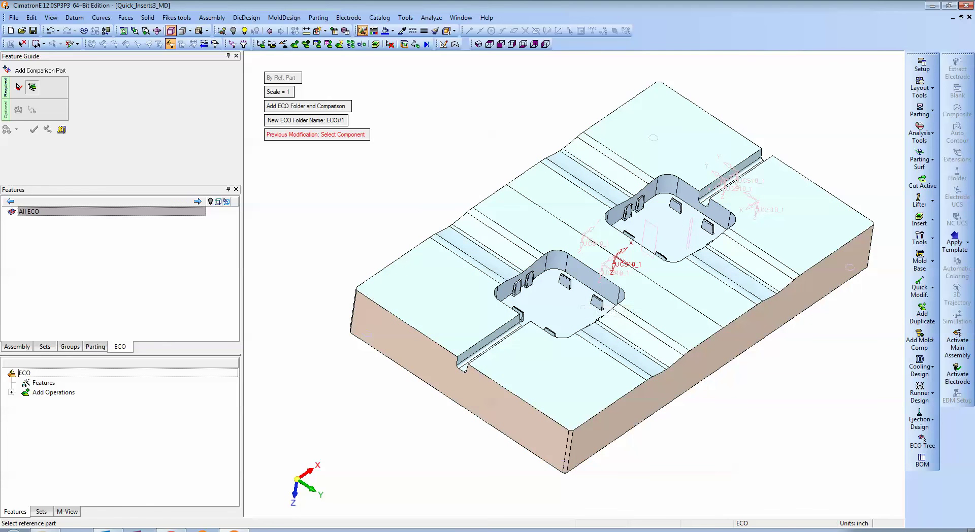
Step: Pick JB_Cap-Copy from the ECO branch of the assembly as the reference part for the comparison
click(17, 347)
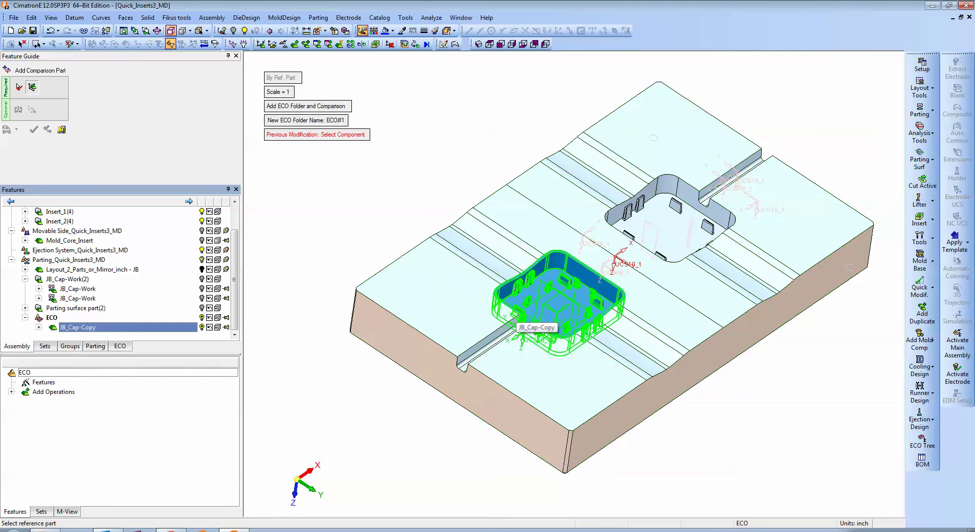
click(514, 325)
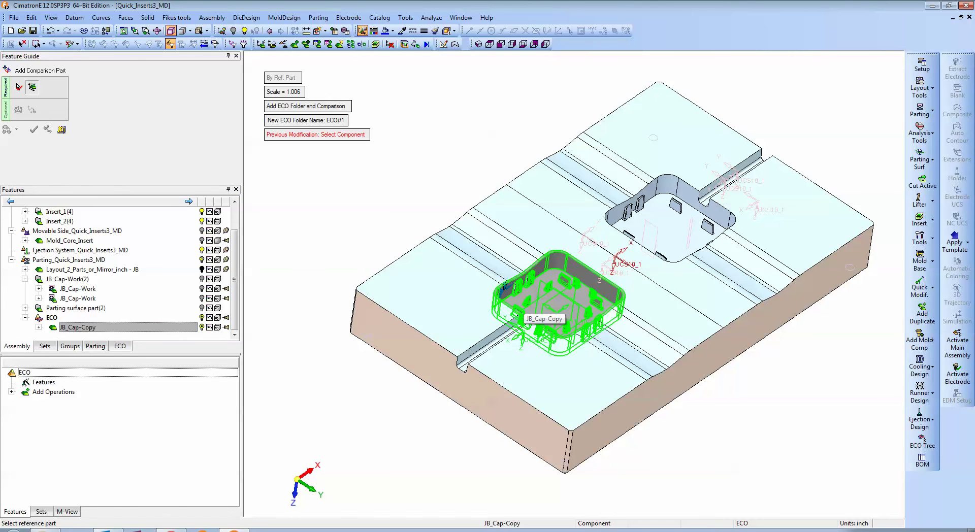
scroll(564, 284, up, 5)
ctrl+middle_drag(528, 310, 611, 281)
ctrl+drag(612, 282, 609, 198)
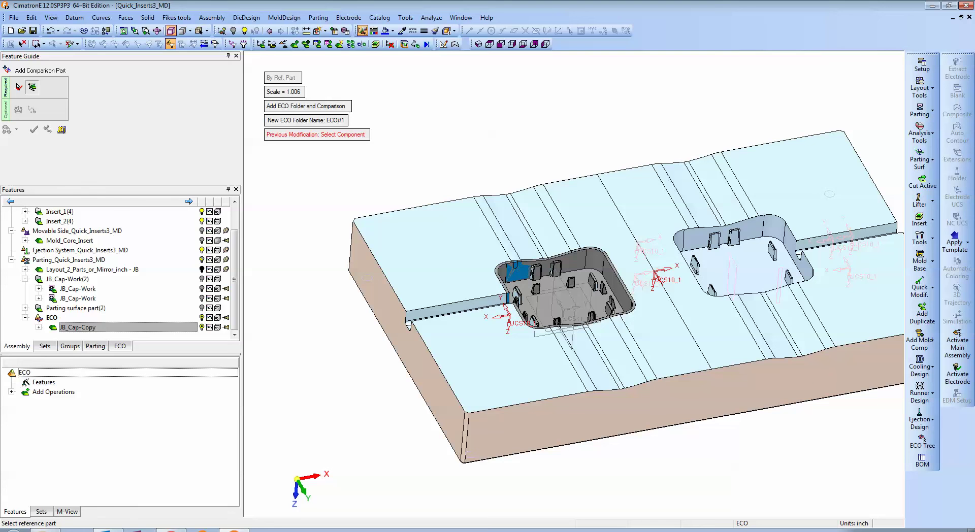
Step: Isolate the first JB_Cap-Work, pick it as the reference part, and confirm the ECO#1 comparison with JB_Cap-Copy as previous modification
click(201, 289)
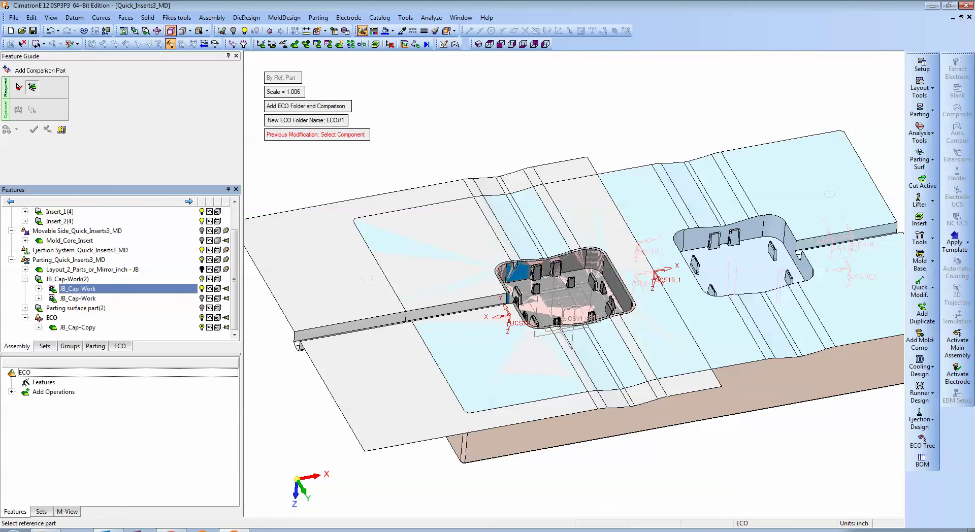
drag(235, 280, 234, 251)
click(202, 221)
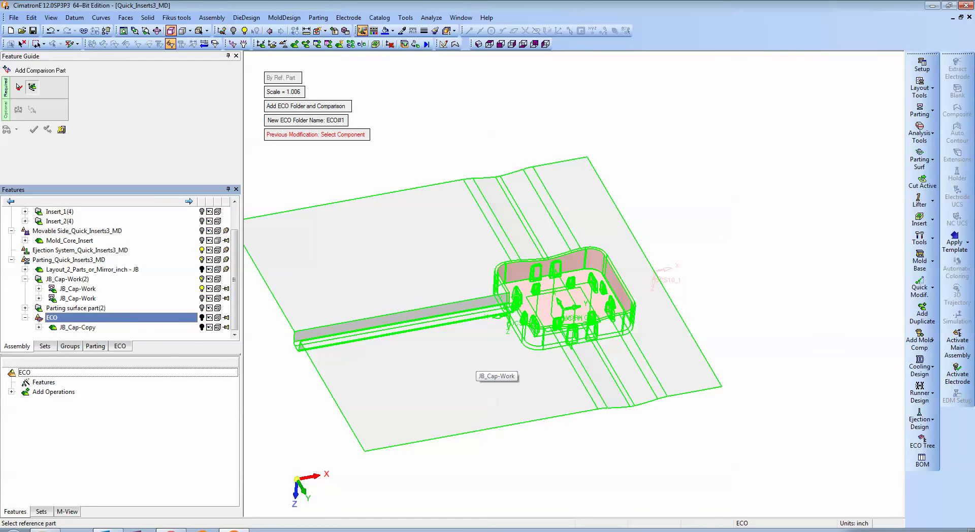
click(476, 361)
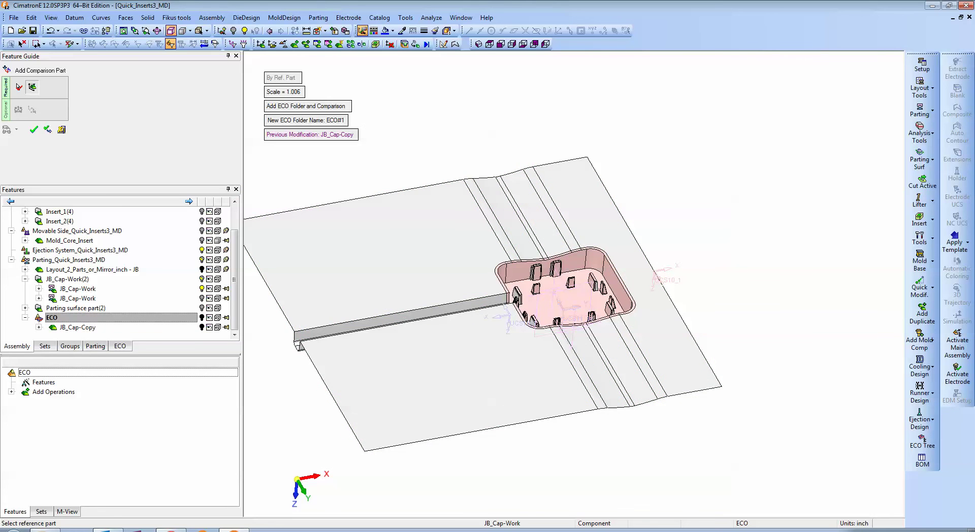
click(489, 349)
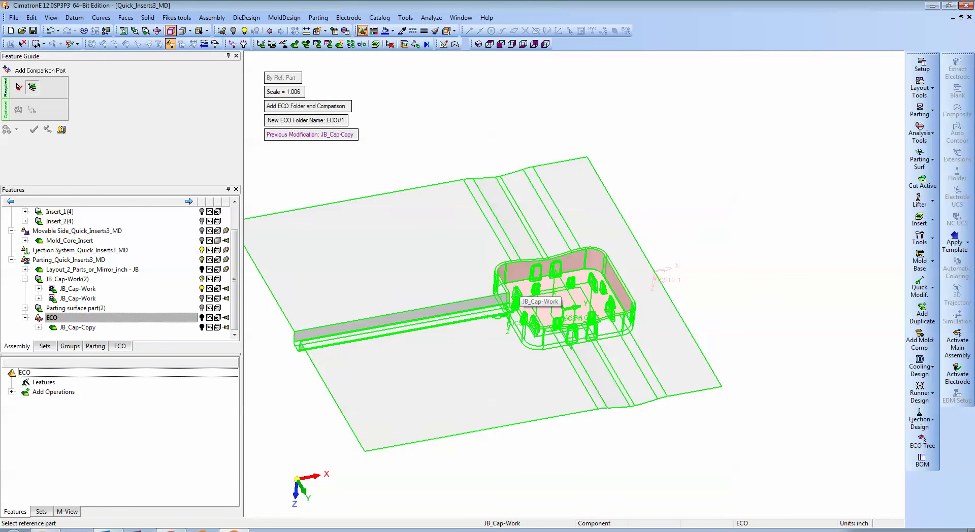
click(519, 299)
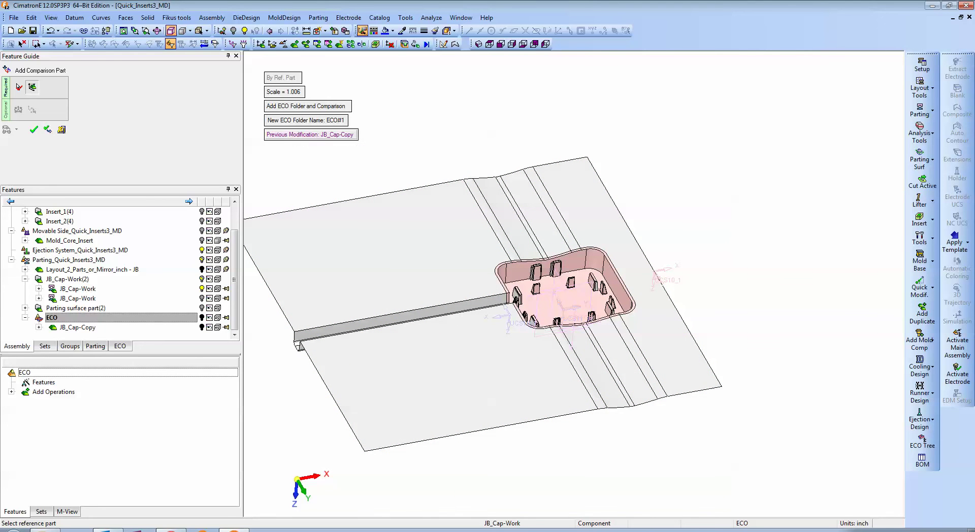
click(289, 135)
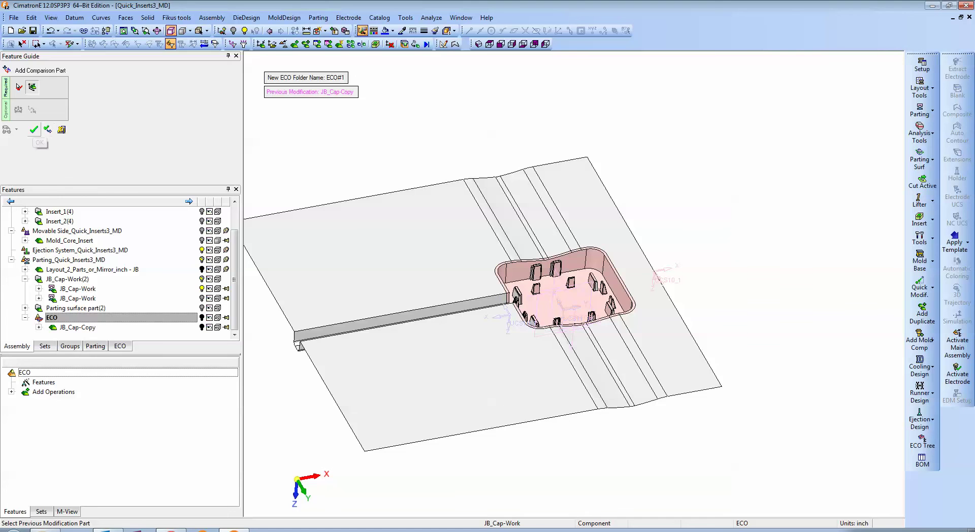
click(34, 130)
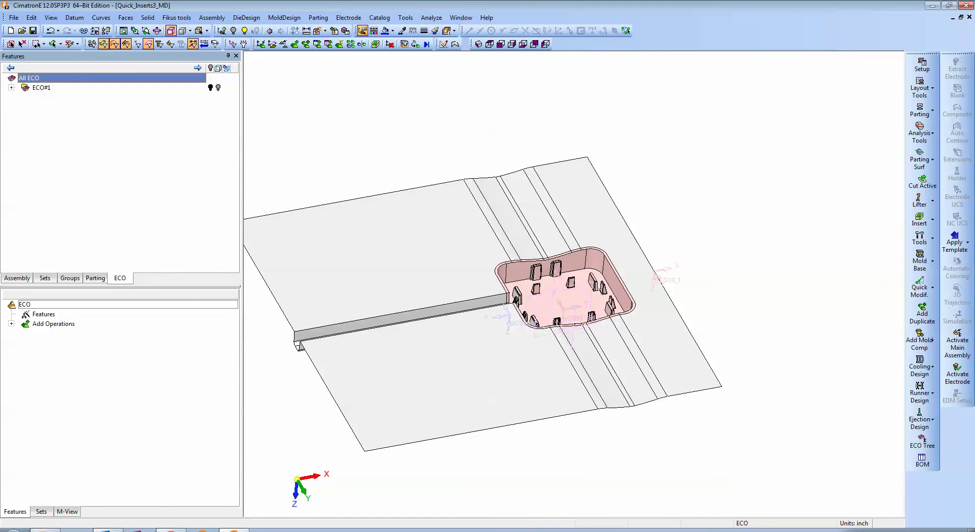
Step: Open the Actual Change comparison under ECO#1, examine the differences between JB_Cap-Copy and JB_Cap - ECO1-Copy, and accept it
click(11, 88)
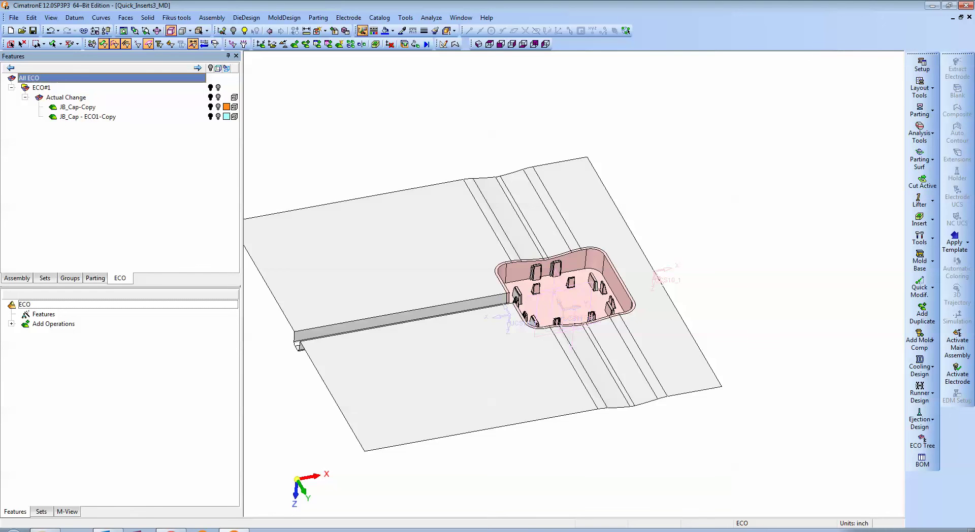
click(75, 97)
right_click(75, 97)
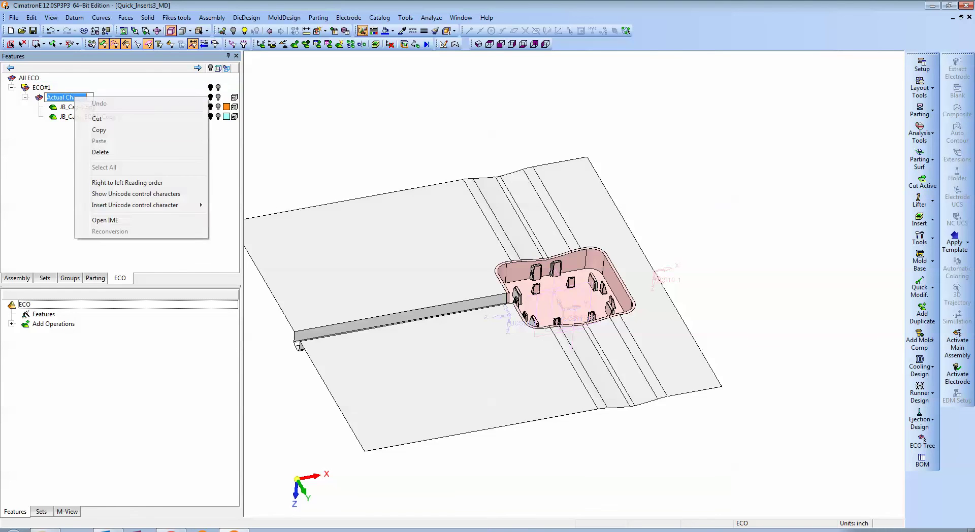
click(65, 148)
right_click(68, 97)
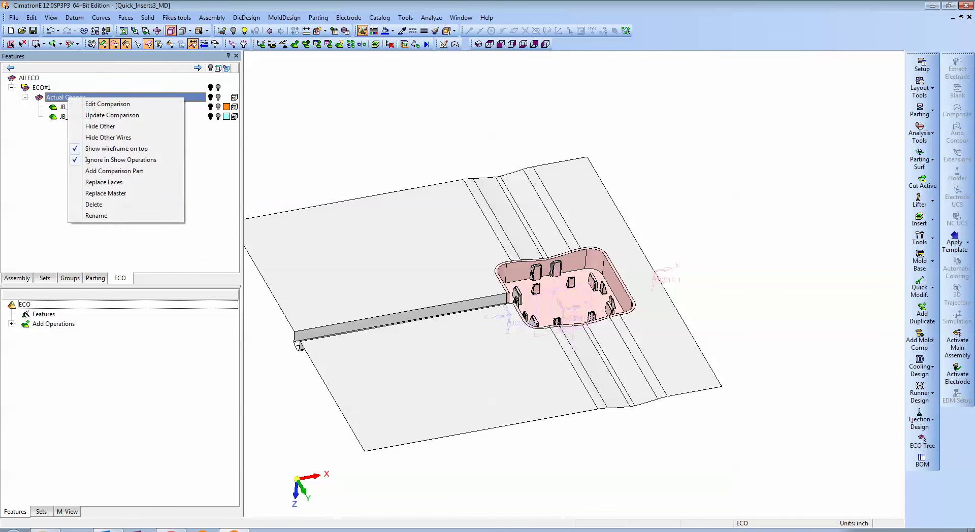
click(108, 103)
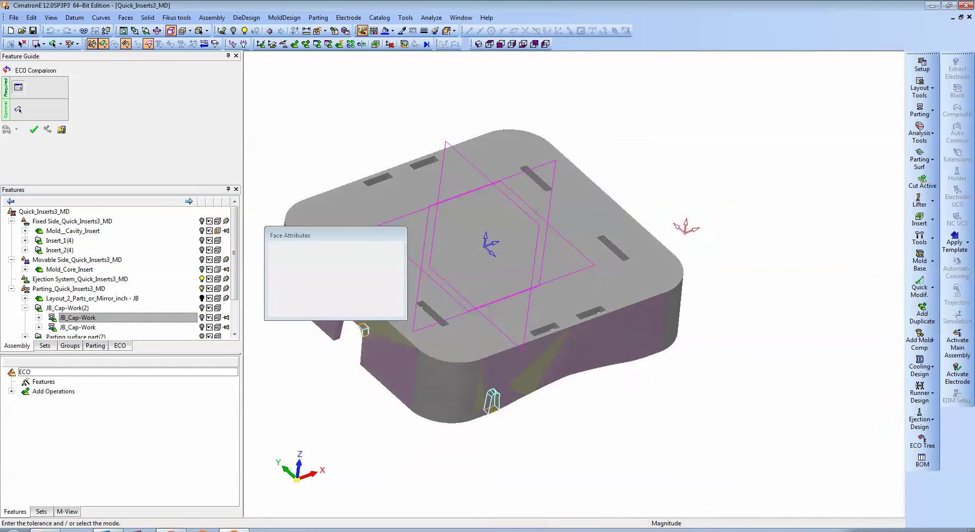
scroll(574, 284, up, 5)
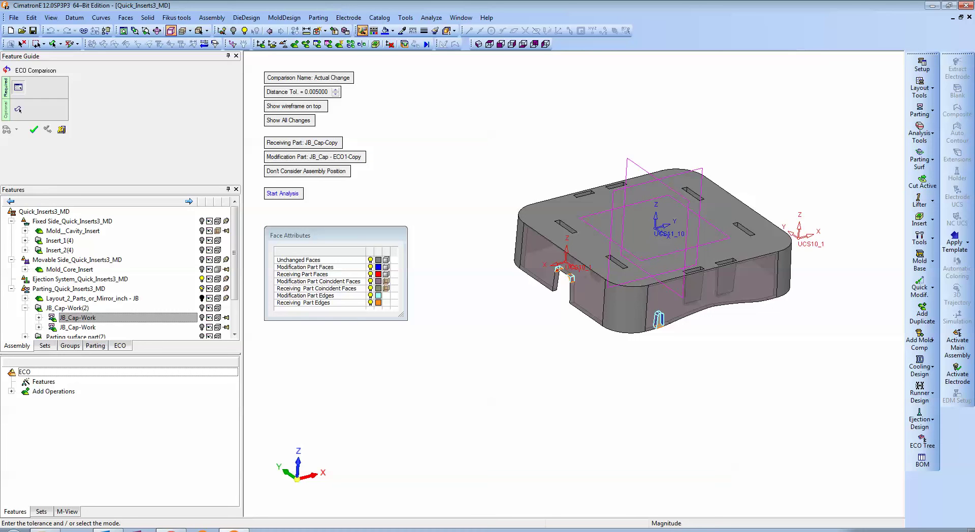
click(34, 130)
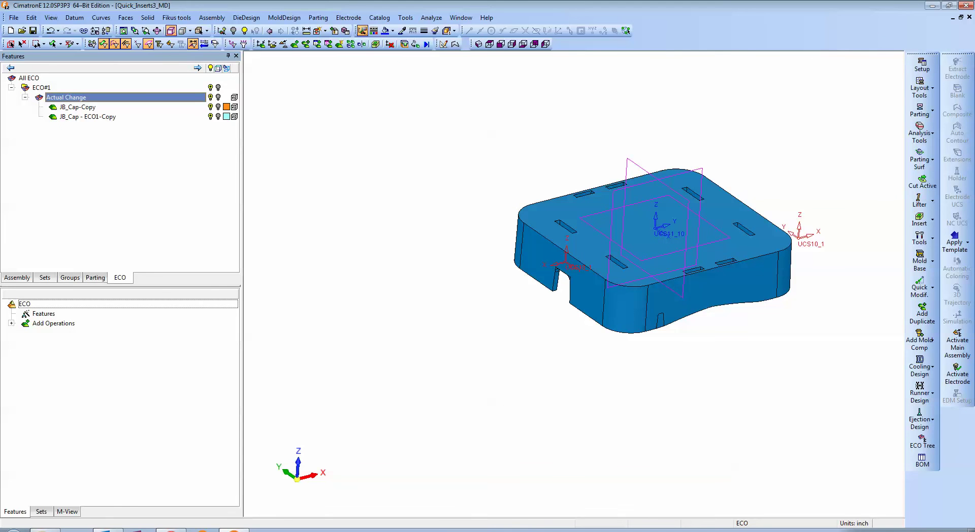
Step: Replace the master of JB_Cap-Copy with the JB_Cap - ECO1 file from the Actual Change comparison
right_click(77, 98)
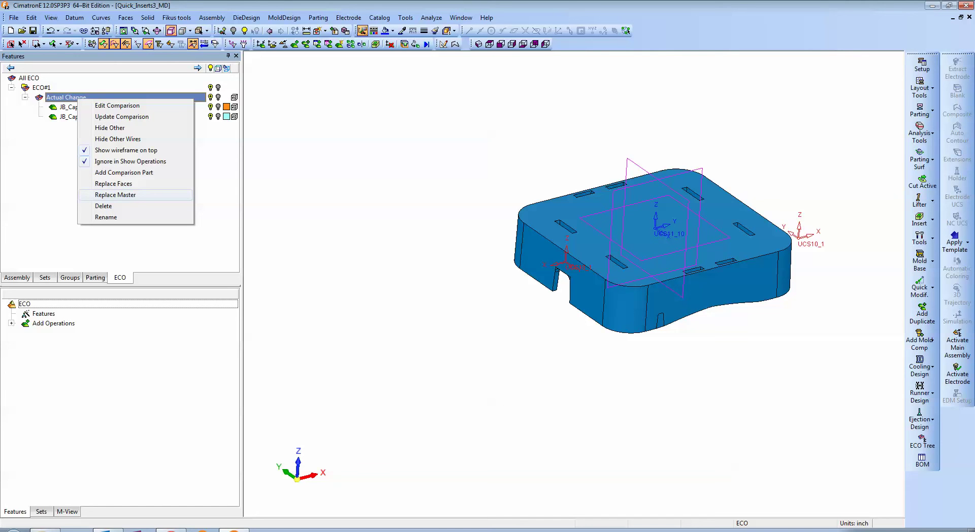
click(115, 194)
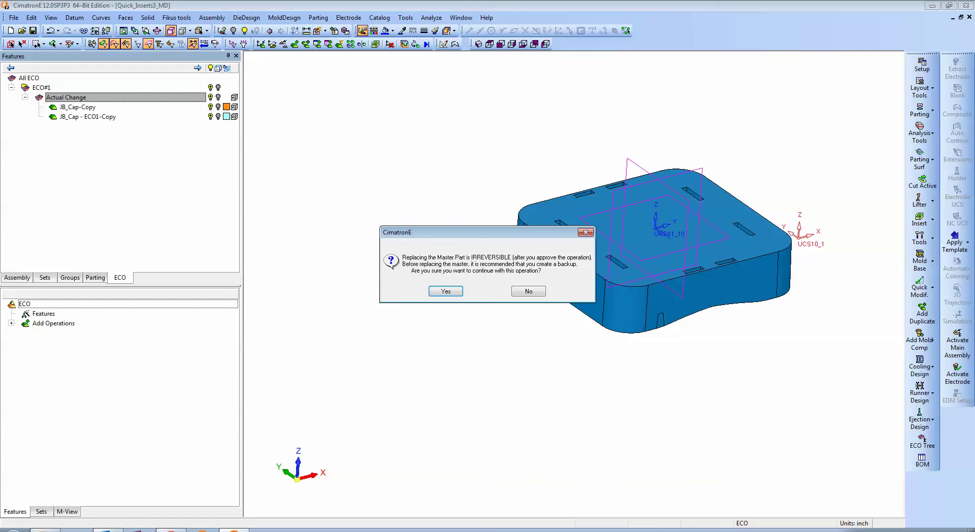
key(Return)
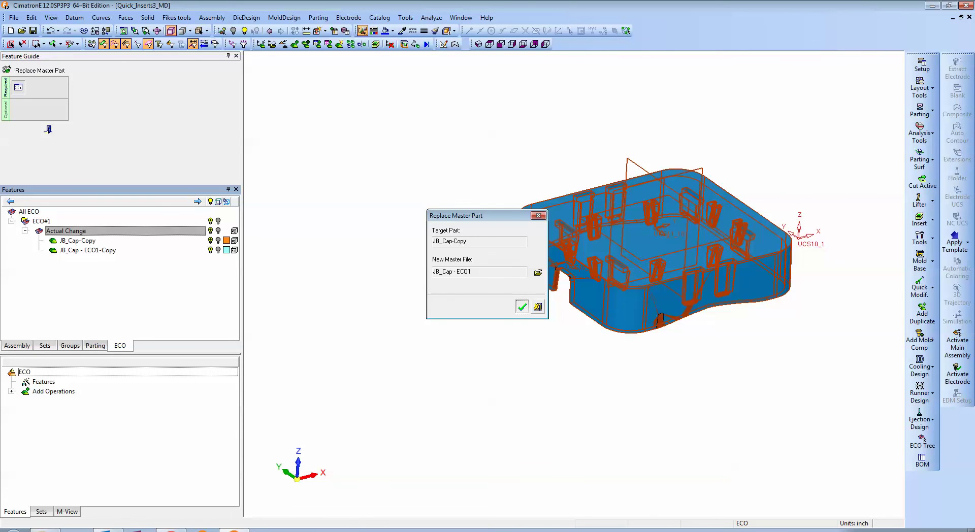
key(Return)
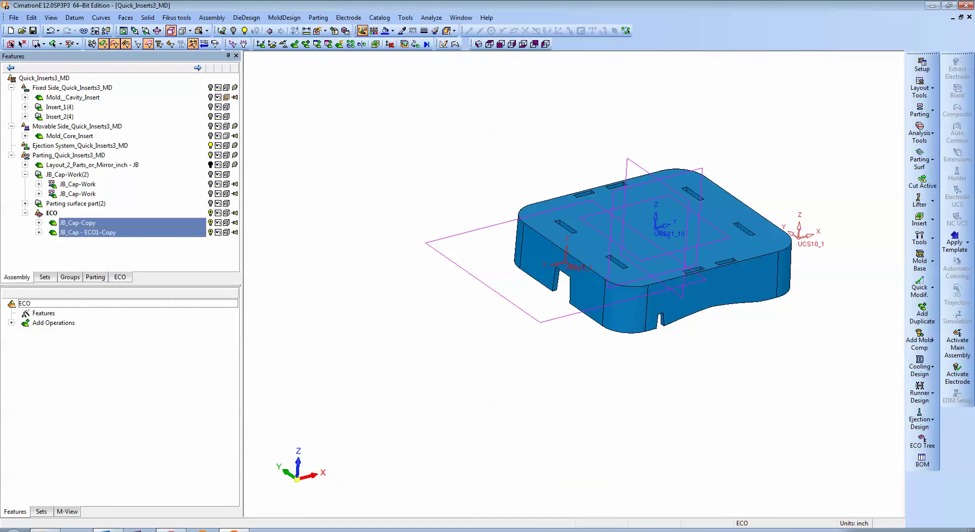
Step: Show both JB_Cap-Work parts alongside the displayed ECO caps
scroll(502, 286, down, 4)
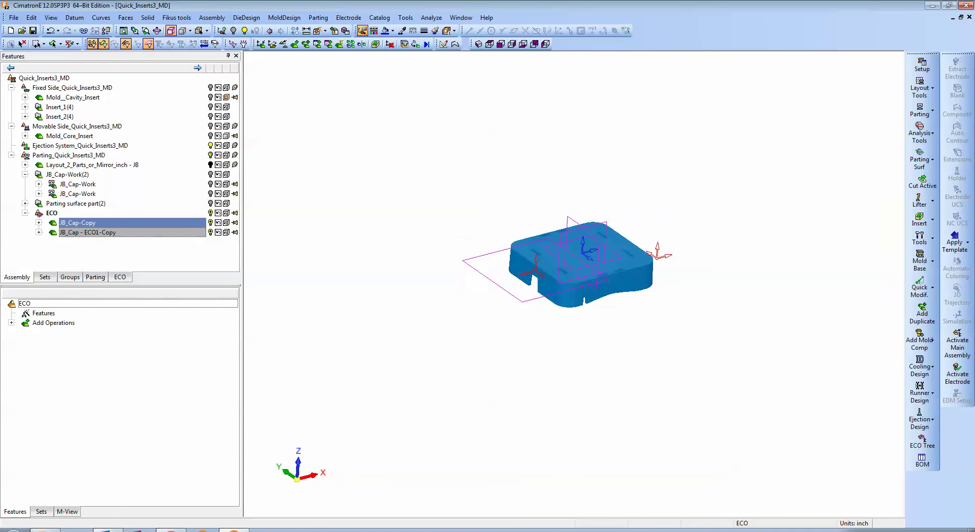
ctrl+middle_drag(574, 272, 545, 264)
click(211, 185)
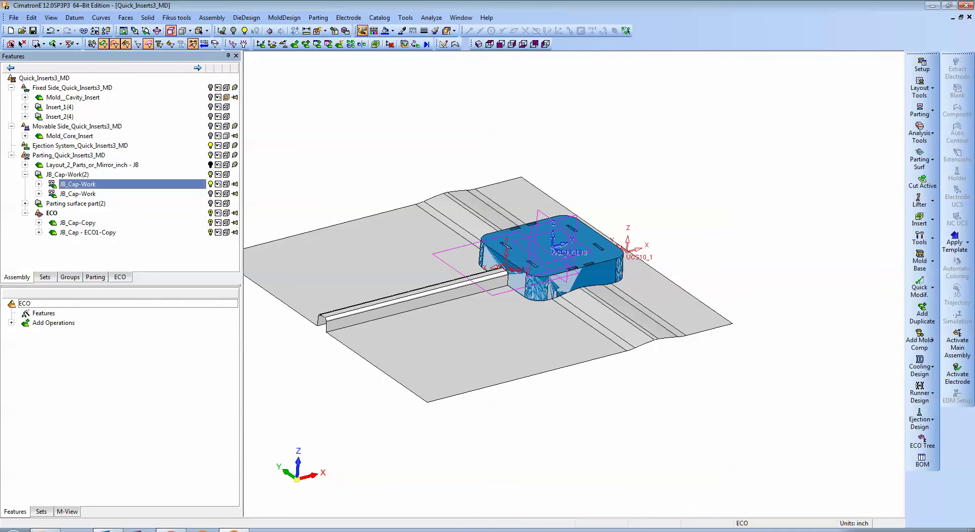
click(210, 194)
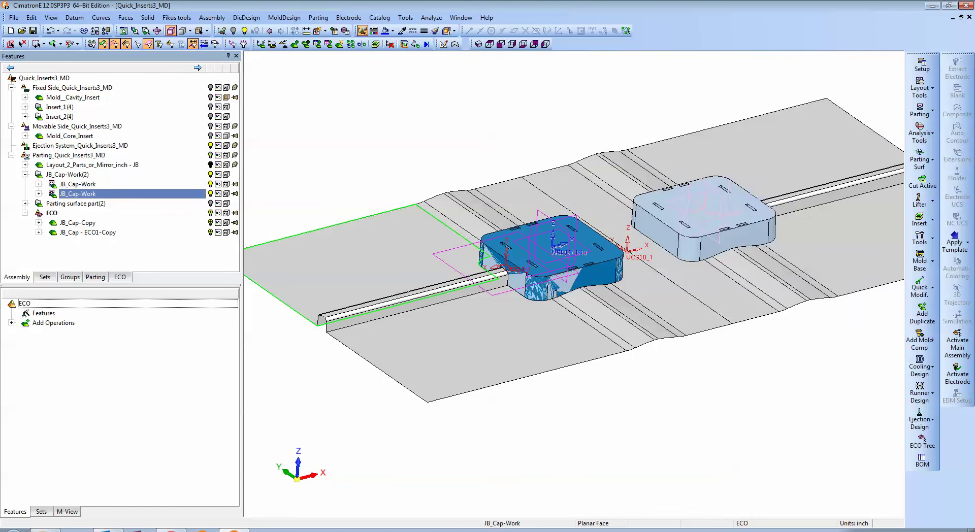
Step: Hide JB_Cap-Copy and JB_Cap - ECO1-Copy under ECO, leaving the two JB_Cap-Work parts displayed
ctrl+drag(457, 254, 459, 284)
scroll(528, 285, up, 4)
ctrl+drag(528, 295, 561, 290)
scroll(553, 249, down, 2)
scroll(573, 279, down, 3)
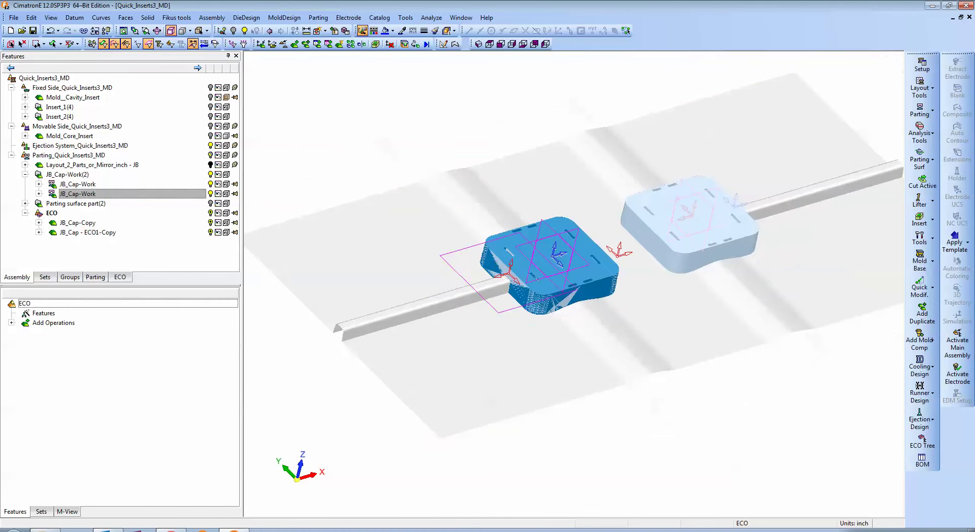
ctrl+middle_drag(574, 269, 537, 286)
ctrl+drag(537, 305, 540, 285)
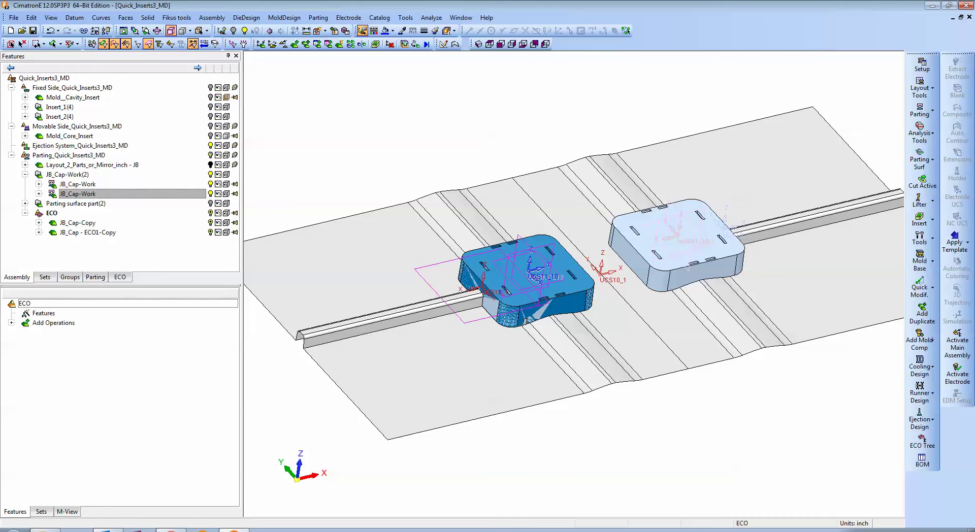
click(210, 223)
click(210, 232)
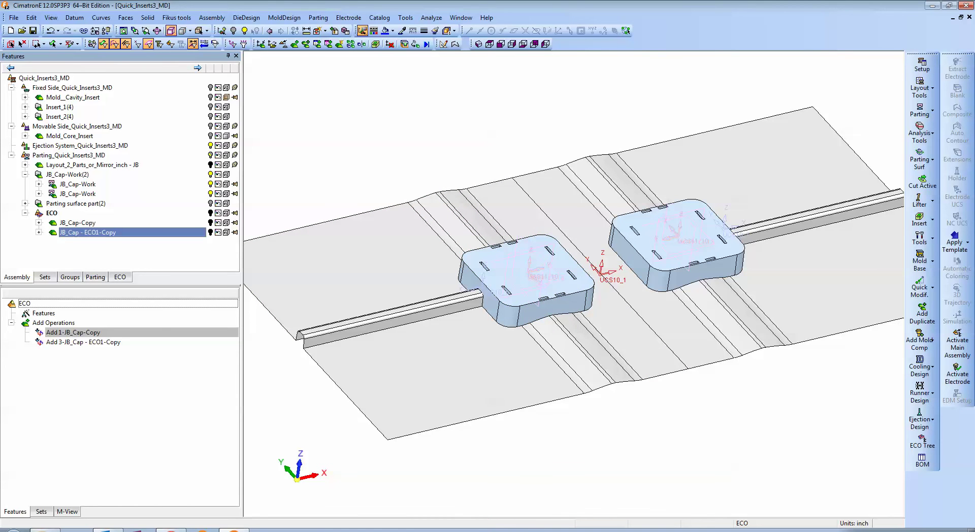
Step: Delete the Actual Change comparison from ECO#1 and the JB_Cap - ECO1-Copy component from the assembly
click(120, 277)
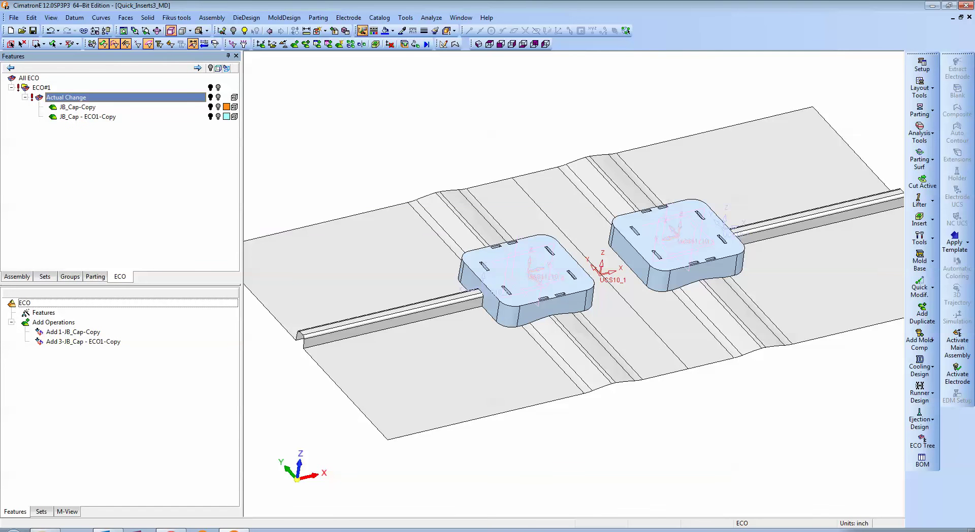
right_click(71, 97)
click(91, 204)
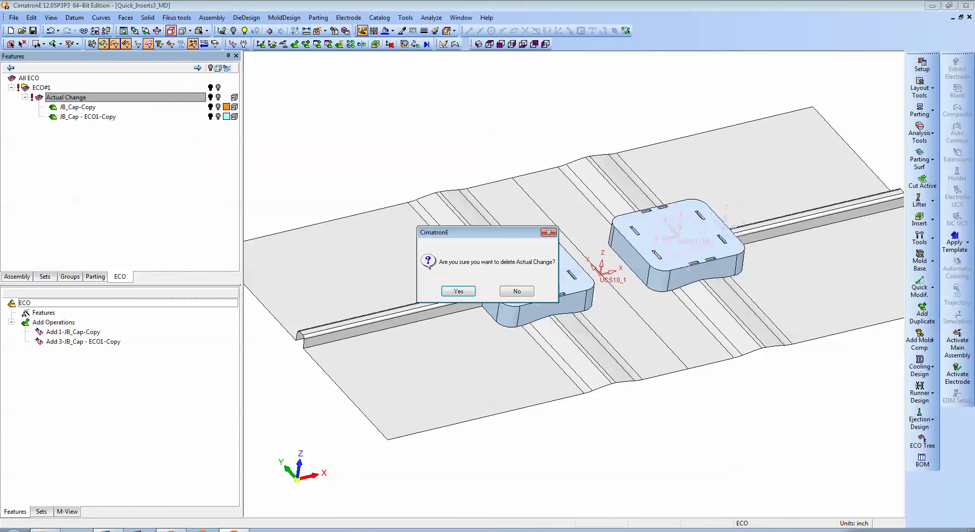
click(458, 291)
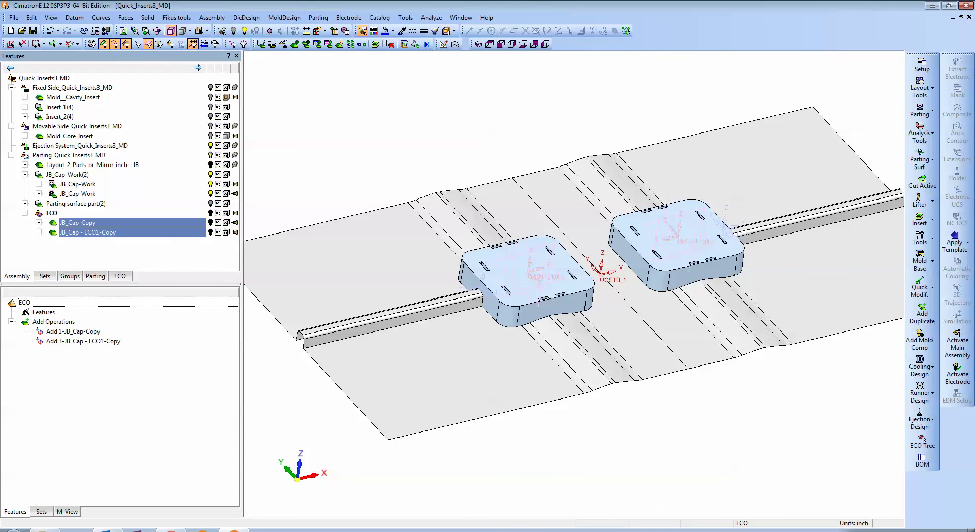
right_click(84, 232)
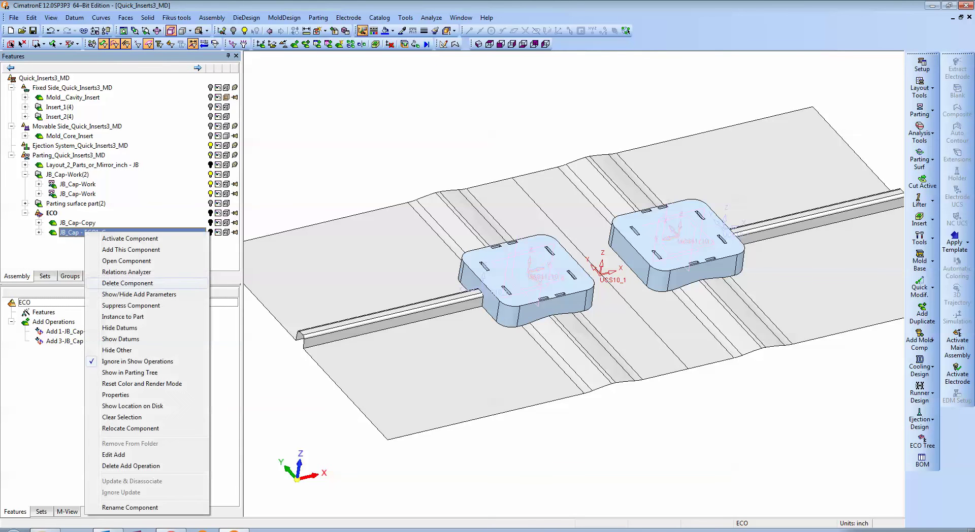
click(153, 283)
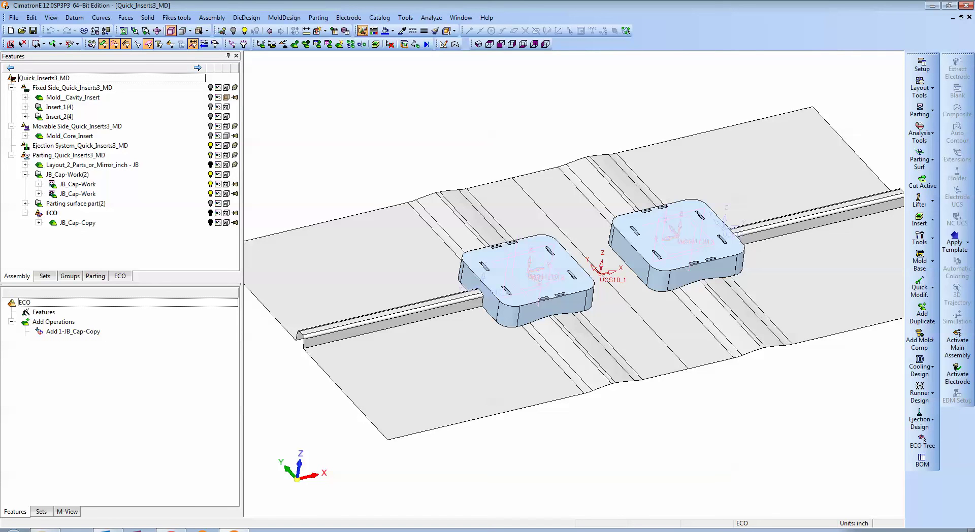
Step: Show JB_Cap-Copy and examine how it overlaps the JB_Cap-Work part beneath it
click(211, 223)
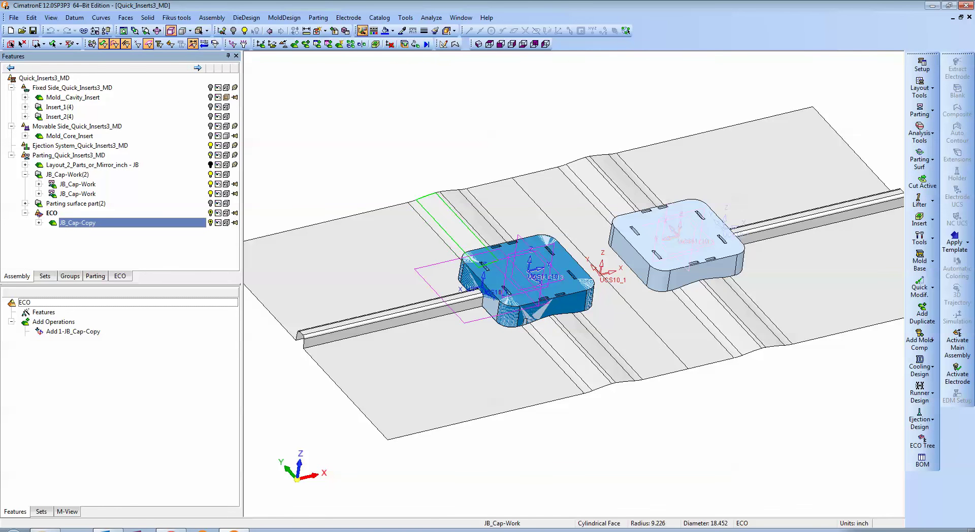
ctrl+right_drag(478, 234, 477, 198)
ctrl+middle_drag(477, 198, 564, 144)
ctrl+right_drag(565, 145, 565, 114)
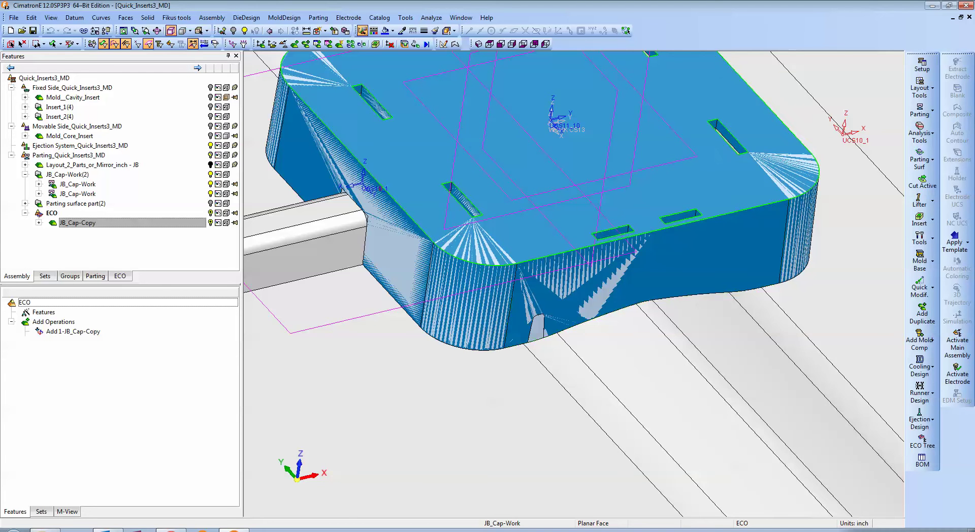
scroll(638, 330, down, 6)
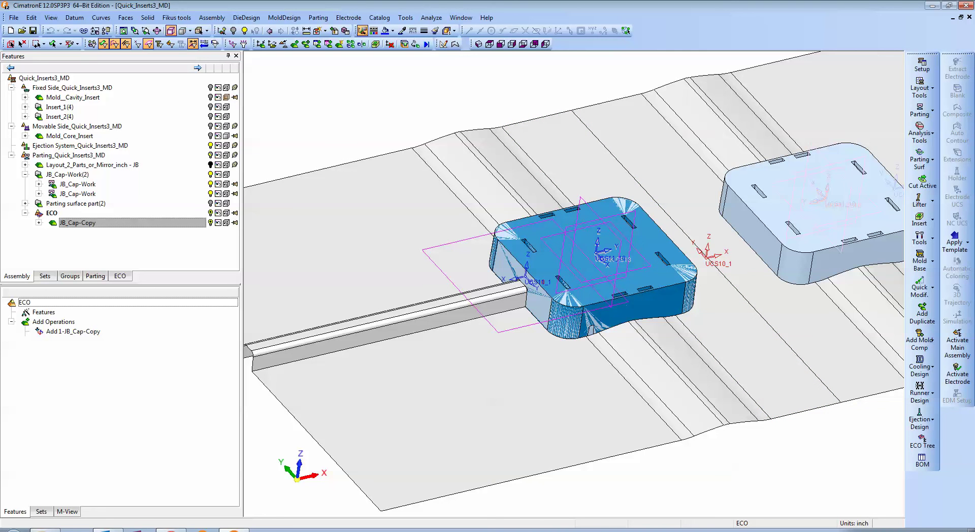
Step: Activate JB_Cap-Copy and delete the ECO#1 folder from the ECO tree
click(626, 31)
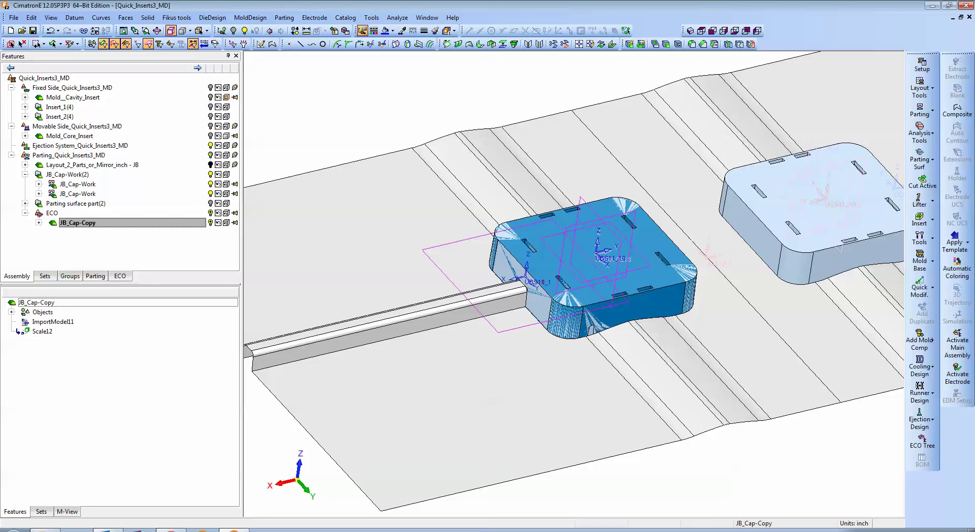
click(120, 276)
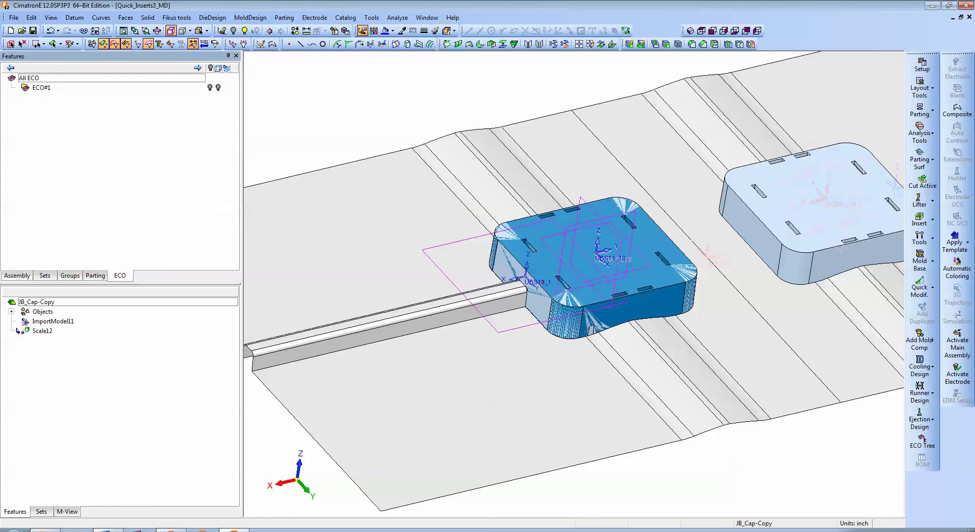
click(42, 88)
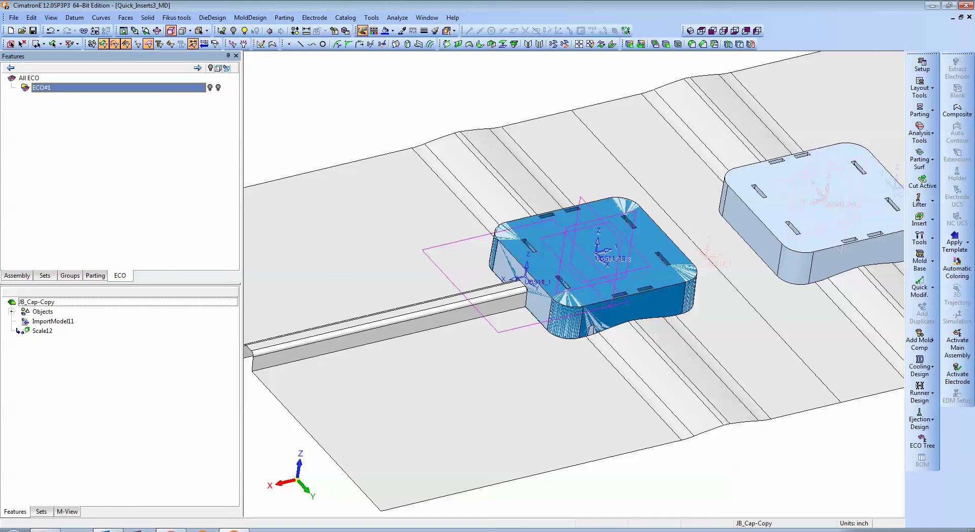
right_click(42, 87)
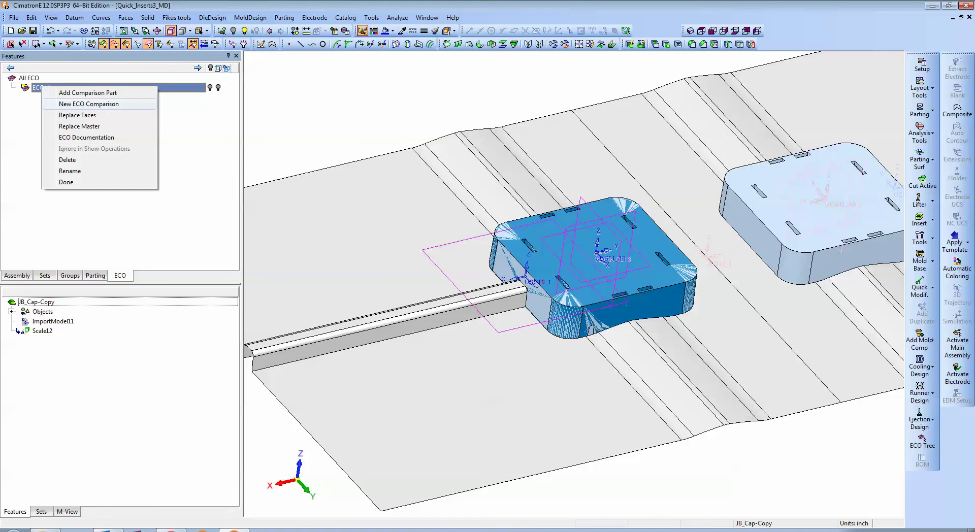
click(67, 159)
click(453, 291)
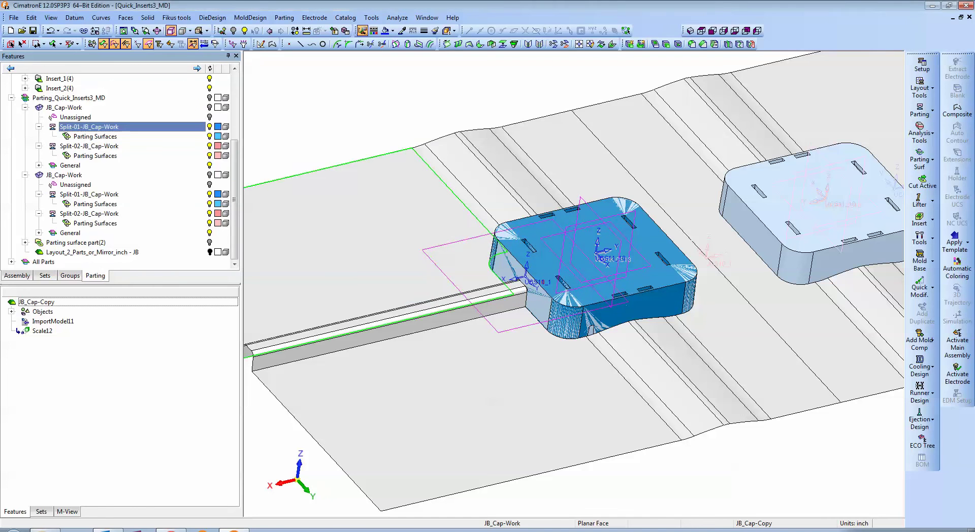
Step: Add JB_Cap - ECO1.elt as a comparison part under All ECO, agreeing to copy it into the assembly again
click(922, 441)
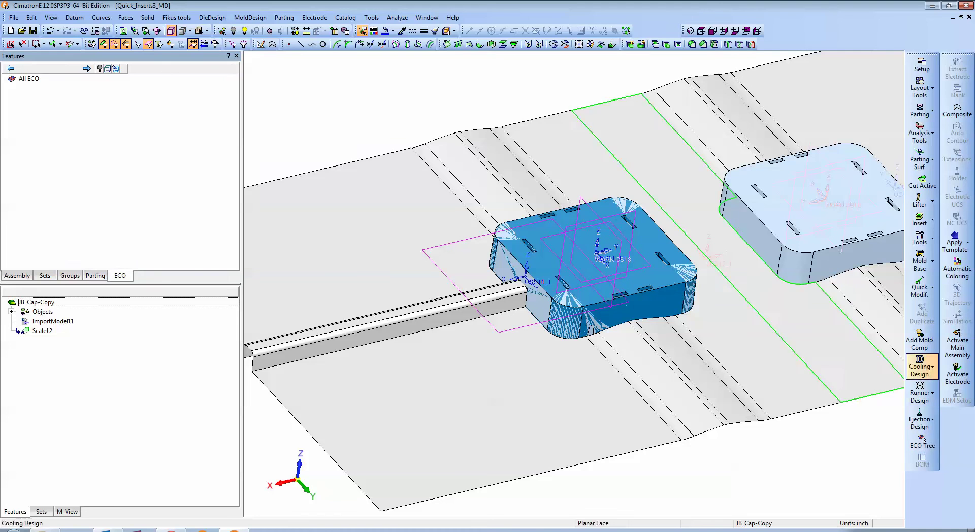
right_click(29, 78)
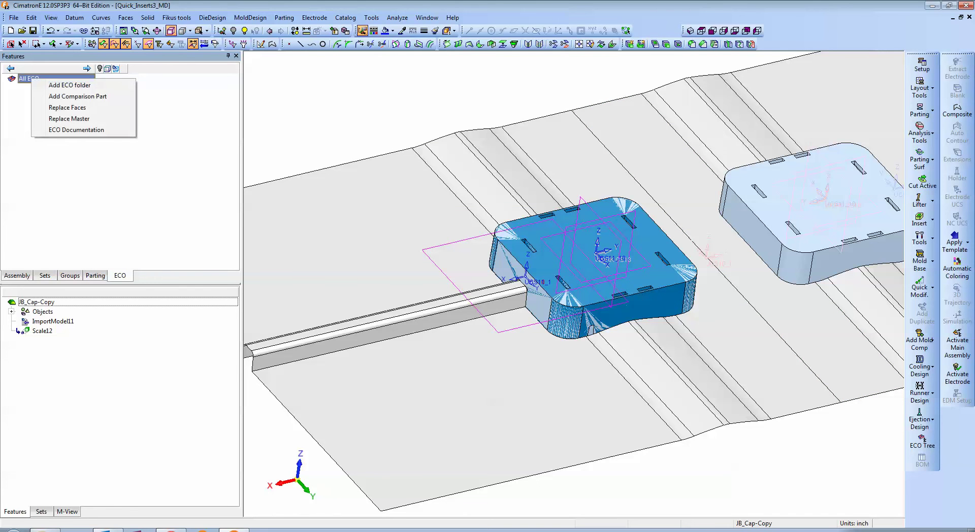
click(78, 96)
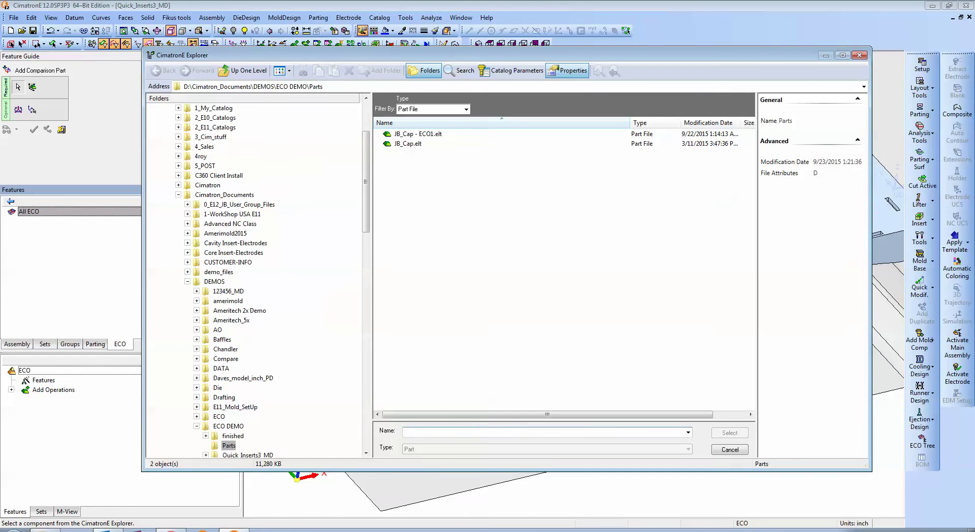
click(418, 134)
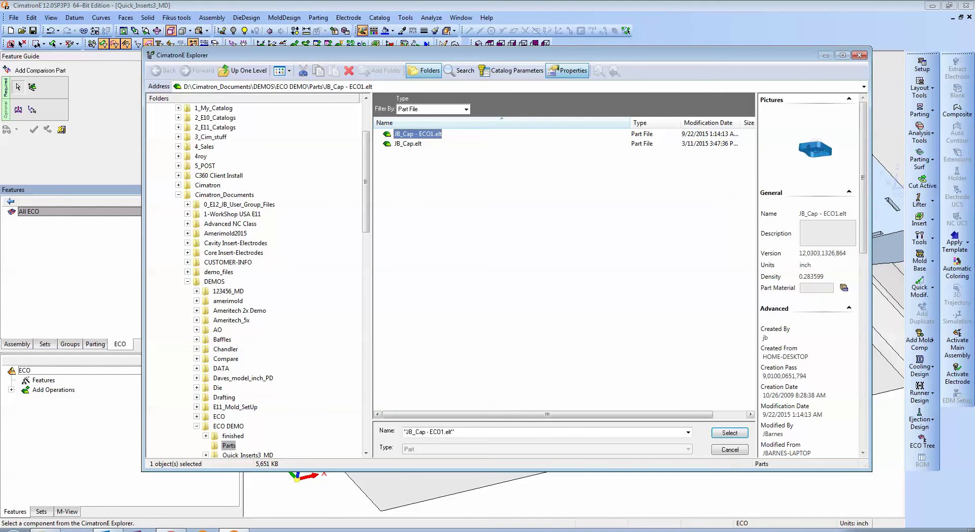
click(730, 433)
key(Return)
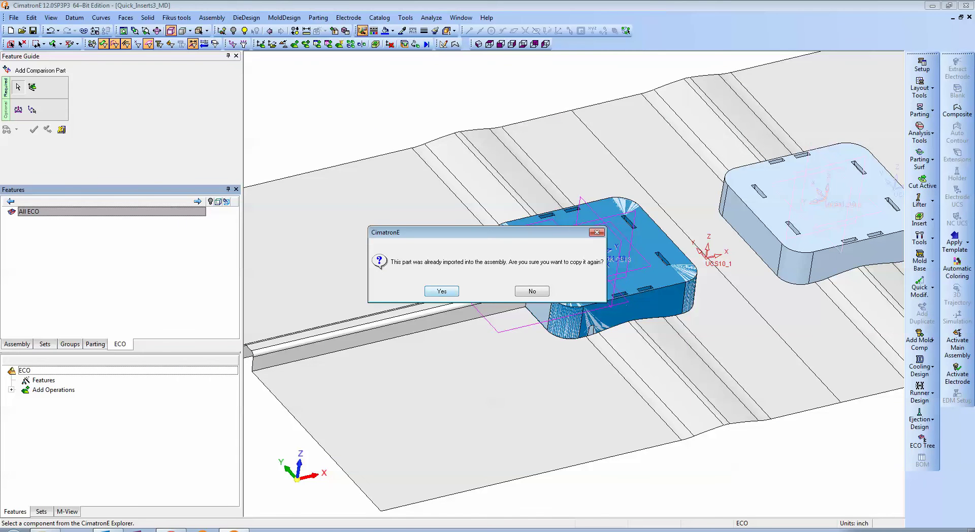
click(441, 291)
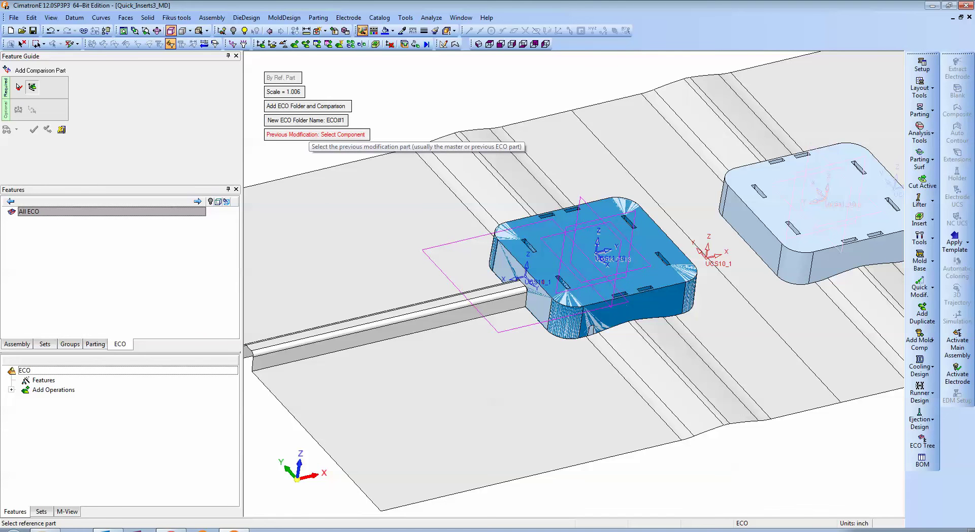
Step: Choose the JB_Cap-Work part overlapping JB_Cap-Copy as the previous modification and complete the comparison part
click(17, 344)
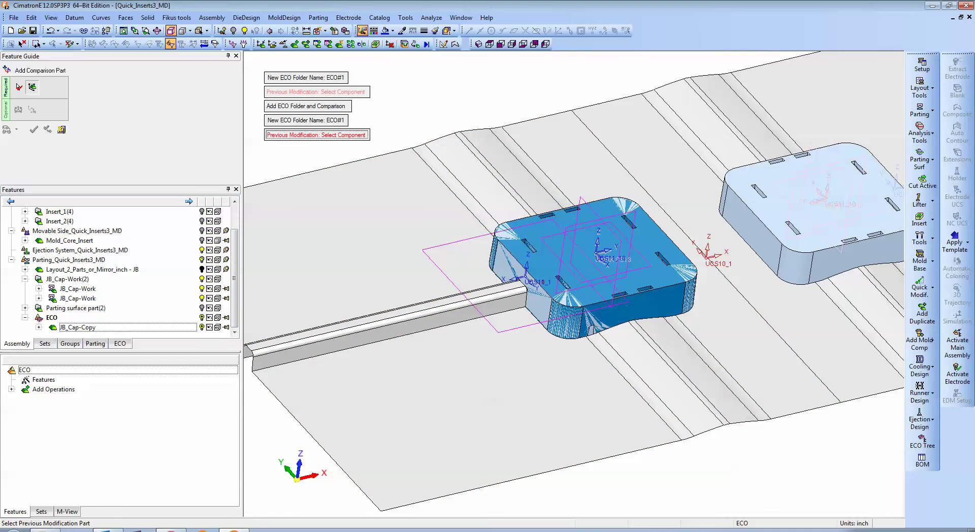
click(592, 328)
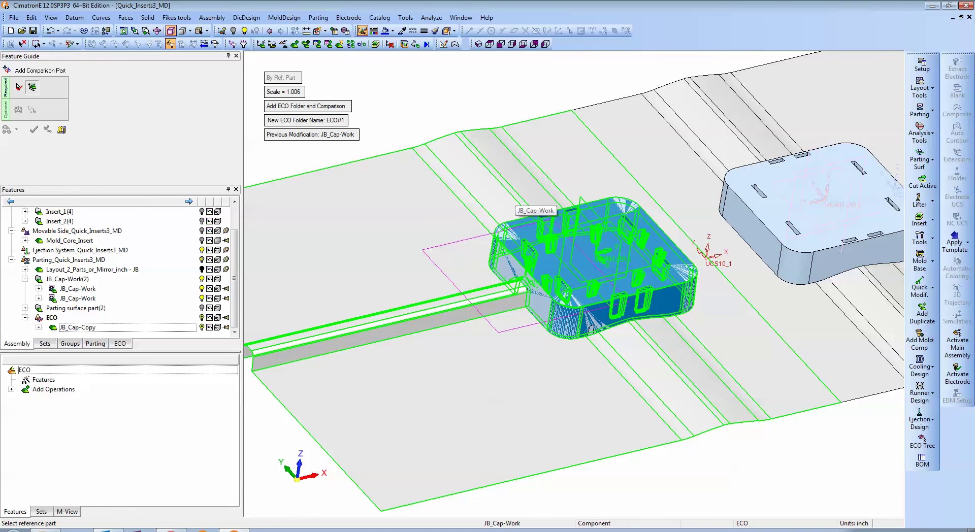
click(592, 329)
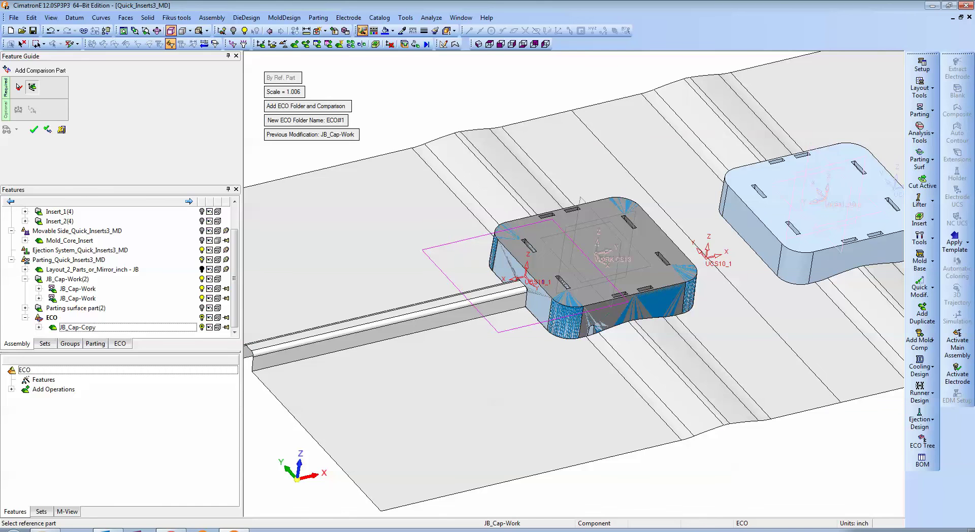
click(34, 130)
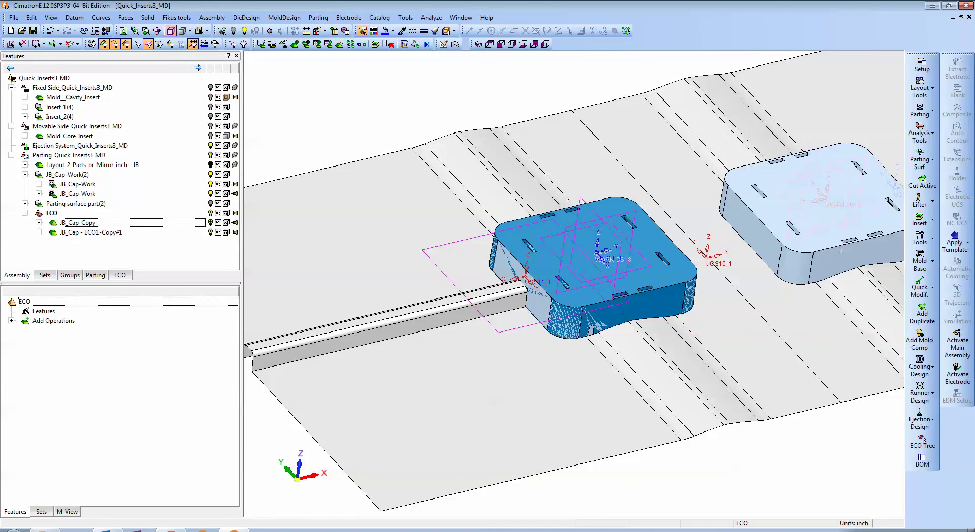
Step: Replace the master of the JB_Cap-Work part in ECO#1 with the JB_Cap - ECO1 file
click(120, 274)
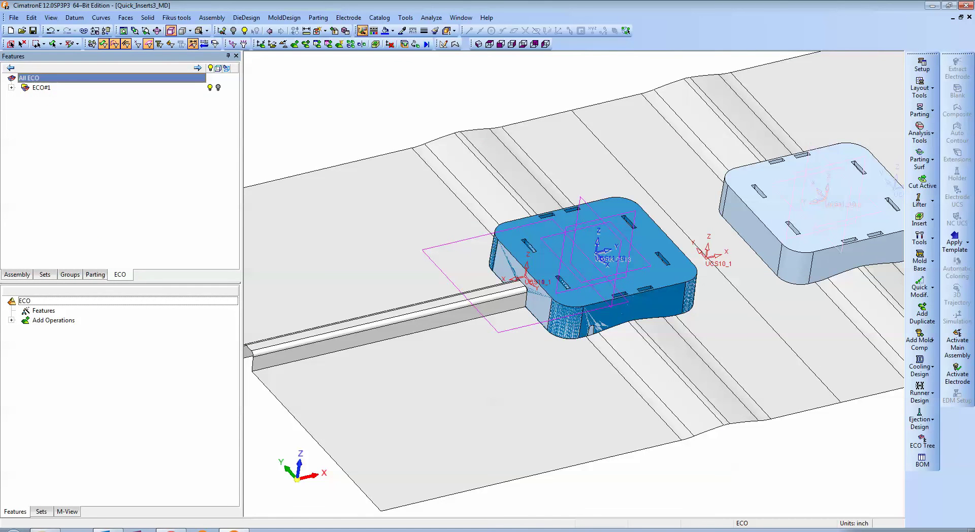
click(40, 87)
right_click(40, 87)
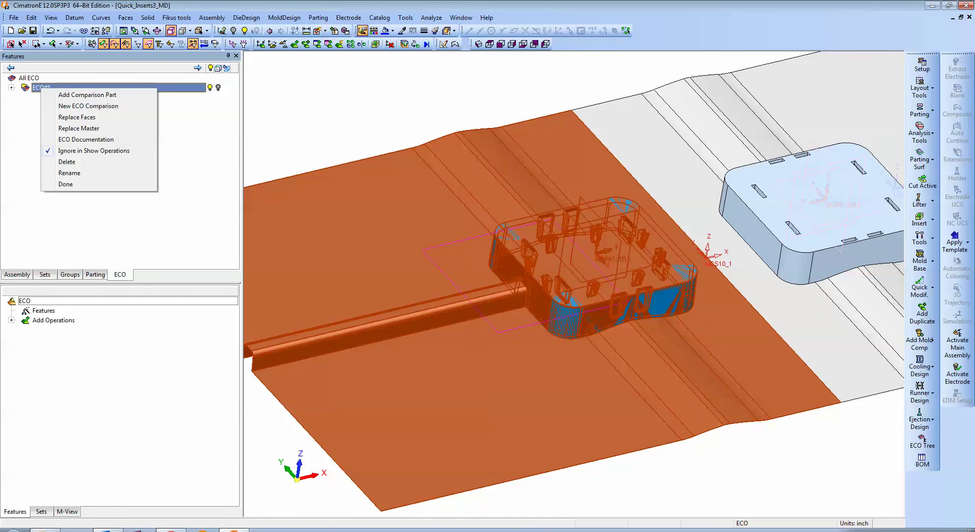
click(79, 128)
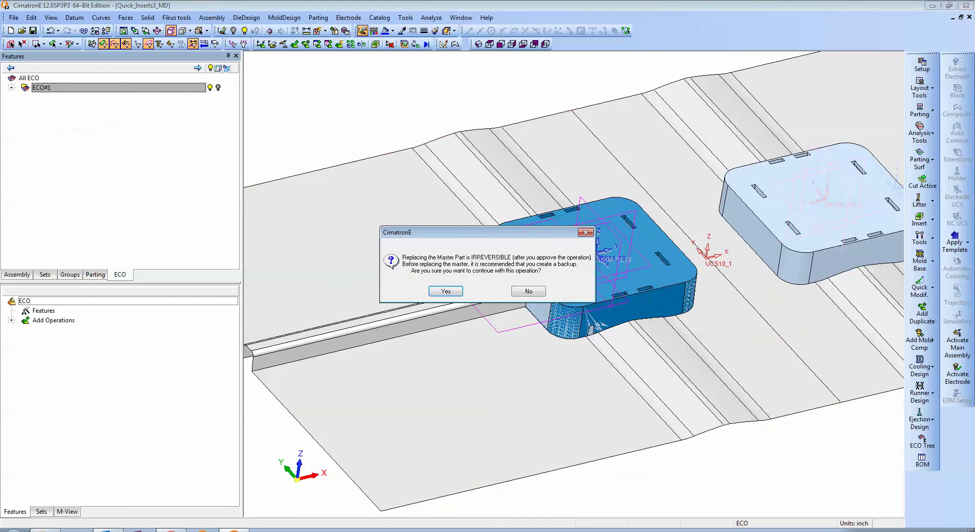
click(446, 291)
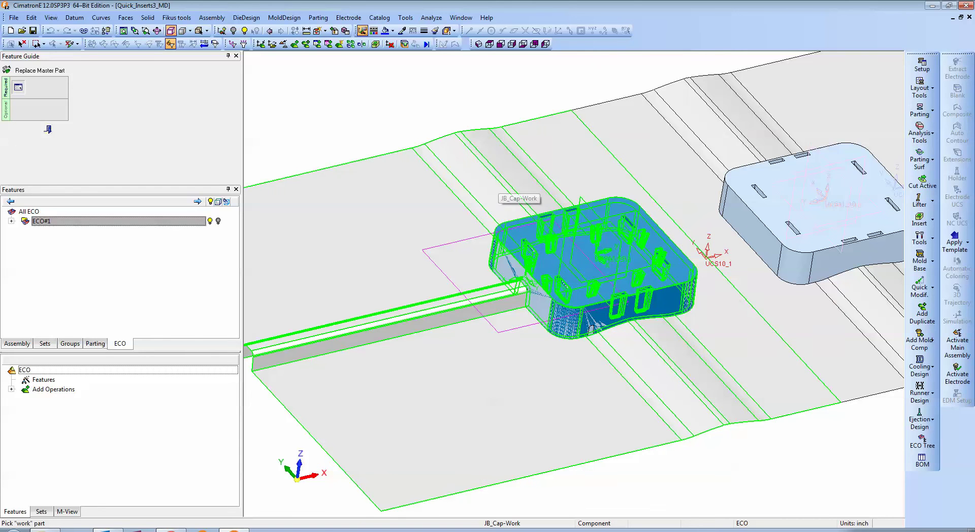
click(590, 329)
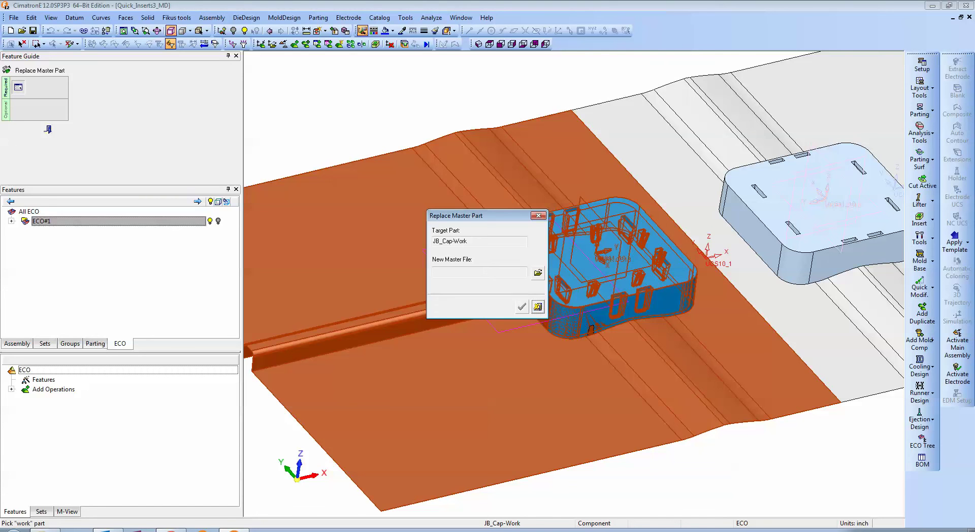
click(538, 273)
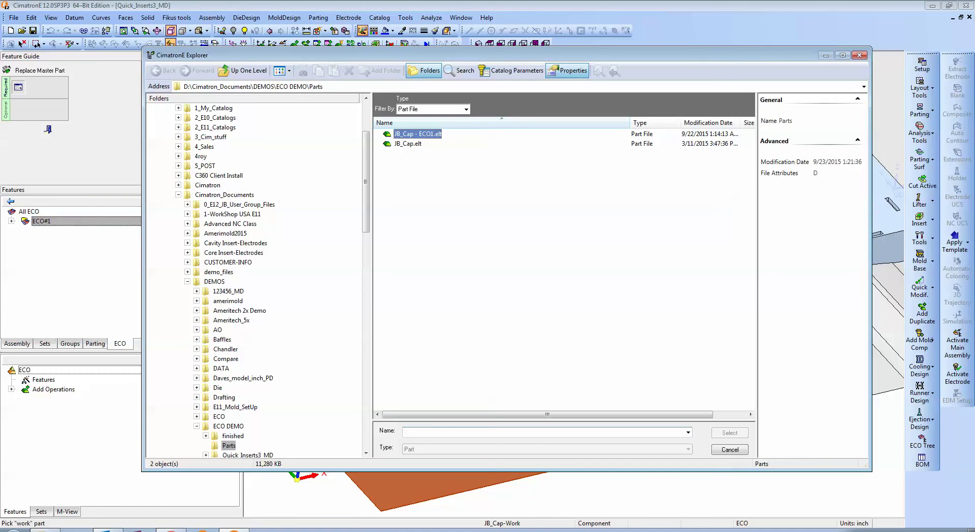
click(730, 433)
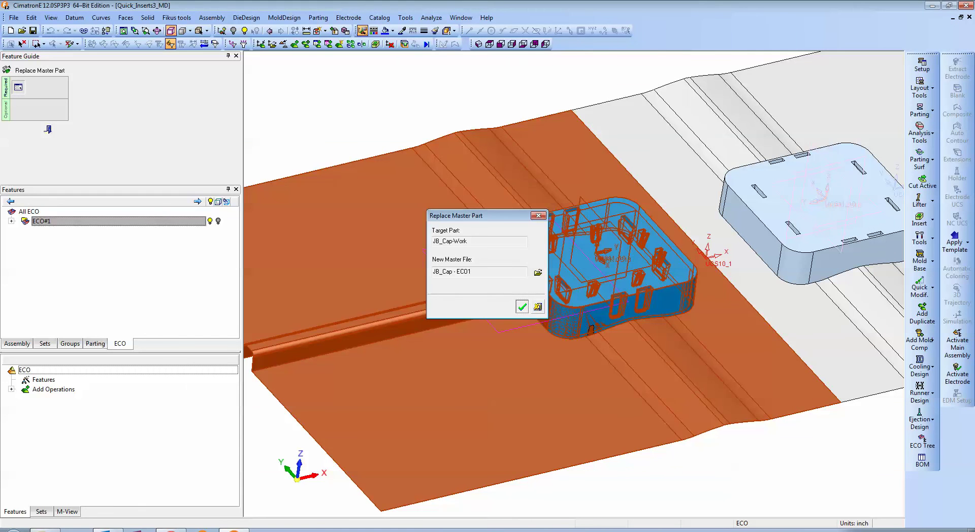
key(Return)
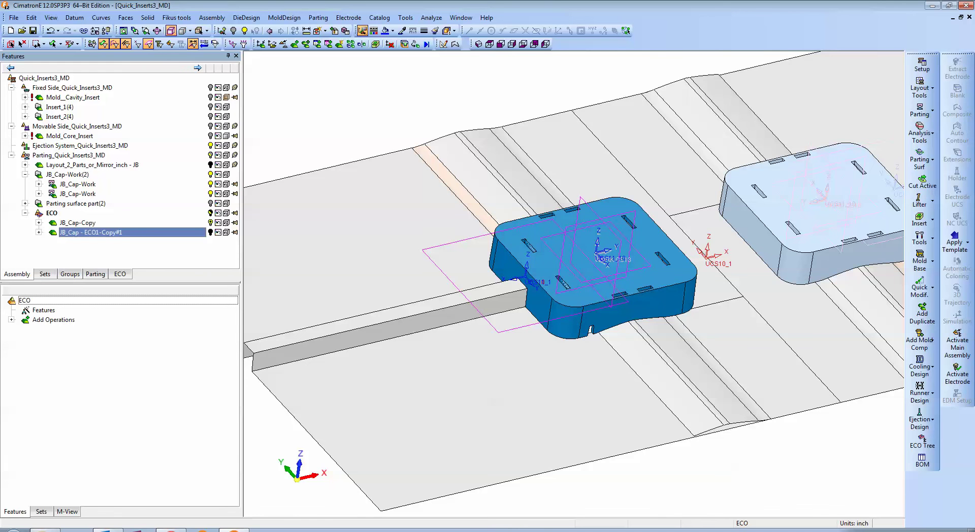
Step: Hide JB_Cap-Copy and examine the JB_Cap-Work cap's side walls, corner and adjoining parting surfaces after the master replacement
click(210, 223)
ctrl+drag(574, 305, 581, 274)
scroll(574, 284, up, 2)
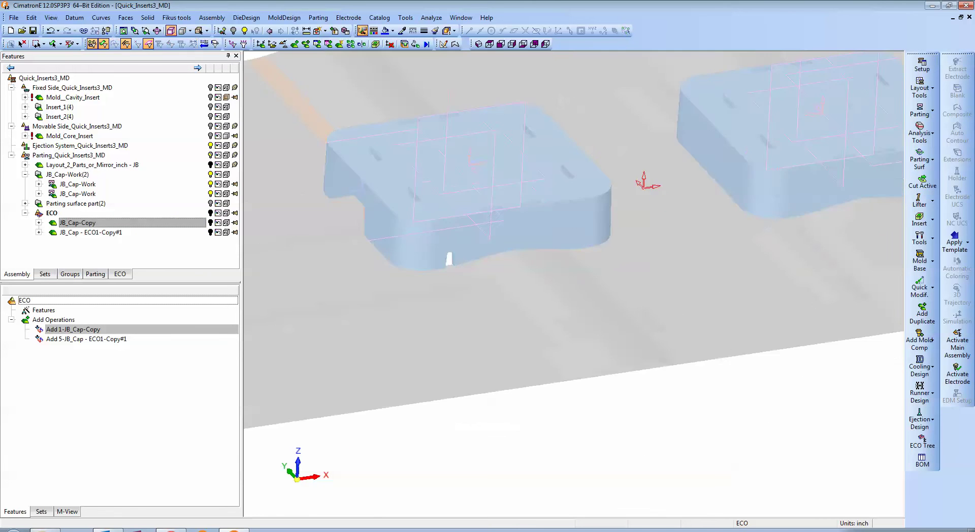
scroll(386, 234, up, 2)
ctrl+middle_drag(366, 231, 624, 236)
ctrl+drag(620, 254, 660, 264)
scroll(513, 183, up, 3)
ctrl+drag(574, 228, 579, 223)
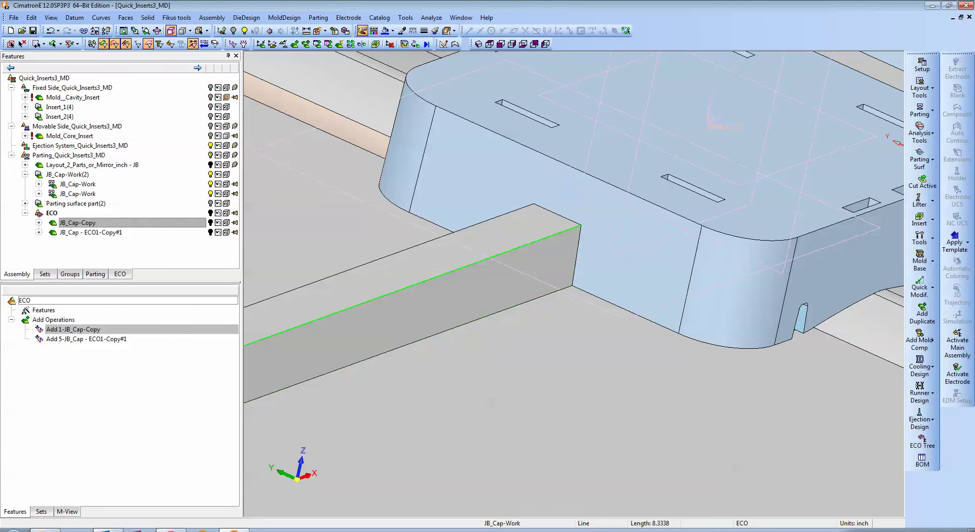
ctrl+drag(493, 224, 510, 234)
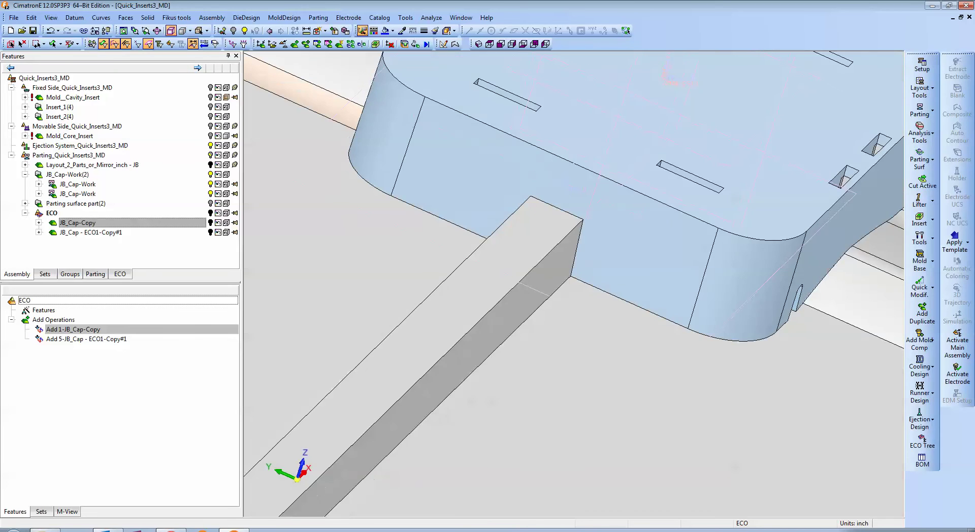
scroll(574, 284, down, 5)
ctrl+drag(578, 254, 500, 231)
scroll(574, 284, down, 2)
scroll(792, 355, up, 6)
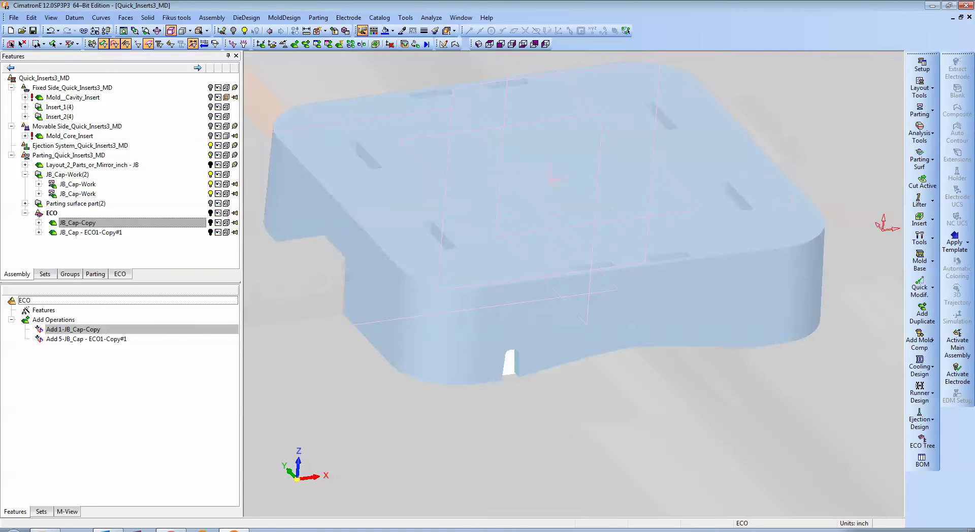
Step: Examine the notch in the cap's side wall and the parting surfaces around it from several angles
scroll(562, 282, down, 2)
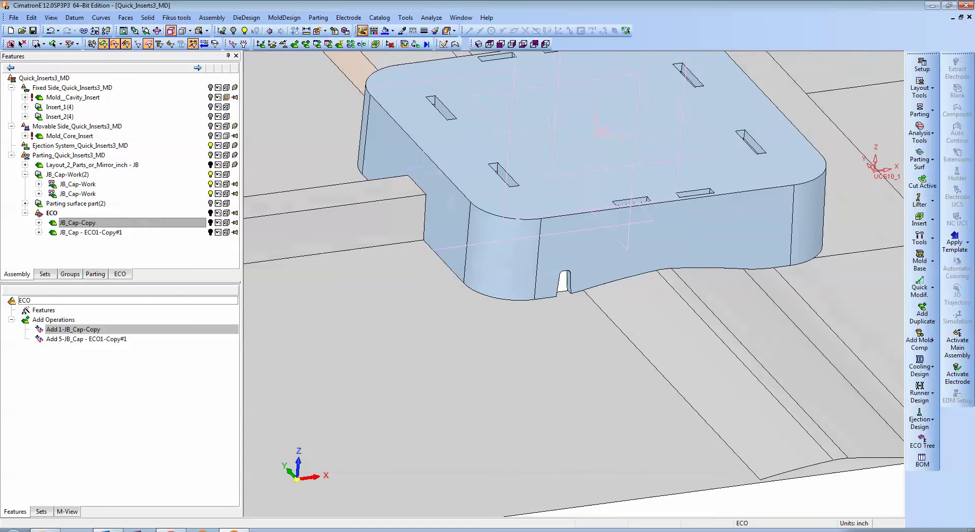
ctrl+drag(563, 282, 550, 254)
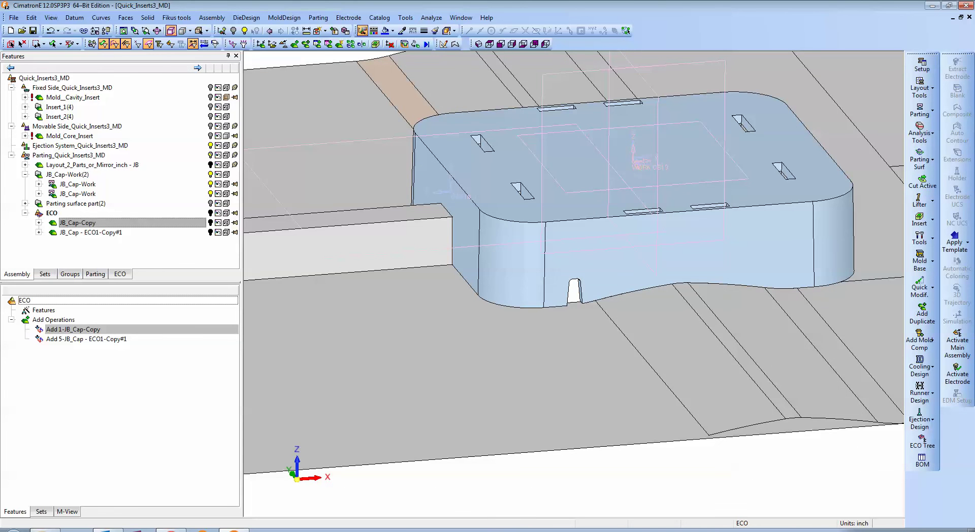
scroll(573, 284, down, 2)
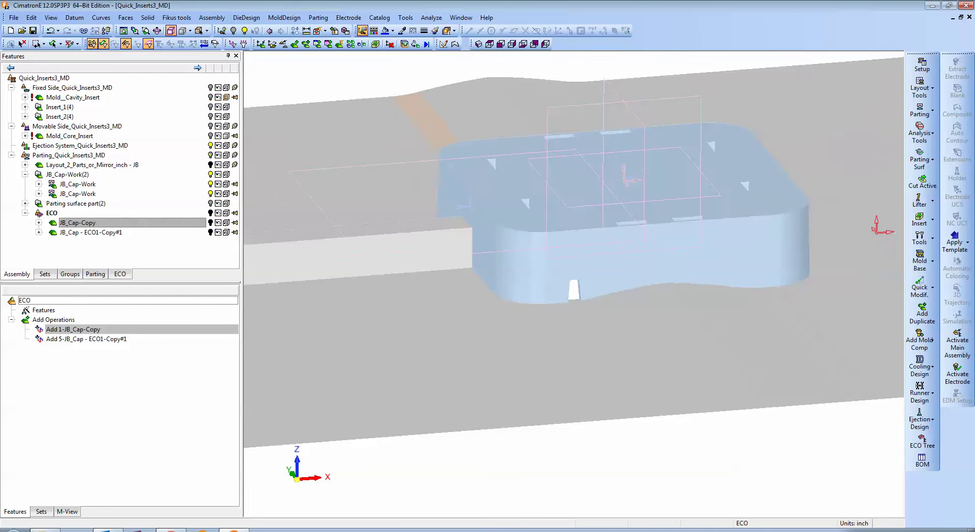
ctrl+middle_drag(575, 288, 633, 287)
scroll(574, 284, down, 2)
ctrl+drag(619, 284, 551, 310)
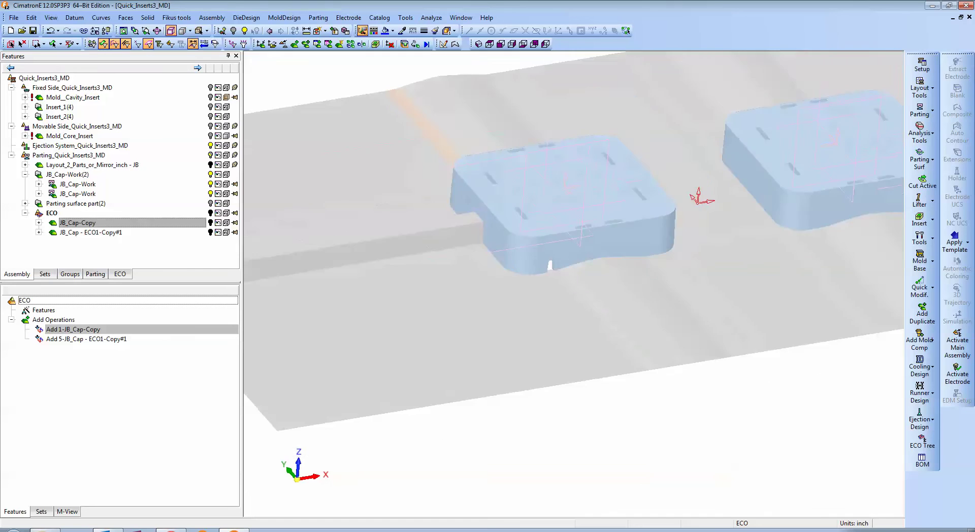
ctrl+middle_drag(551, 310, 658, 348)
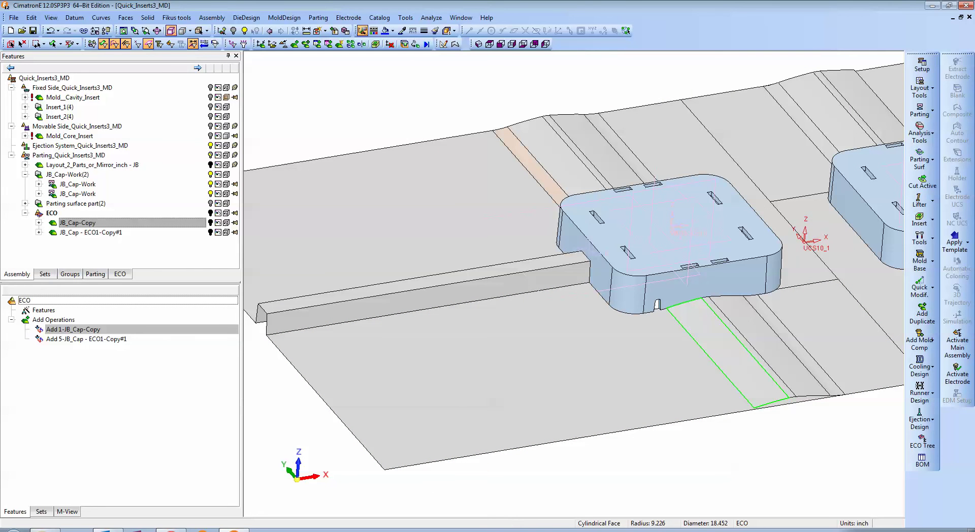
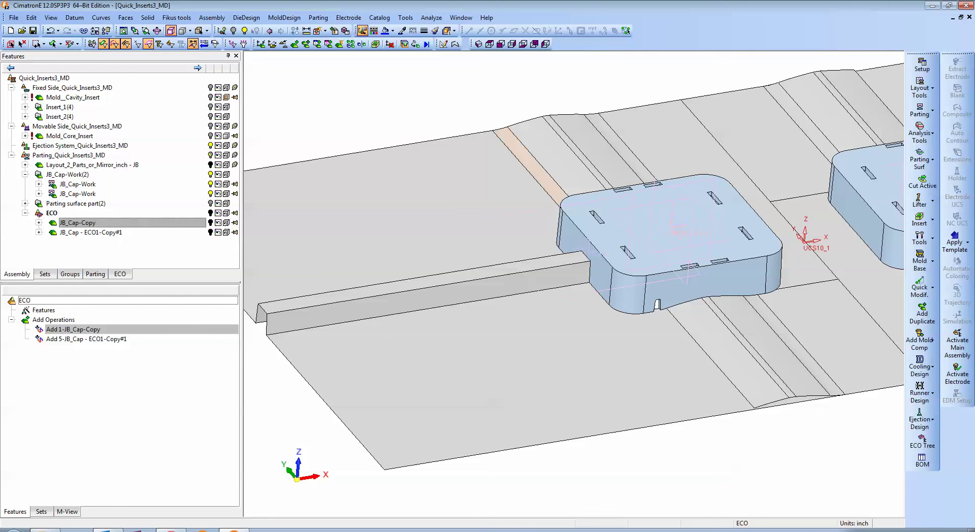
Step: Activate the first JB_Cap-Work part and use QuickSplit to assign the loose notch faces to the red Split-02 side
double_click(78, 184)
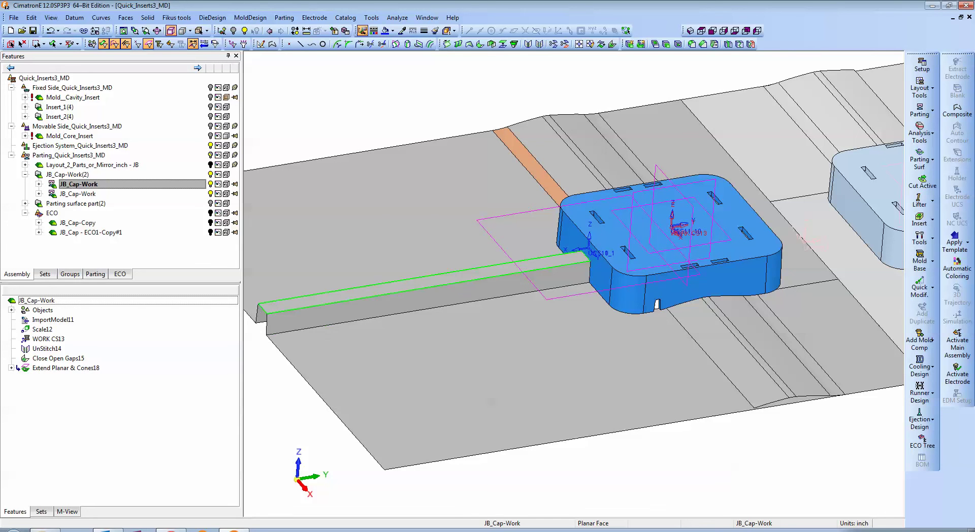
ctrl+drag(657, 308, 654, 244)
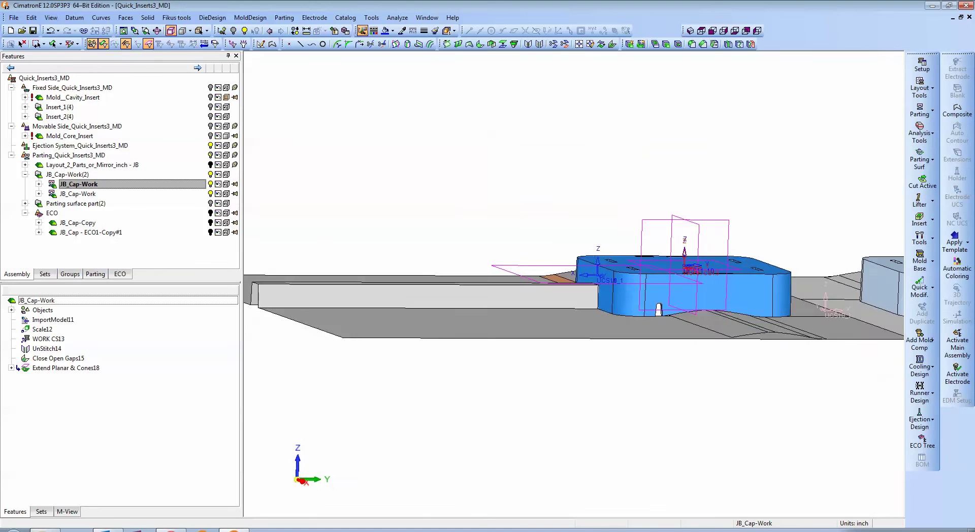
ctrl+right_drag(659, 308, 659, 253)
ctrl+drag(655, 304, 673, 325)
scroll(574, 262, down, 5)
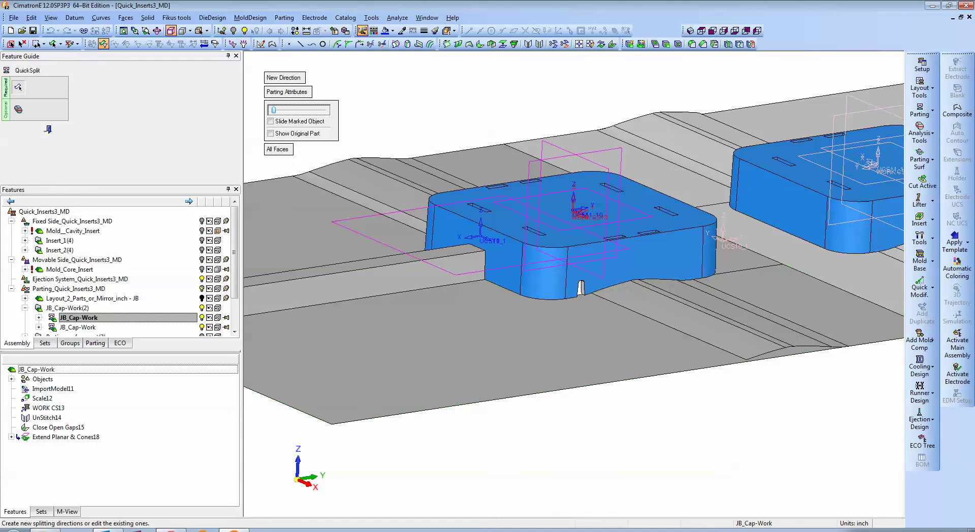
drag(273, 110, 288, 110)
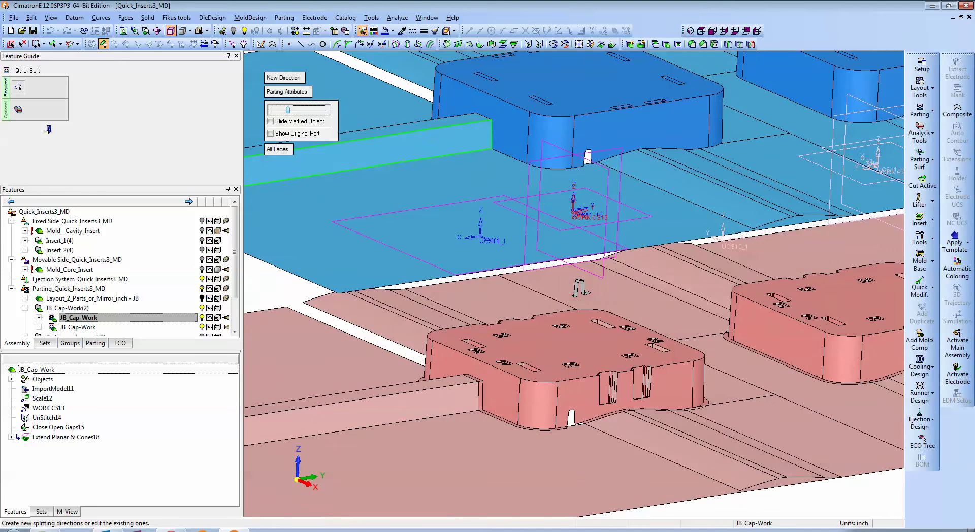
ctrl+middle_drag(584, 284, 521, 172)
drag(486, 176, 522, 204)
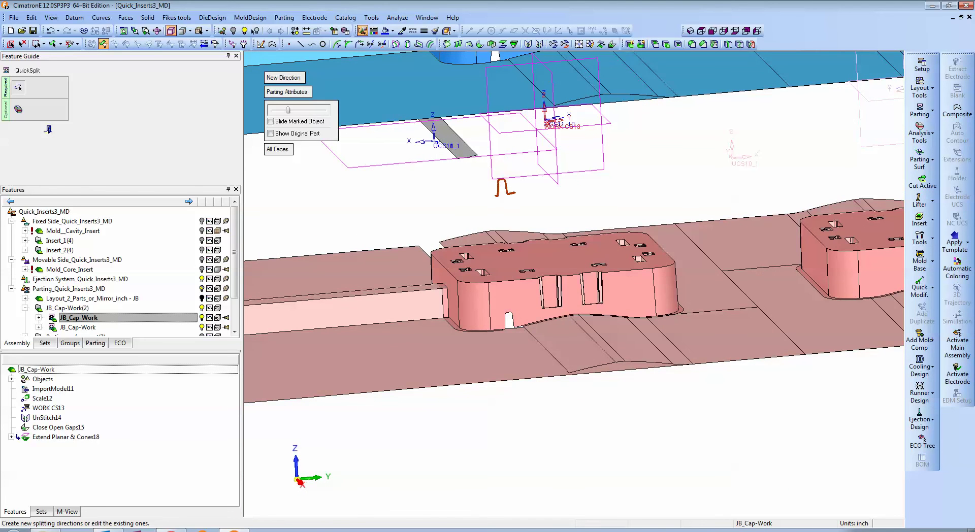
middle_click(523, 204)
middle_drag(523, 204, 543, 234)
ctrl+middle_drag(609, 325, 540, 256)
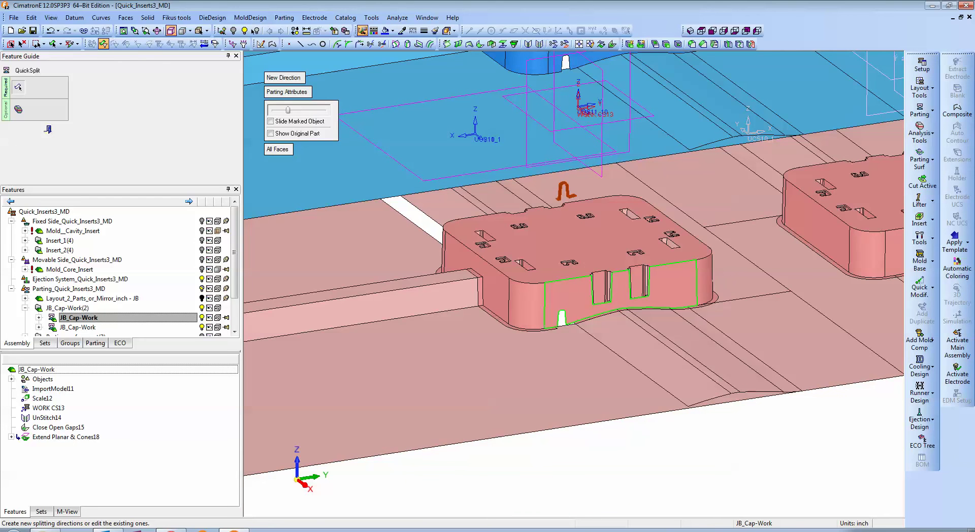
click(620, 294)
Step: Assign the remaining gray parting surface strip to the red parting surfaces and finish QuickSplit
middle_drag(584, 294, 726, 289)
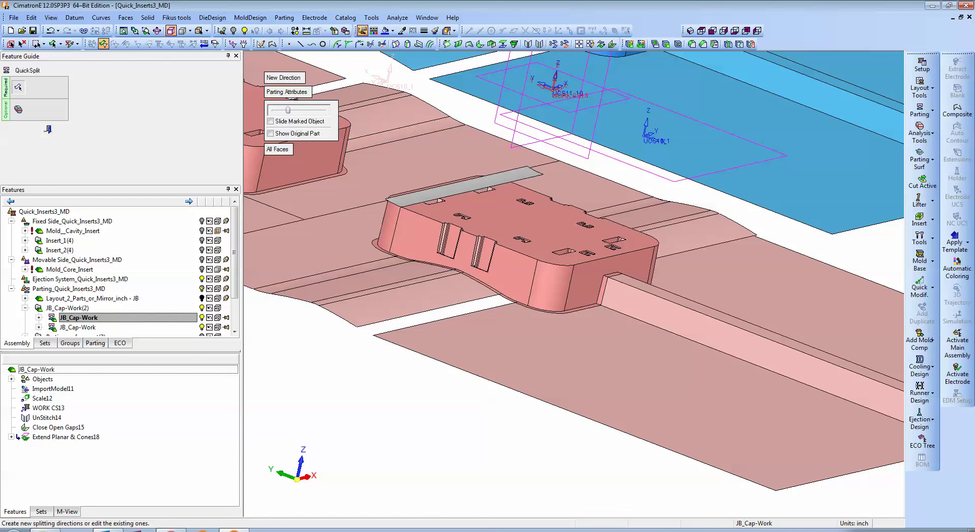
click(470, 186)
middle_click(568, 351)
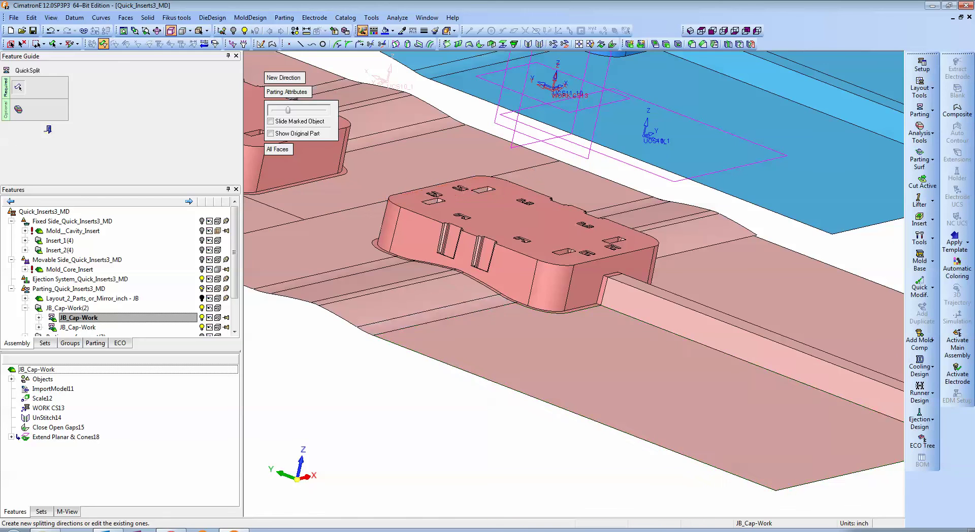
ctrl+drag(736, 386, 599, 376)
ctrl+middle_drag(710, 363, 462, 284)
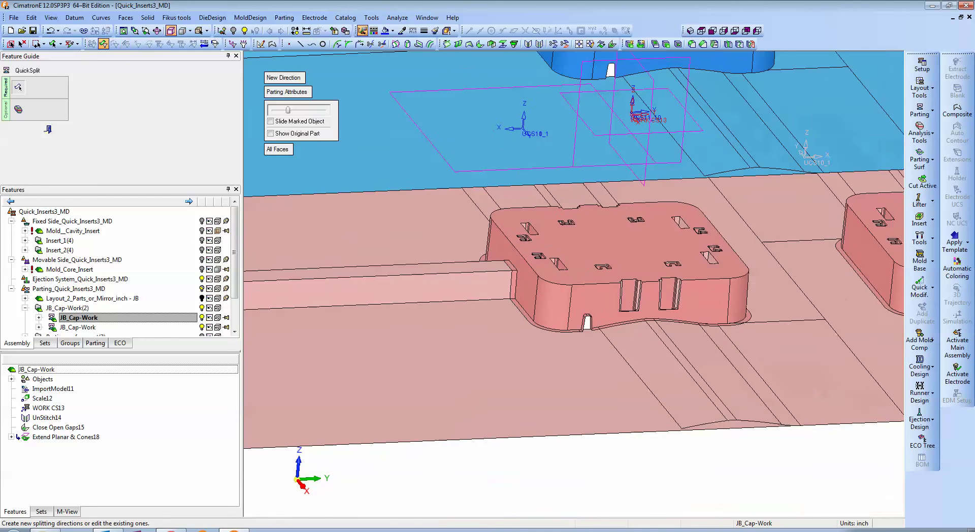
scroll(574, 282, down, 3)
click(48, 129)
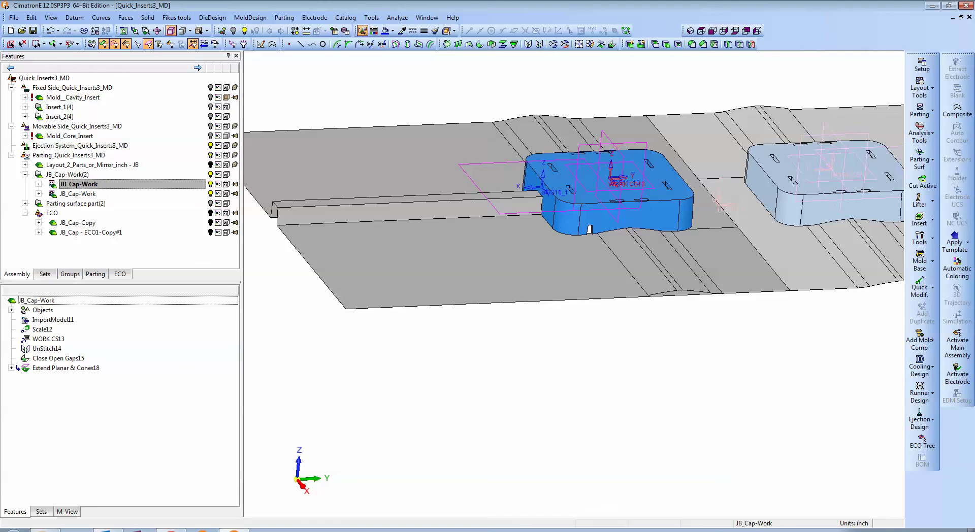
Step: Open the UnStitch14 feature of JB_Cap-Work for editing and hide Split-01-JB_Cap-Work
right_click(49, 349)
click(83, 356)
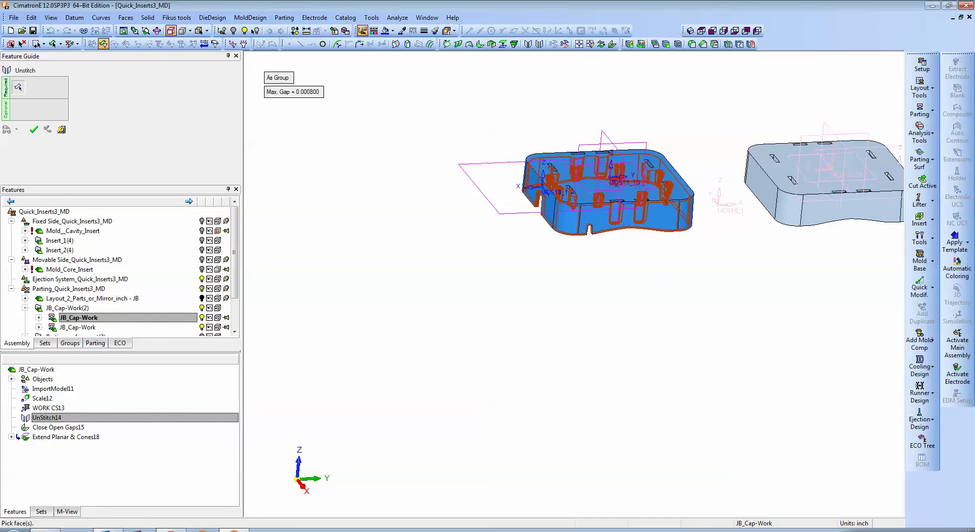
click(95, 343)
click(209, 260)
scroll(589, 229, up, 5)
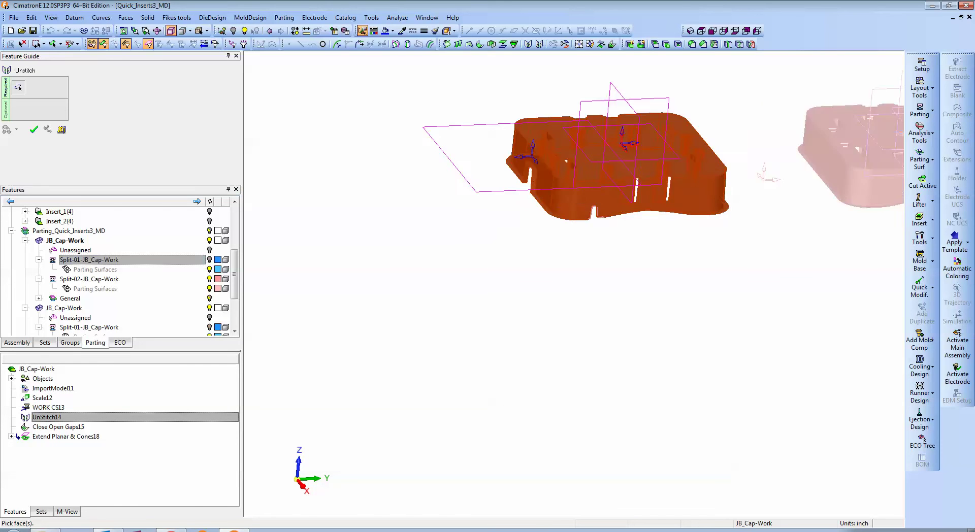
Step: Add the faces around the side-wall notch to the unstitch selection and accept the feature
ctrl+middle_drag(632, 76, 581, 270)
scroll(581, 228, up, 3)
ctrl+drag(581, 203, 571, 239)
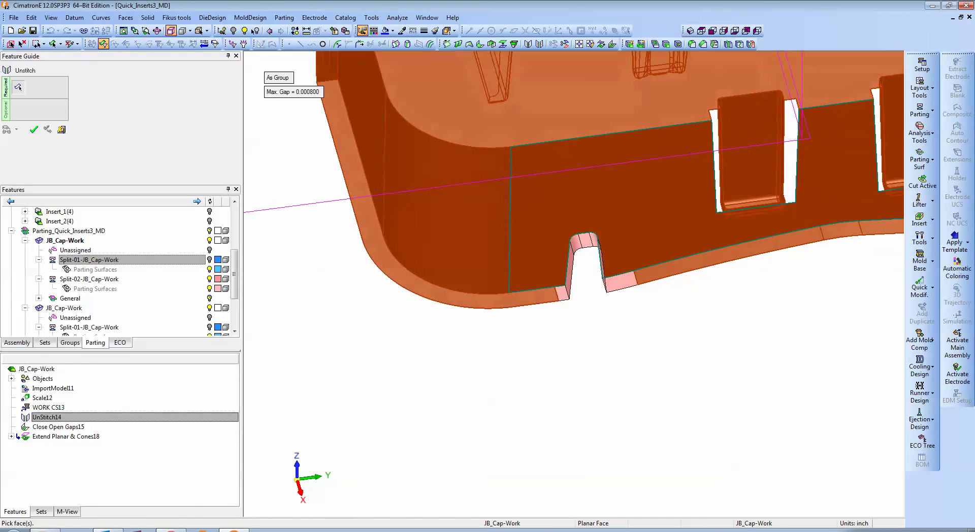
scroll(584, 213, down, 6)
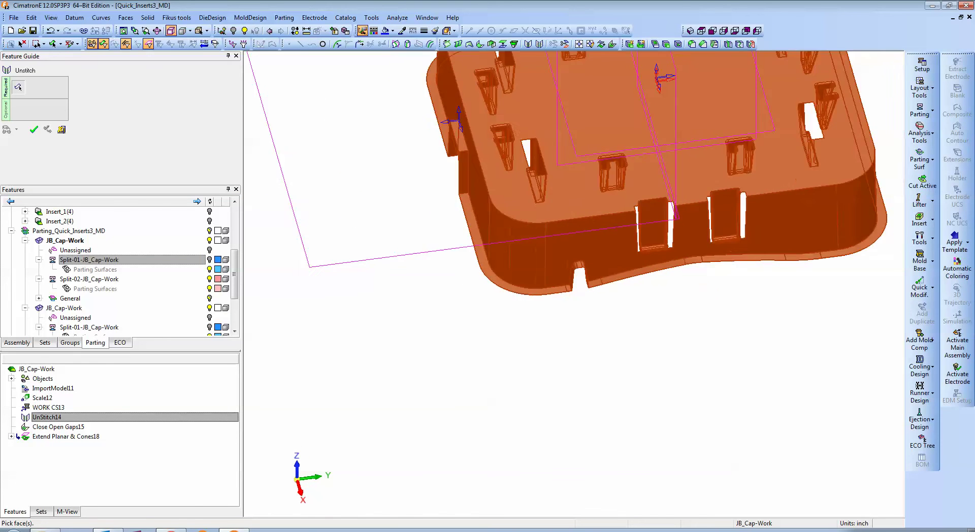
ctrl+drag(584, 229, 589, 253)
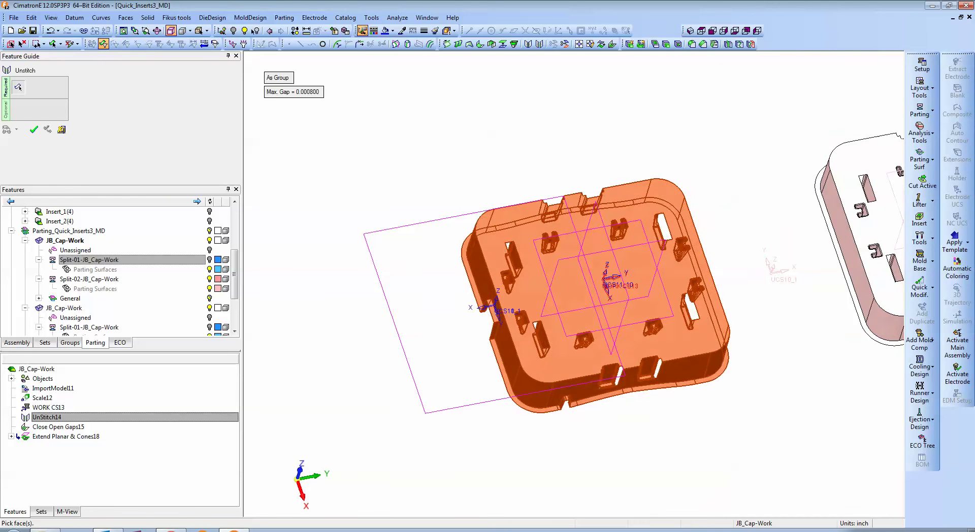
click(34, 130)
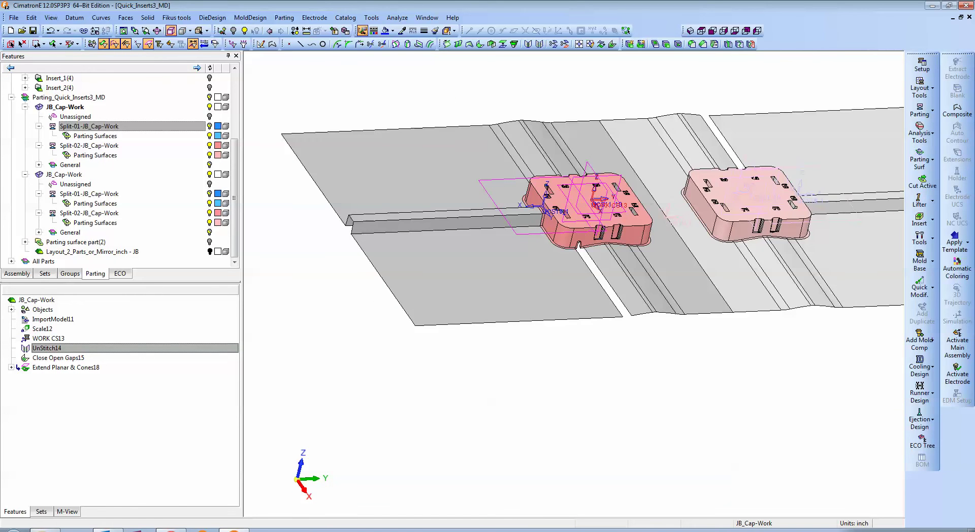
Step: Edit the Extend Planar & Cones18 feature to include the faces at the notch, extending the parting surfaces across the gap
click(66, 367)
right_click(71, 367)
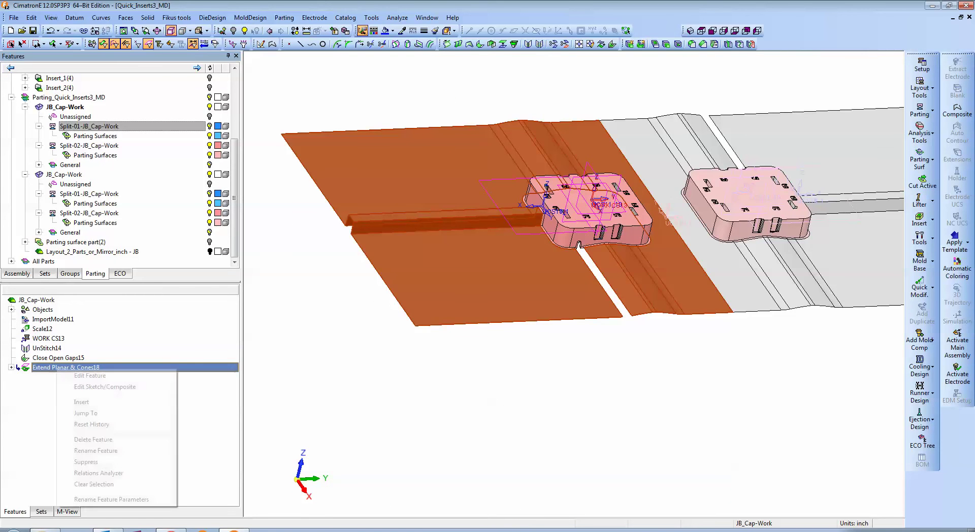
click(97, 375)
scroll(593, 237, up, 10)
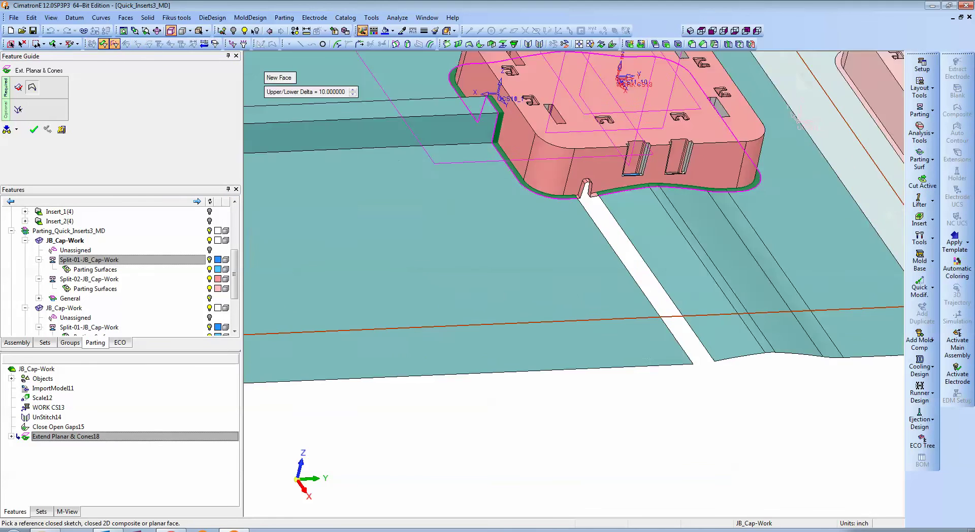
middle_drag(569, 243, 517, 325)
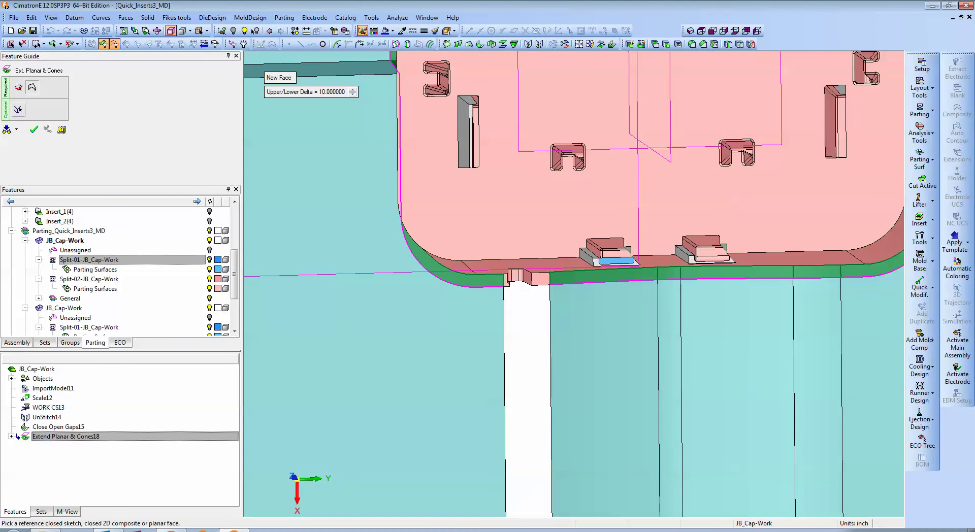
click(18, 87)
drag(494, 277, 547, 296)
scroll(573, 283, down, 6)
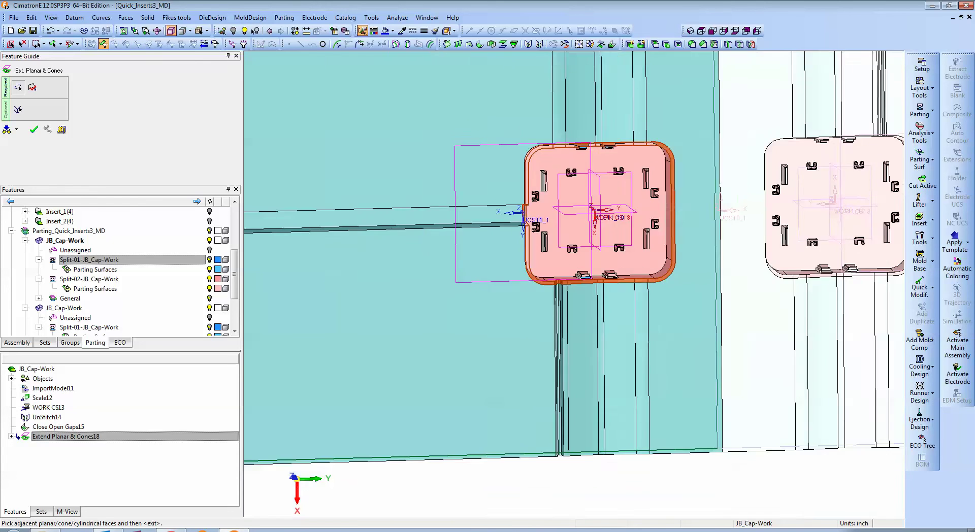
mouse_move(573, 277)
middle_down()
mouse_move(582, 292)
mouse_move(578, 262)
middle_up()
scroll(582, 292, down, 3)
key(Return)
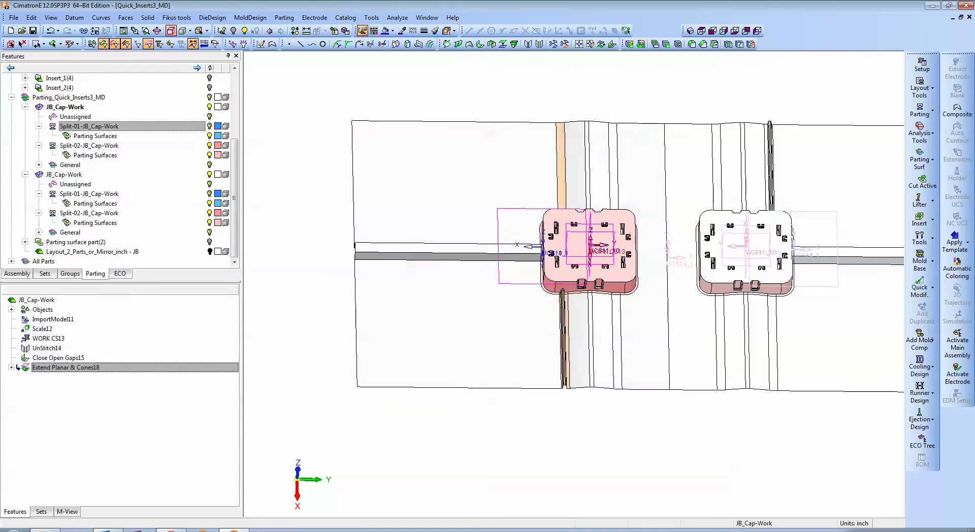
Step: Use QuickSplit to assign the gray extended surfaces on both sides of the cap to the parting surfaces
middle_drag(578, 284, 617, 246)
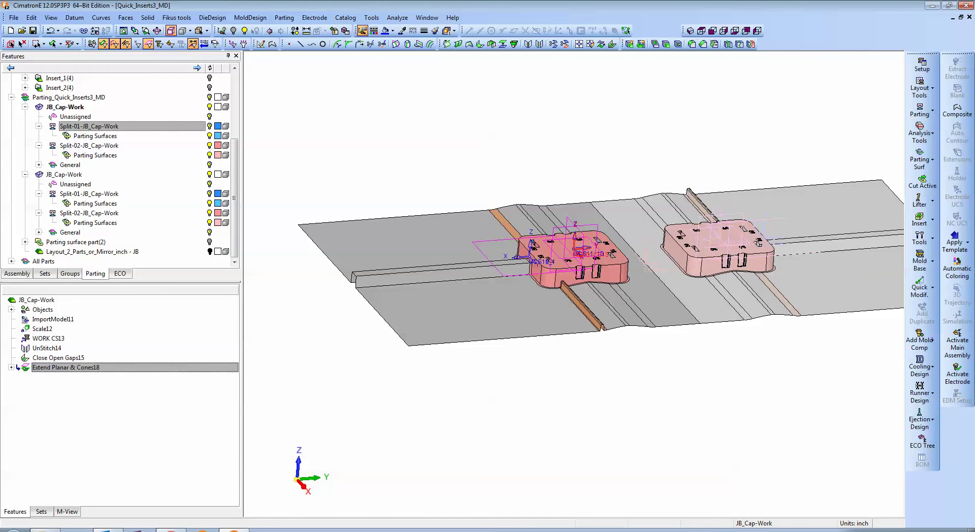
key(q)
drag(273, 110, 296, 110)
middle_drag(582, 307, 553, 294)
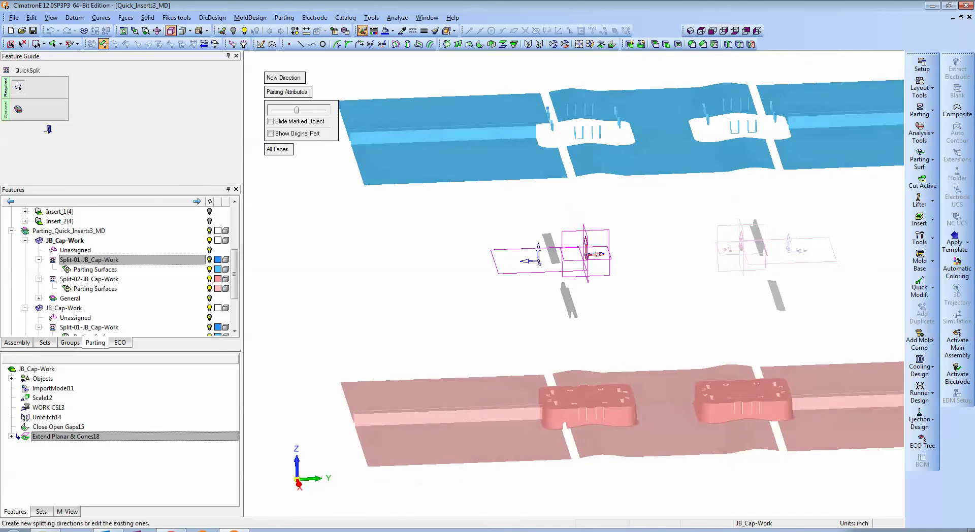
click(551, 250)
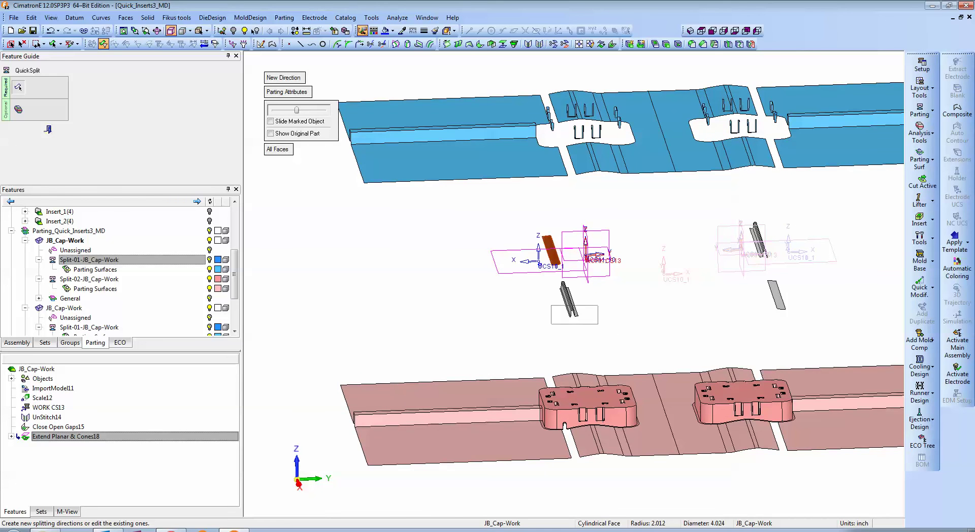
click(569, 300)
click(523, 394)
middle_drag(523, 394, 546, 407)
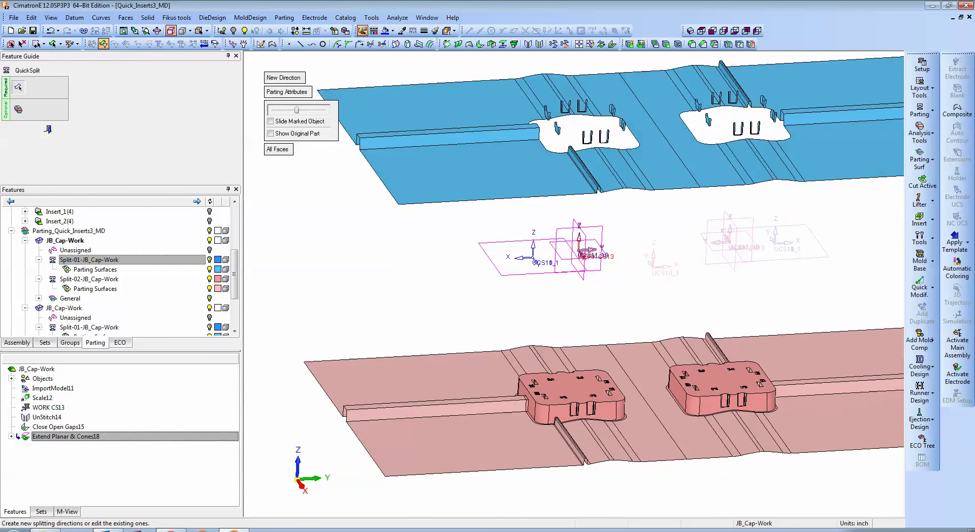
scroll(573, 285, down, 2)
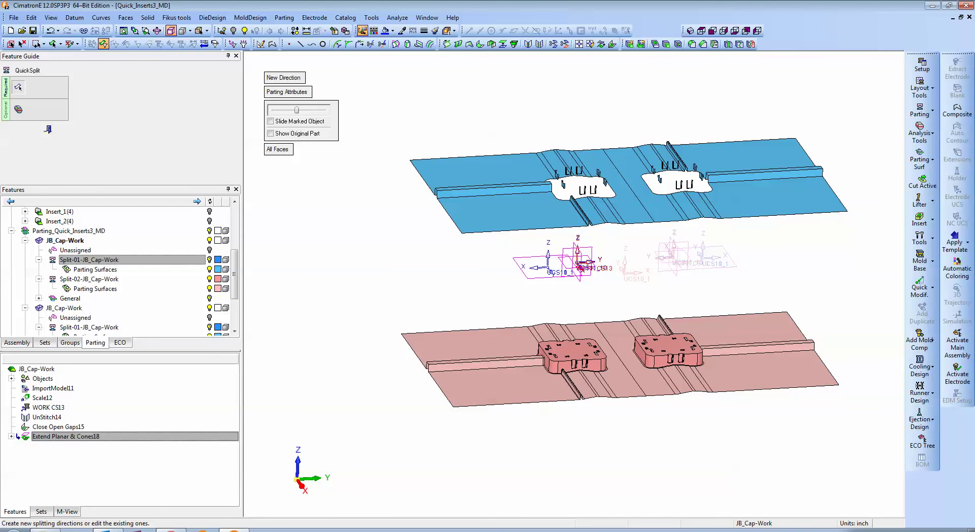
click(48, 129)
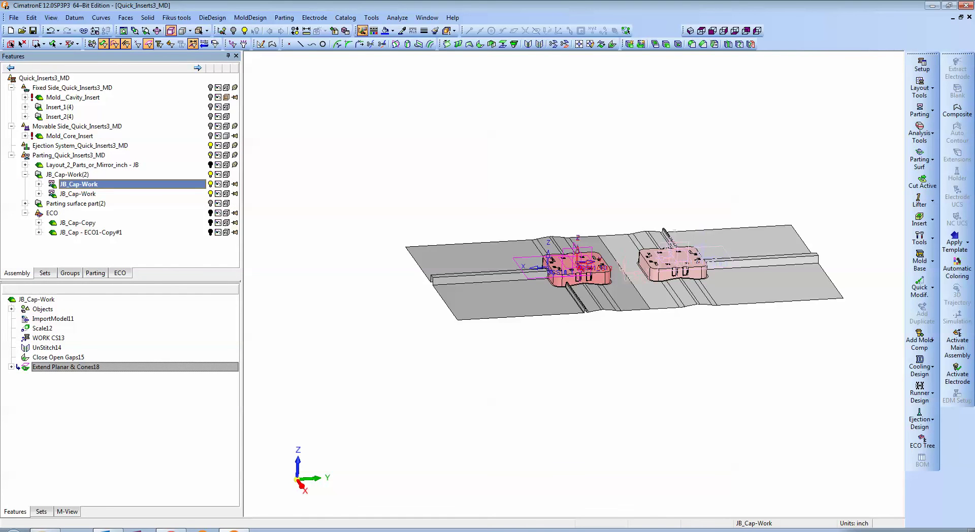
Step: Show the Mold_Core_Insert part beneath the updated parting surfaces
click(210, 136)
ctrl+right_drag(574, 284, 573, 206)
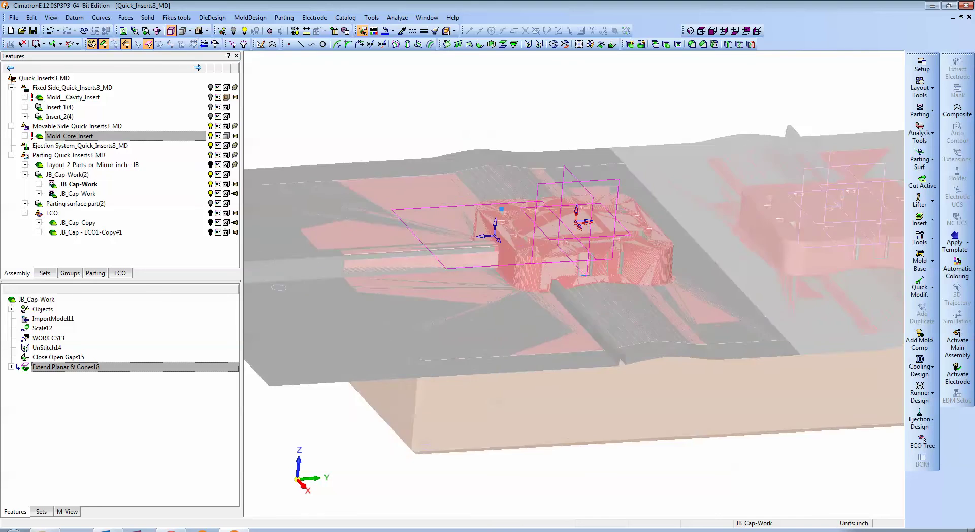
ctrl+middle_drag(495, 206, 541, 201)
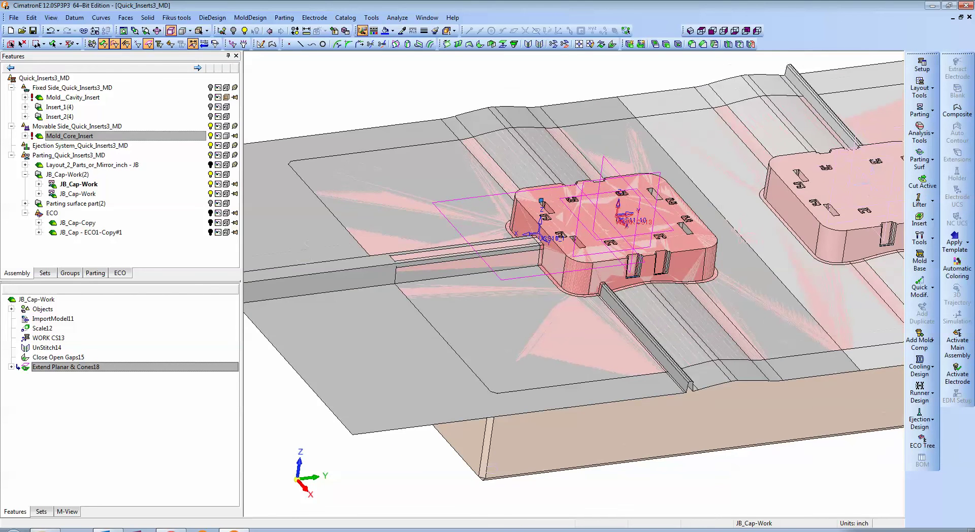
Step: Activate Mold_Core_Insert to update and disassociate its Cut Active11 feature, and hide the parting assembly to expose the core
double_click(70, 136)
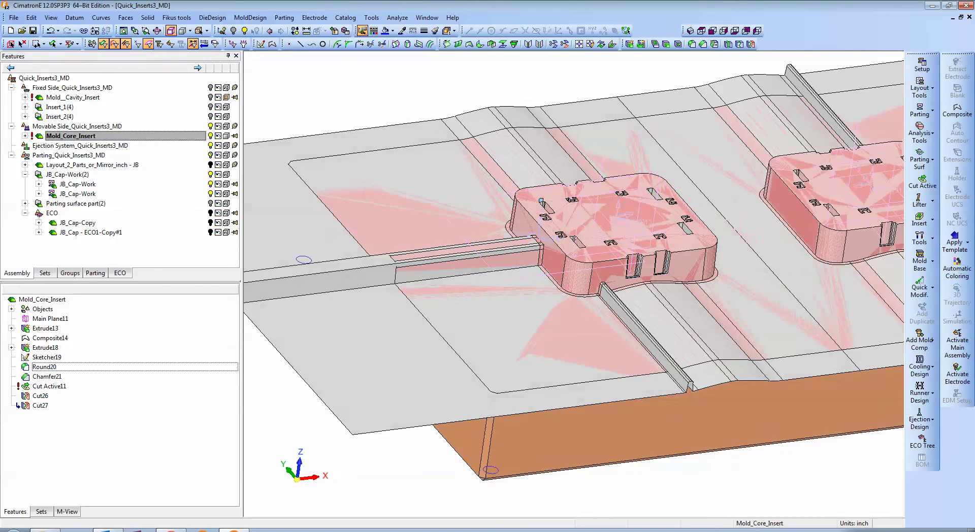
click(48, 386)
right_click(45, 387)
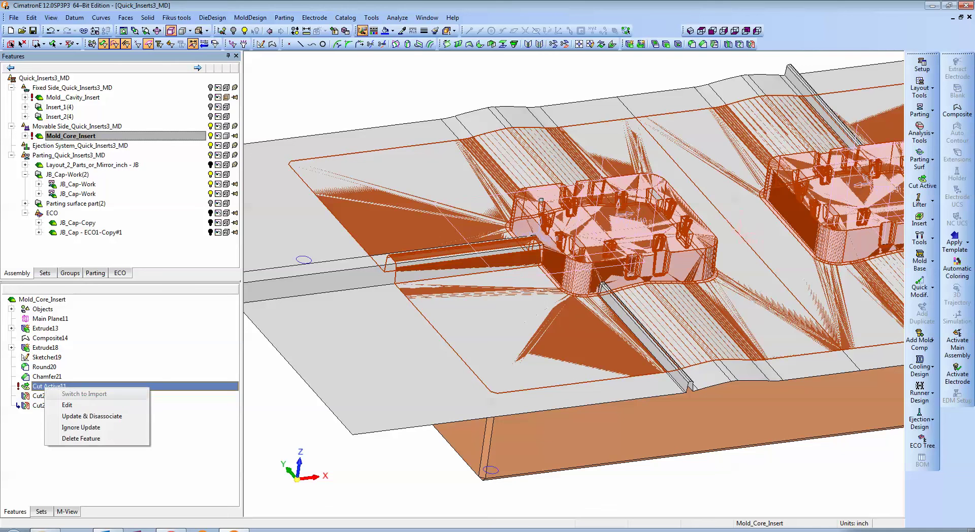
click(81, 416)
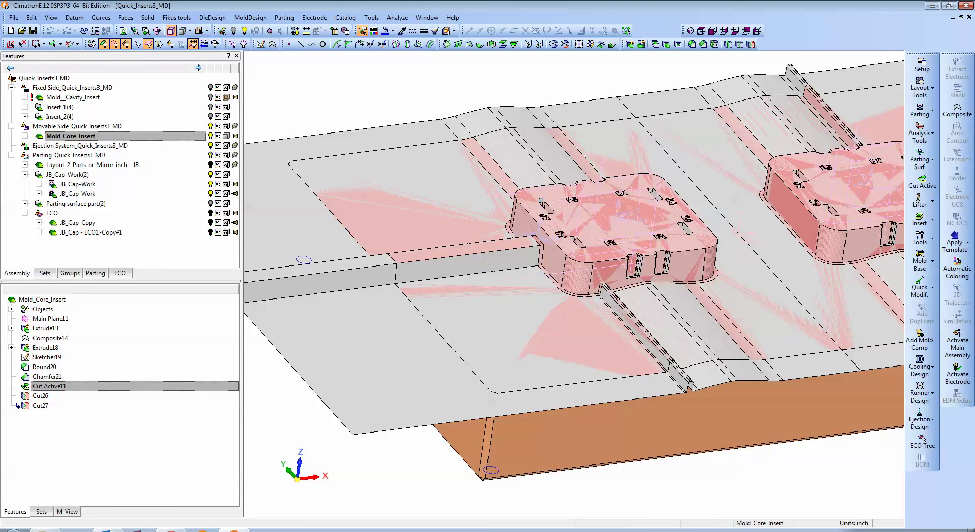
click(210, 155)
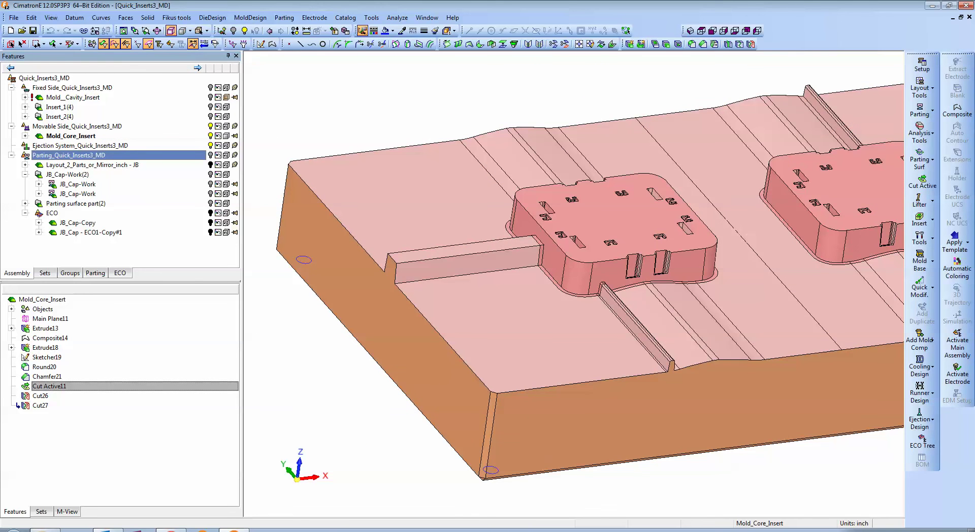
Step: Show the parting assembly again and, with Mold__Cavity_Insert active, update and disassociate its Cut Active11 feature
click(210, 156)
scroll(574, 284, down, 5)
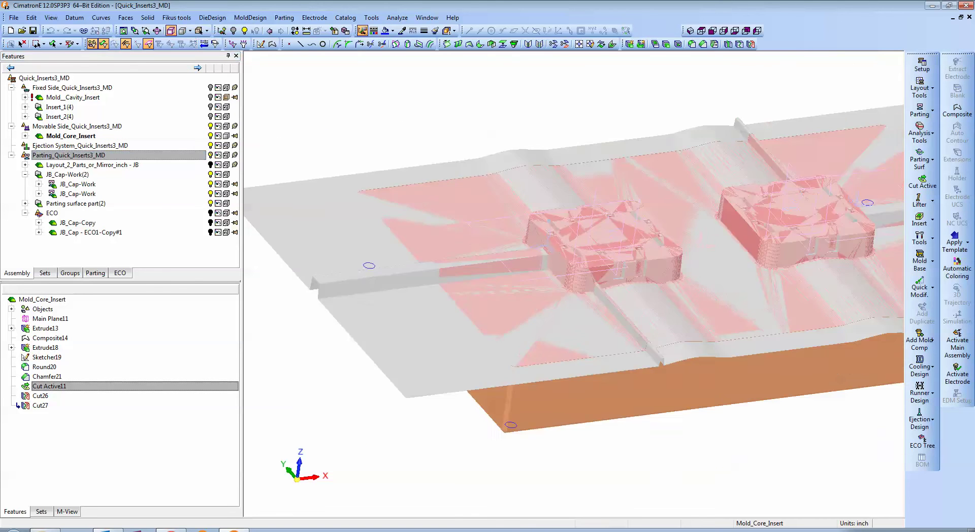
double_click(74, 98)
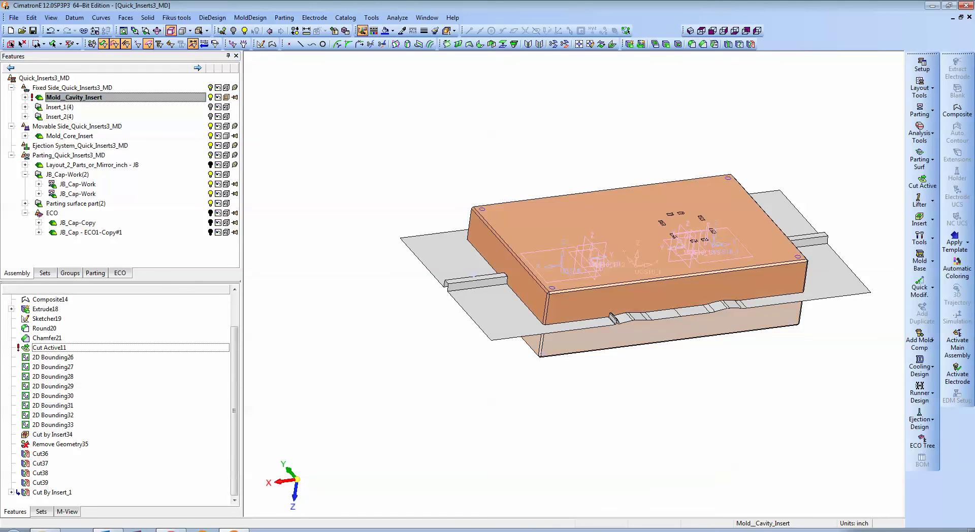
right_click(45, 346)
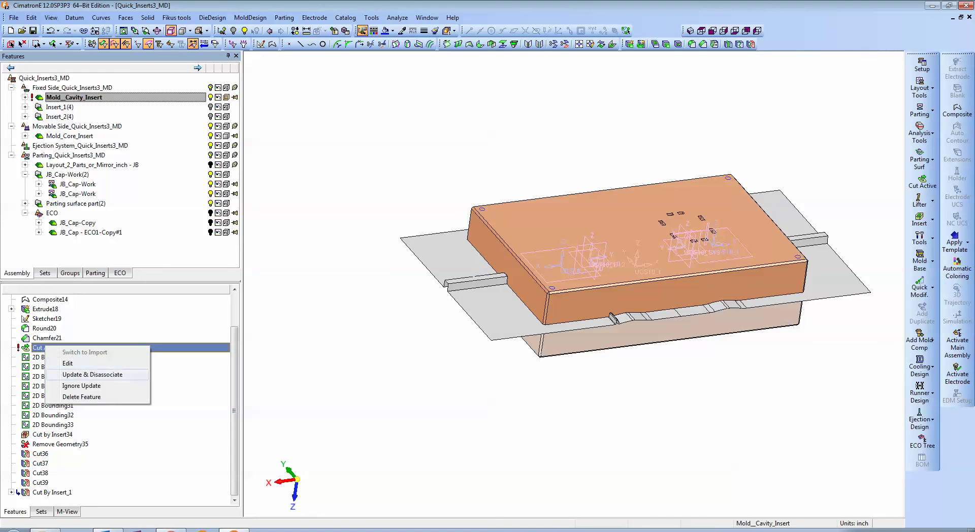
click(92, 375)
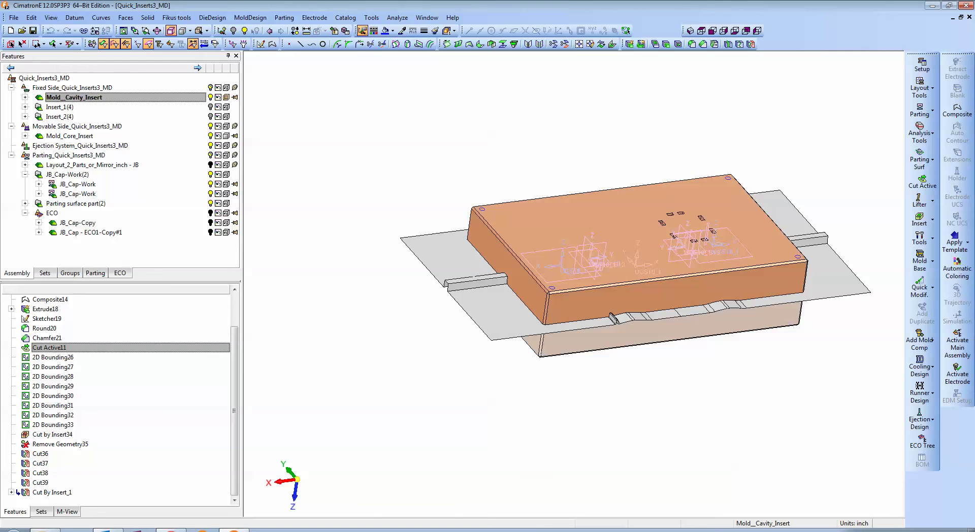
Step: Hide the parting assembly and Mold_Core_Insert to inspect the pockets on the underside of the cavity insert
click(210, 156)
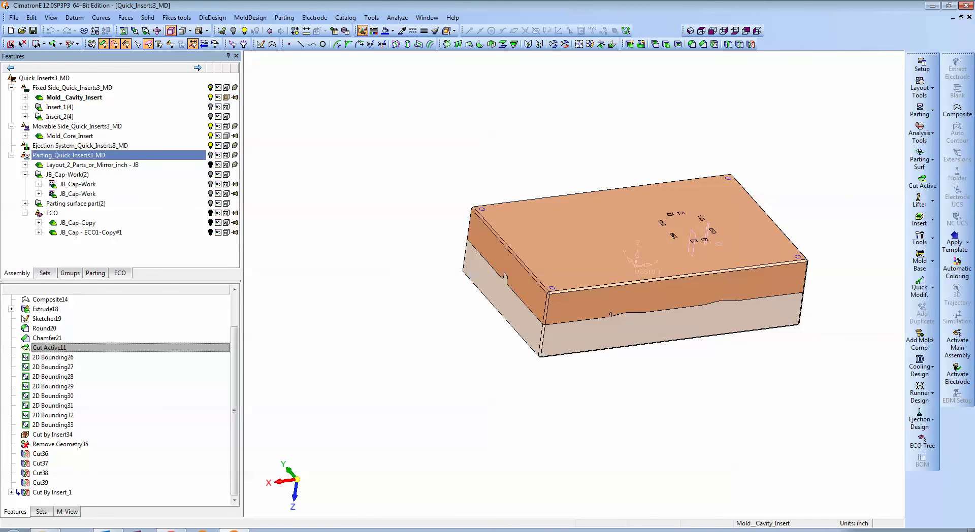
click(210, 137)
ctrl+drag(635, 366, 665, 203)
ctrl+right_drag(665, 254, 665, 203)
ctrl+drag(665, 305, 584, 295)
ctrl+middle_drag(736, 325, 620, 260)
ctrl+right_drag(619, 260, 619, 203)
ctrl+middle_drag(660, 244, 602, 307)
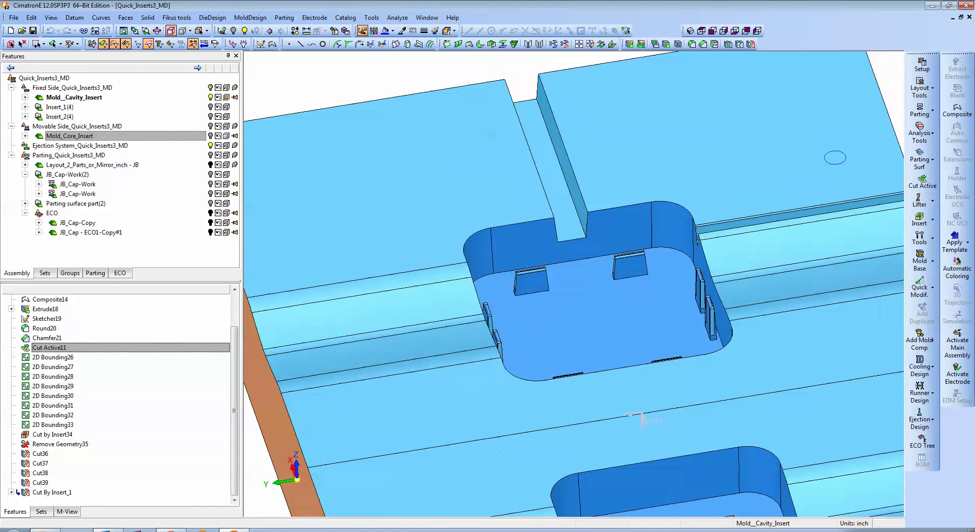
ctrl+right_drag(602, 307, 602, 244)
ctrl+drag(602, 243, 611, 314)
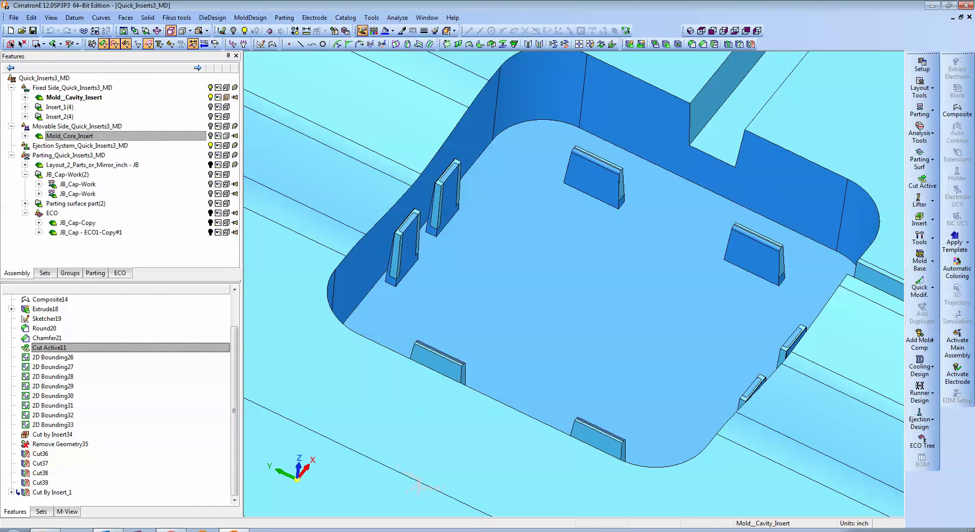
Step: Expand the Insert_1 and Insert_2 groups and show all of their inserts in the cavity insert
click(25, 107)
click(25, 155)
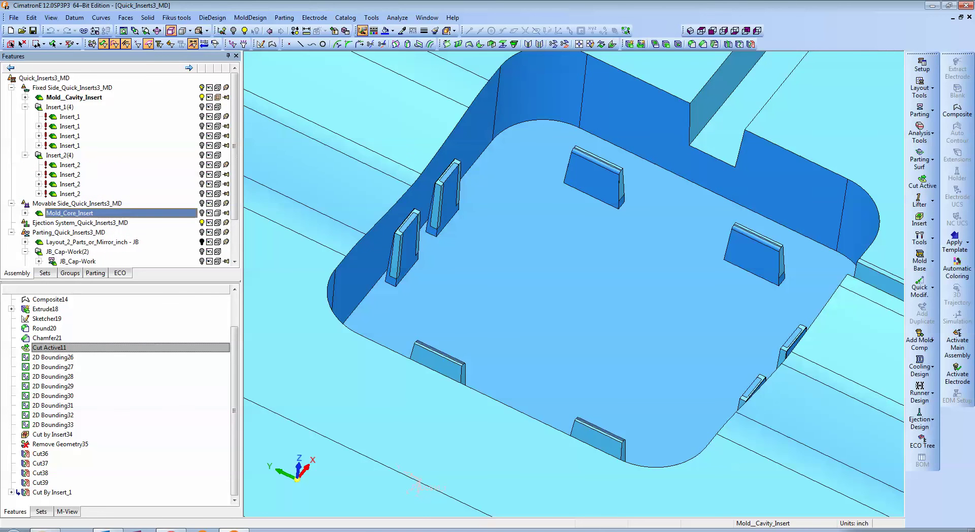
click(70, 117)
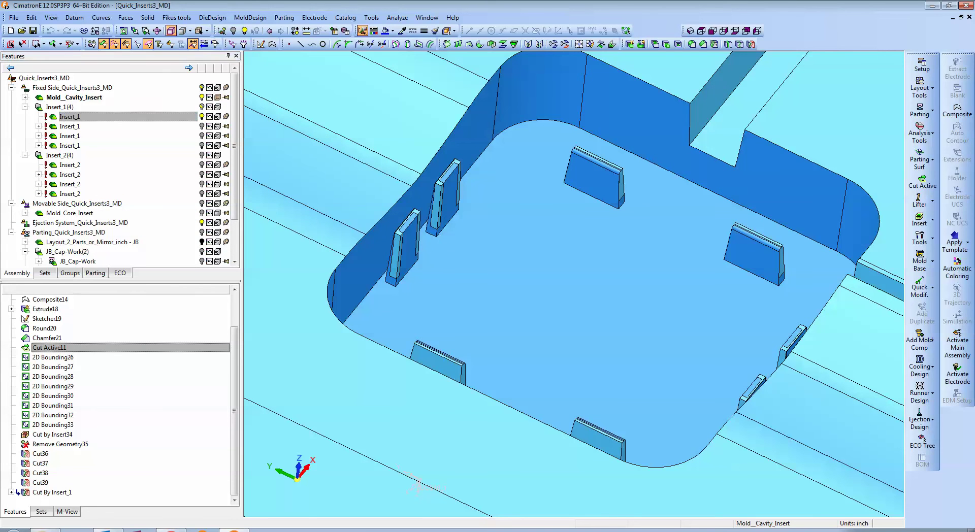
ctrl+right_drag(574, 243, 575, 325)
ctrl+middle_drag(574, 285, 567, 254)
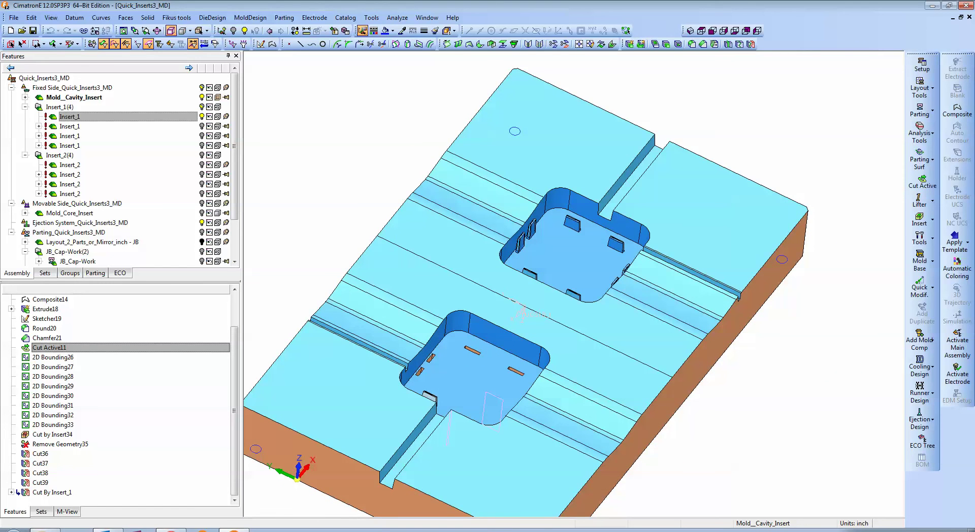
click(201, 117)
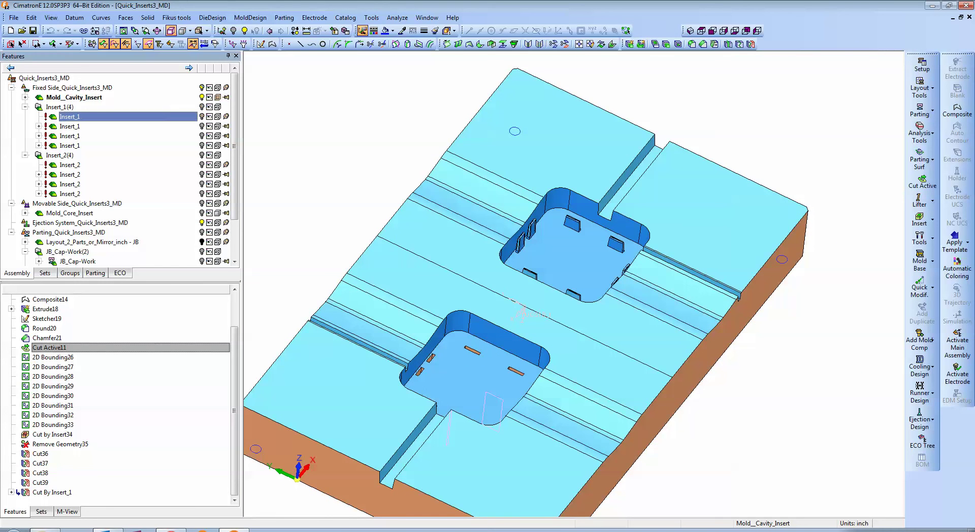
click(202, 116)
click(201, 126)
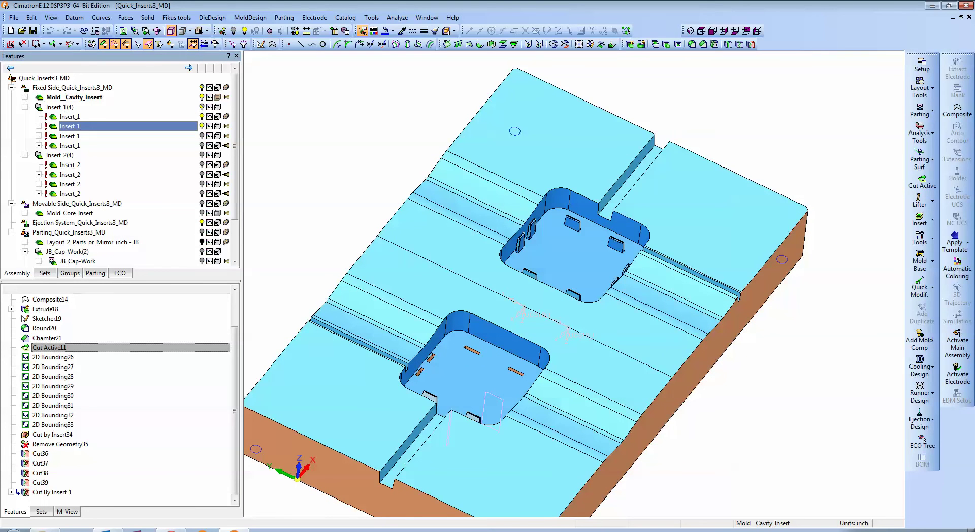
ctrl+drag(574, 355, 432, 274)
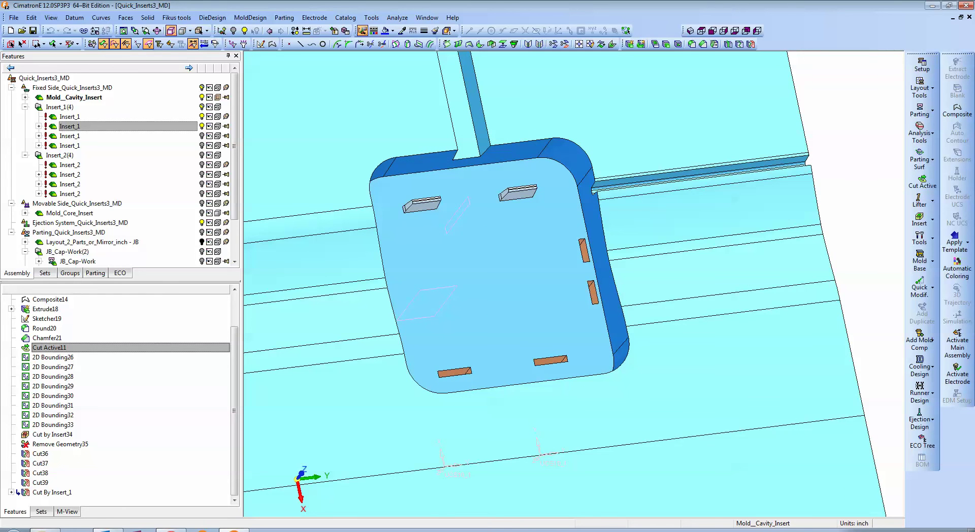
click(202, 136)
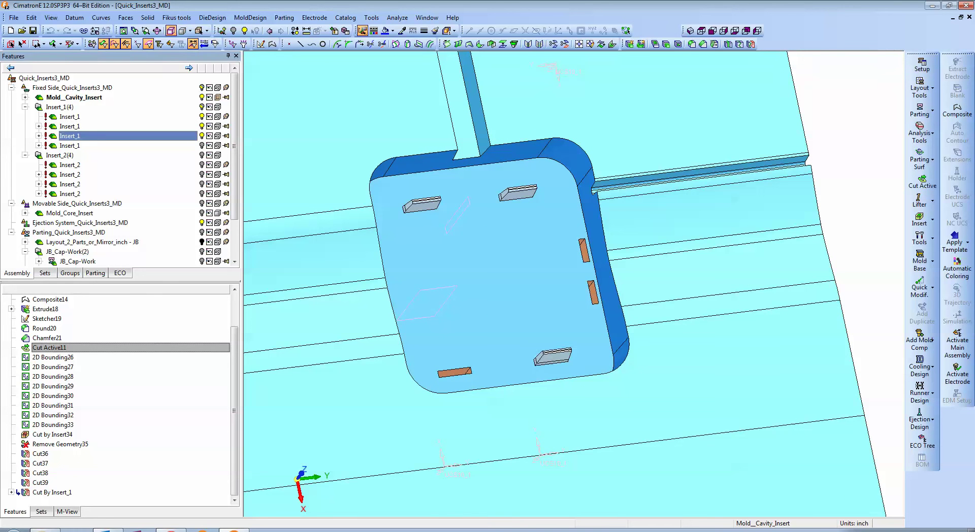
click(201, 146)
click(201, 156)
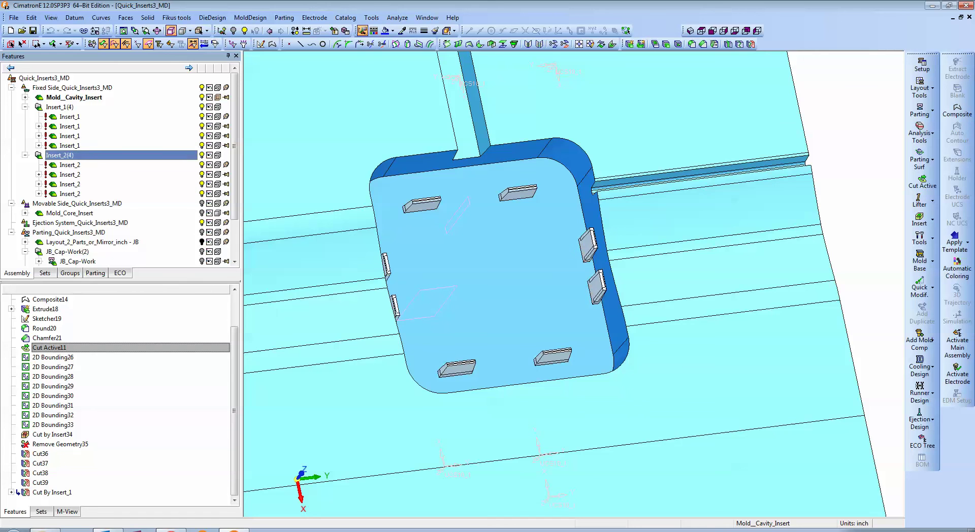
Step: Examine from several angles how the inserts sit in both pockets of the cavity insert
ctrl+drag(396, 152, 345, 162)
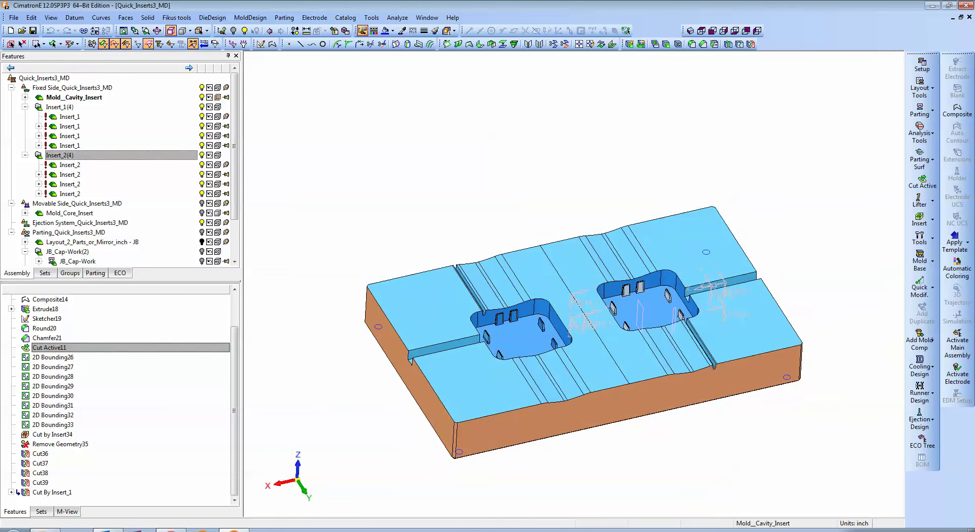
scroll(574, 285, up, 6)
ctrl+middle_drag(558, 298, 642, 280)
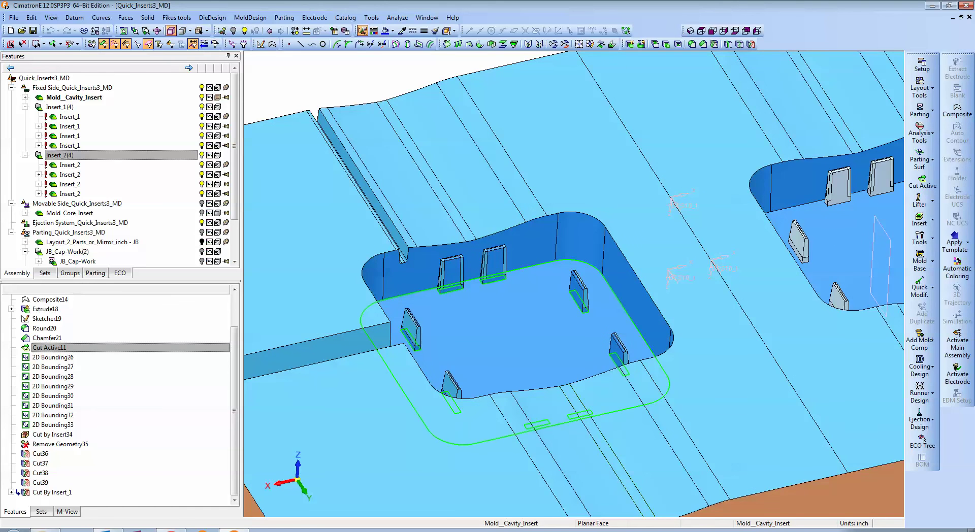
scroll(574, 305, down, 3)
ctrl+middle_drag(711, 274, 597, 260)
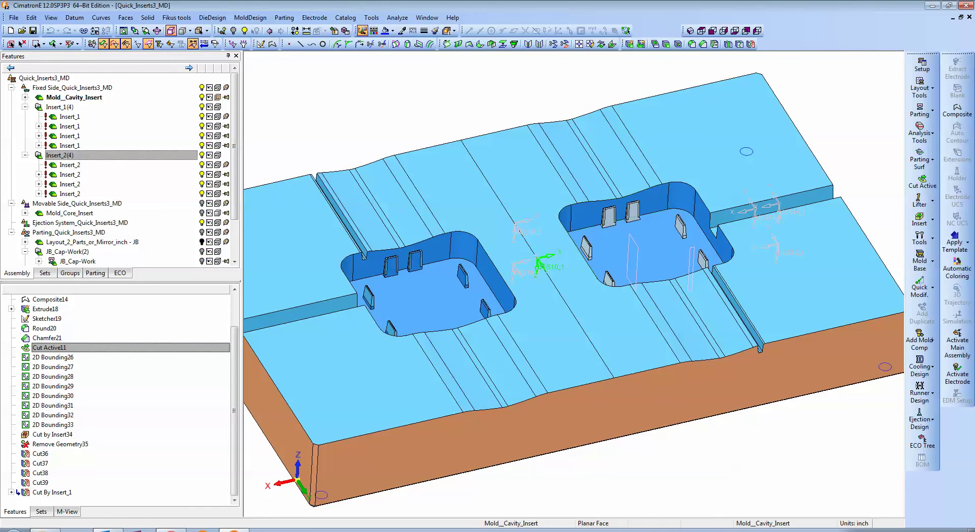
ctrl+drag(573, 269, 583, 309)
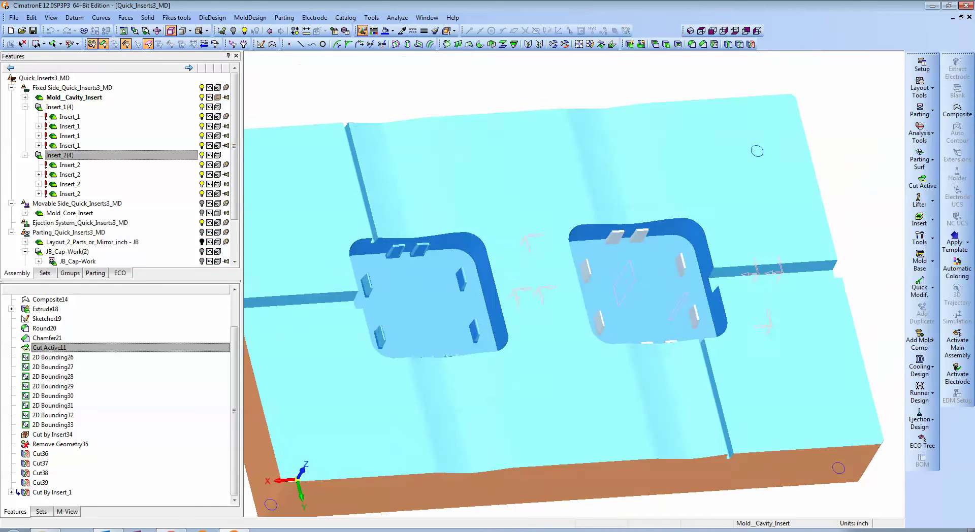
scroll(574, 299, up, 3)
ctrl+middle_drag(573, 299, 646, 284)
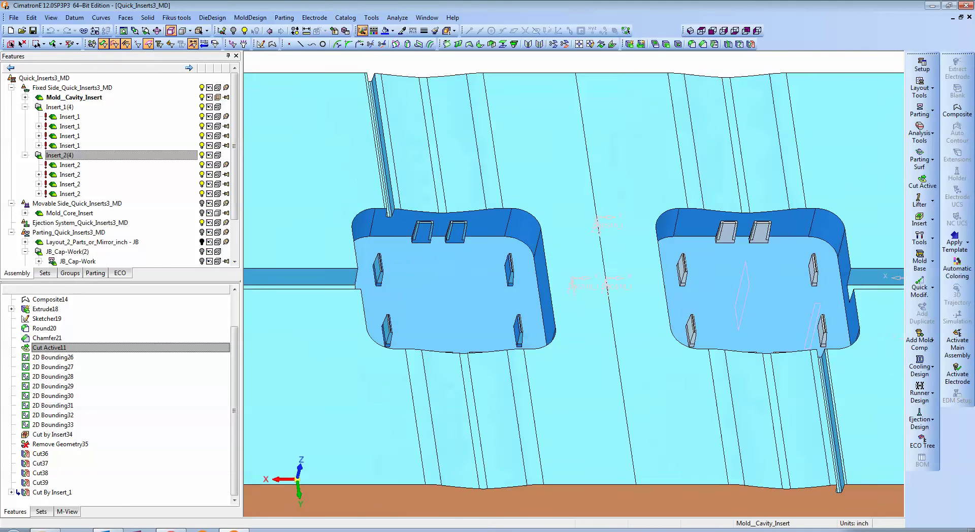
scroll(642, 285, down, 5)
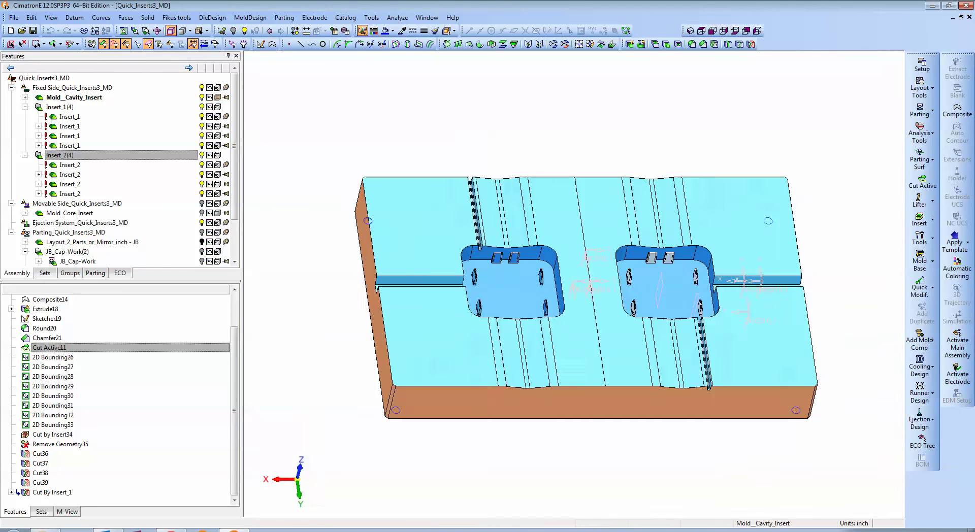
ctrl+drag(642, 284, 673, 259)
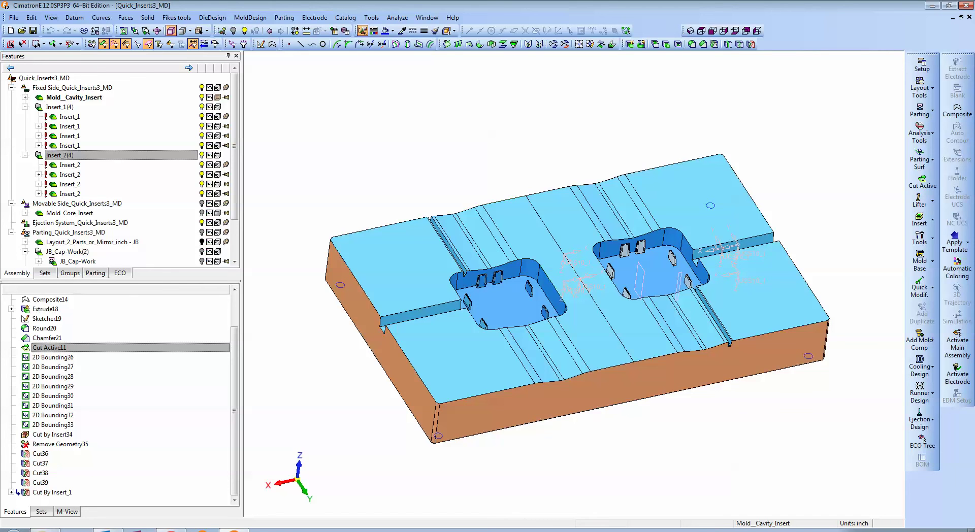
click(862, 531)
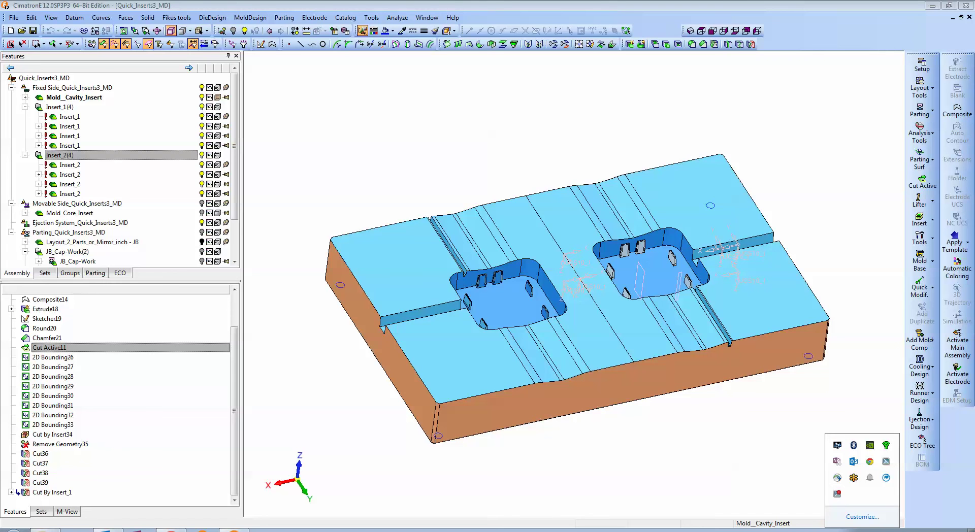
key(Escape)
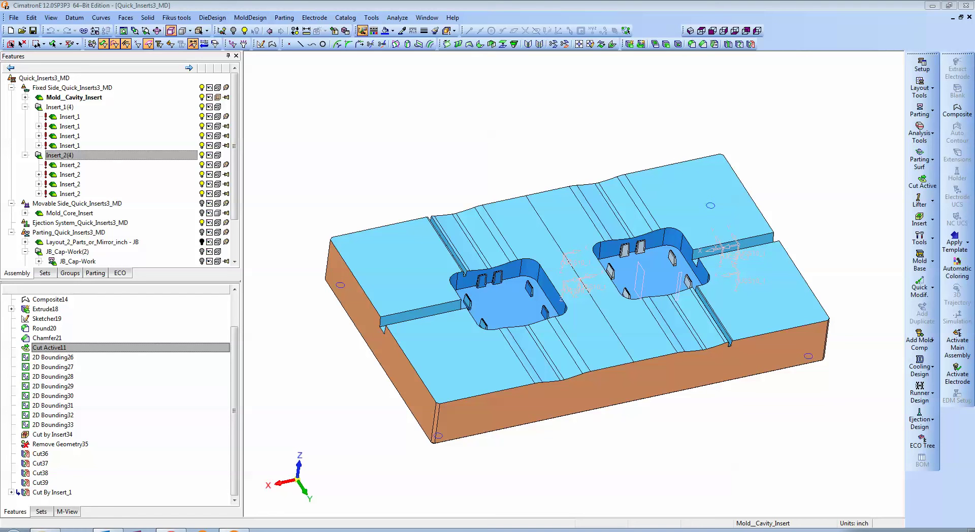
click(932, 6)
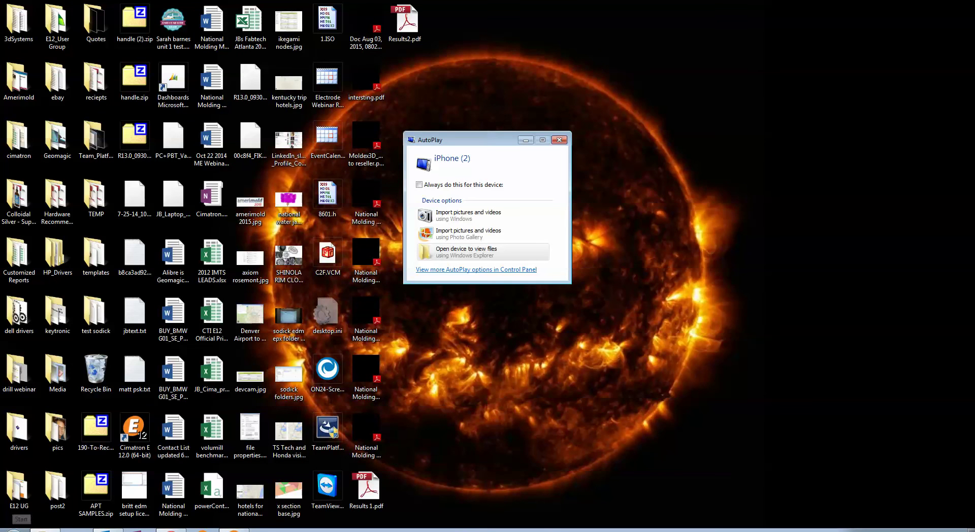
click(862, 531)
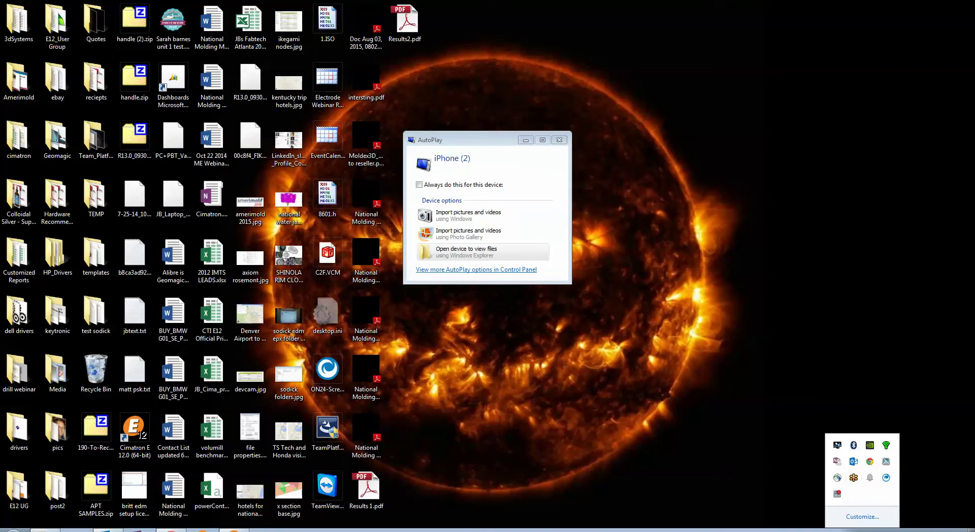